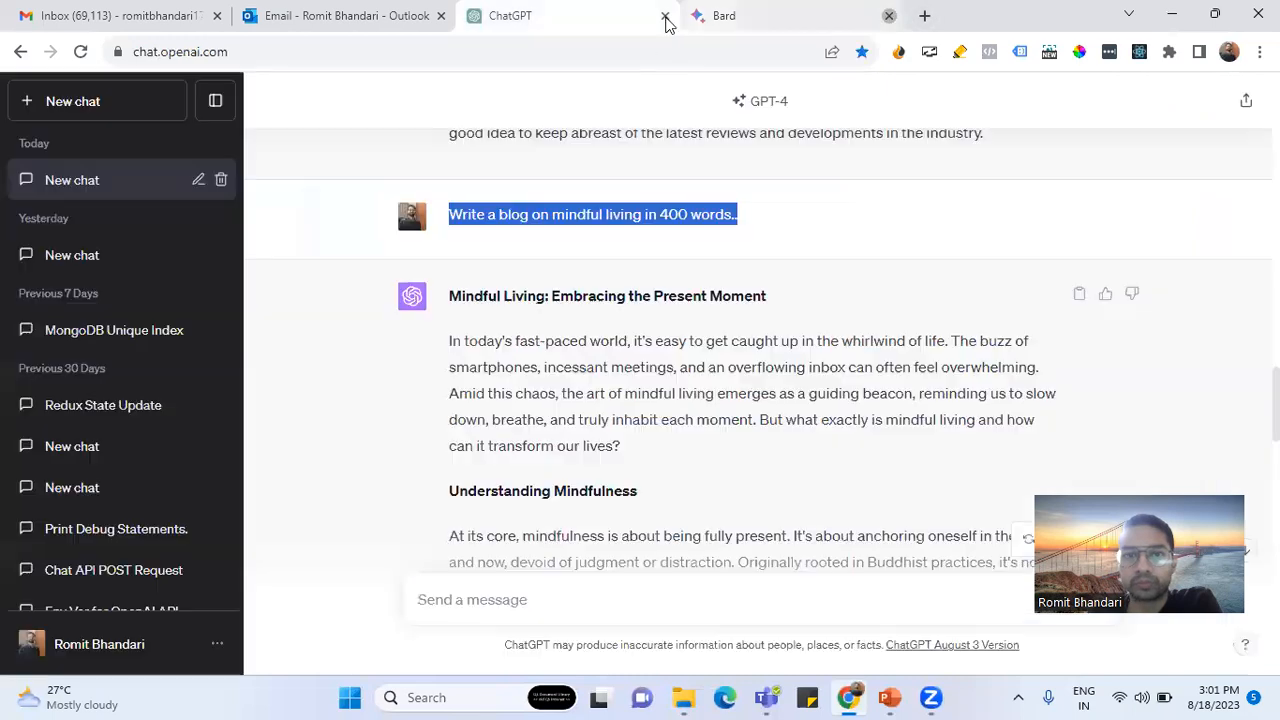
Close the ChatGPT tab, open copy.ai in a new tab and log in to the account
click(665, 16)
key(ctrl+t)
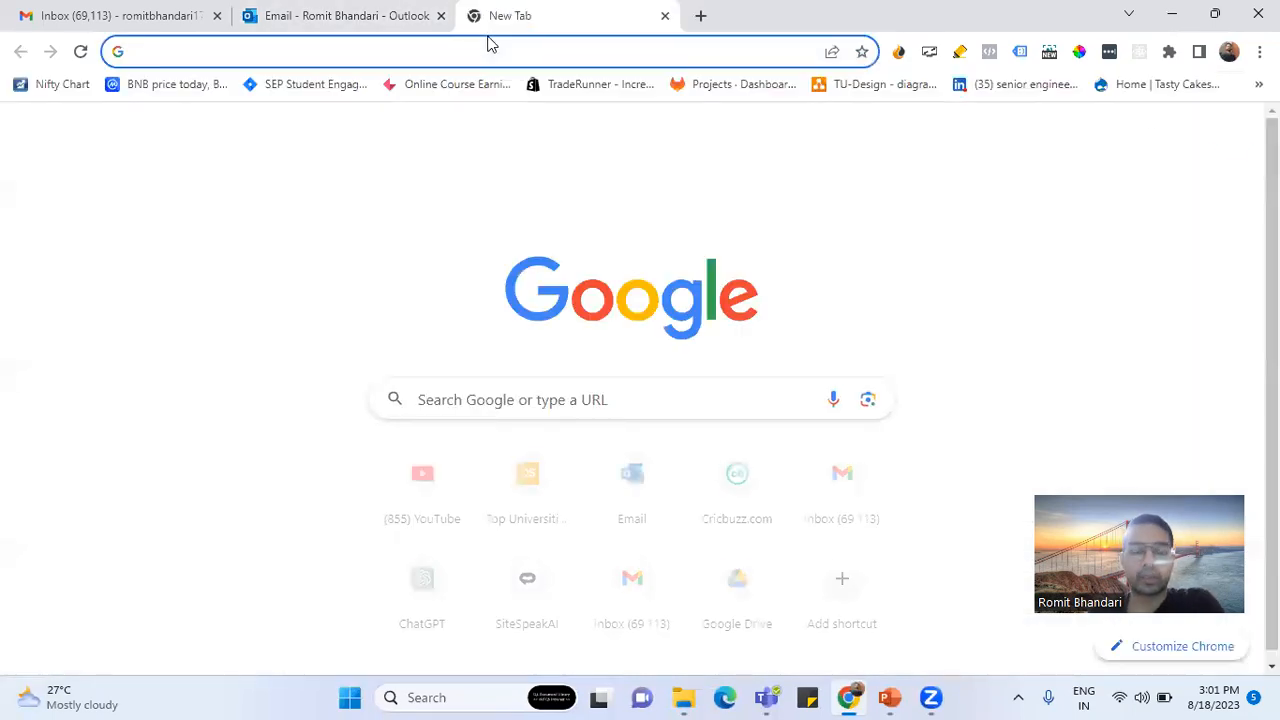
text(copy)
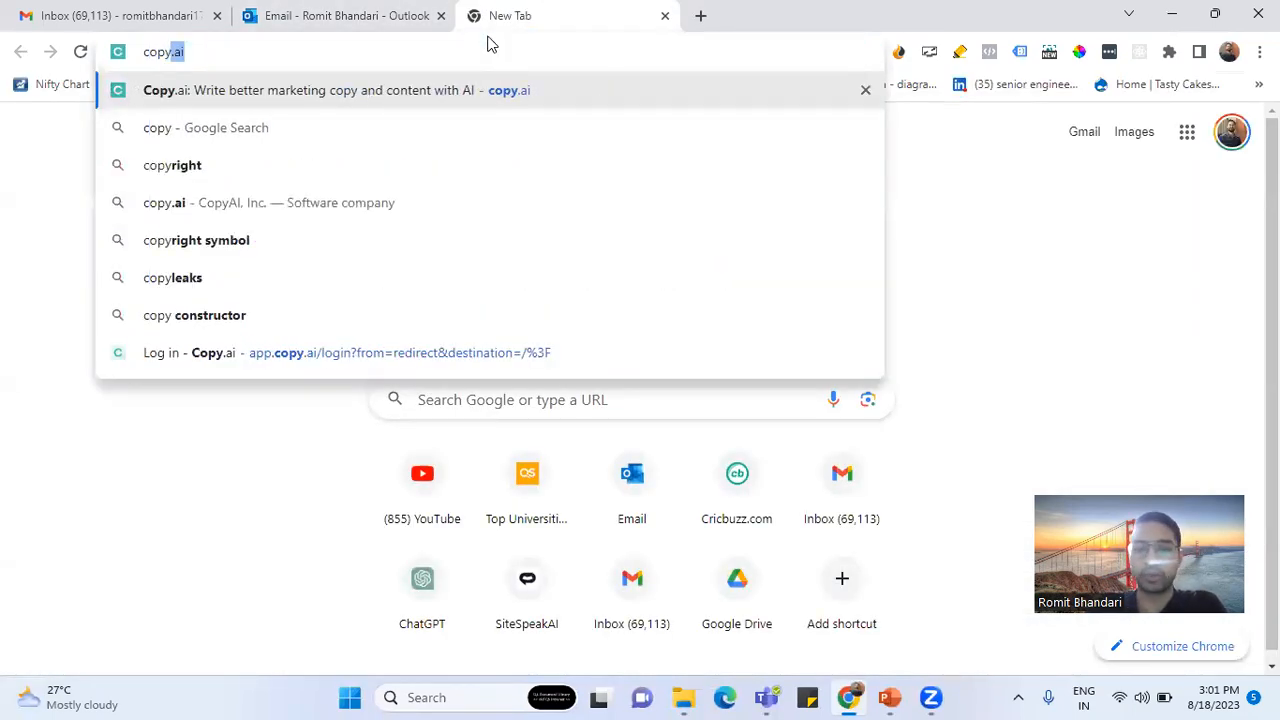
key(Return)
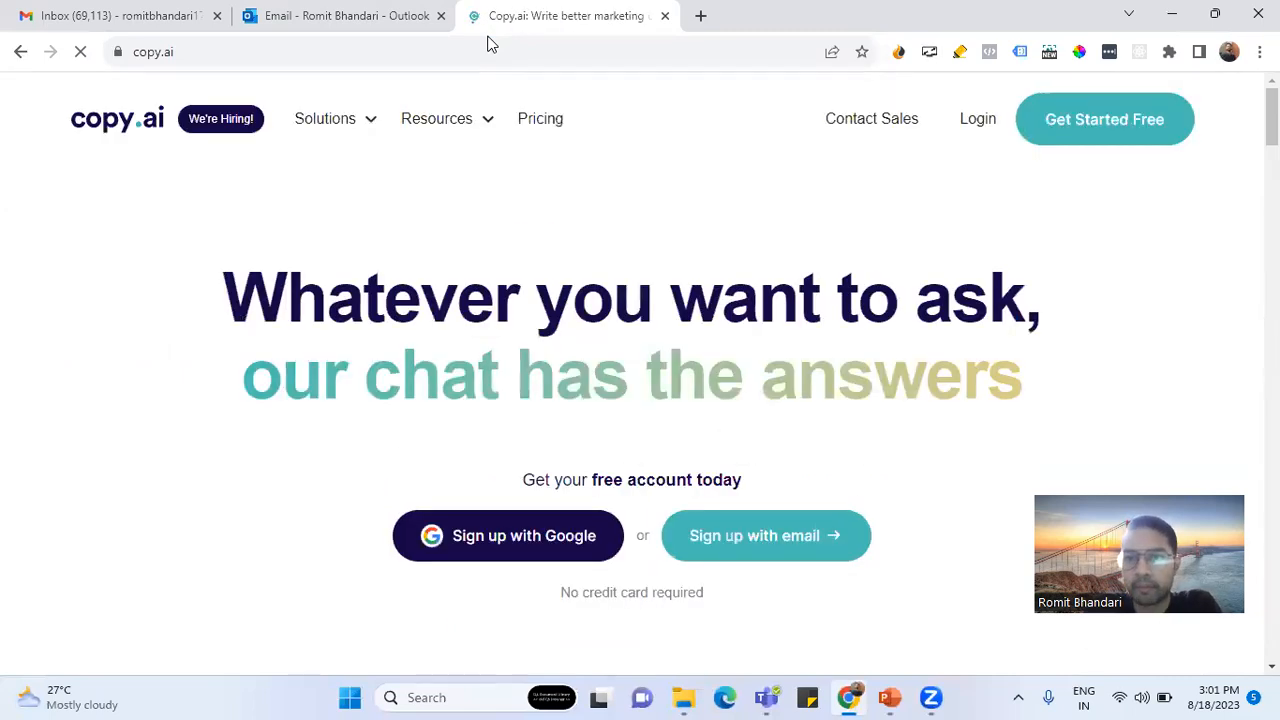
click(971, 128)
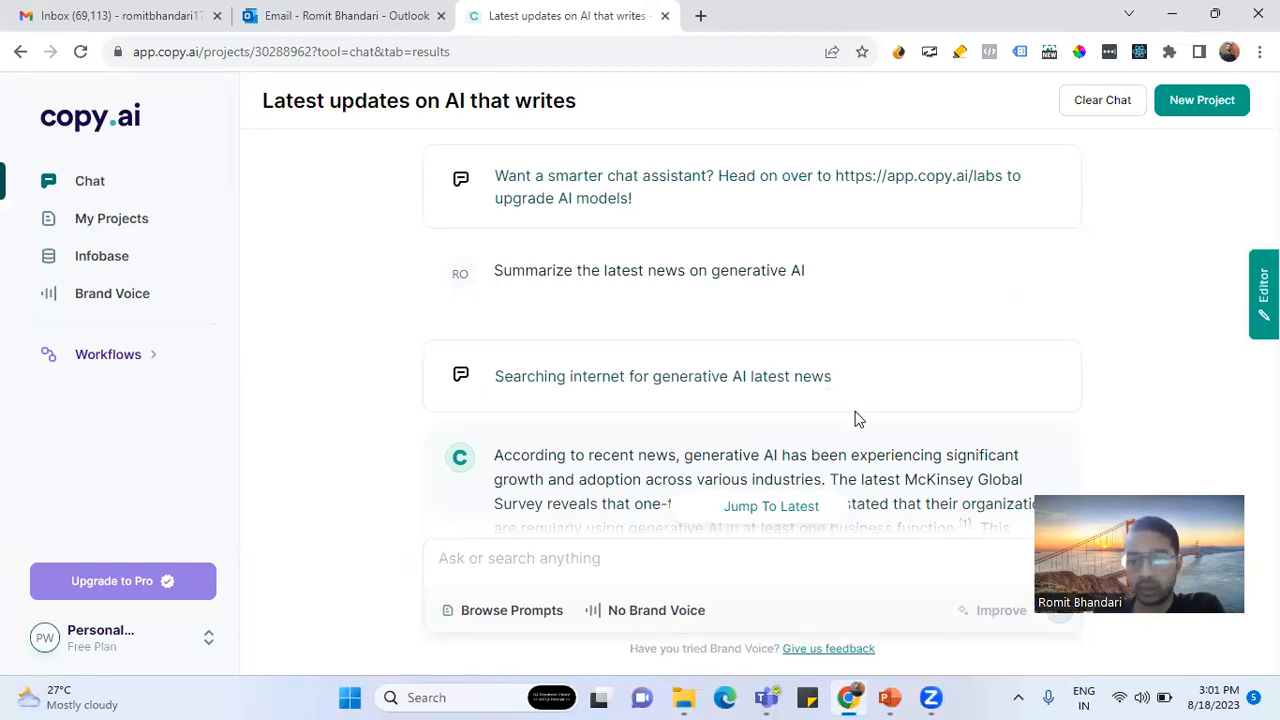
Review the existing generative AI news chat down to its sources and open the My Projects page
scroll(855, 418, down, 10)
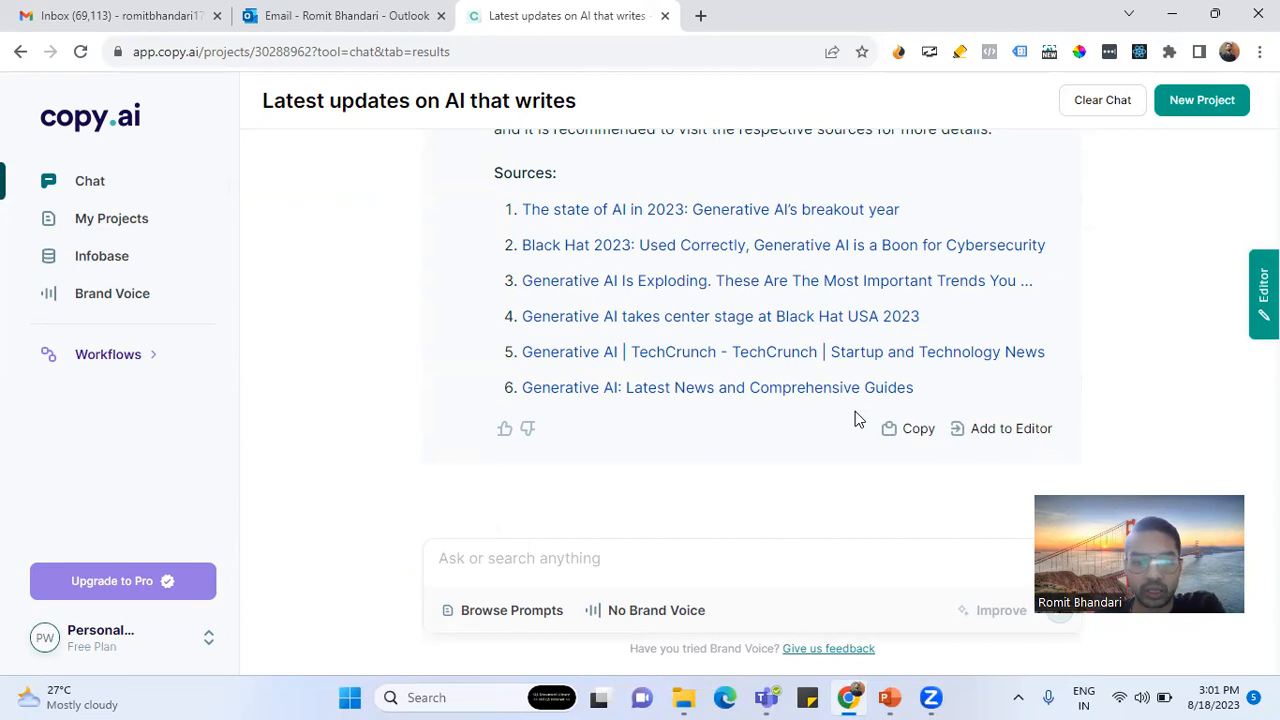
click(128, 220)
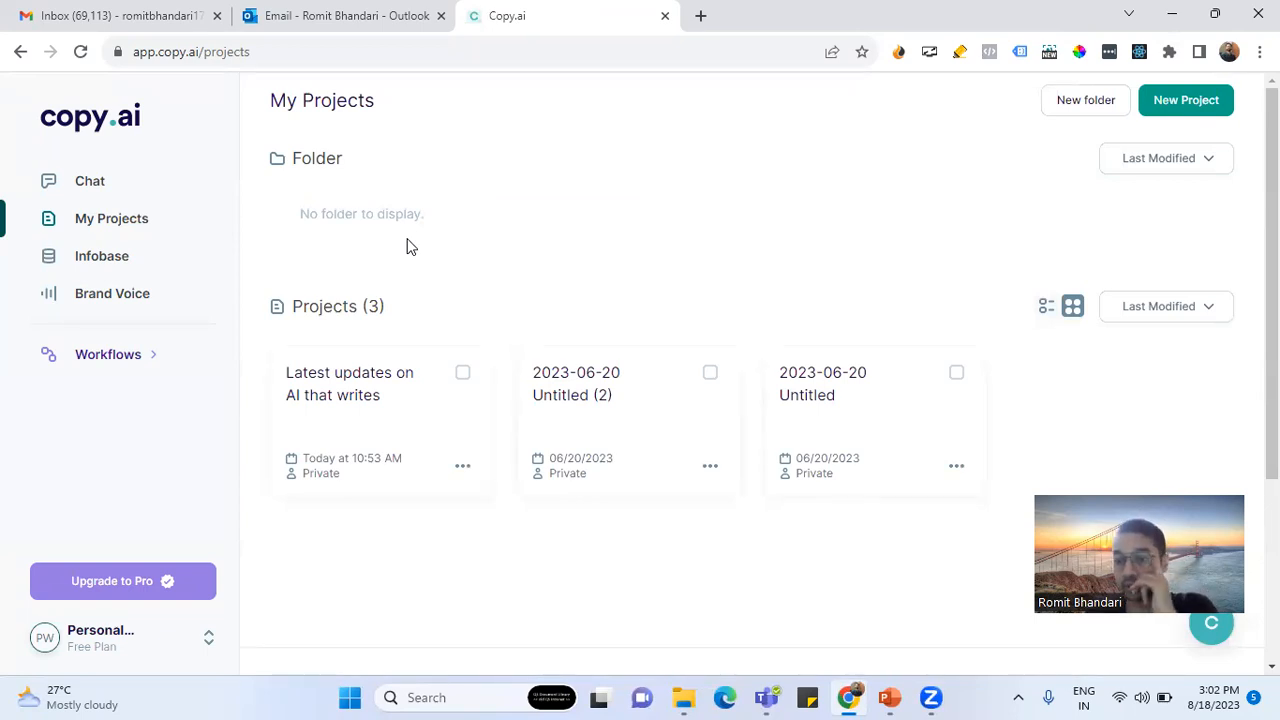
Inspect the Infobase page and its form for adding new info, closing the form without saving anything
click(110, 257)
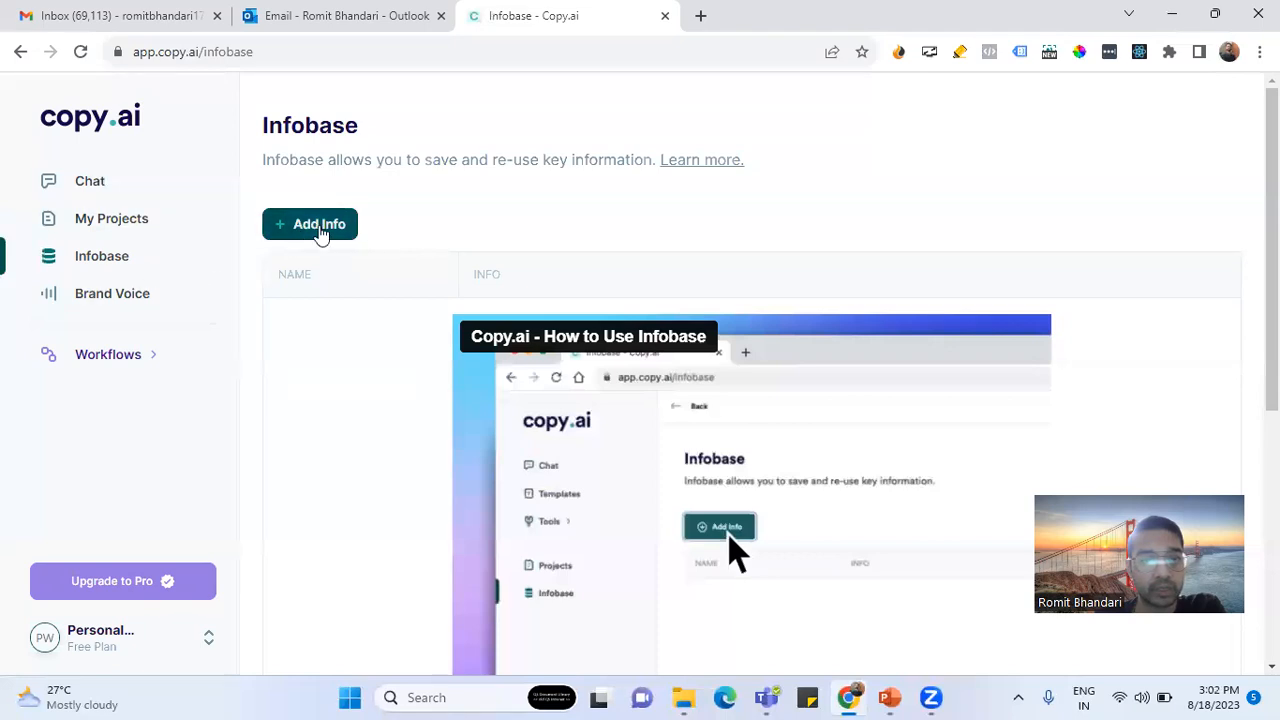
click(322, 232)
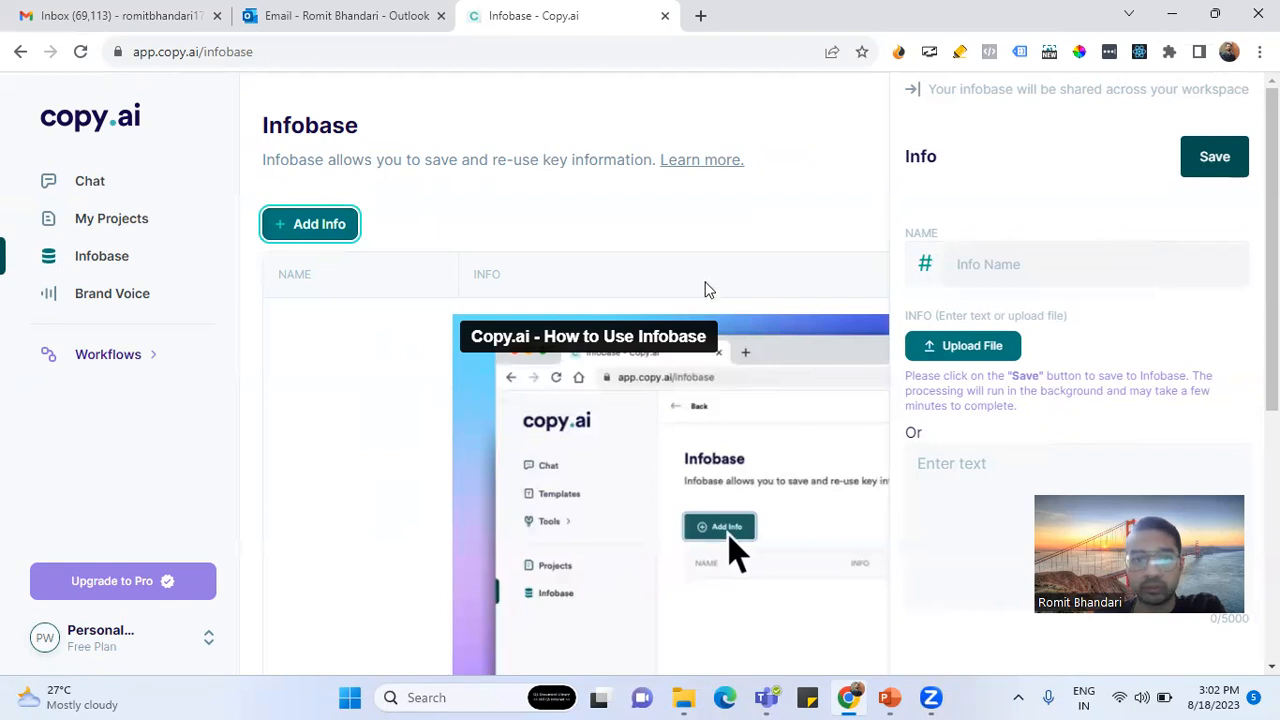
click(656, 212)
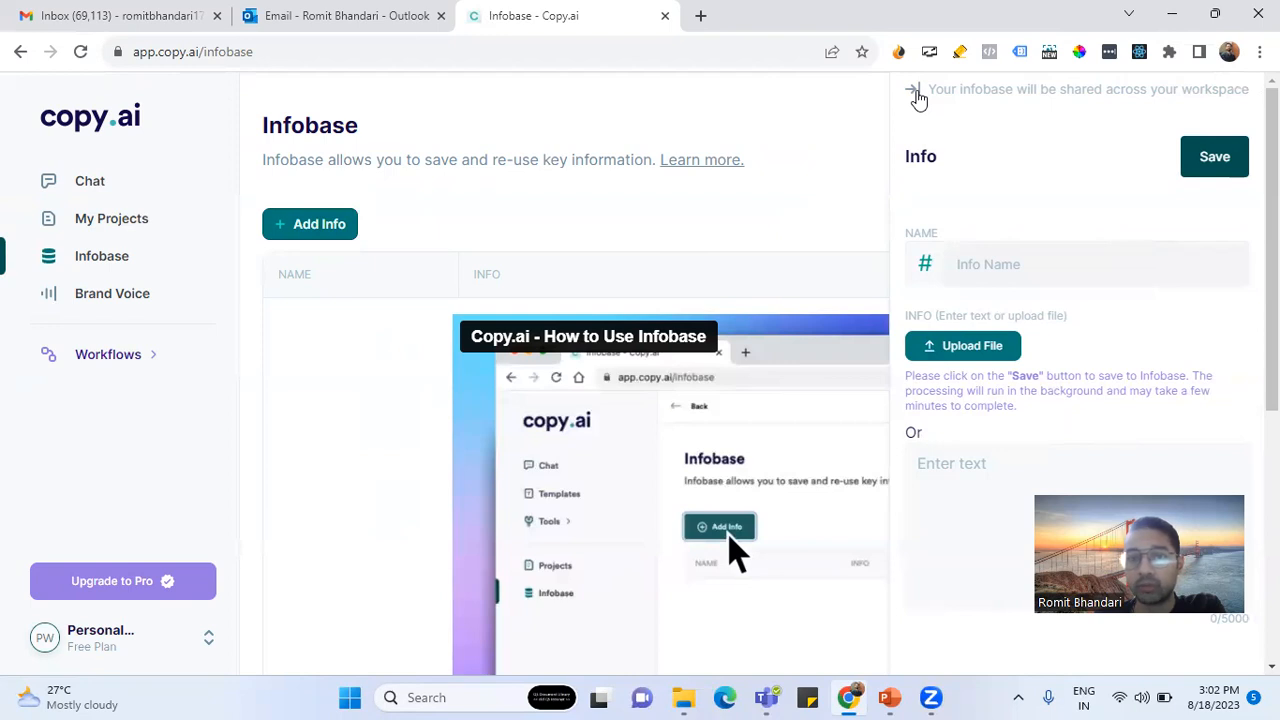
click(915, 91)
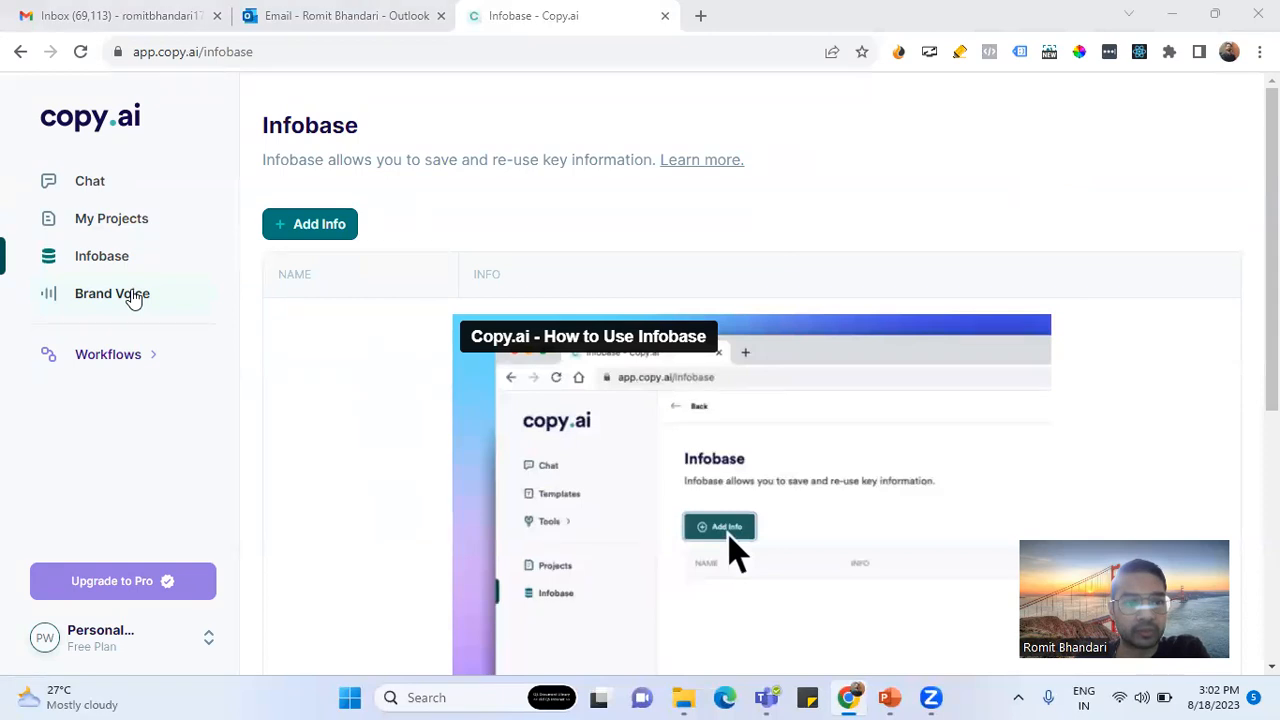
Open the Brand Voice section and examine the form for adding a new brand voice
click(133, 296)
click(346, 236)
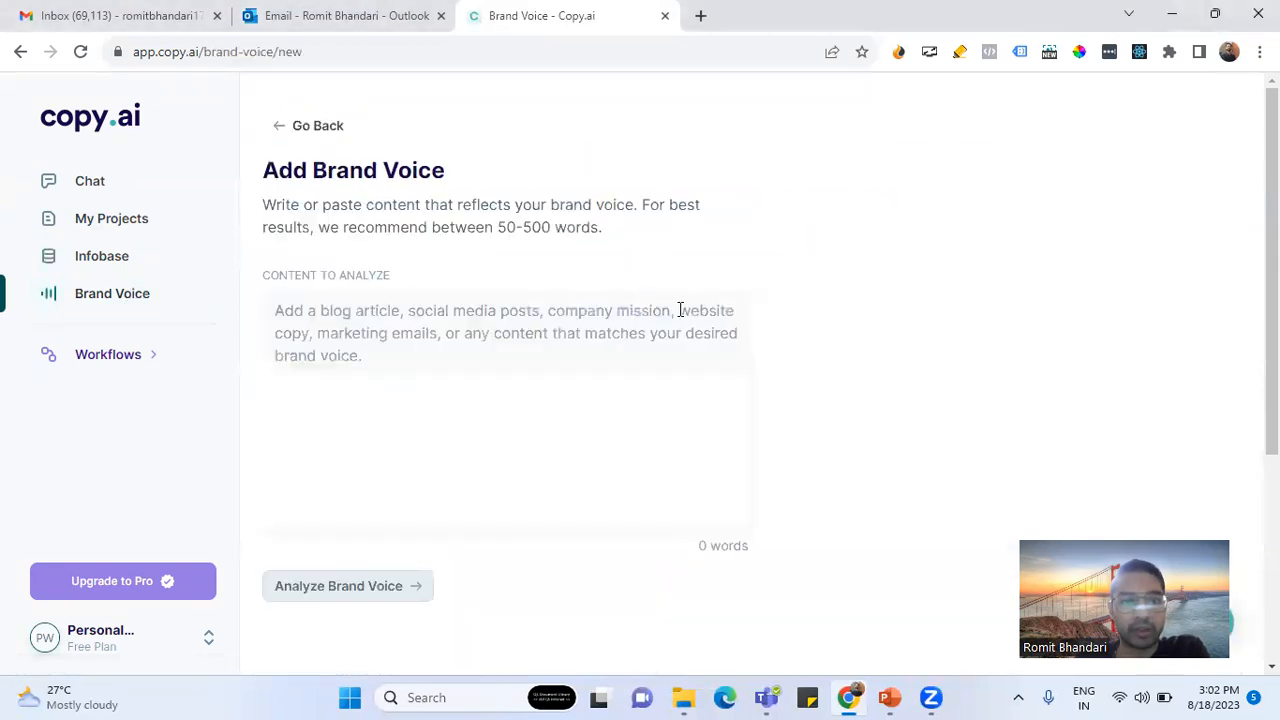
click(488, 383)
scroll(486, 392, down, 3)
scroll(485, 393, up, 3)
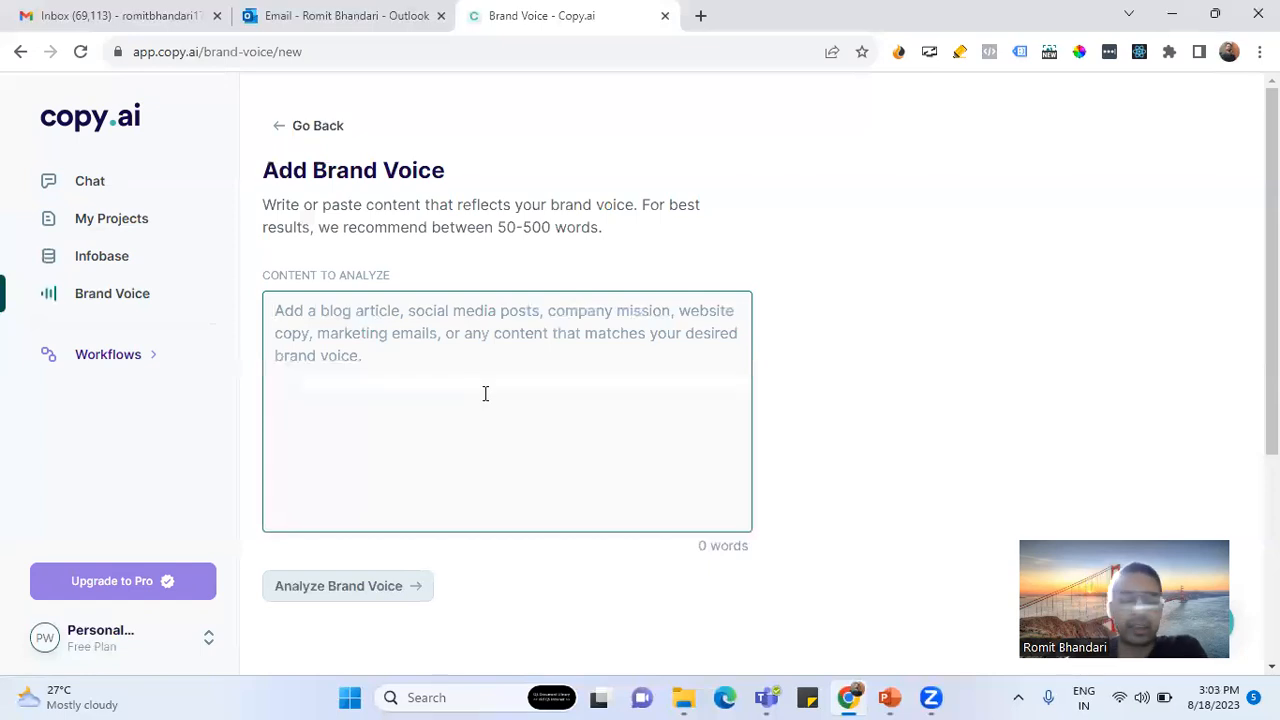
scroll(949, 357, down, 3)
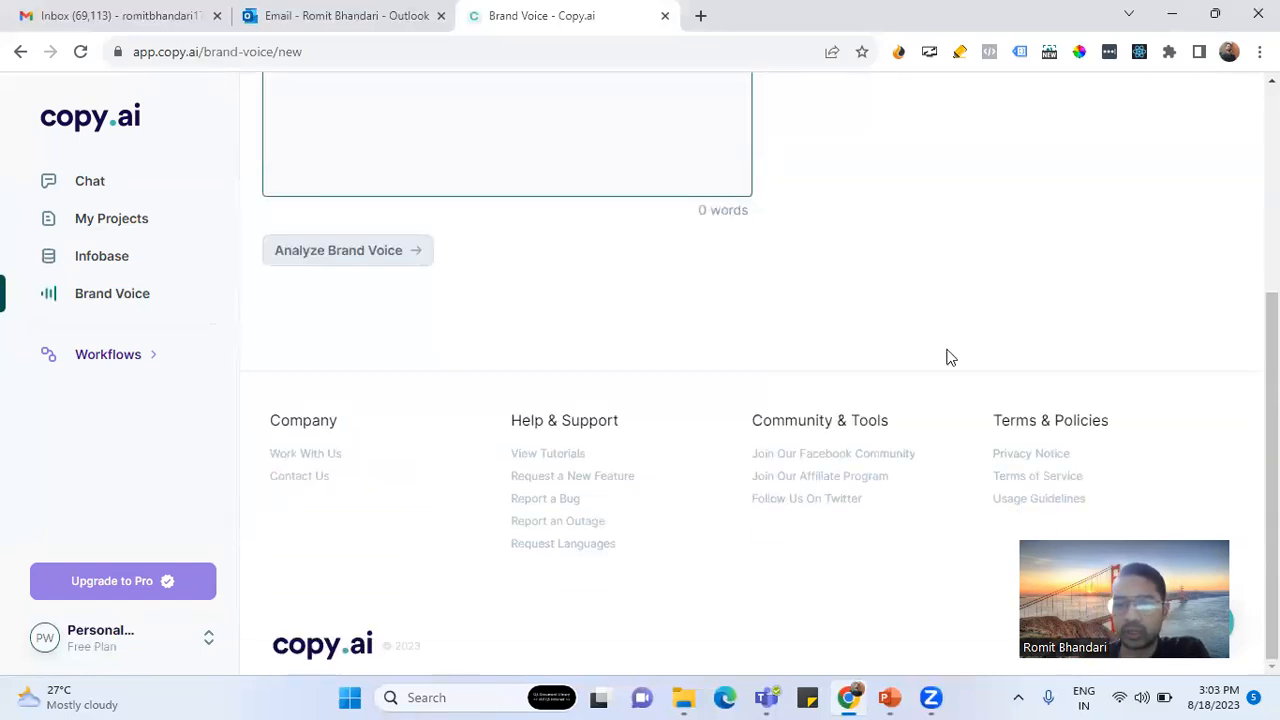
scroll(950, 358, up, 3)
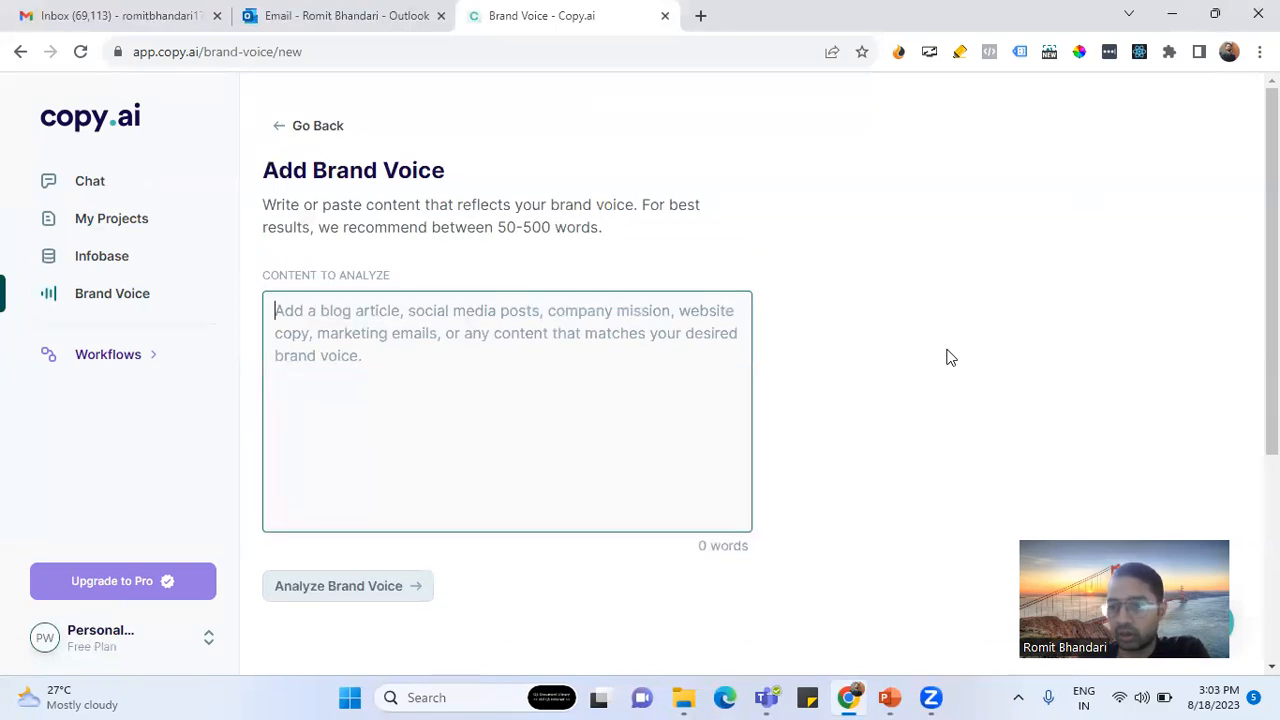
Check the chat's brand voice option and follow it to the form for adding a brand voice
click(104, 182)
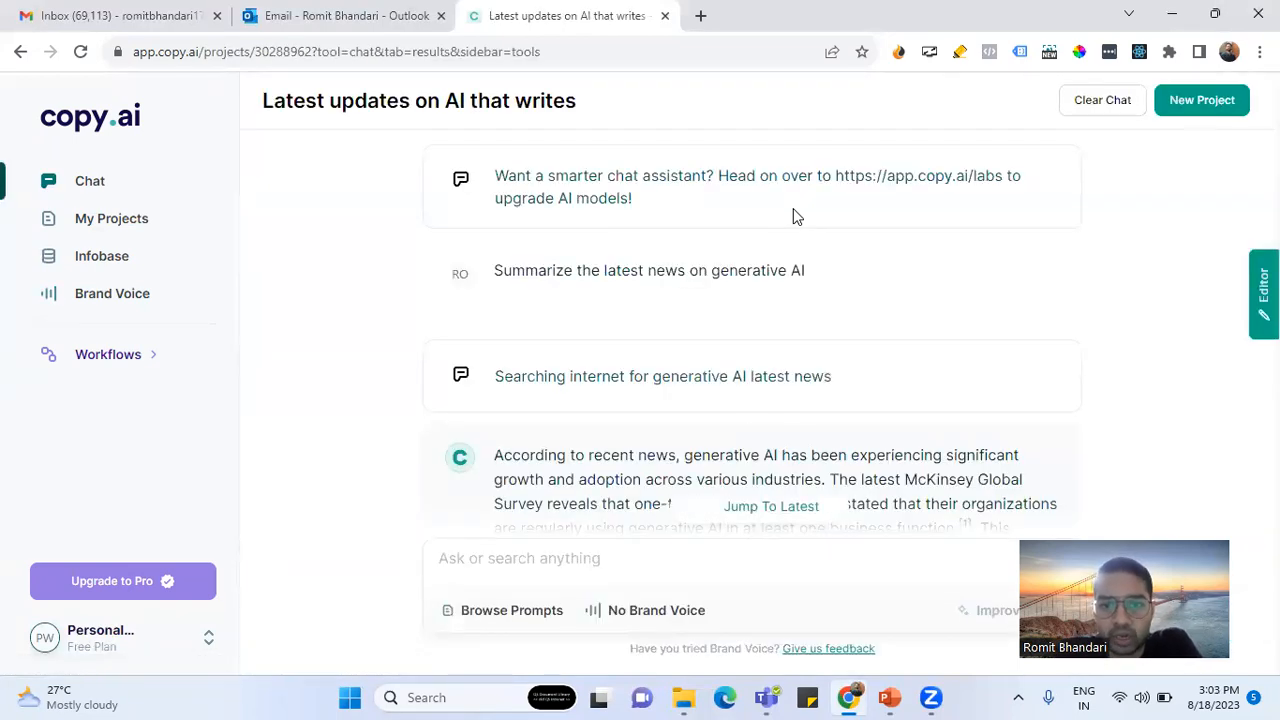
click(640, 622)
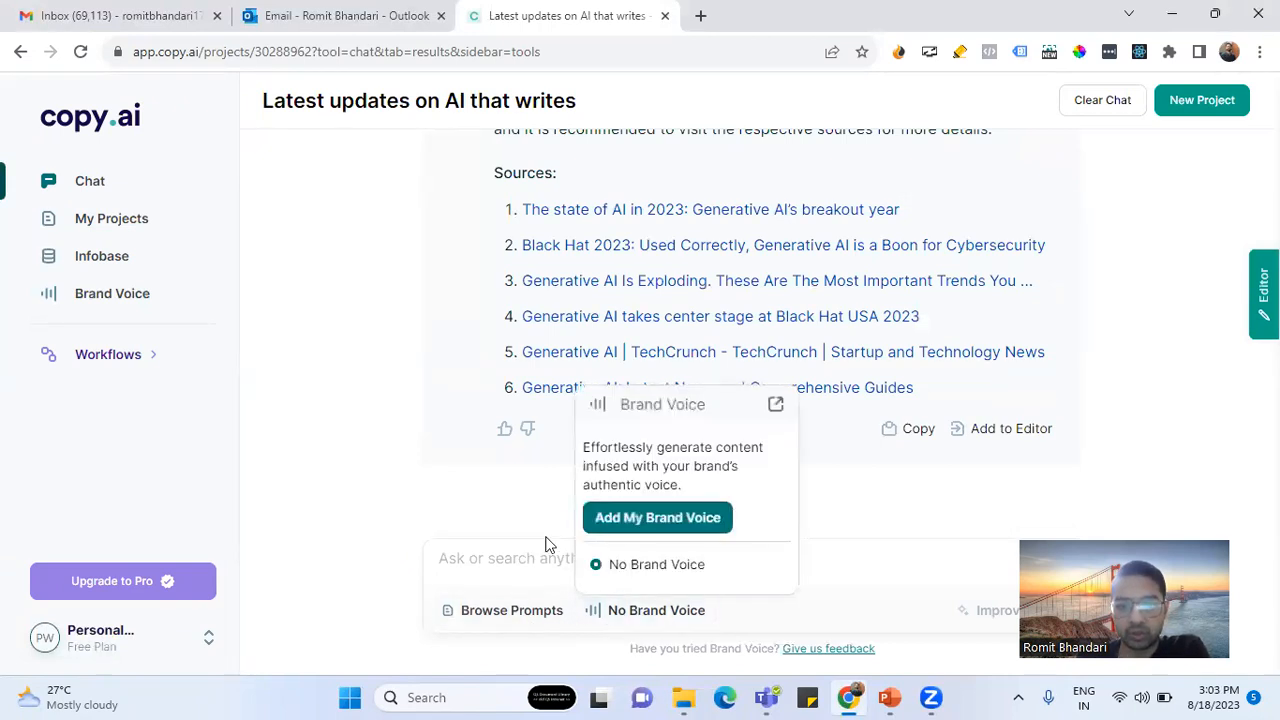
click(663, 526)
click(363, 336)
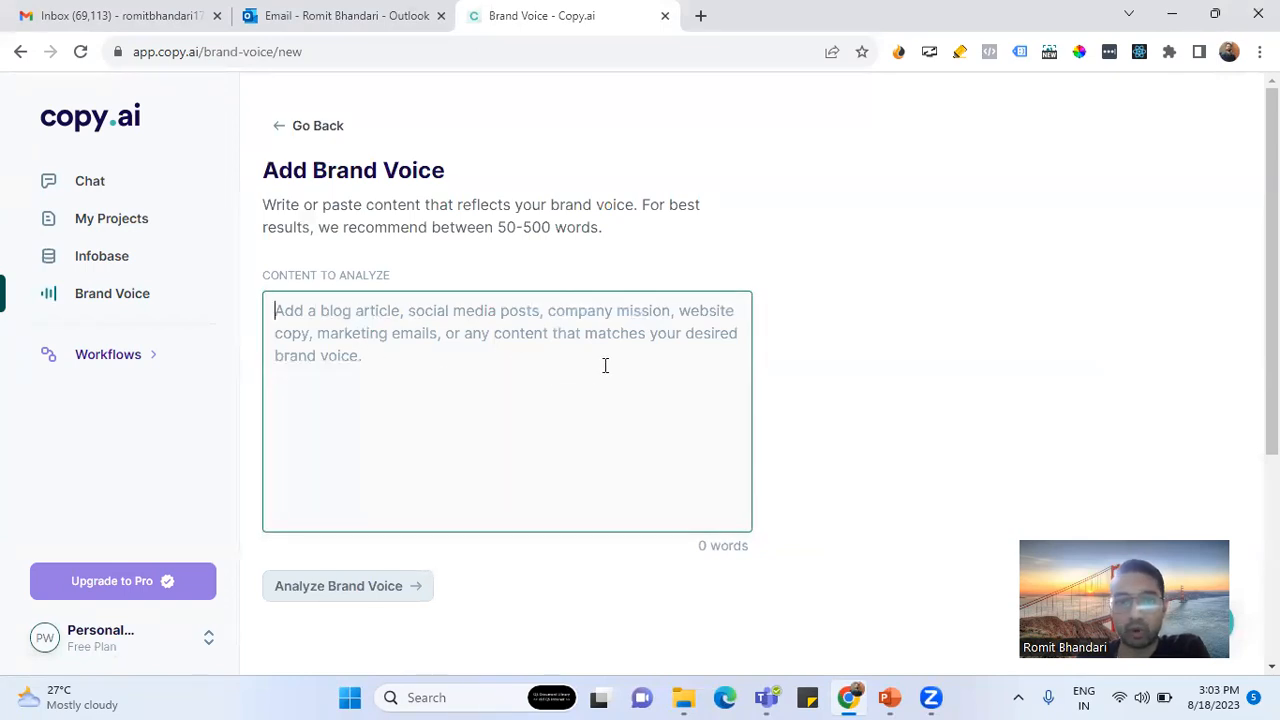
click(128, 205)
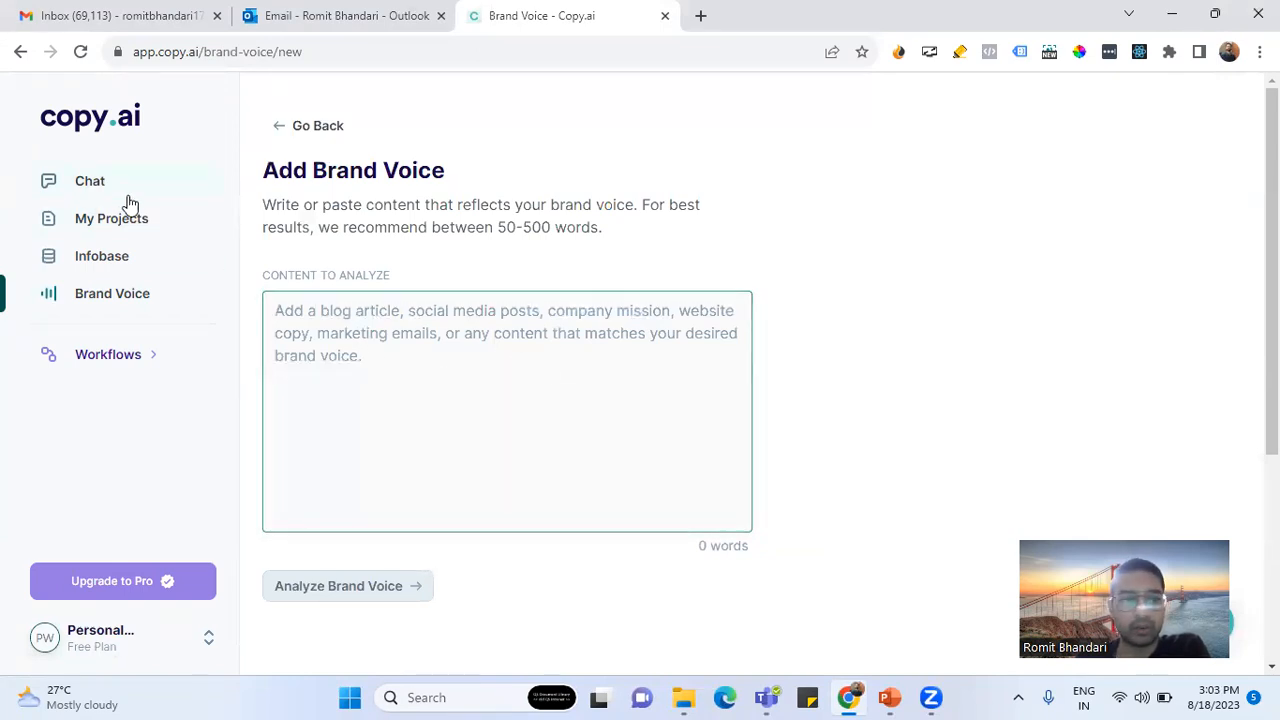
Return to the chat, open the Content/SEO category of the prompt library and preview the Backlink Outreach Email and Article Generator templates
click(90, 182)
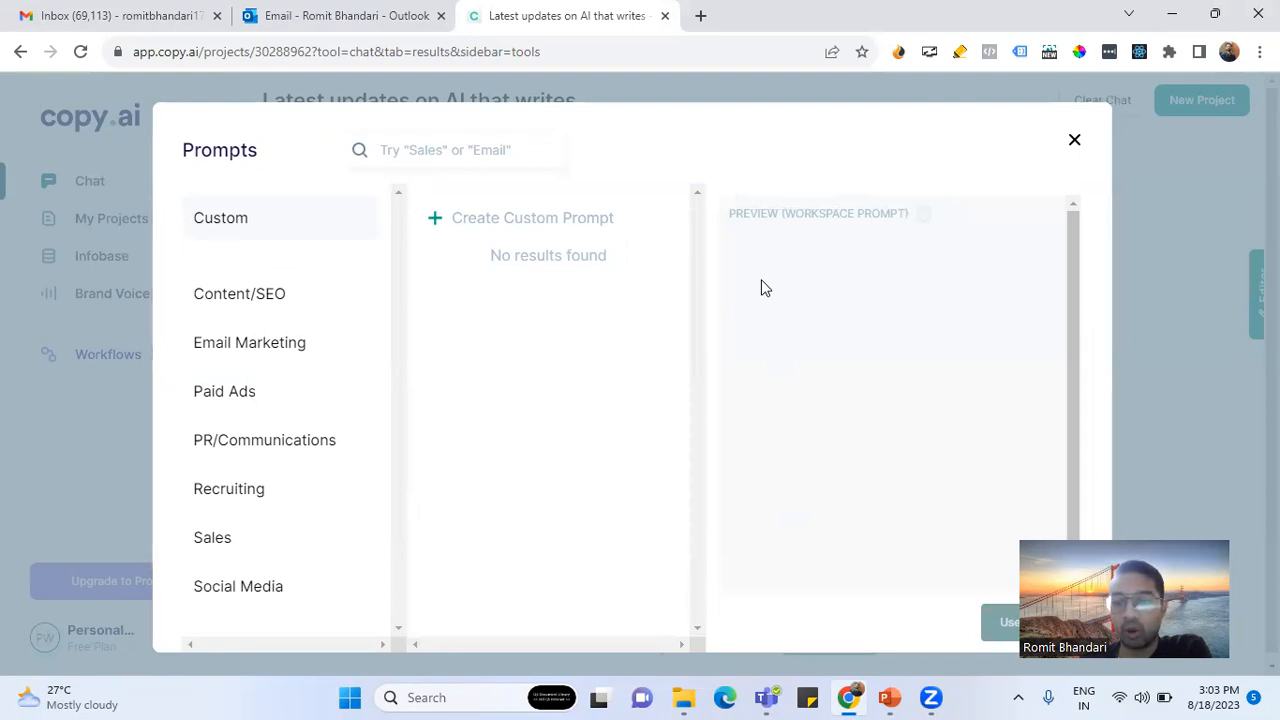
click(276, 313)
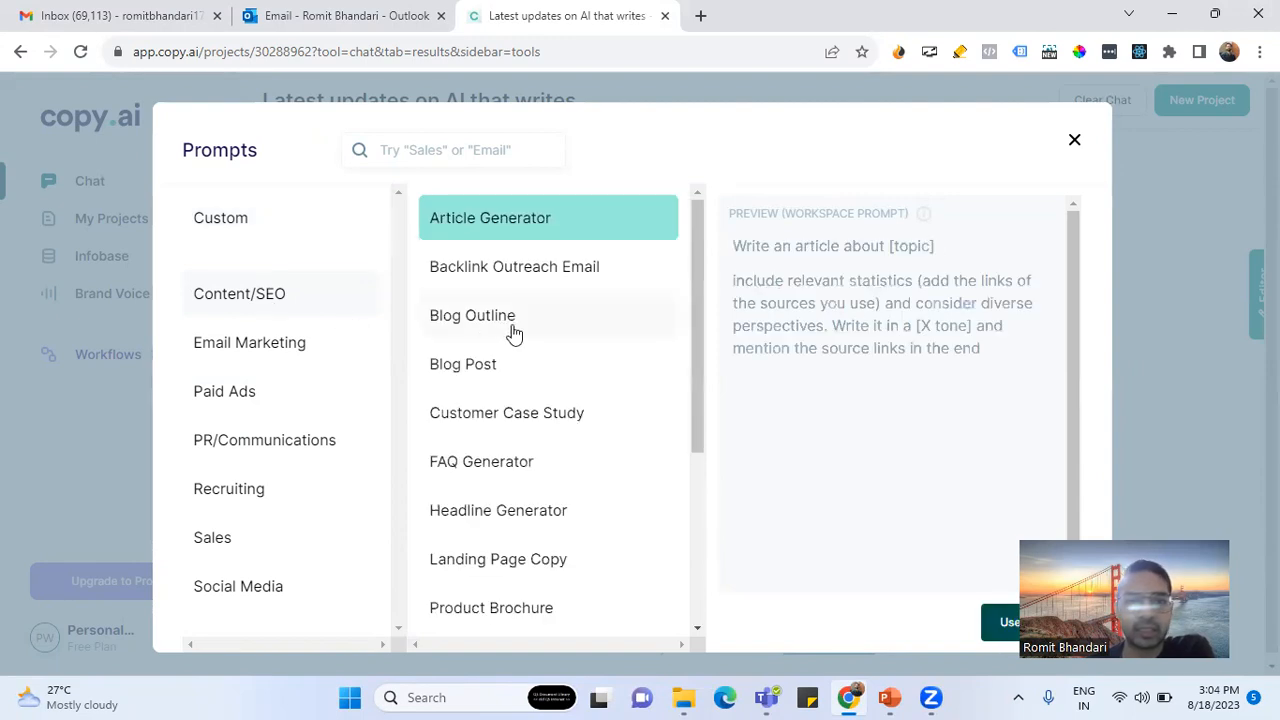
click(517, 270)
click(514, 233)
scroll(534, 386, down, 3)
scroll(536, 387, up, 3)
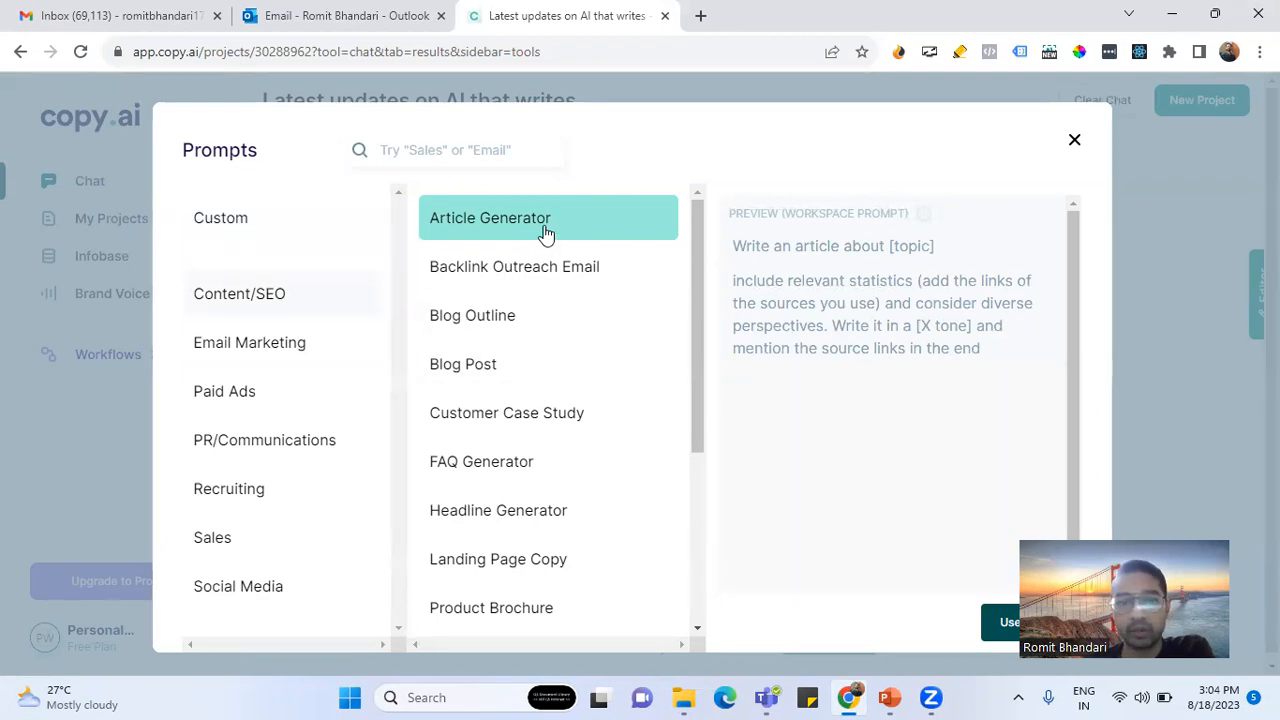
Preview the Blog Outline and FAQ Generator templates and look through the rest of the Content/SEO prompts
click(519, 335)
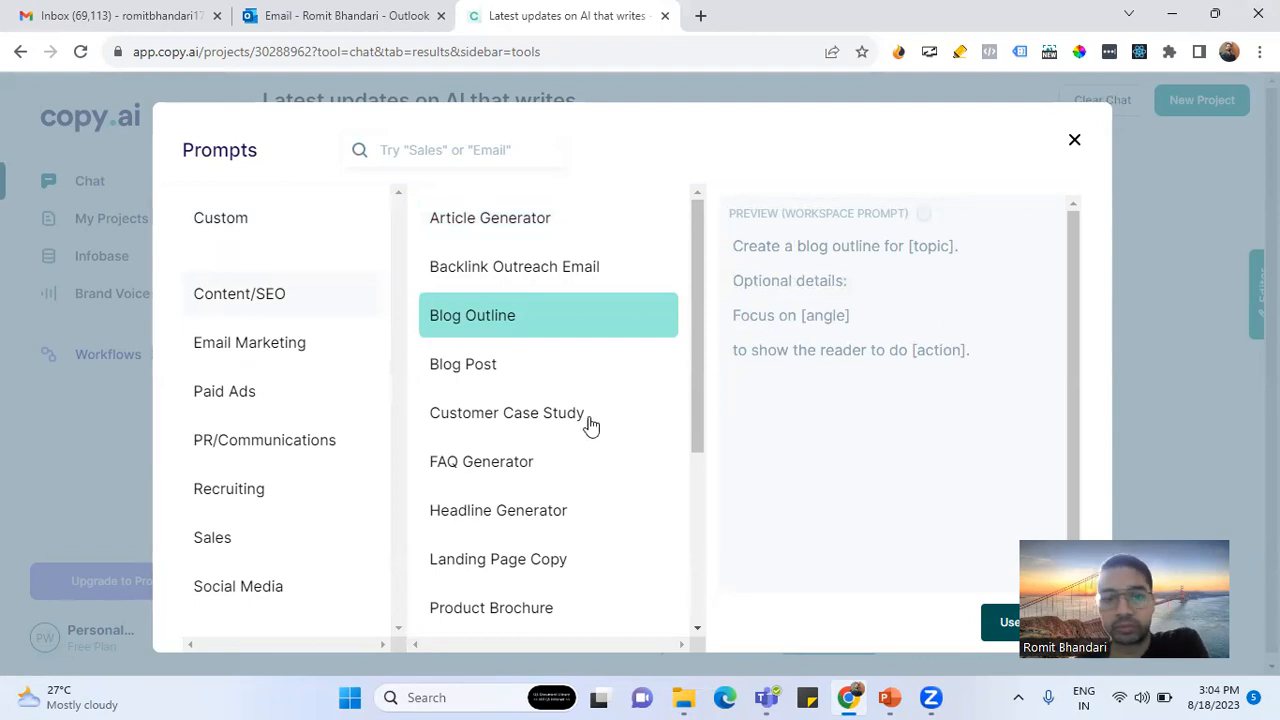
click(531, 463)
scroll(557, 494, down, 3)
scroll(560, 497, up, 3)
scroll(560, 497, down, 3)
scroll(560, 497, up, 3)
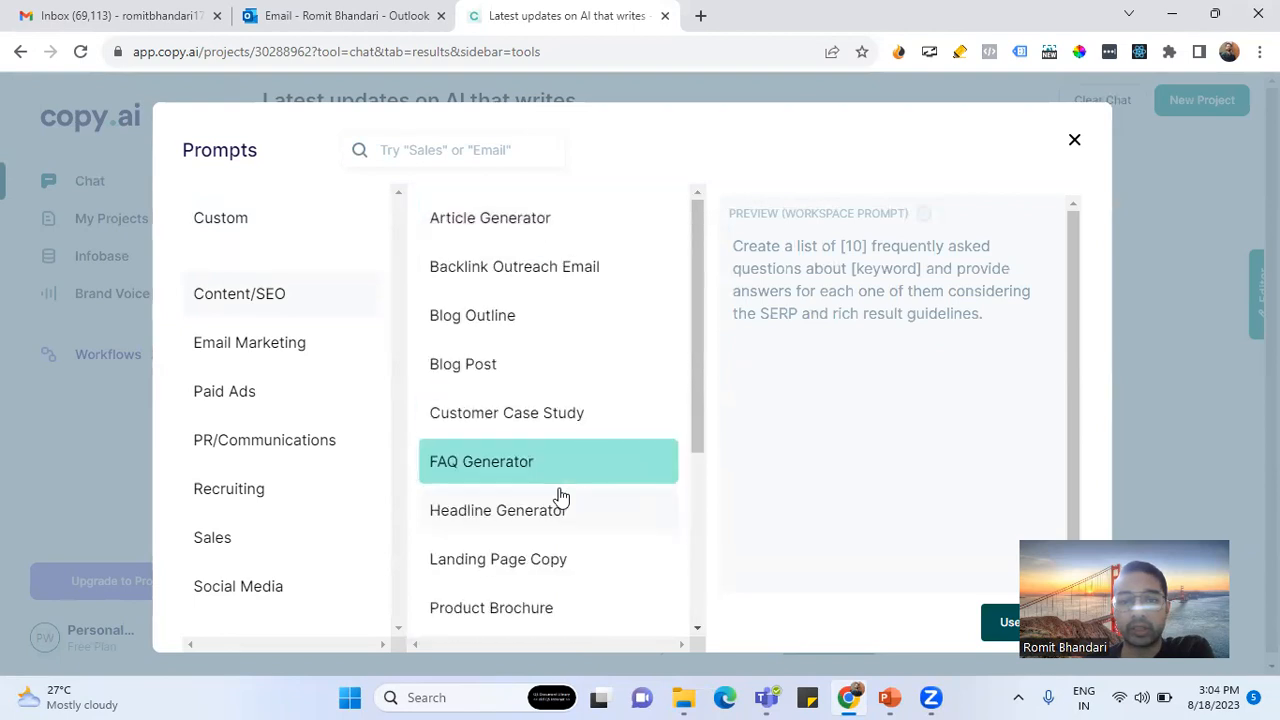
Insert the Article Generator template into the chat and replace its [topic] placeholder with "mindful living"
click(500, 220)
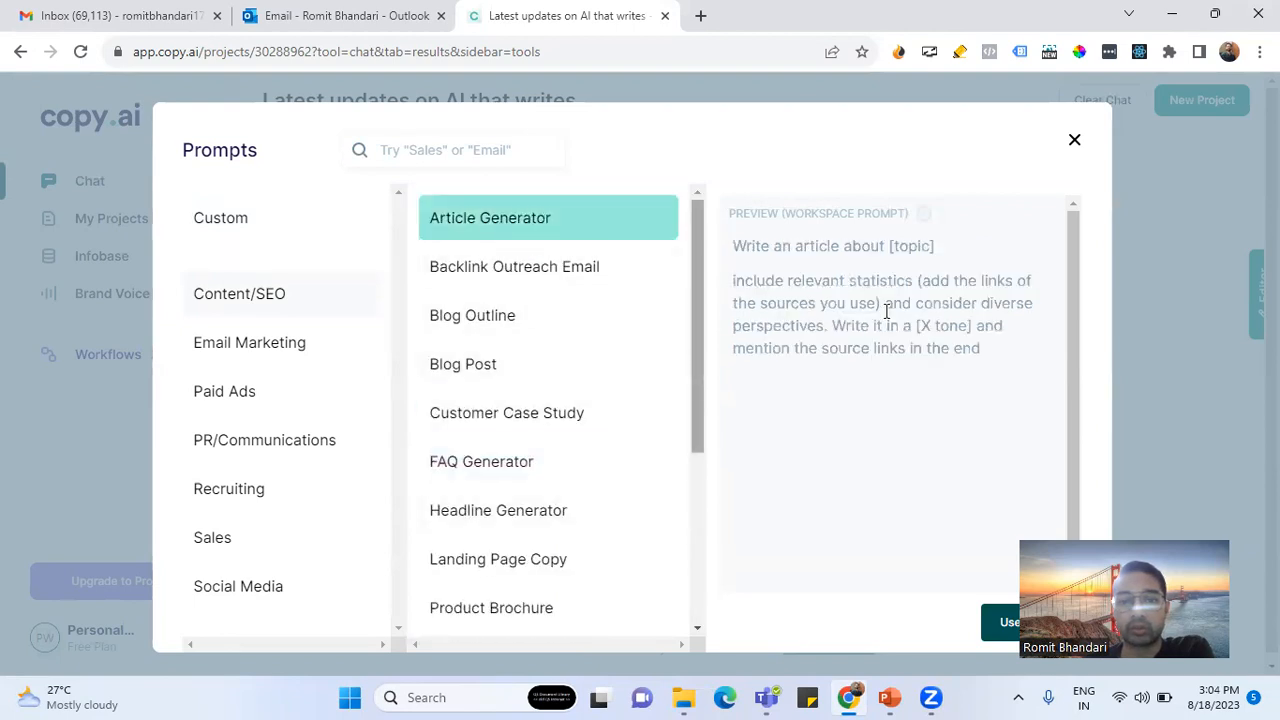
click(1003, 620)
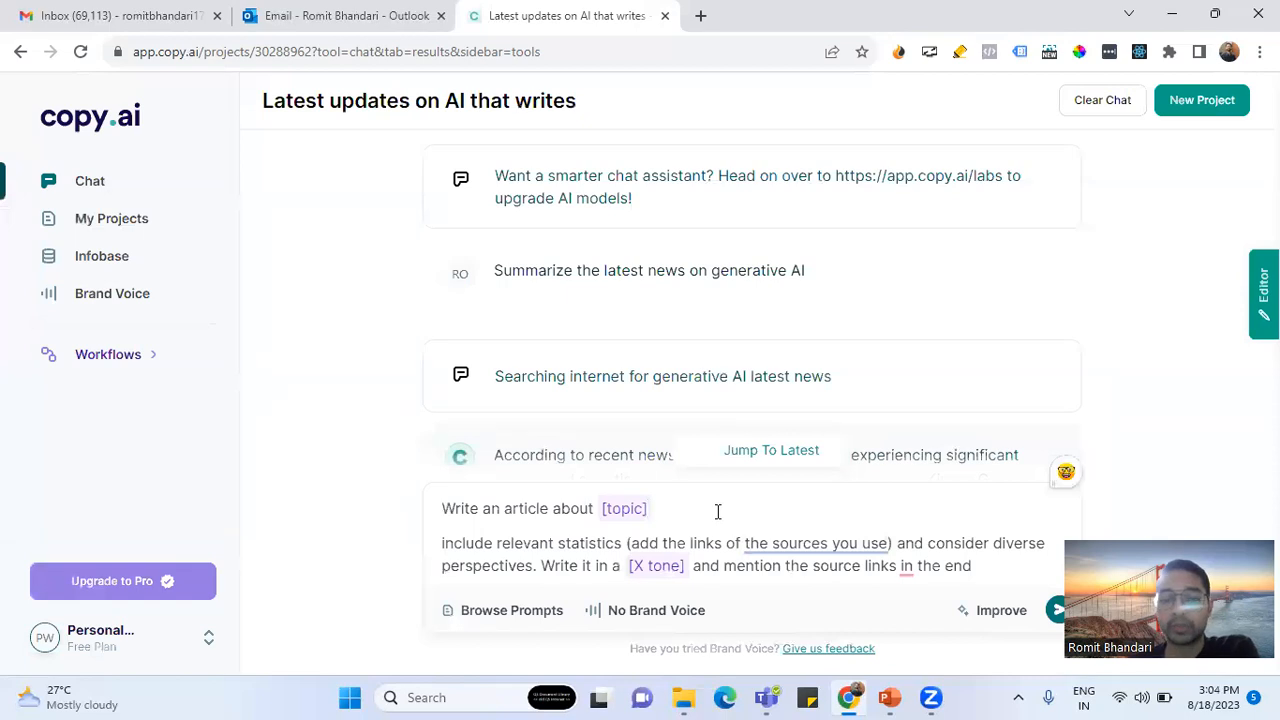
key(BackSpace)
key(BackSpace)
key(BackSpace)
key(BackSpace)
key(BackSpace)
key(BackSpace)
key(BackSpace)
text(mindful living)
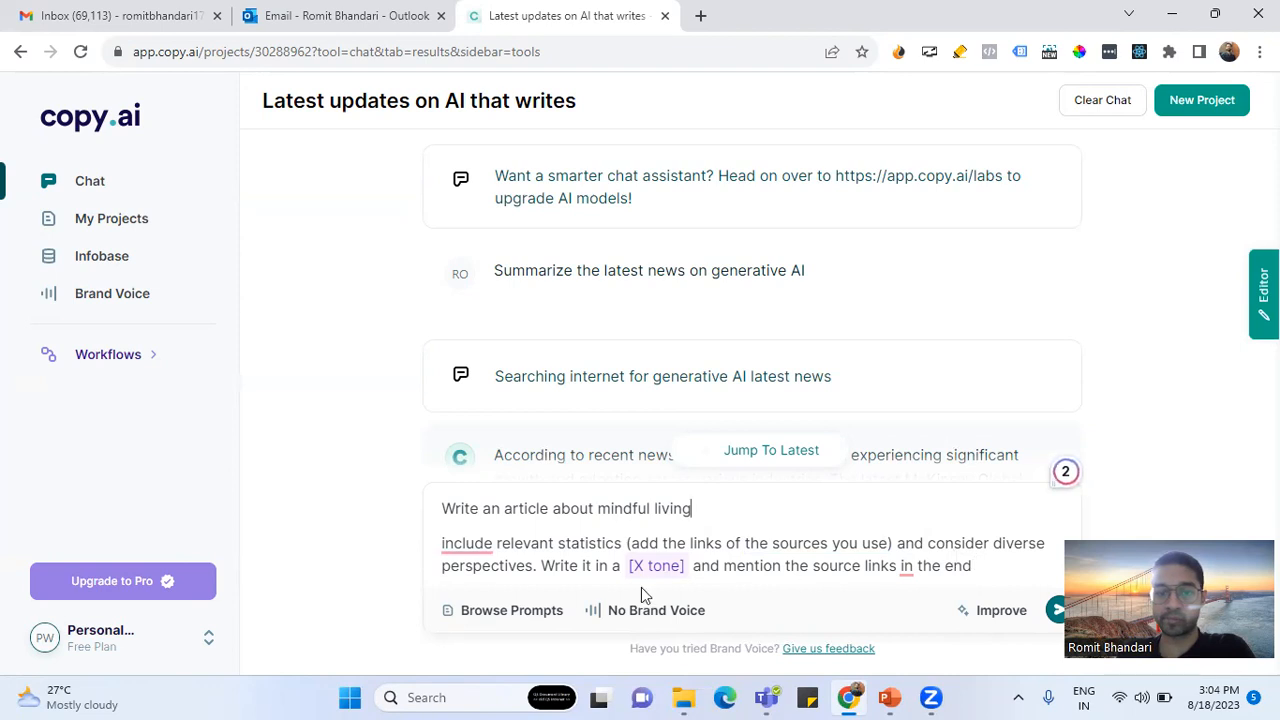
Replace the [X tone] placeholder with "informative tone" and end the prompt with a period
click(697, 567)
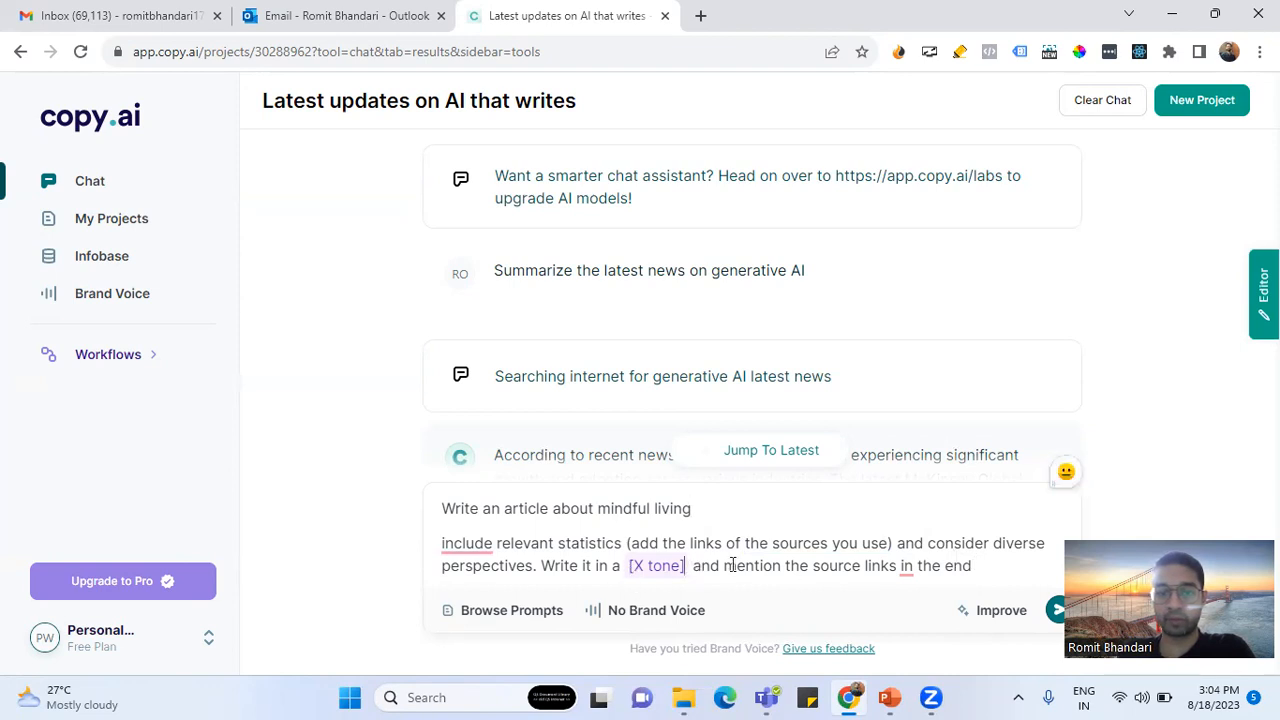
key(BackSpace)
key(BackSpace)
key(BackSpace)
key(BackSpace)
key(BackSpace)
key(BackSpace)
key(BackSpace)
key(BackSpace)
text(informa)
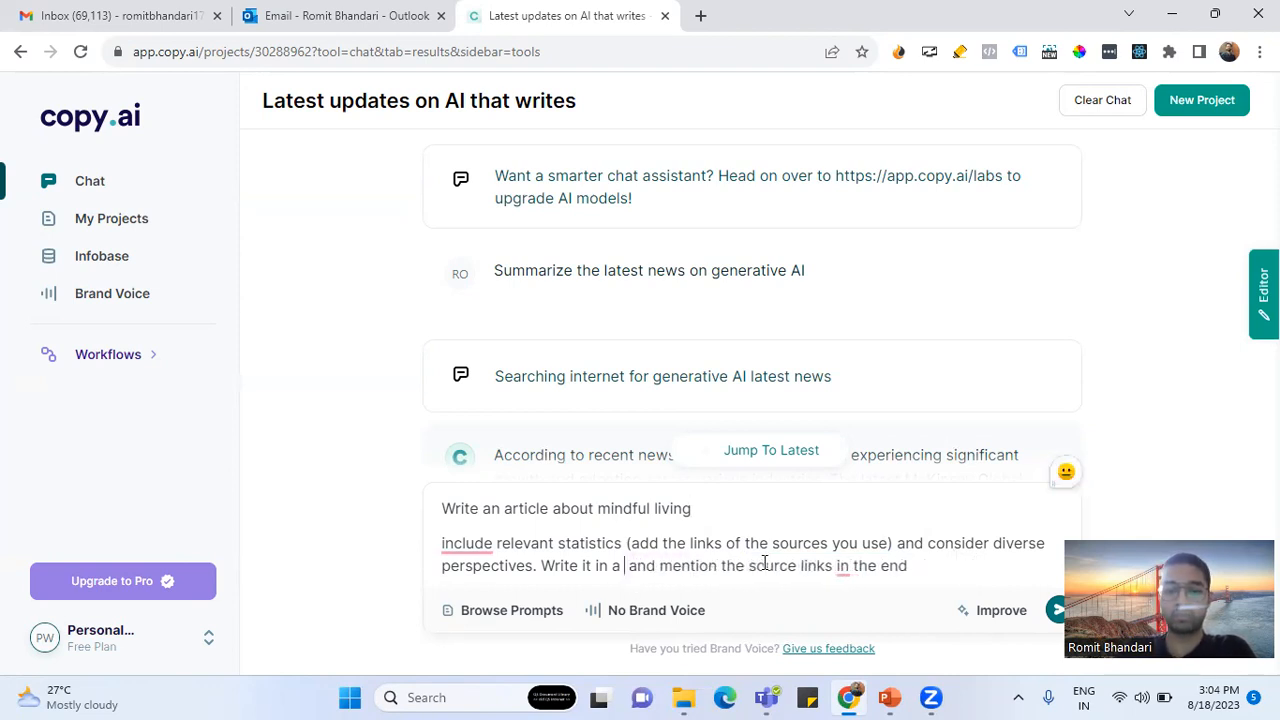
text(tive to)
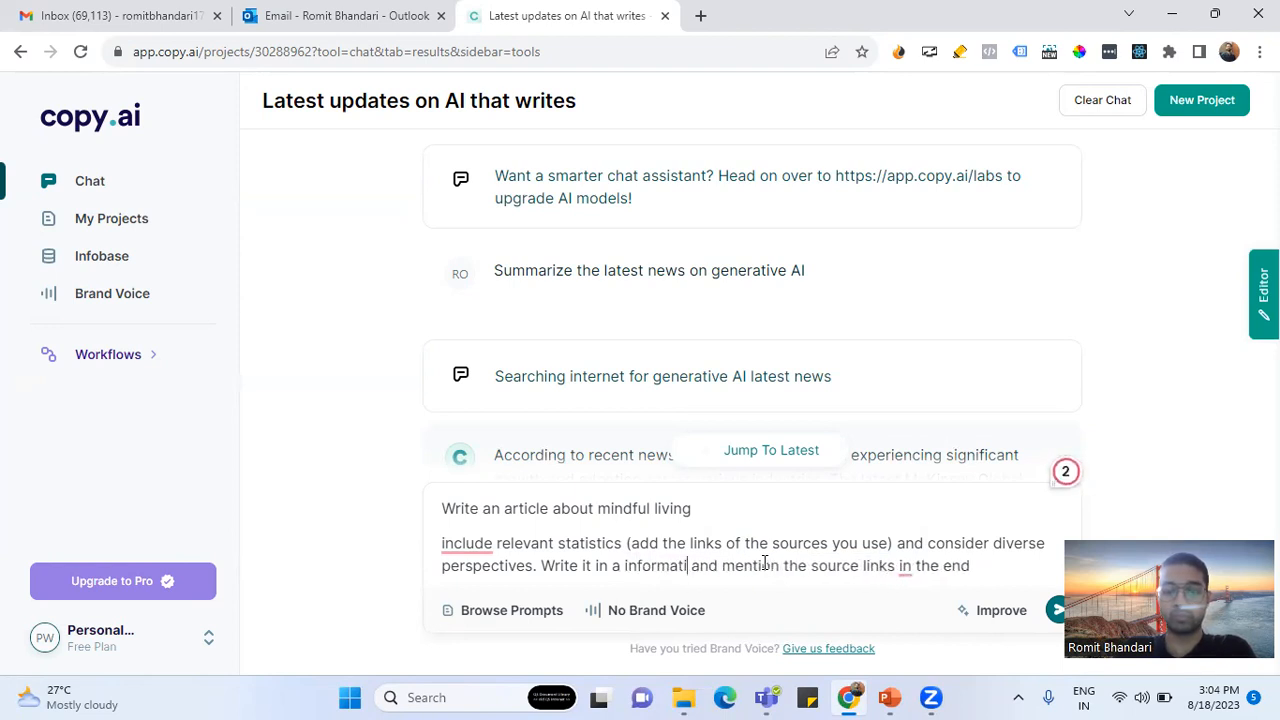
text(ne)
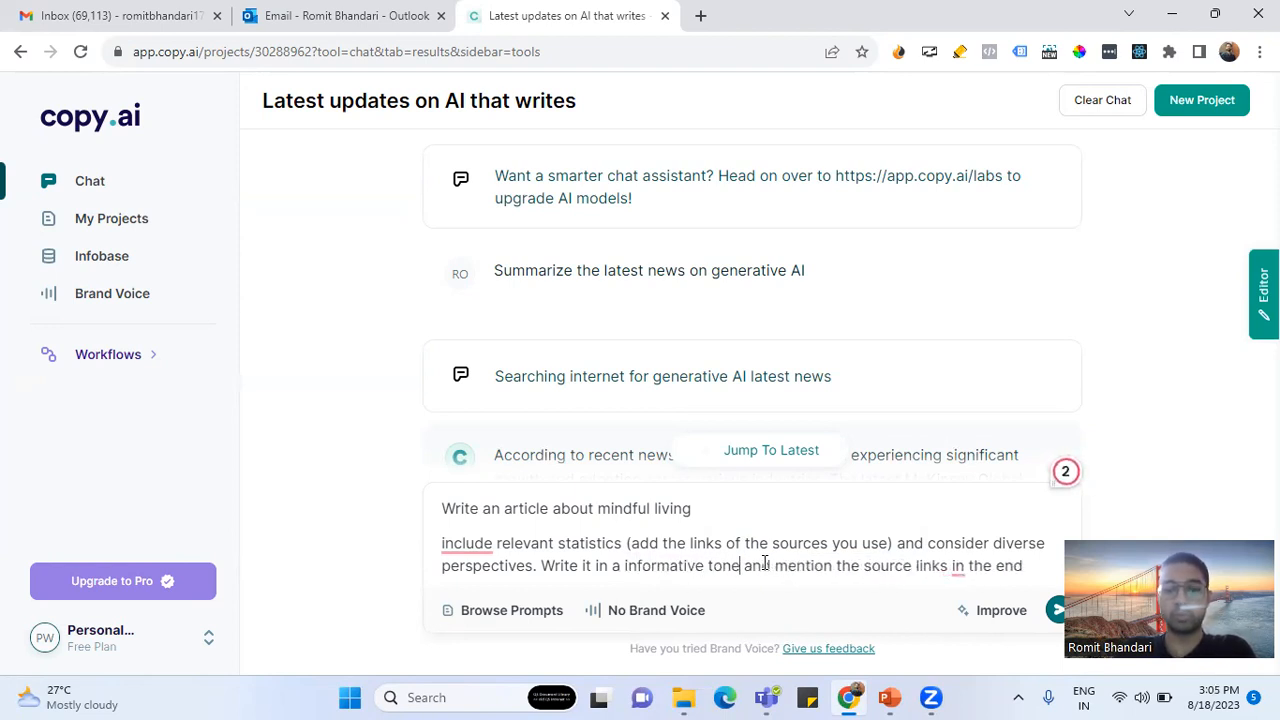
click(1025, 567)
text(.)
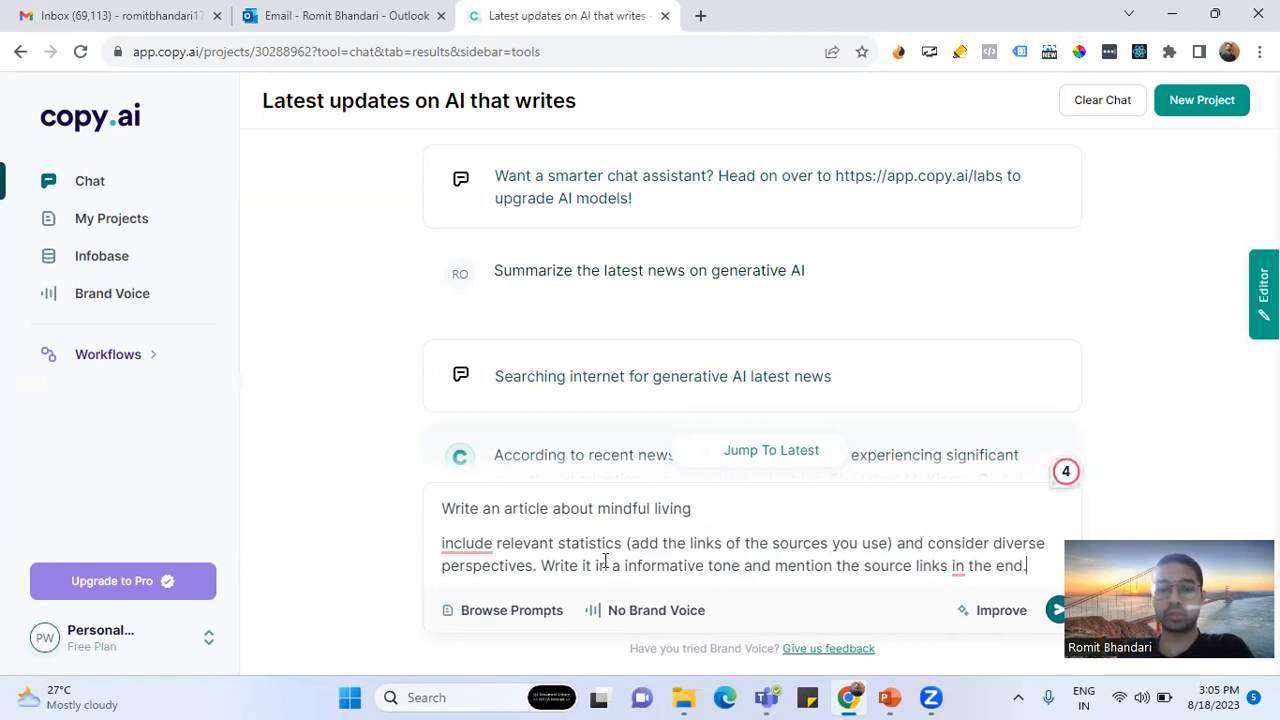
Run Improve on the mindful living prompt and review the whole rewritten article outline
click(801, 519)
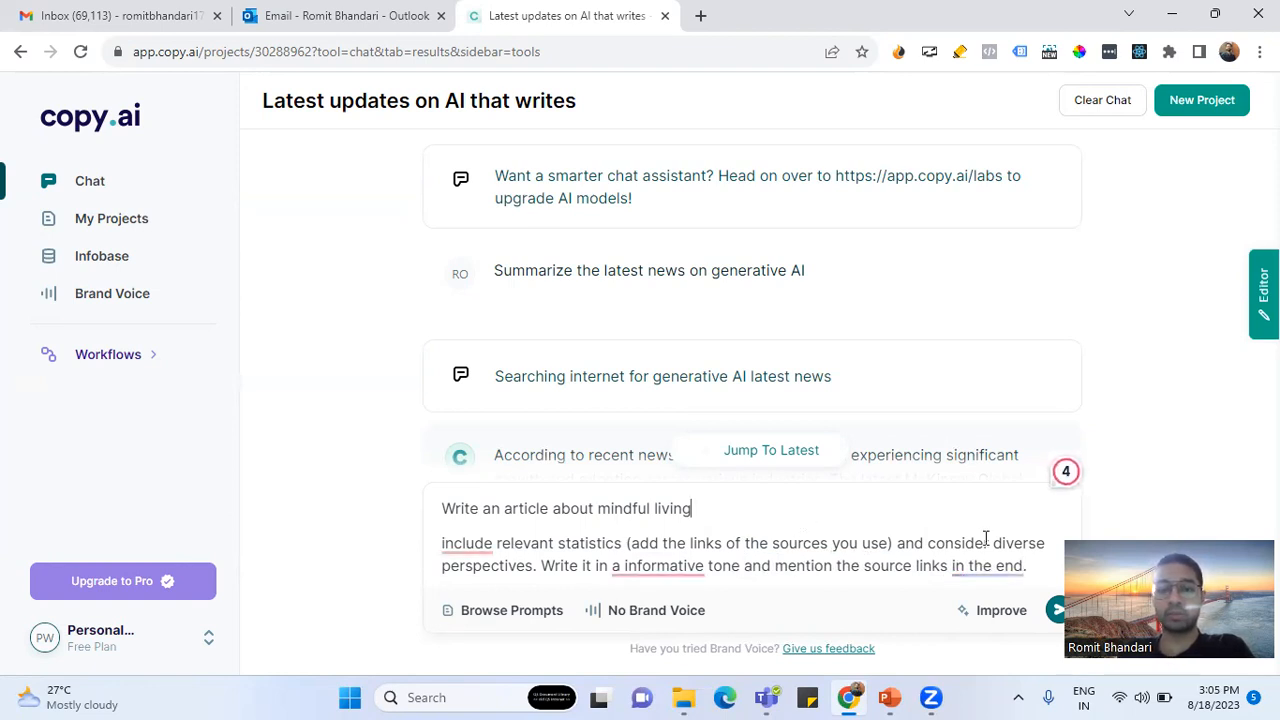
click(993, 615)
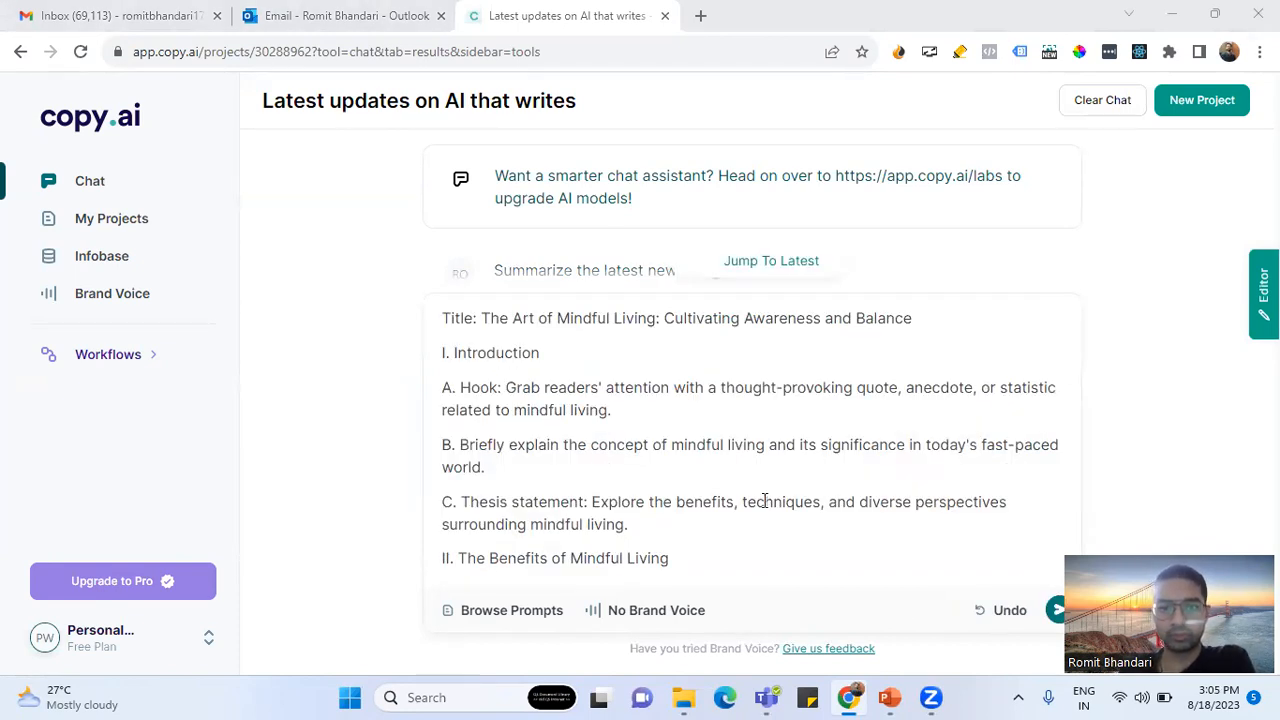
scroll(765, 500, down, 10)
scroll(765, 500, up, 8)
scroll(765, 500, up, 5)
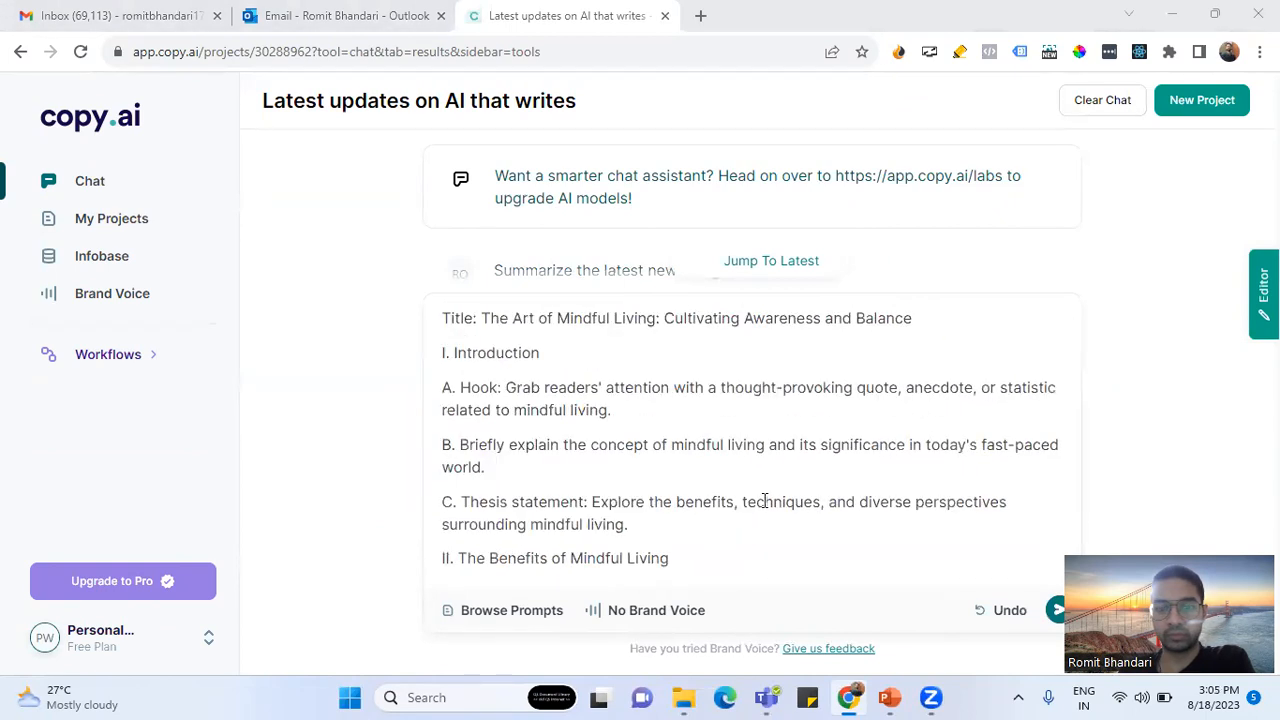
click(775, 551)
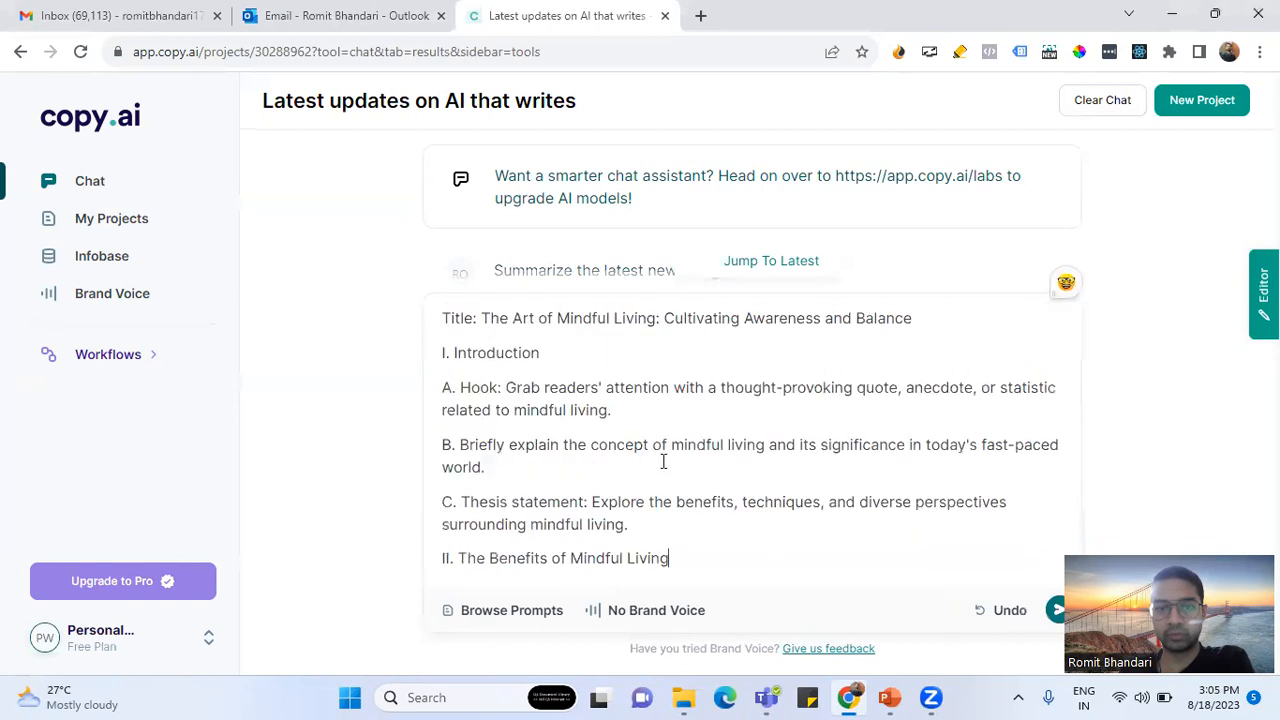
Close the Grammarly options and submit the improved mindful living outline to the chat to generate the article
mouse_move(1067, 291)
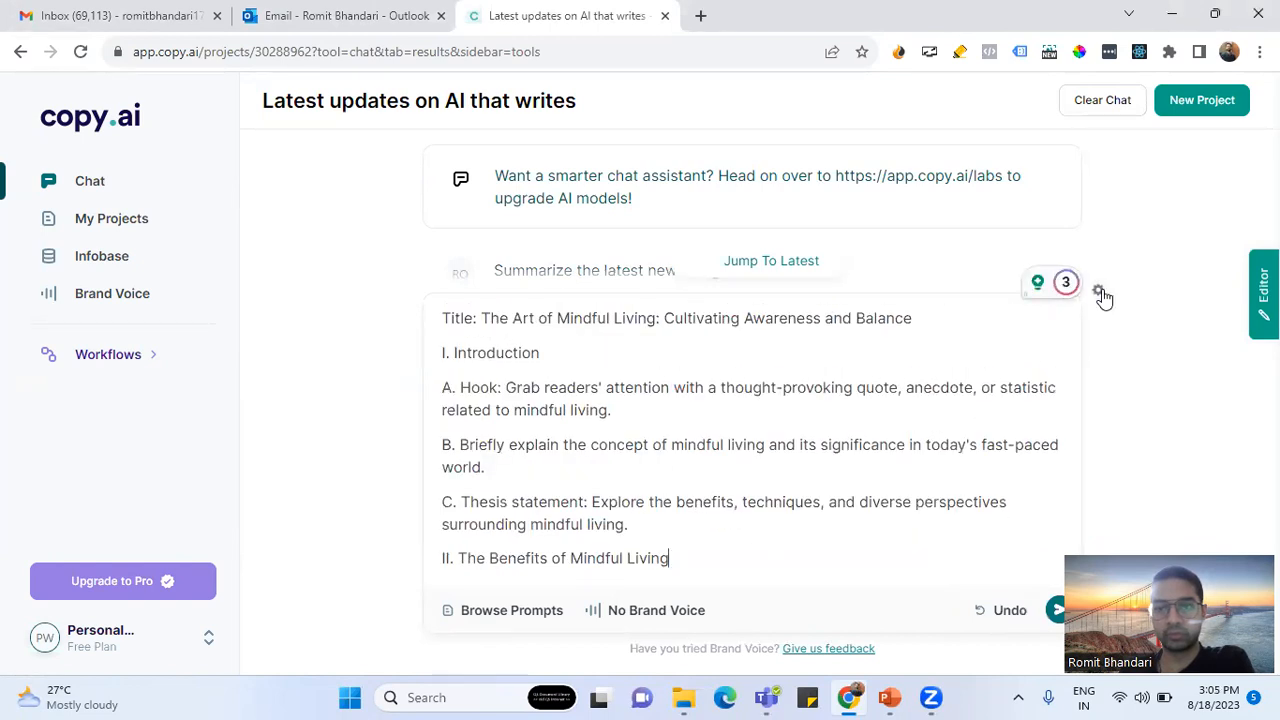
click(1099, 292)
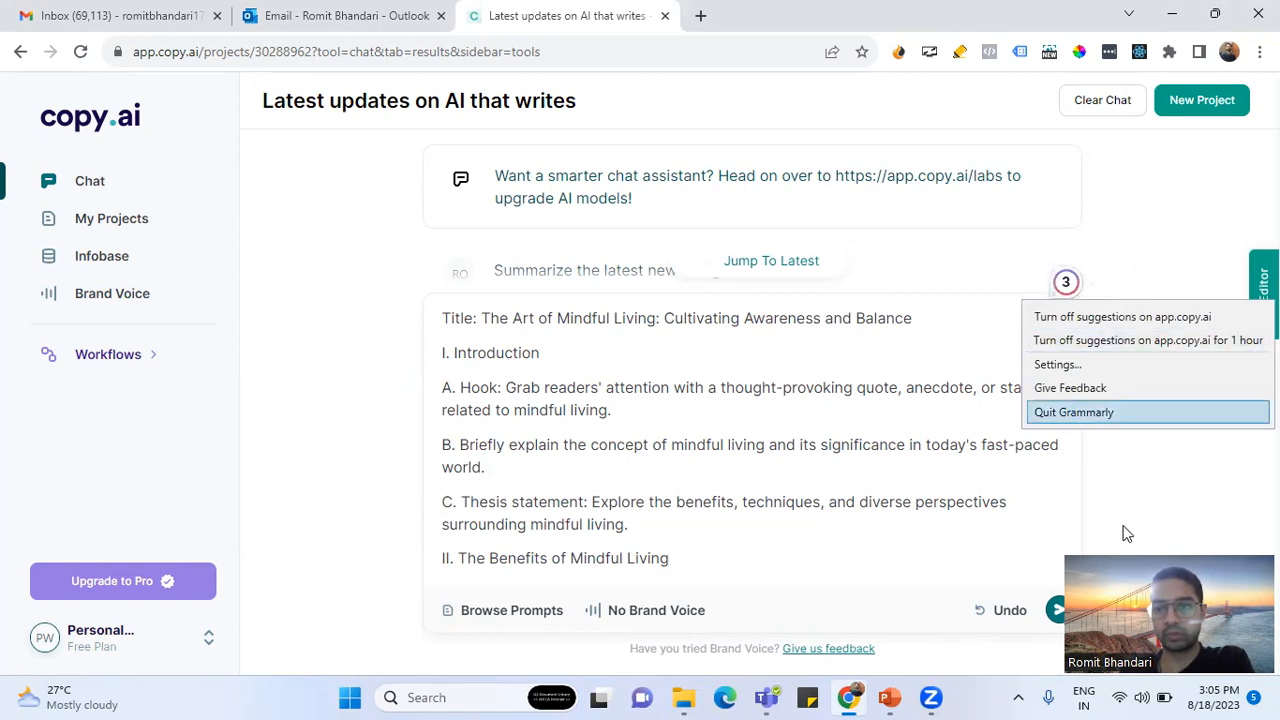
click(677, 510)
key(Return)
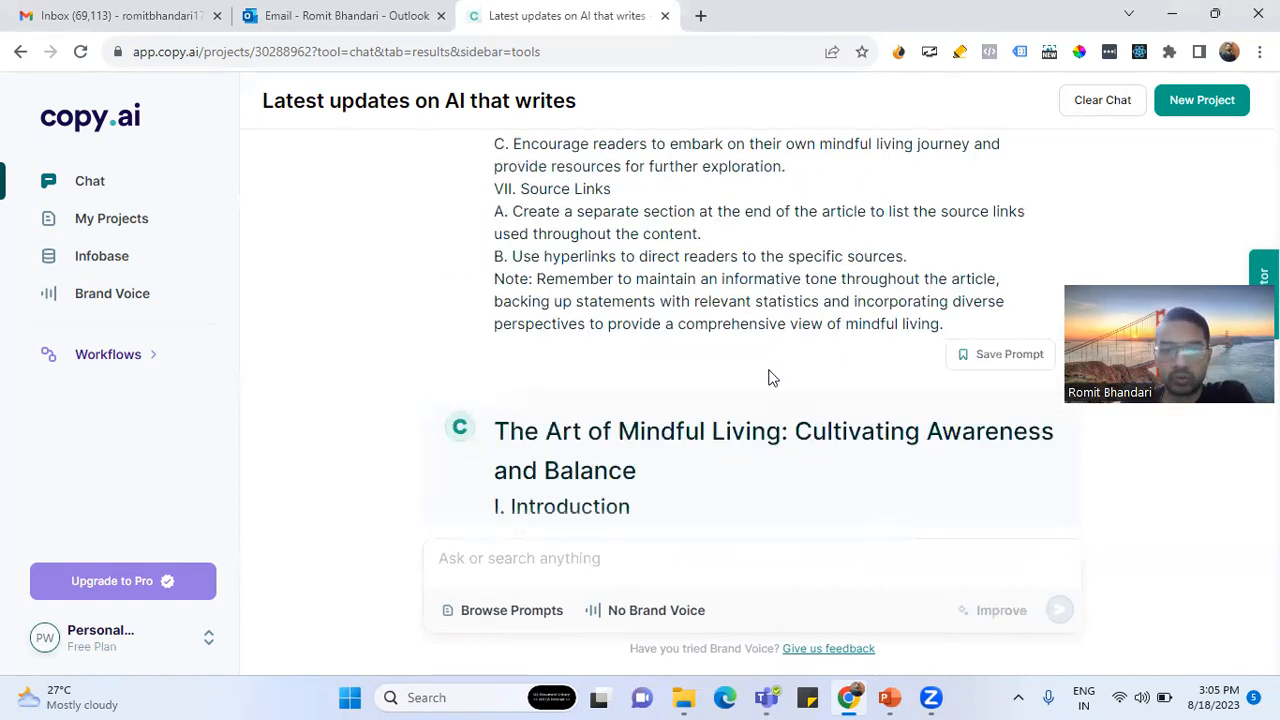
Review the generated mindful living article against the submitted outline, from its introduction through the conclusion and source links
scroll(766, 374, up, 5)
scroll(771, 370, up, 6)
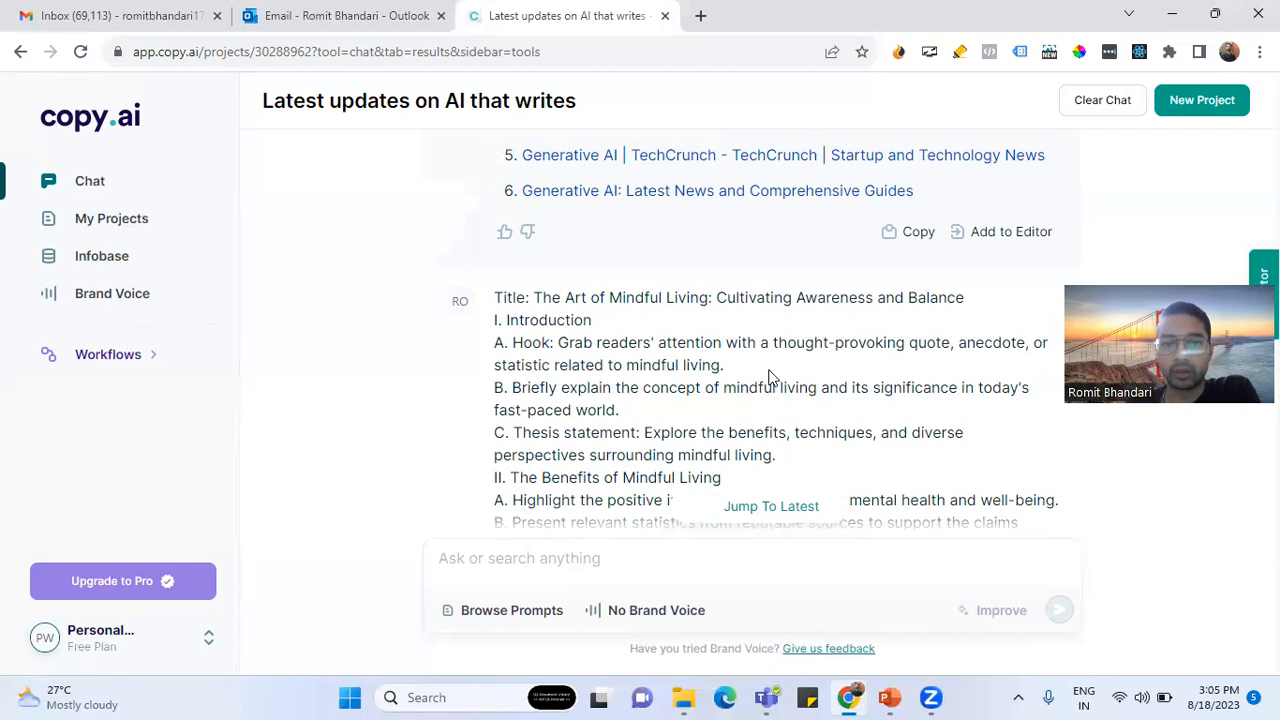
scroll(771, 378, down, 10)
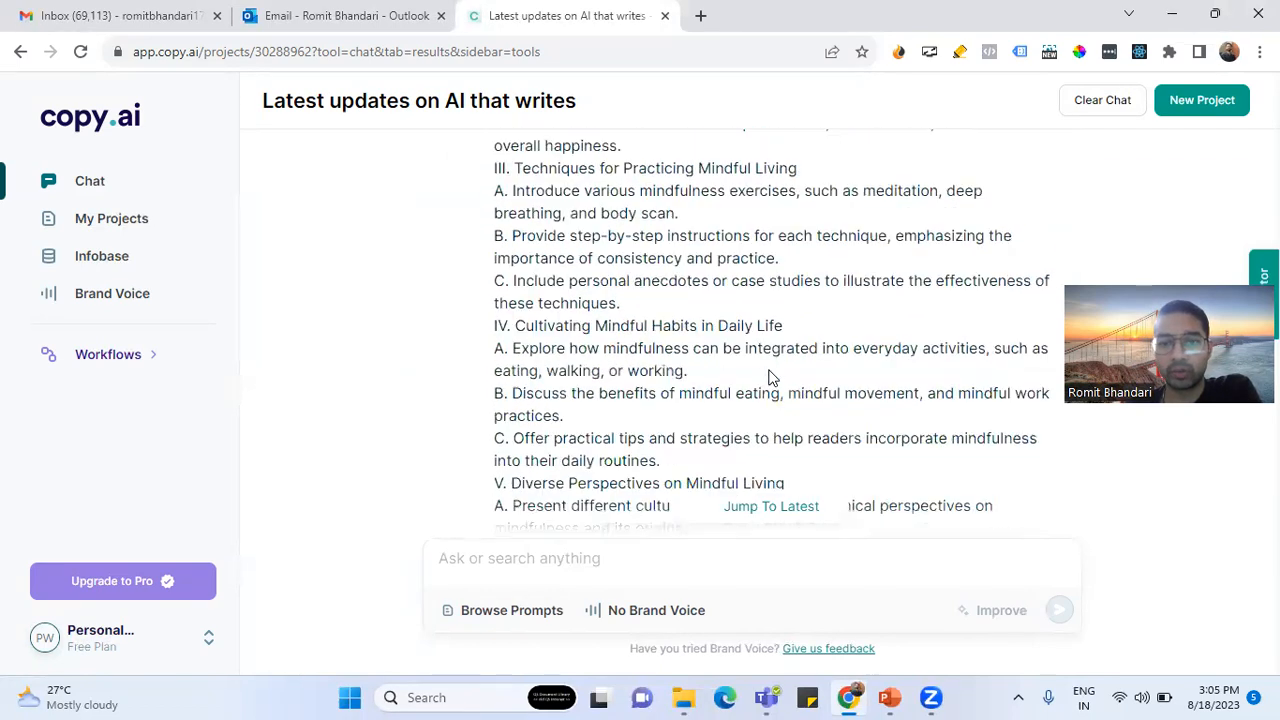
scroll(771, 378, down, 10)
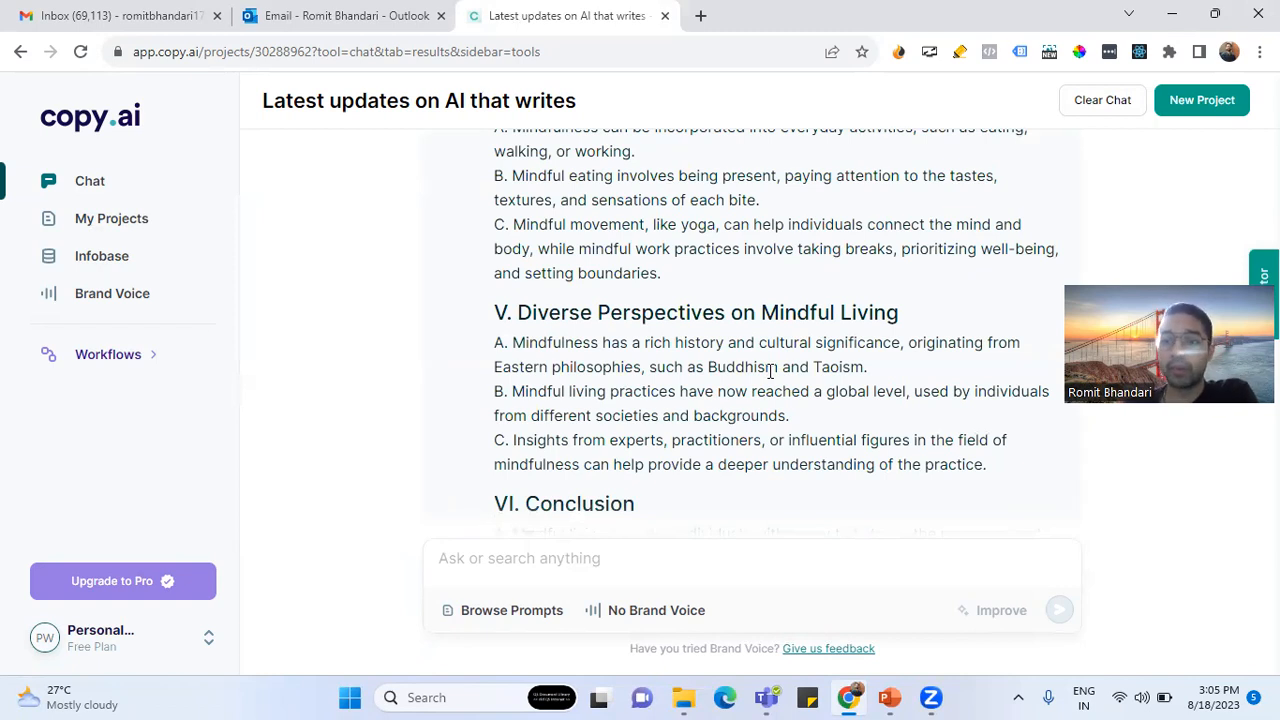
scroll(771, 372, down, 5)
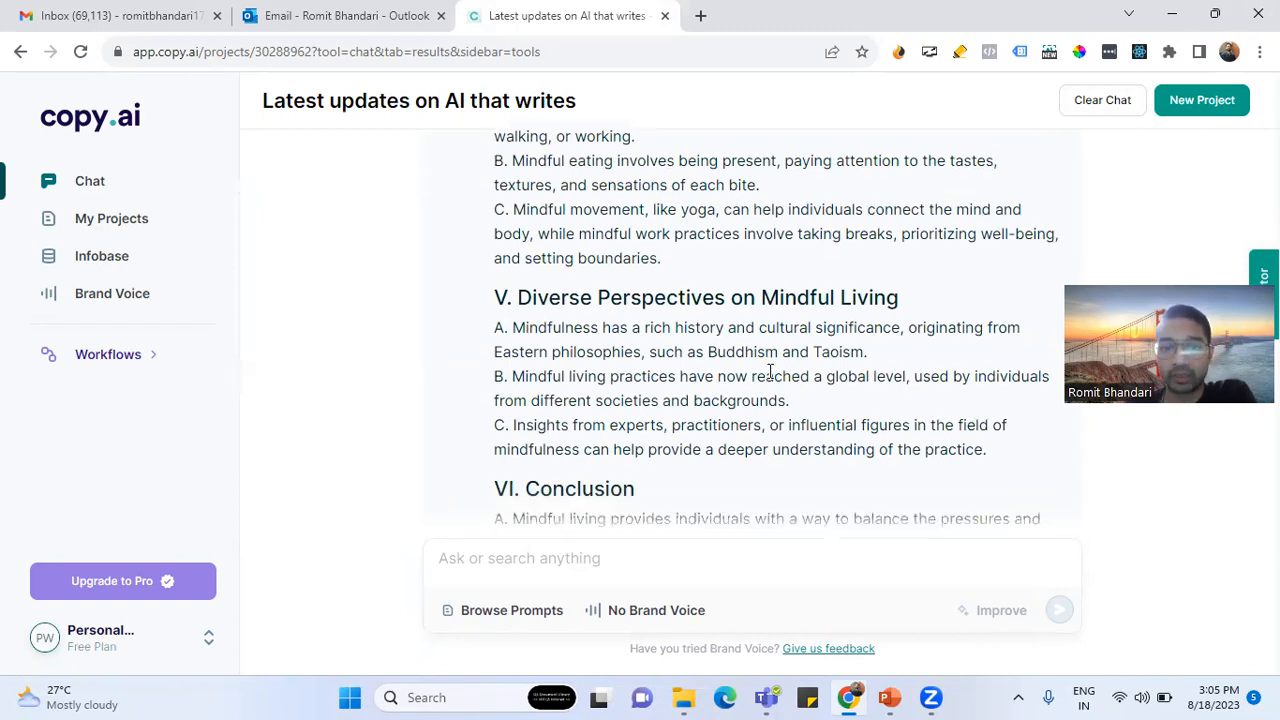
scroll(771, 377, up, 4)
scroll(771, 377, up, 10)
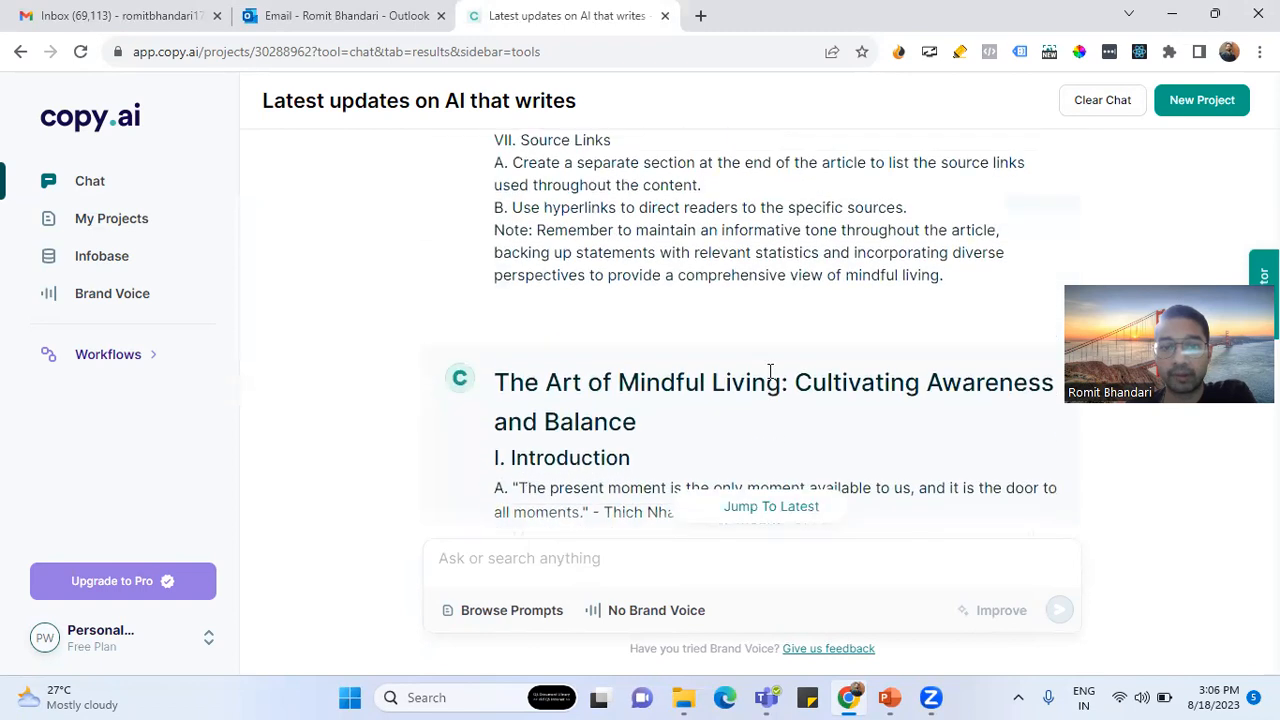
scroll(716, 377, up, 12)
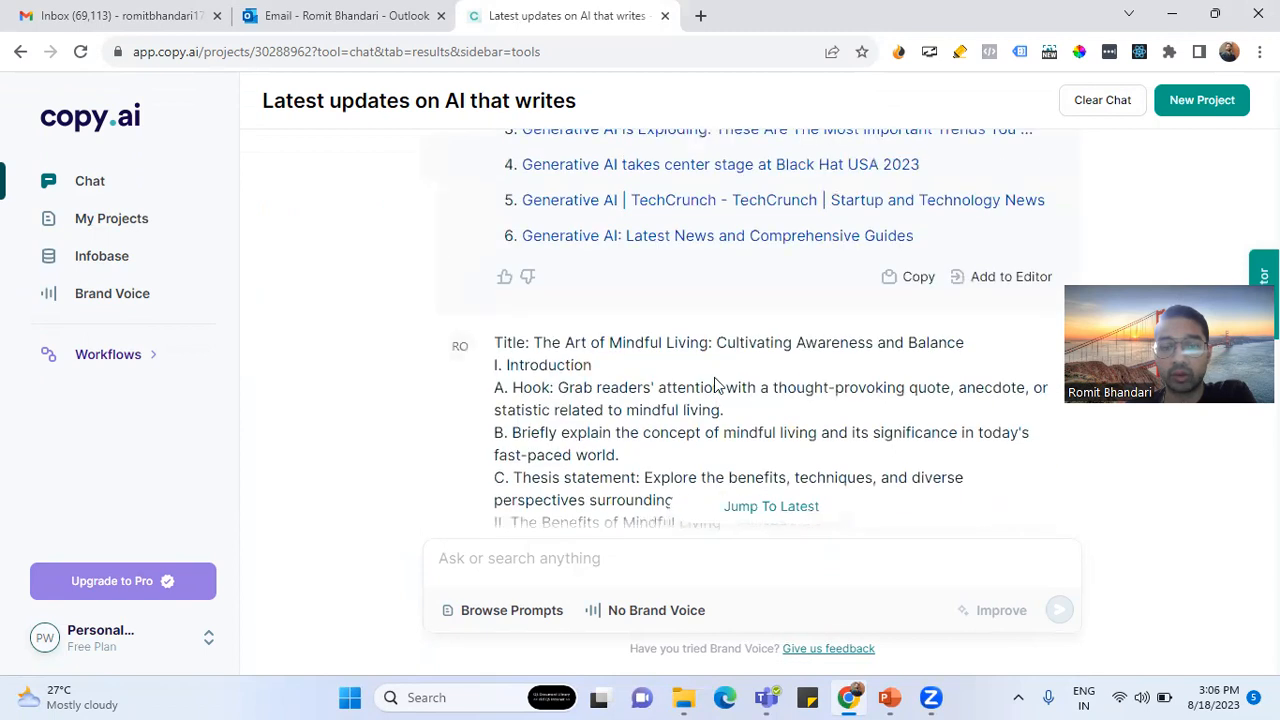
scroll(716, 387, down, 10)
scroll(716, 380, up, 5)
scroll(716, 377, up, 3)
scroll(766, 343, up, 5)
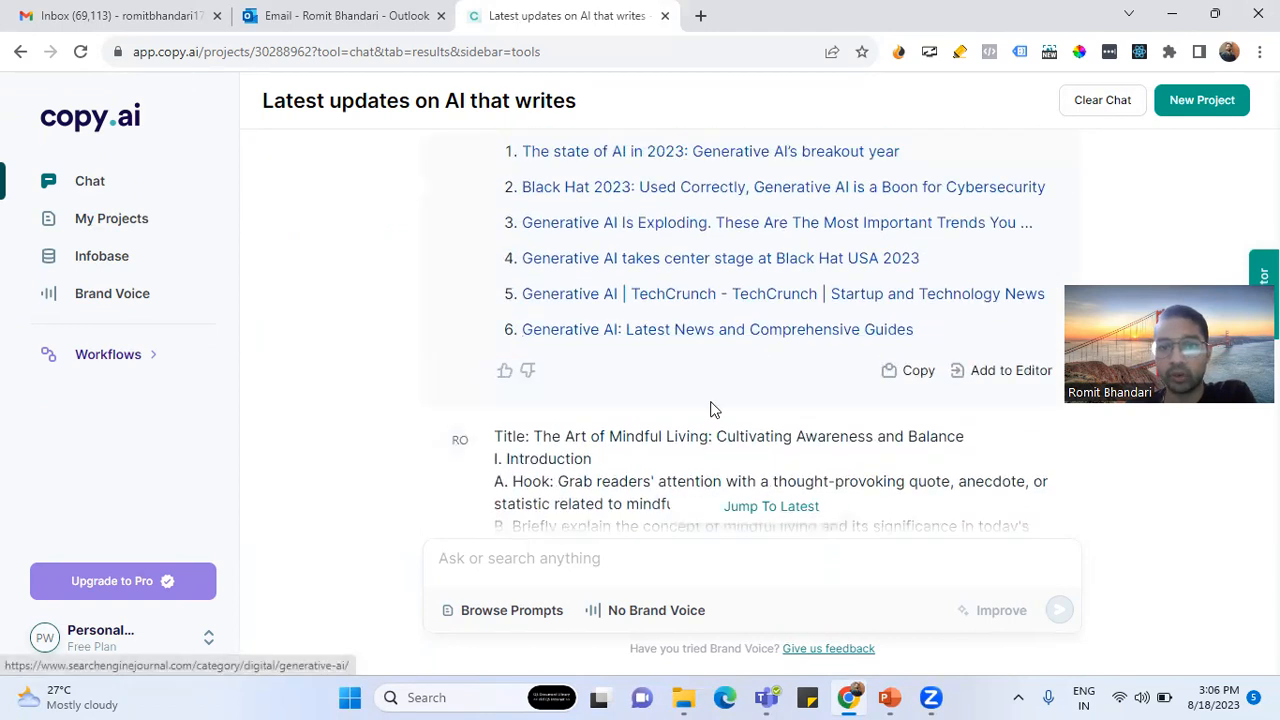
scroll(714, 408, down, 15)
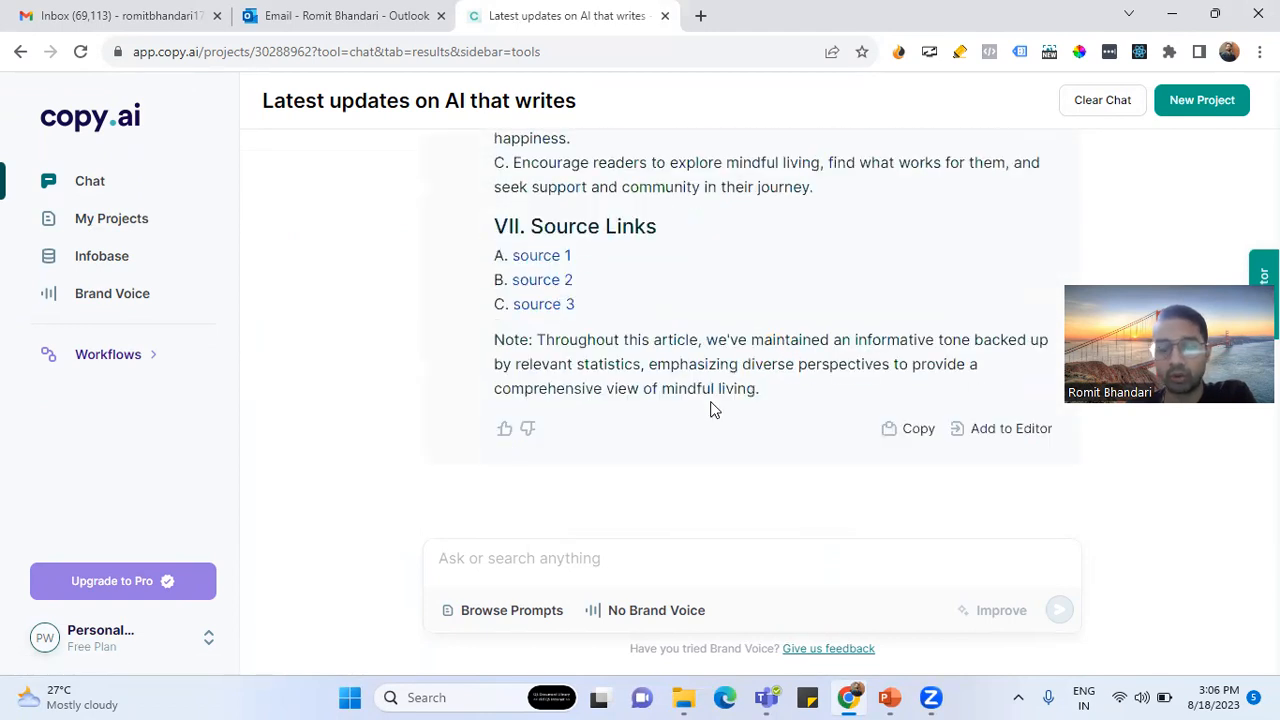
scroll(686, 380, up, 3)
scroll(686, 383, up, 8)
scroll(686, 383, down, 10)
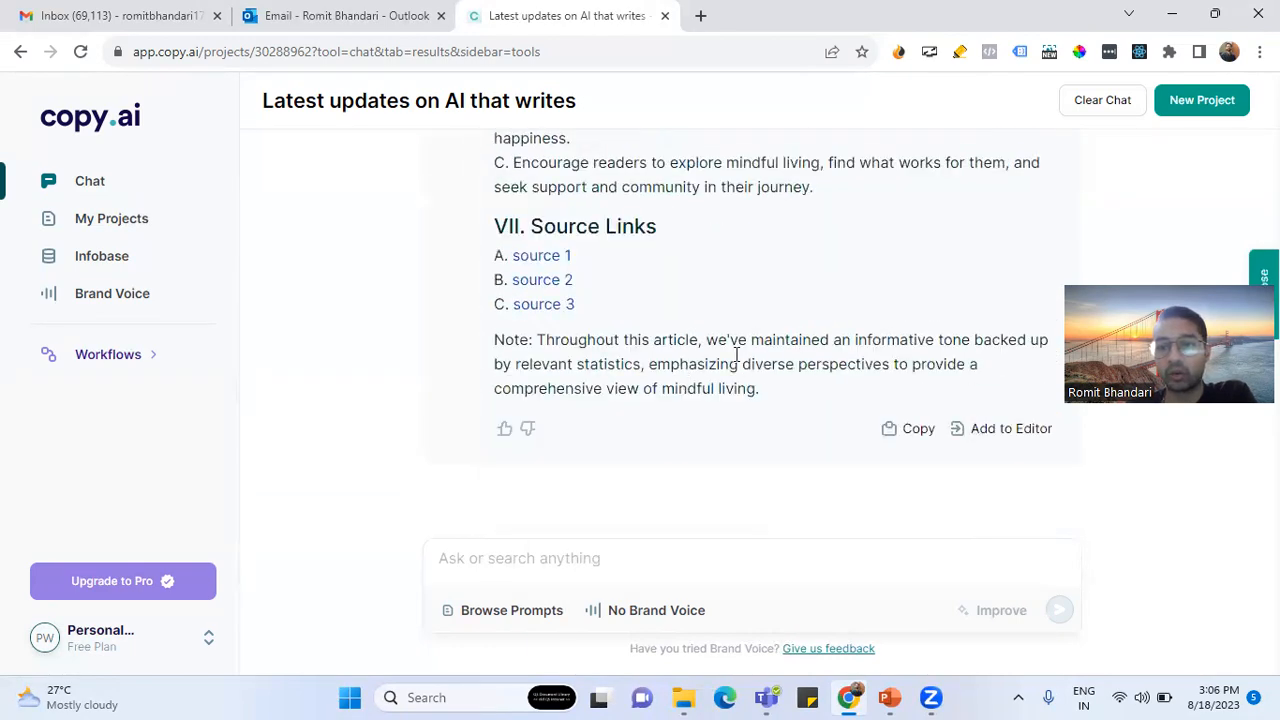
Look through the mindful living article and earlier content in the side editor, and close the editor
scroll(1008, 384, down, 12)
scroll(1008, 384, down, 5)
scroll(1008, 384, up, 15)
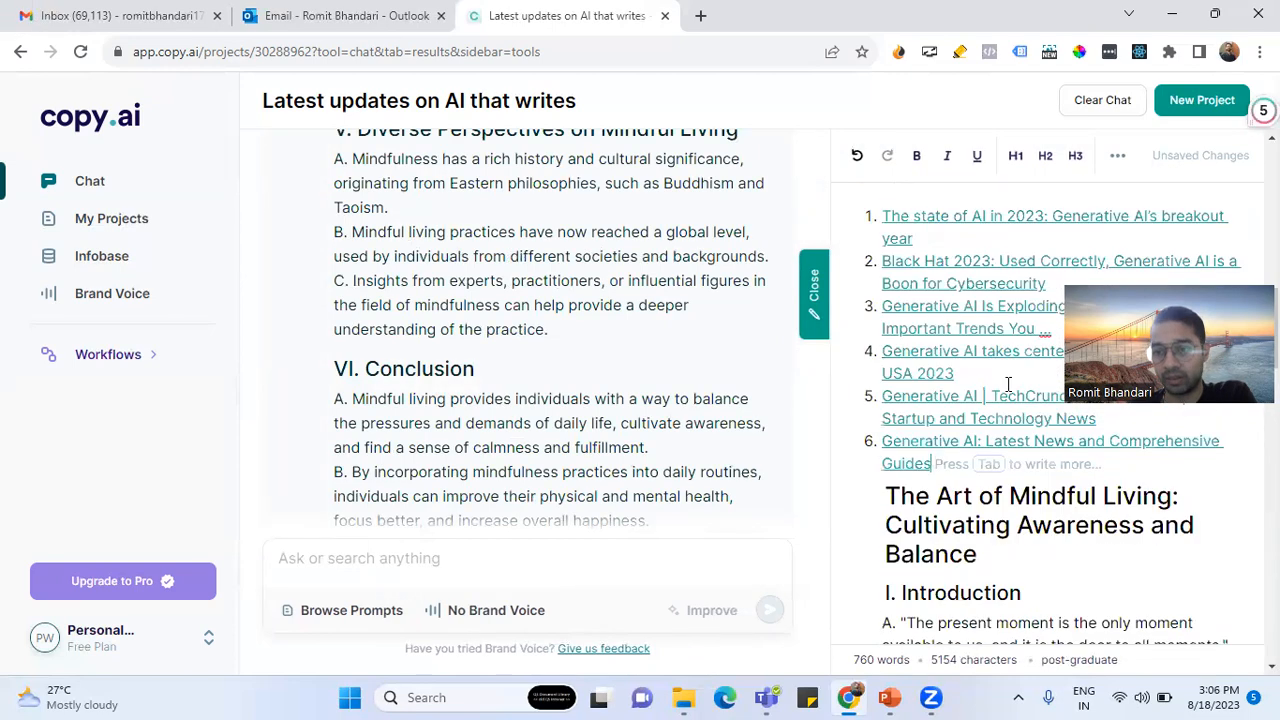
scroll(1008, 384, up, 5)
click(814, 320)
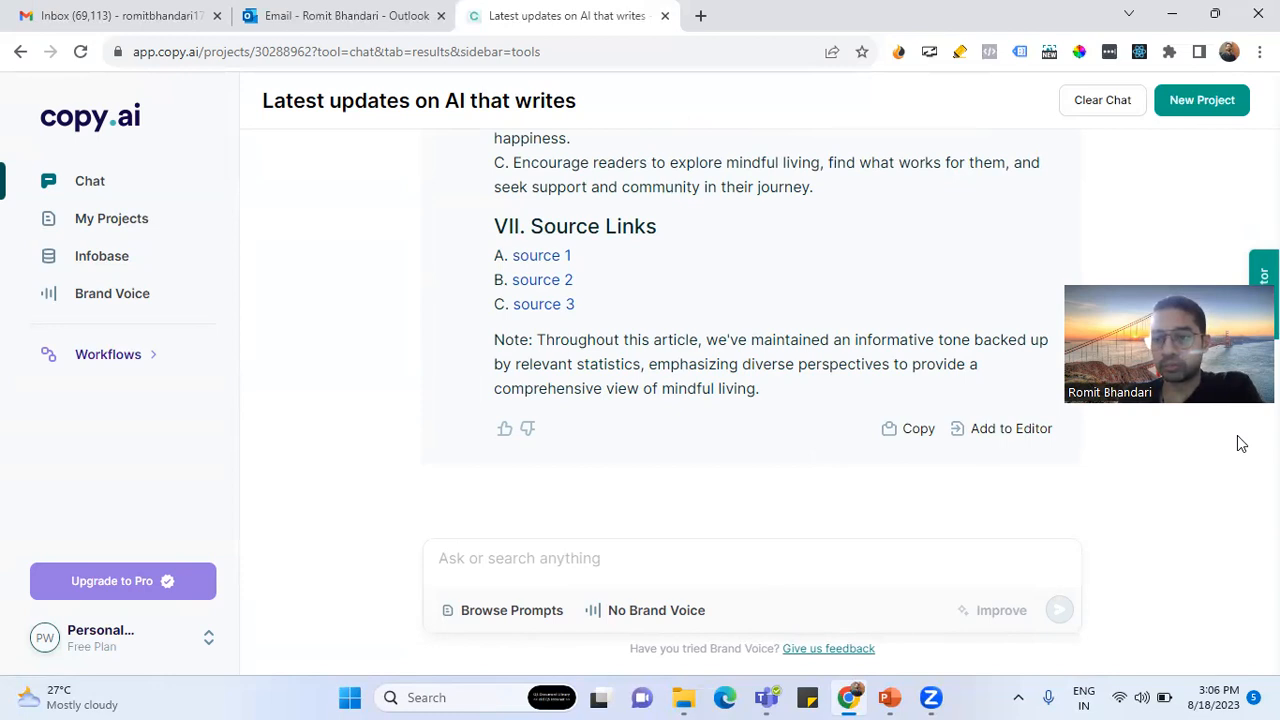
Check the recently used Article Generator template and the list of categories in the prompt library
click(503, 612)
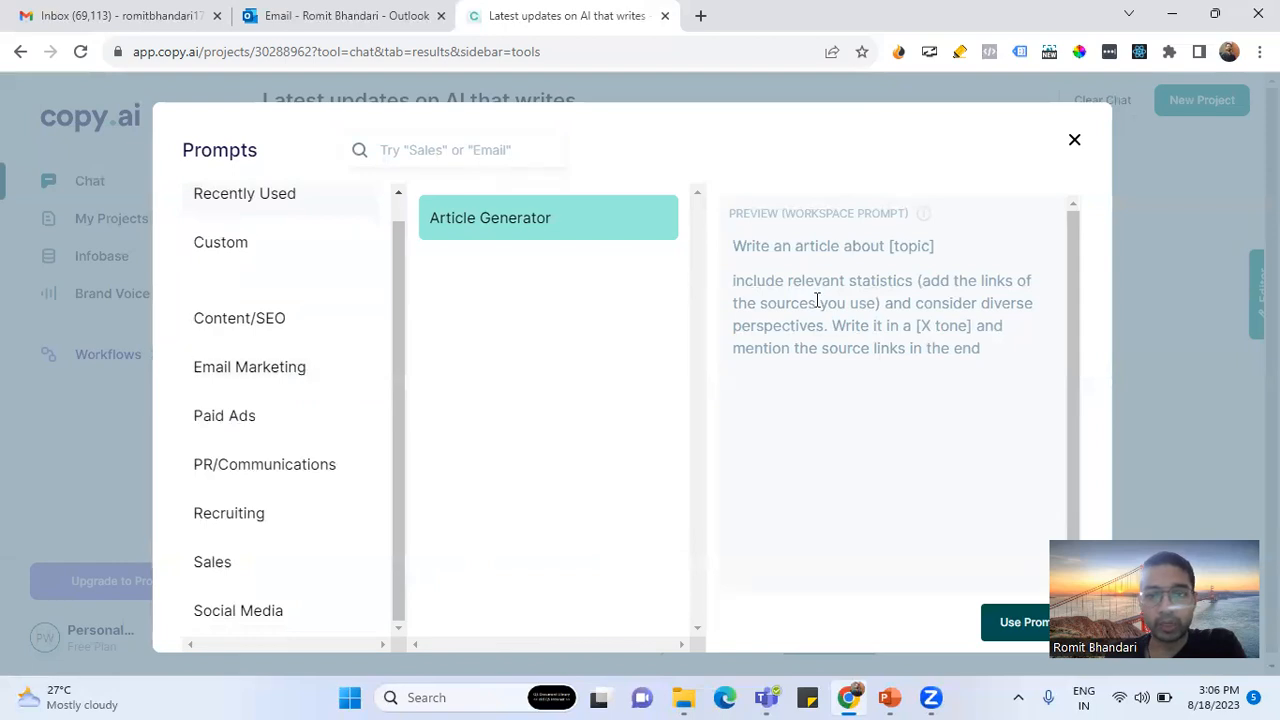
click(1071, 152)
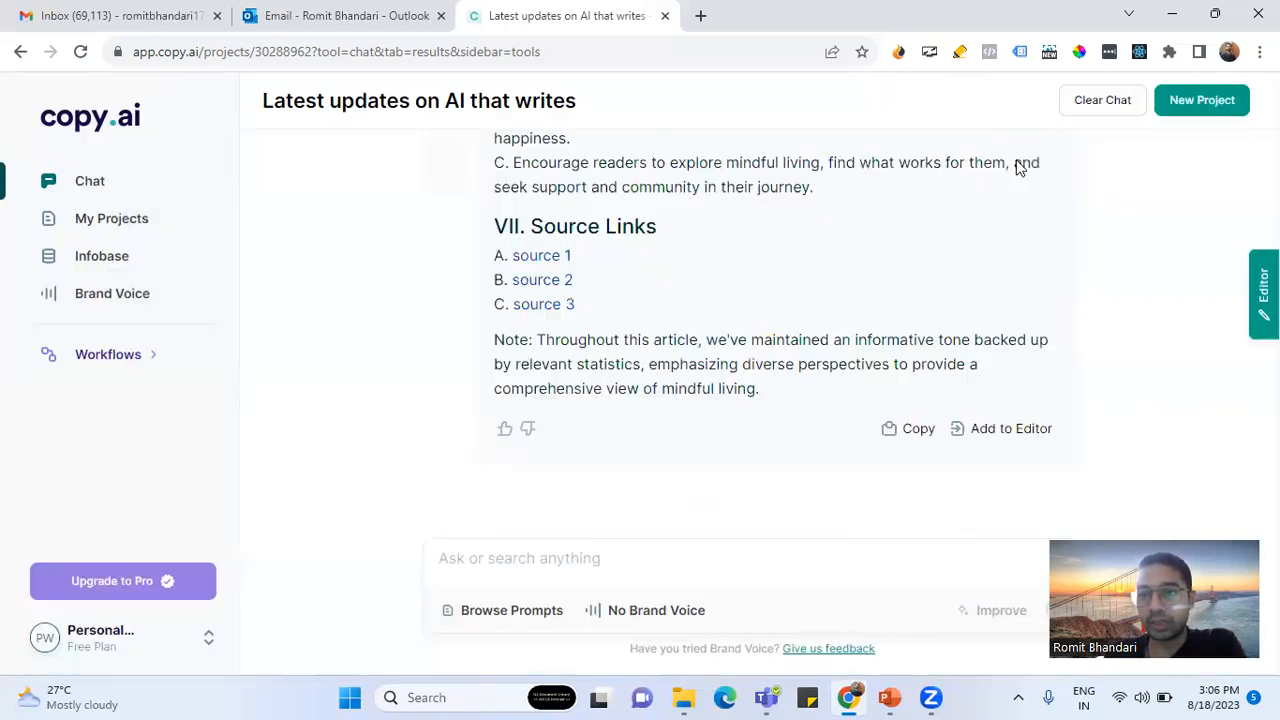
click(708, 561)
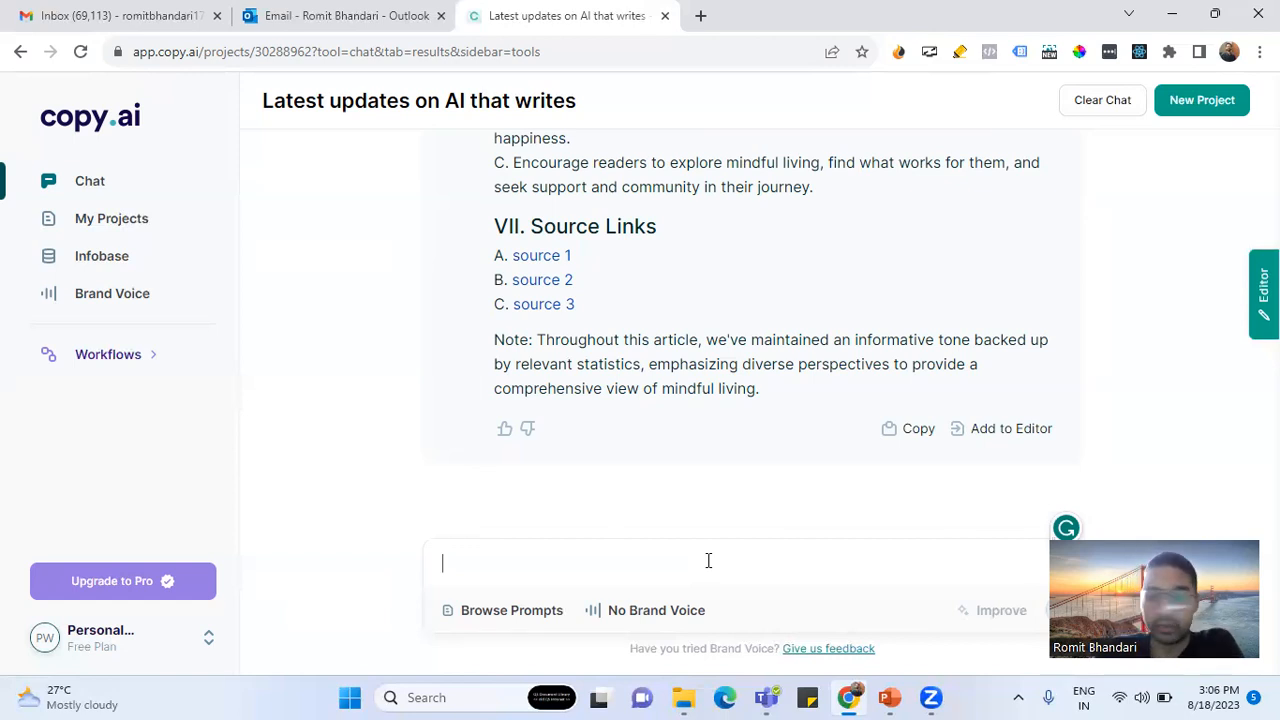
click(526, 609)
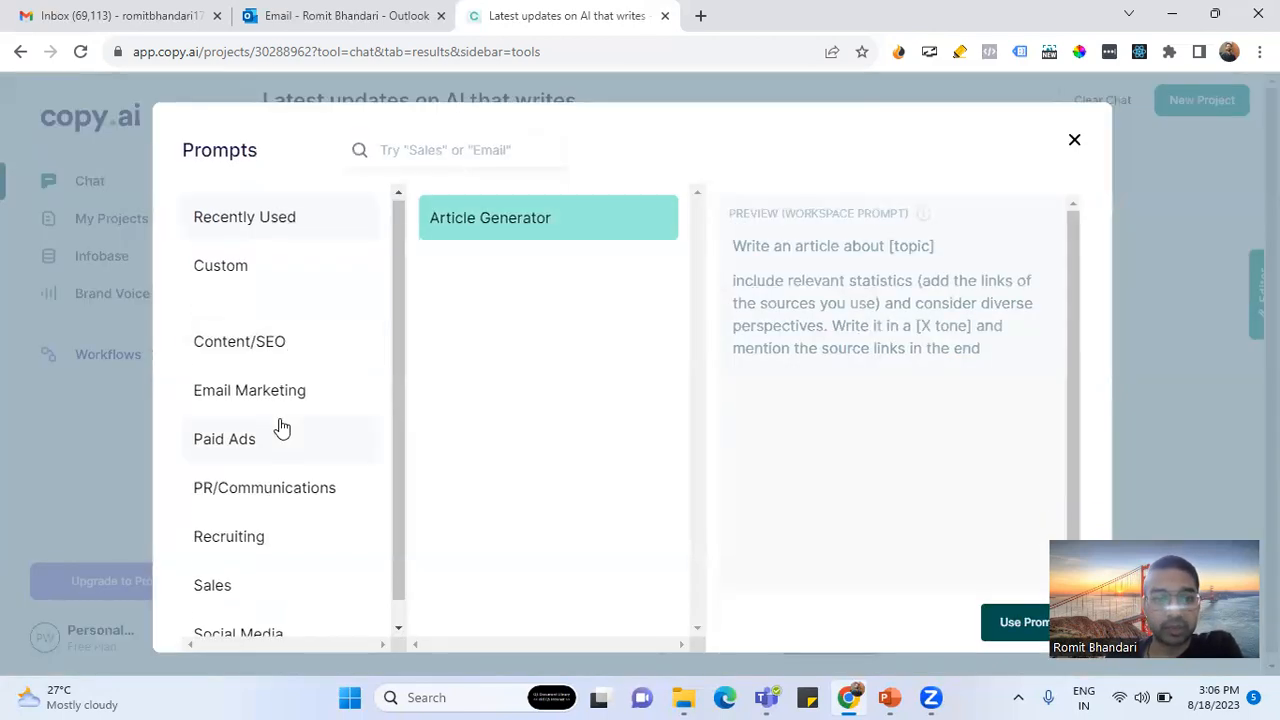
scroll(282, 430, down, 1)
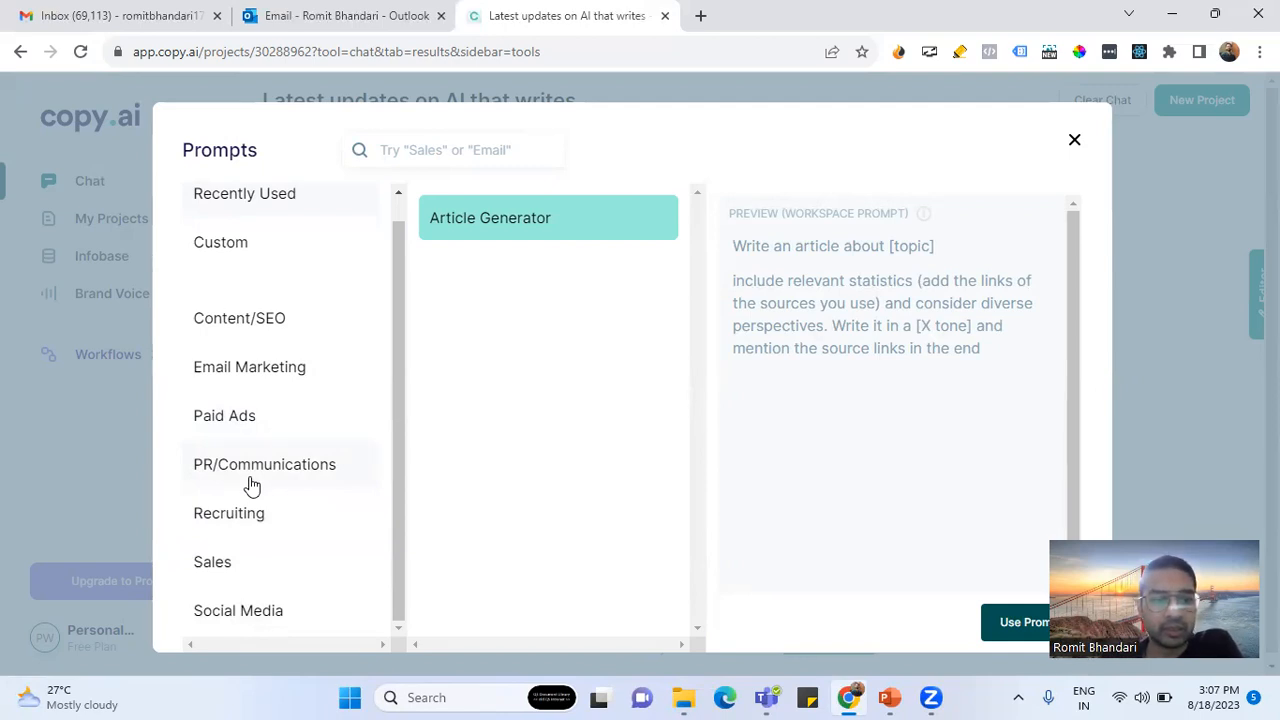
scroll(320, 480, up, 1)
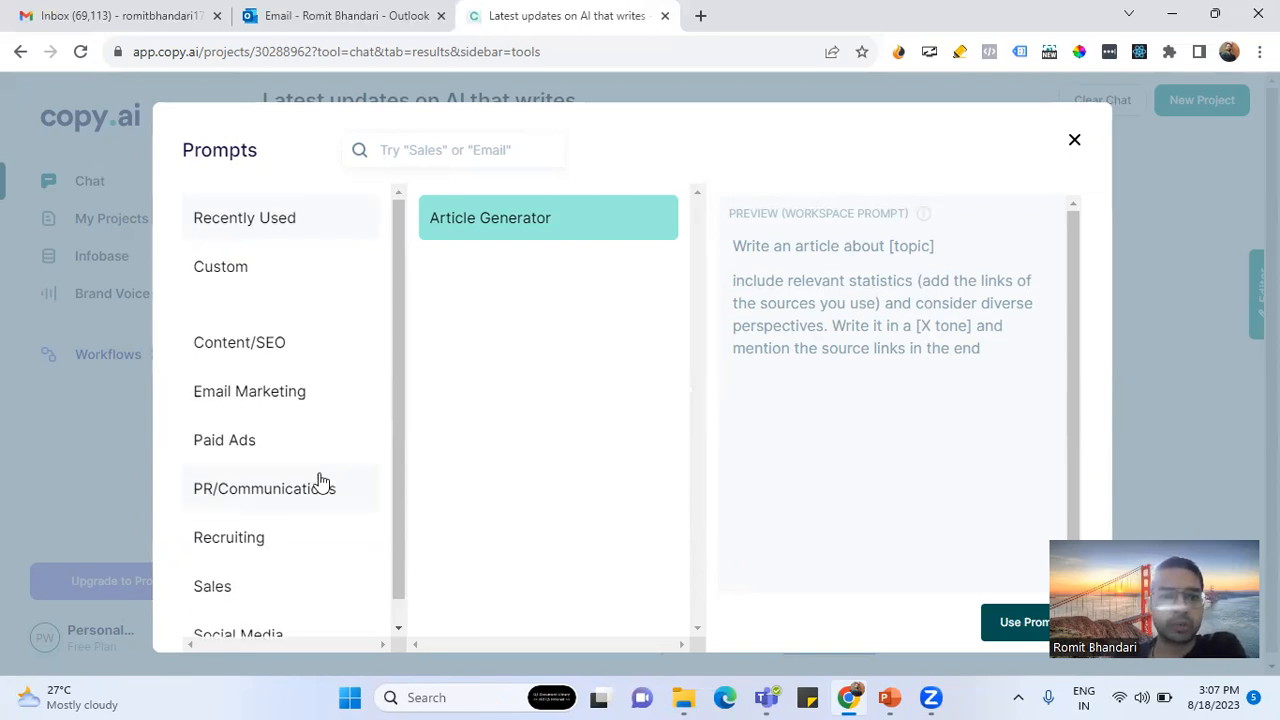
Browse the template categories from Content/SEO and Email Marketing through Paid Ads, PR/Communications, Recruiting, Sales and Social Media, and close the prompt library
click(272, 358)
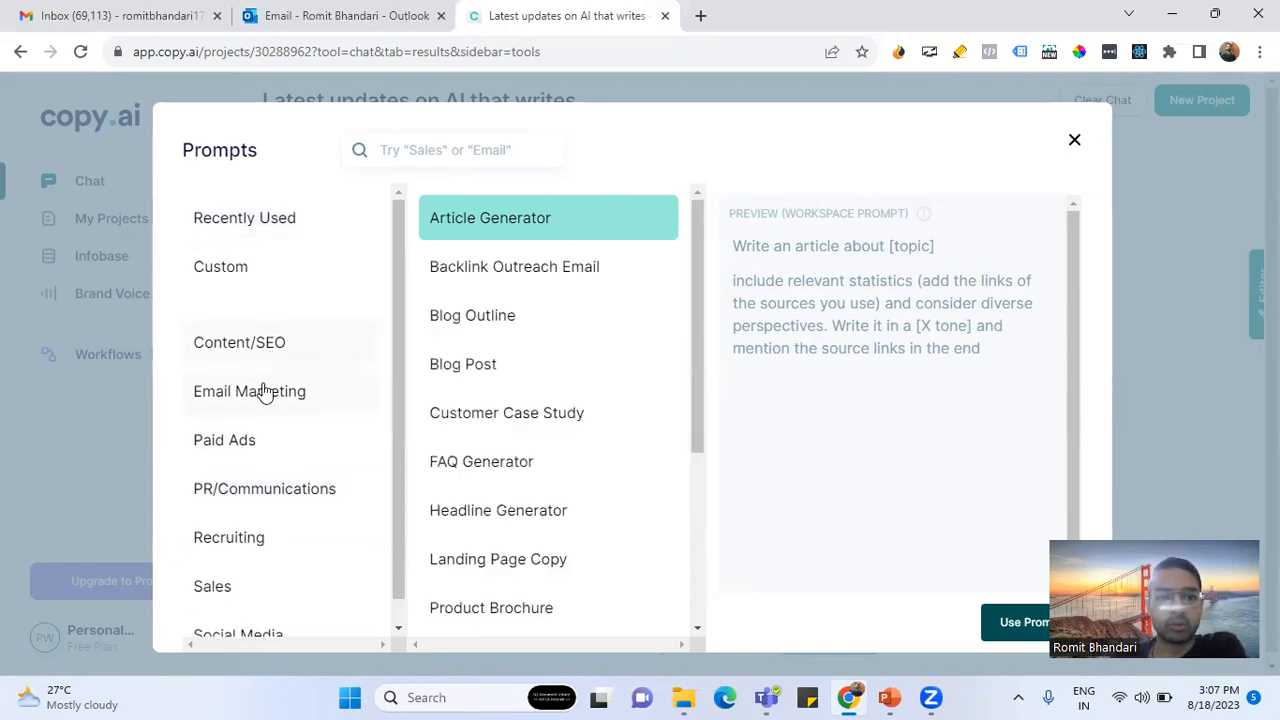
click(265, 391)
click(229, 437)
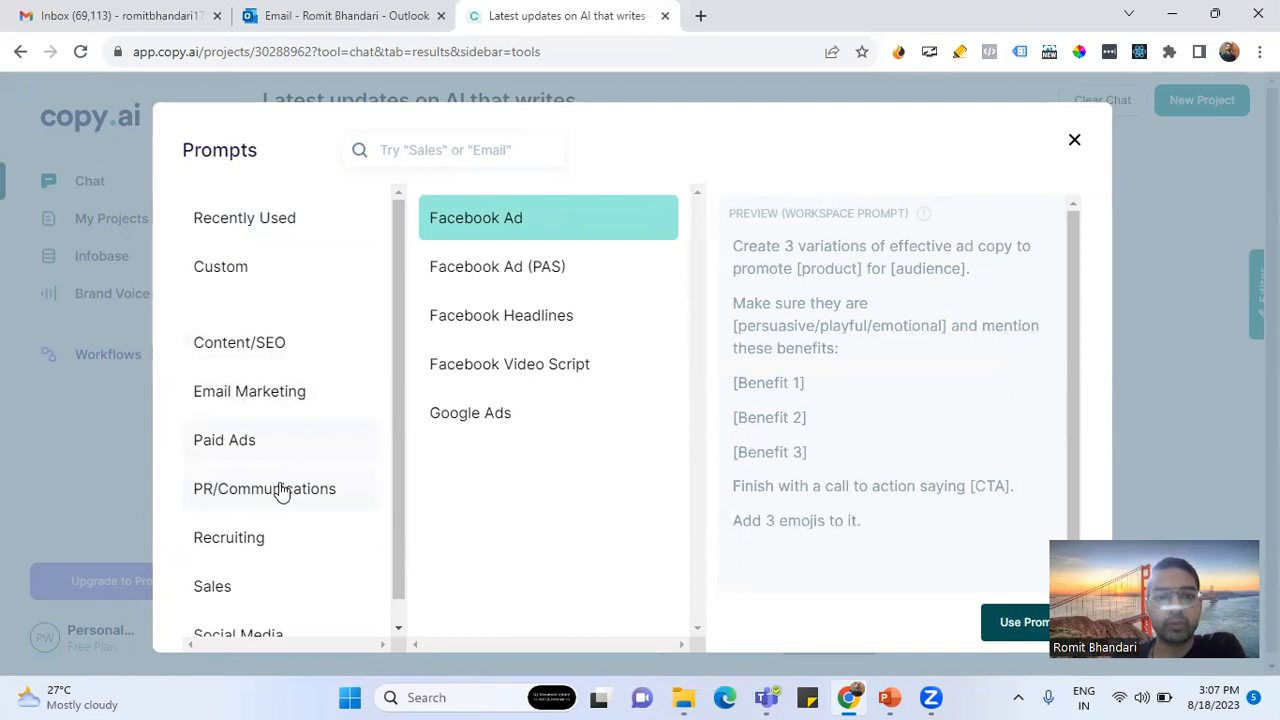
click(283, 490)
click(257, 537)
click(259, 490)
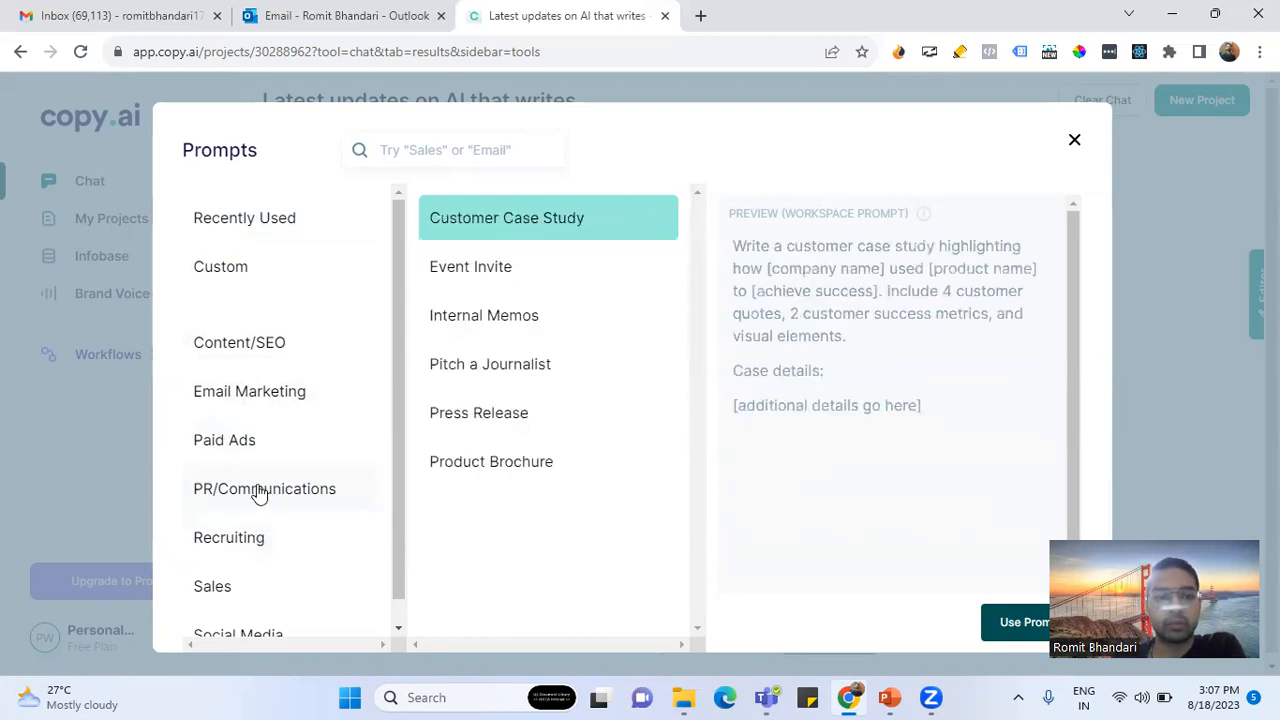
scroll(265, 520, down, 1)
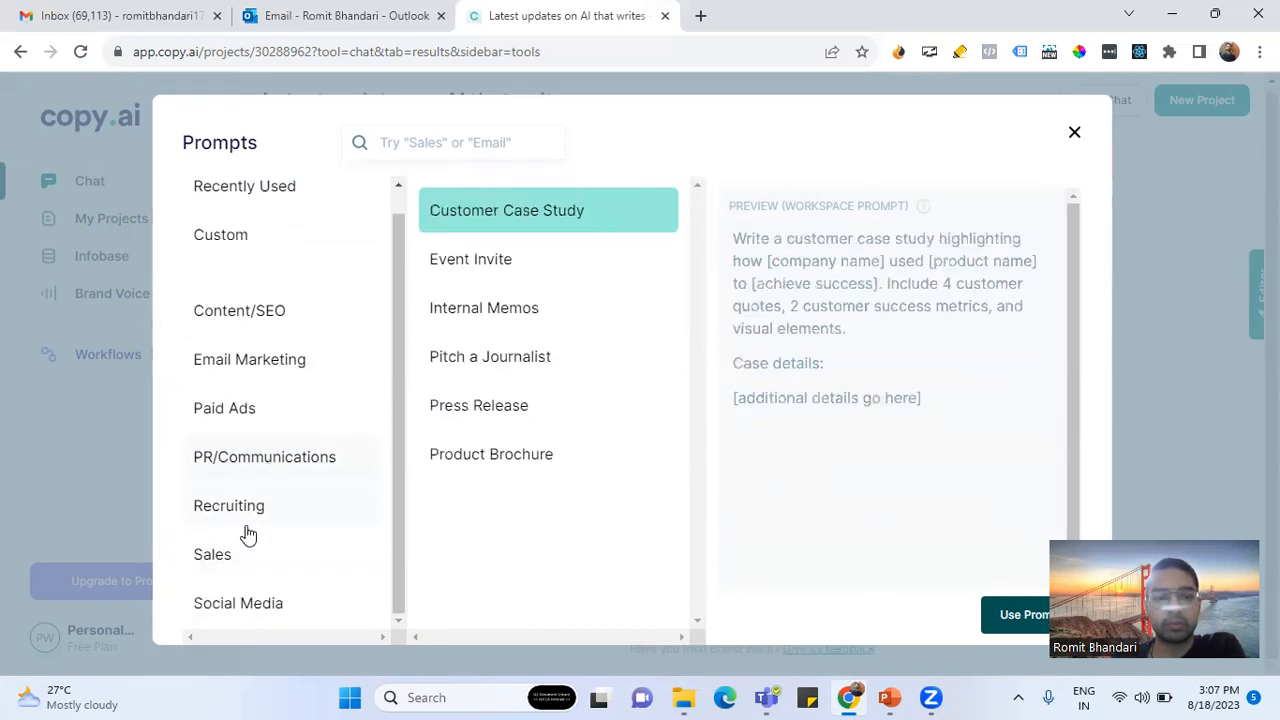
click(230, 557)
click(258, 598)
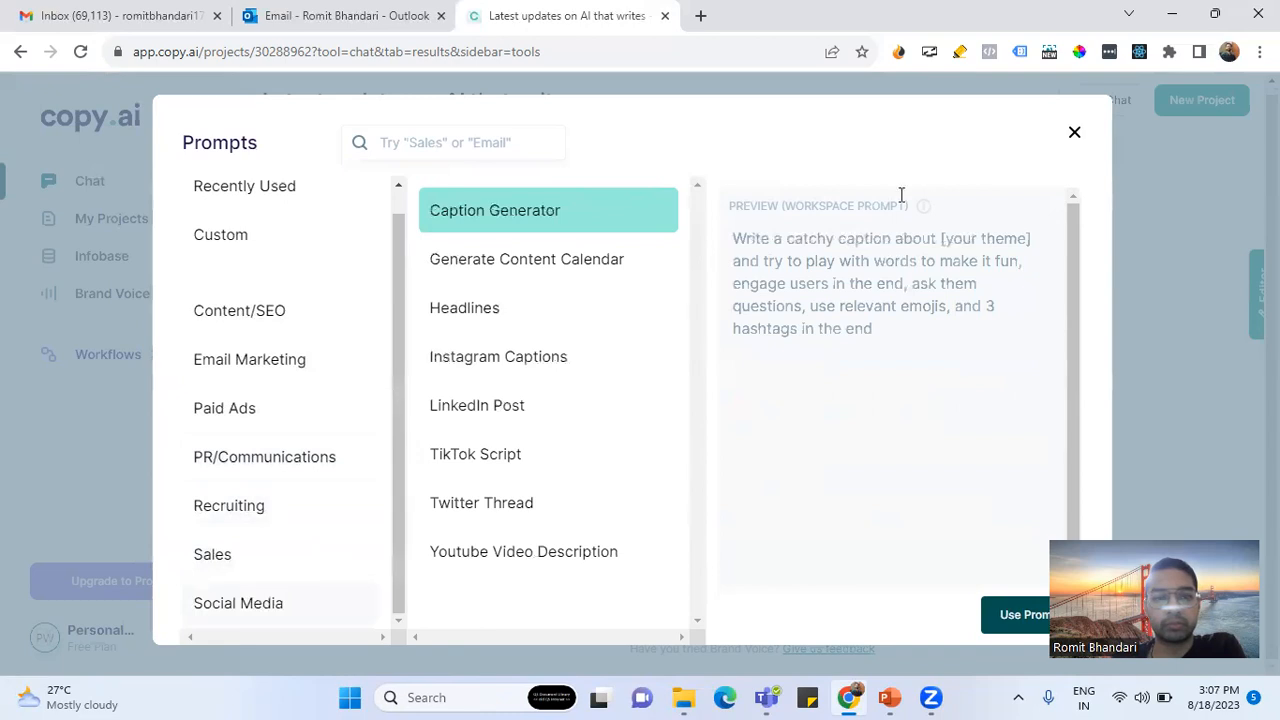
click(1074, 134)
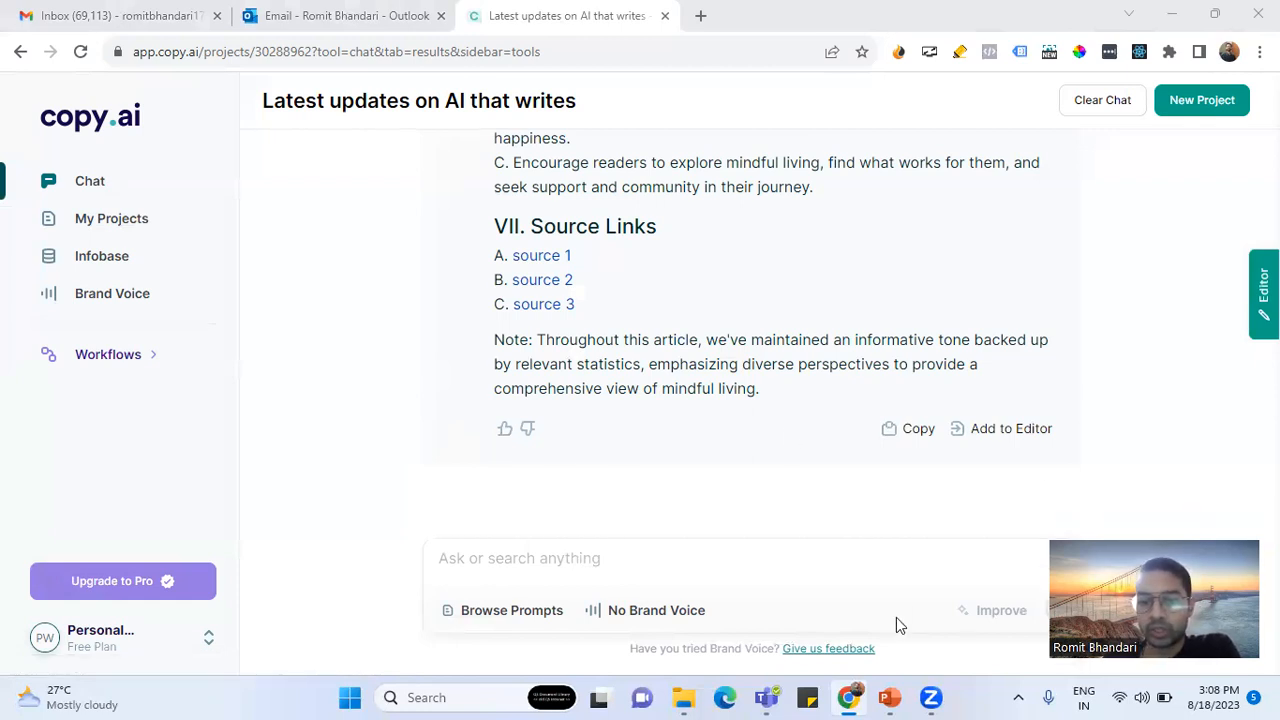
Search the web for "anyword" in a new tab, open the Anyword dashboard, and compare it briefly with the Copy.ai page
click(700, 15)
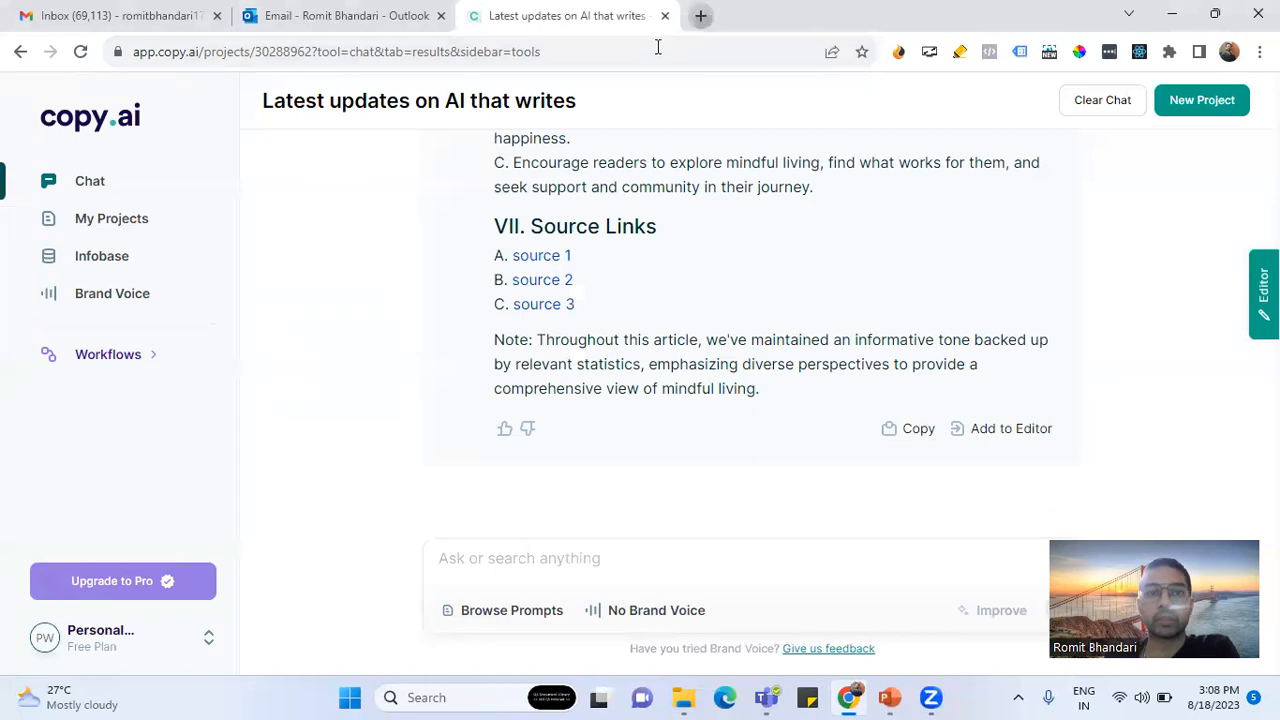
text(anyword)
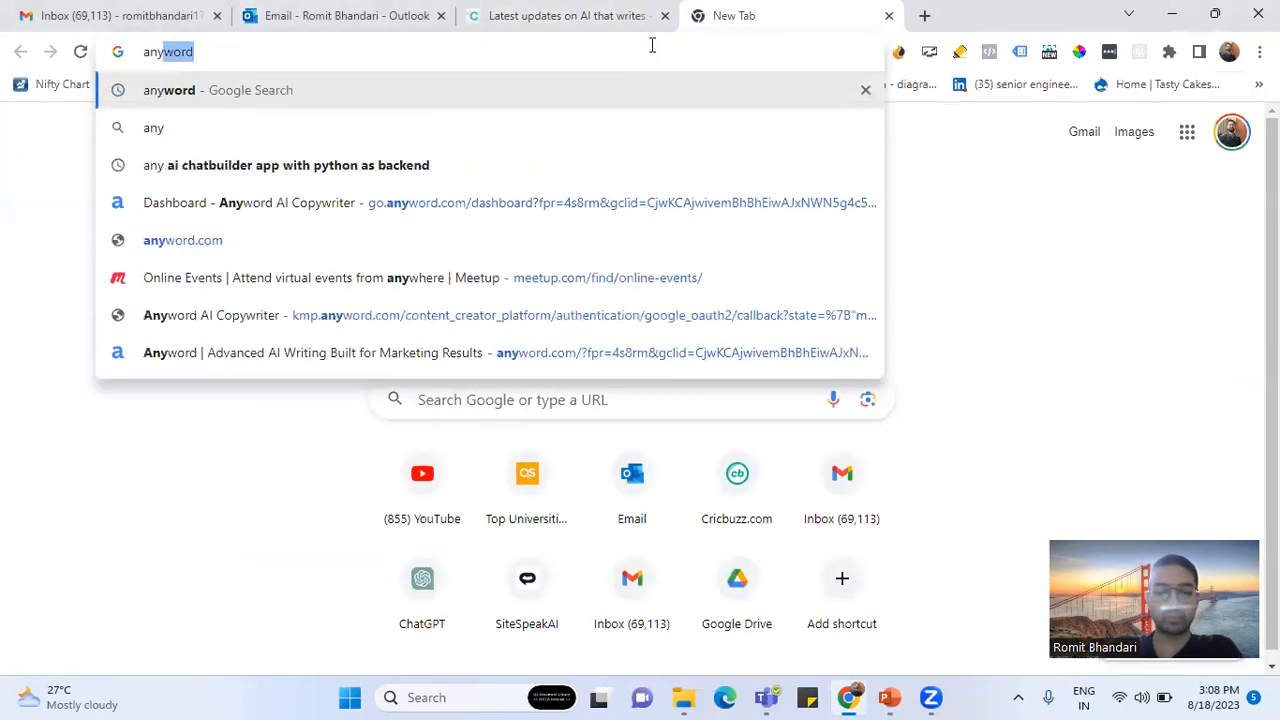
key(Return)
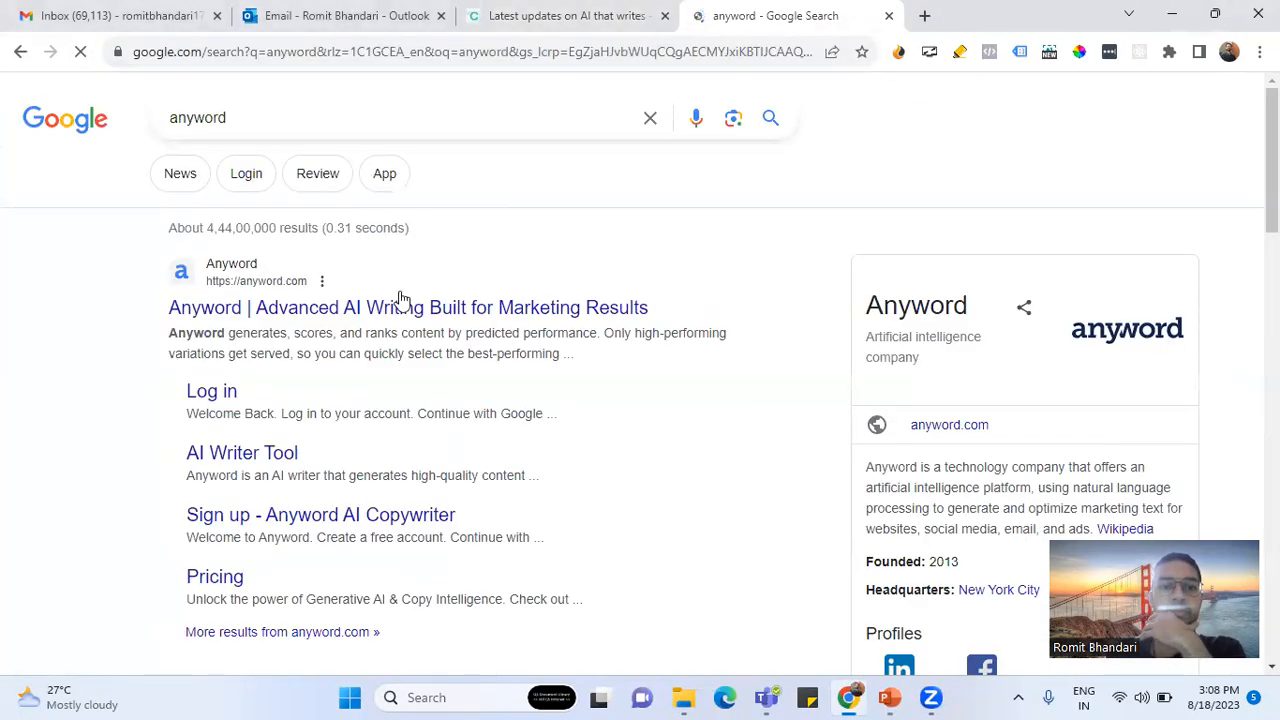
click(465, 302)
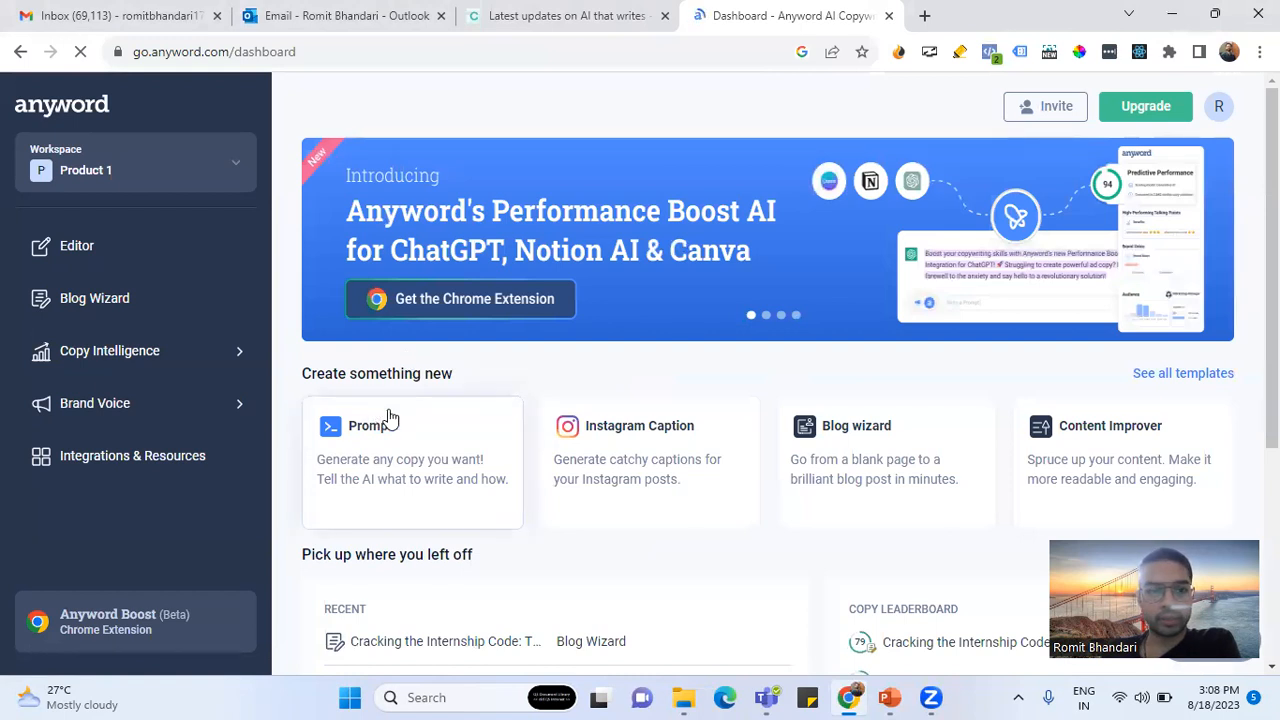
click(551, 17)
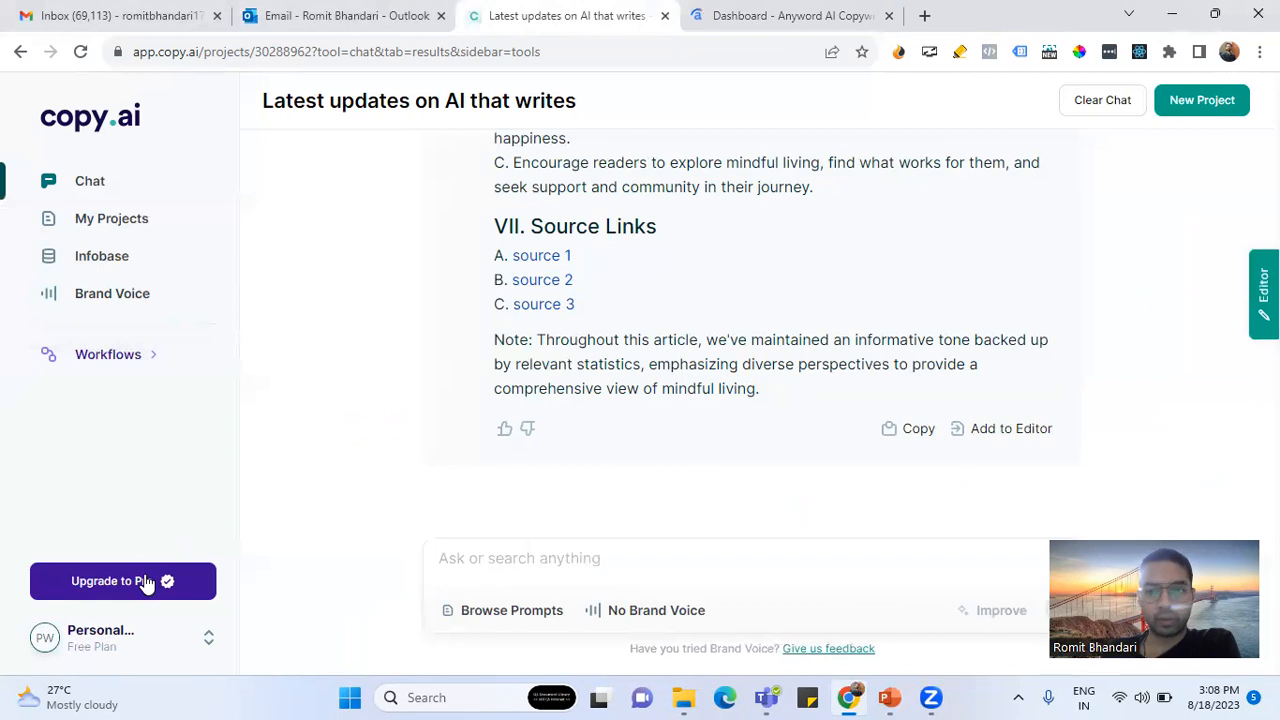
click(729, 17)
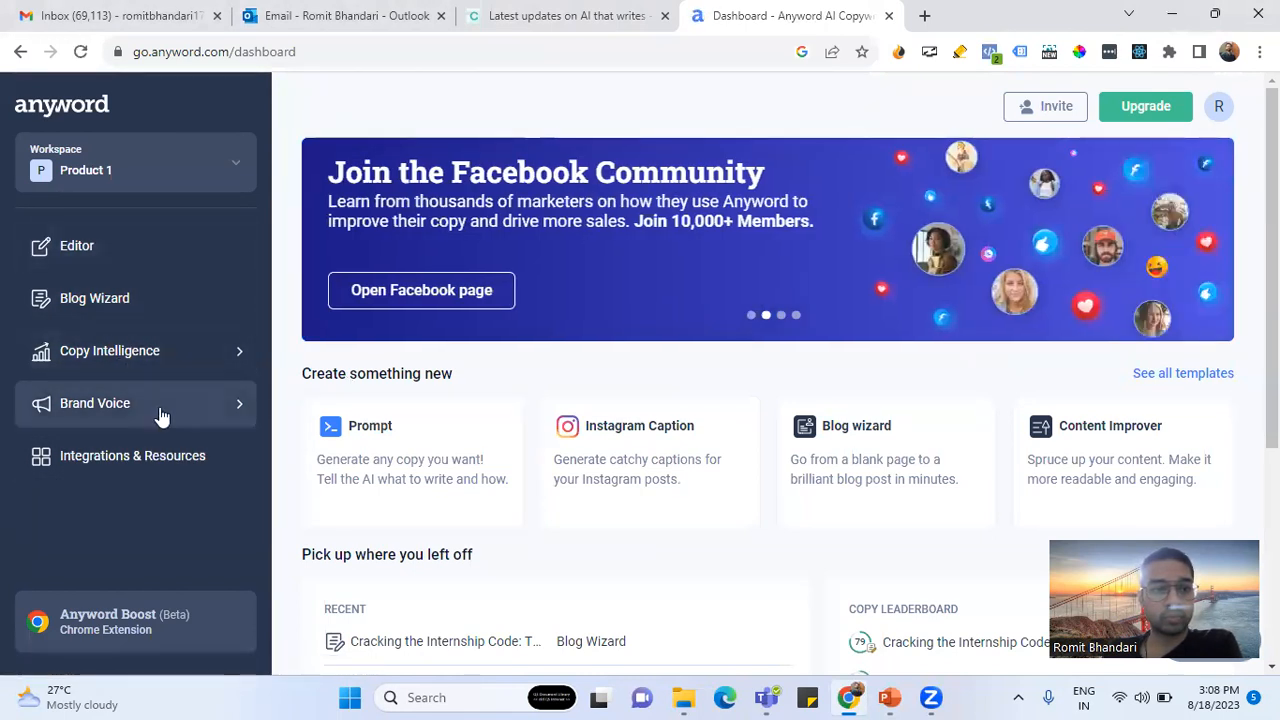
Start a new Instagram Caption document in the Data-Driven Editor, dismissing the initial caption brief
click(78, 258)
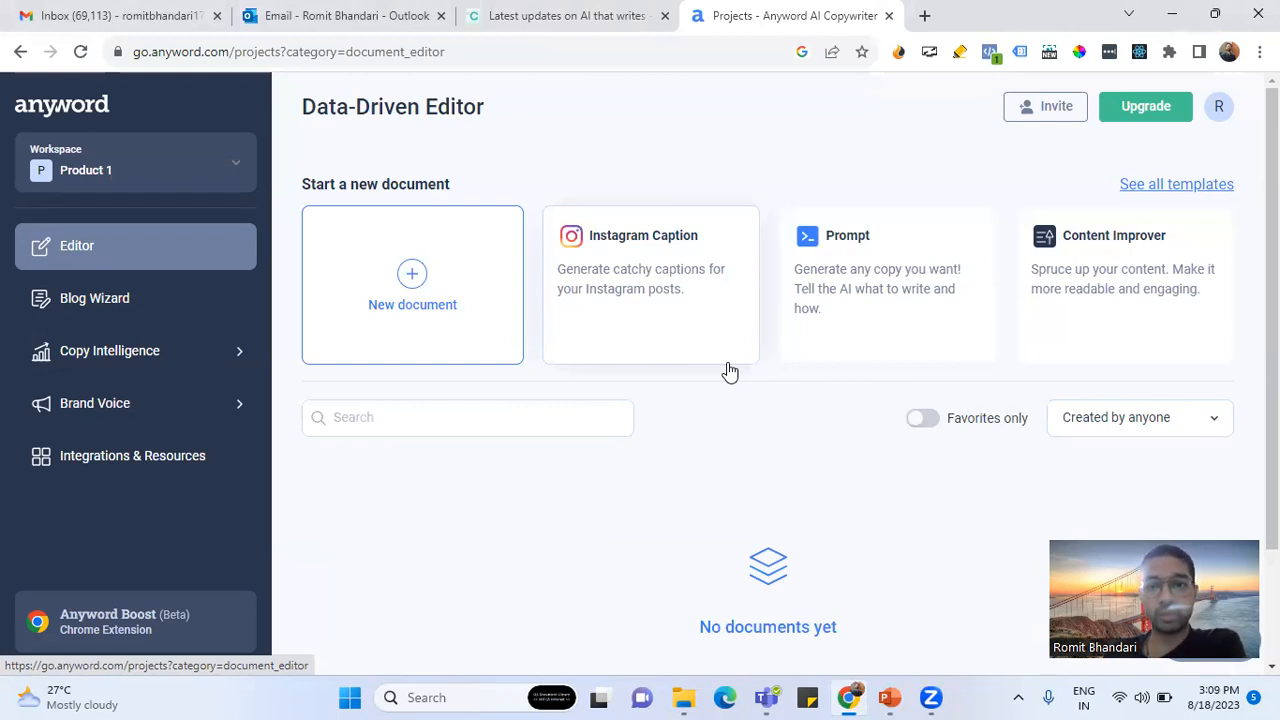
click(700, 303)
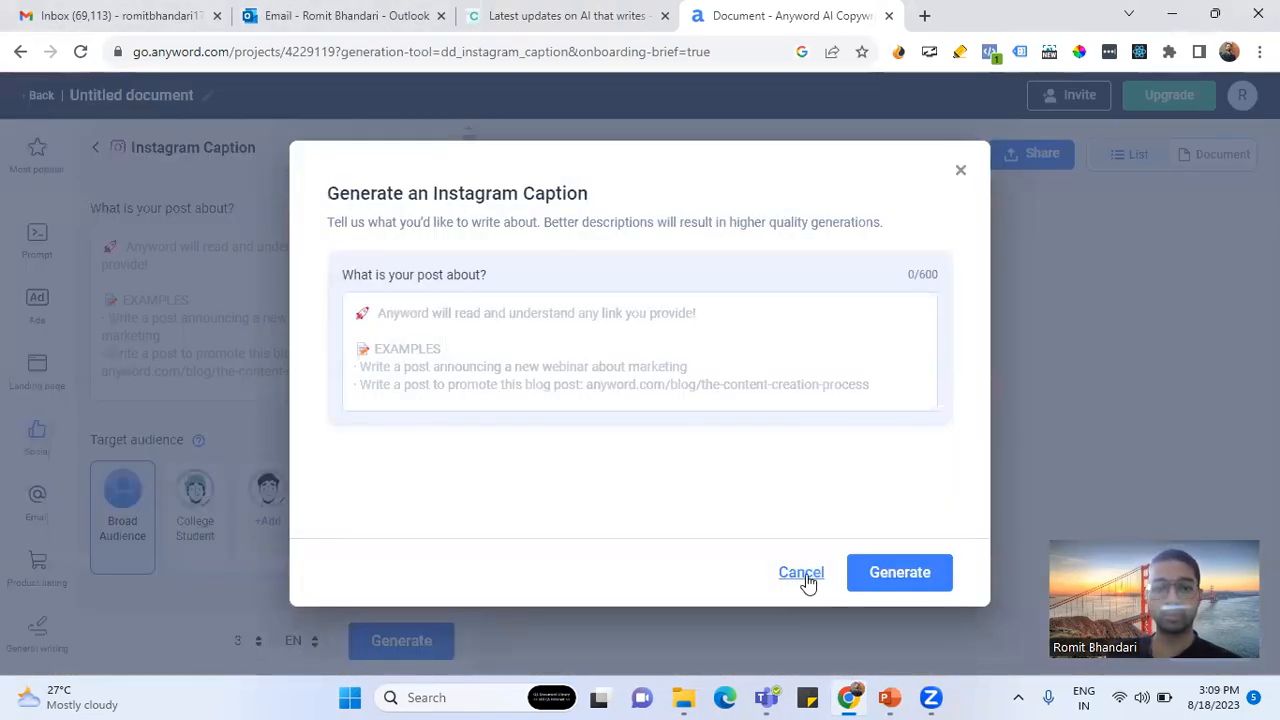
click(588, 354)
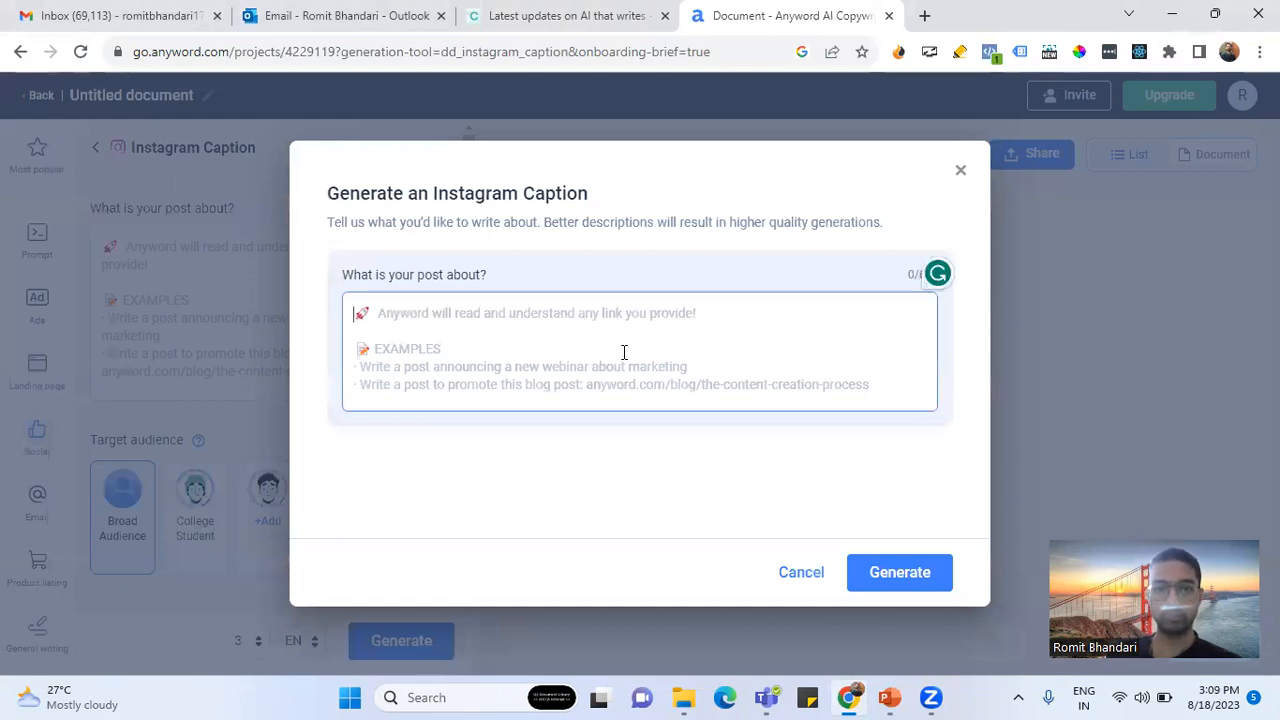
click(794, 575)
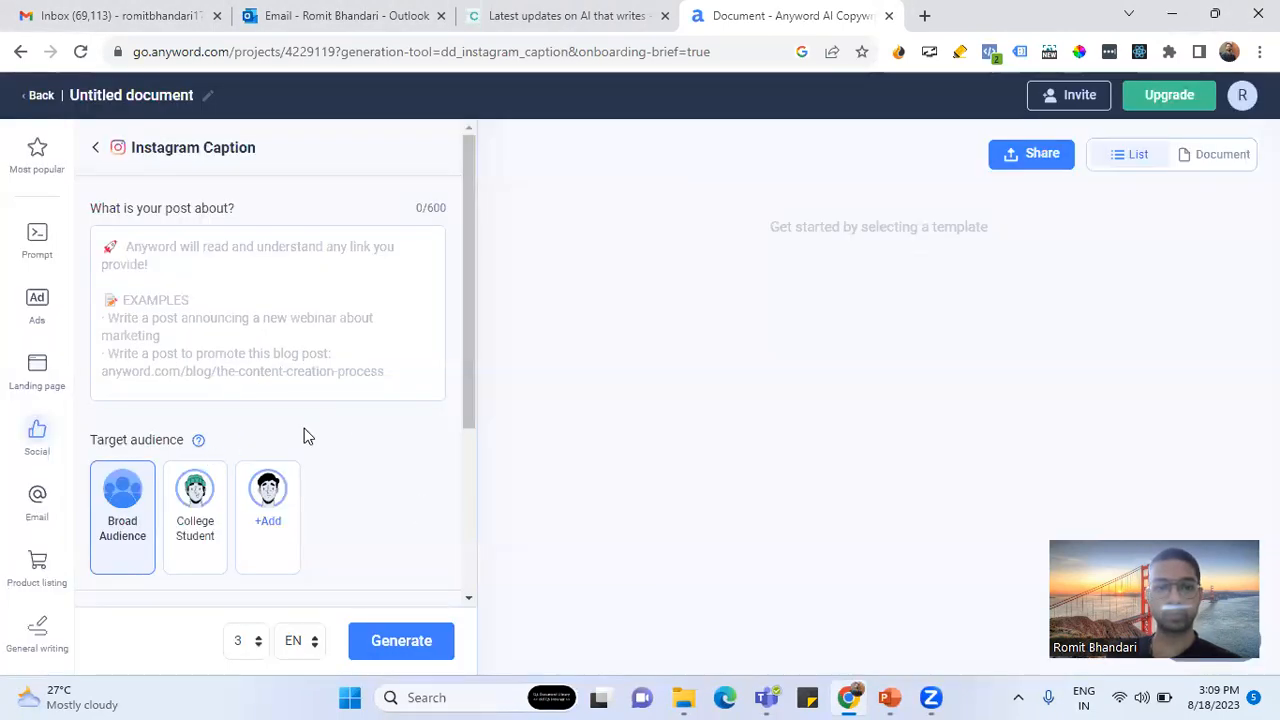
Look through the Instagram Caption form, from the post description and target audience to talking points and advanced options
click(283, 297)
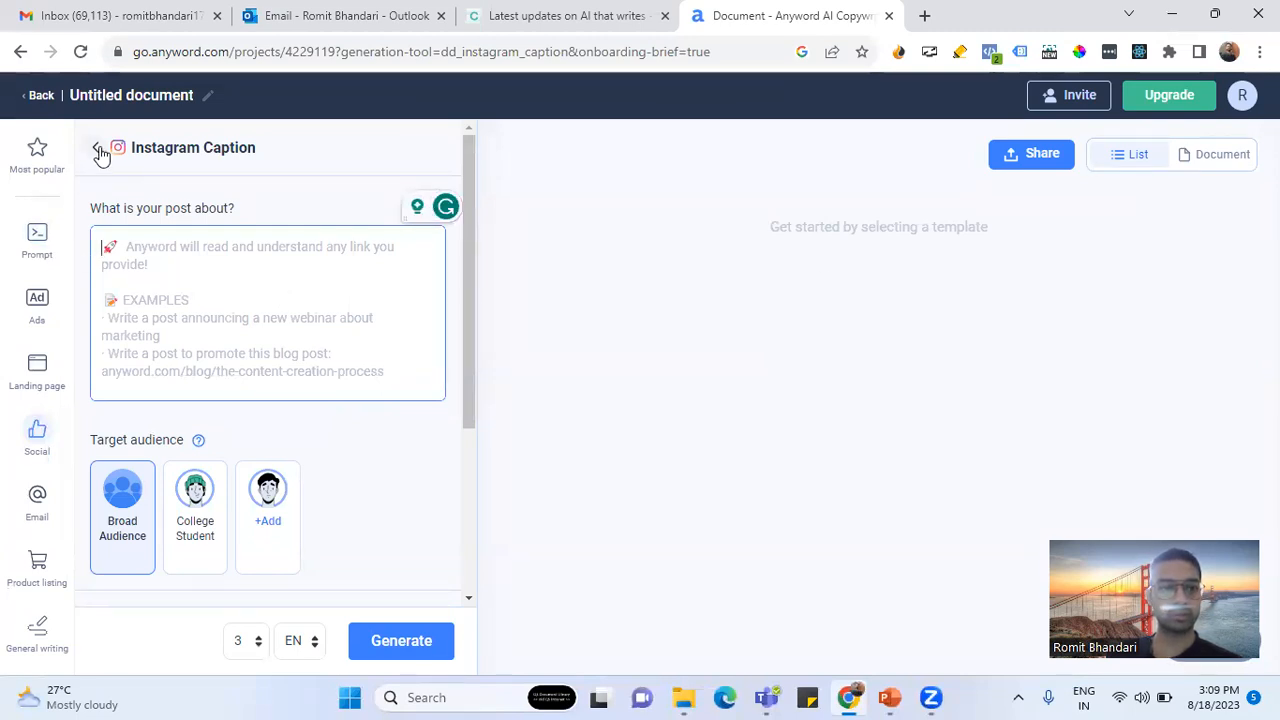
key(Tab)
click(206, 292)
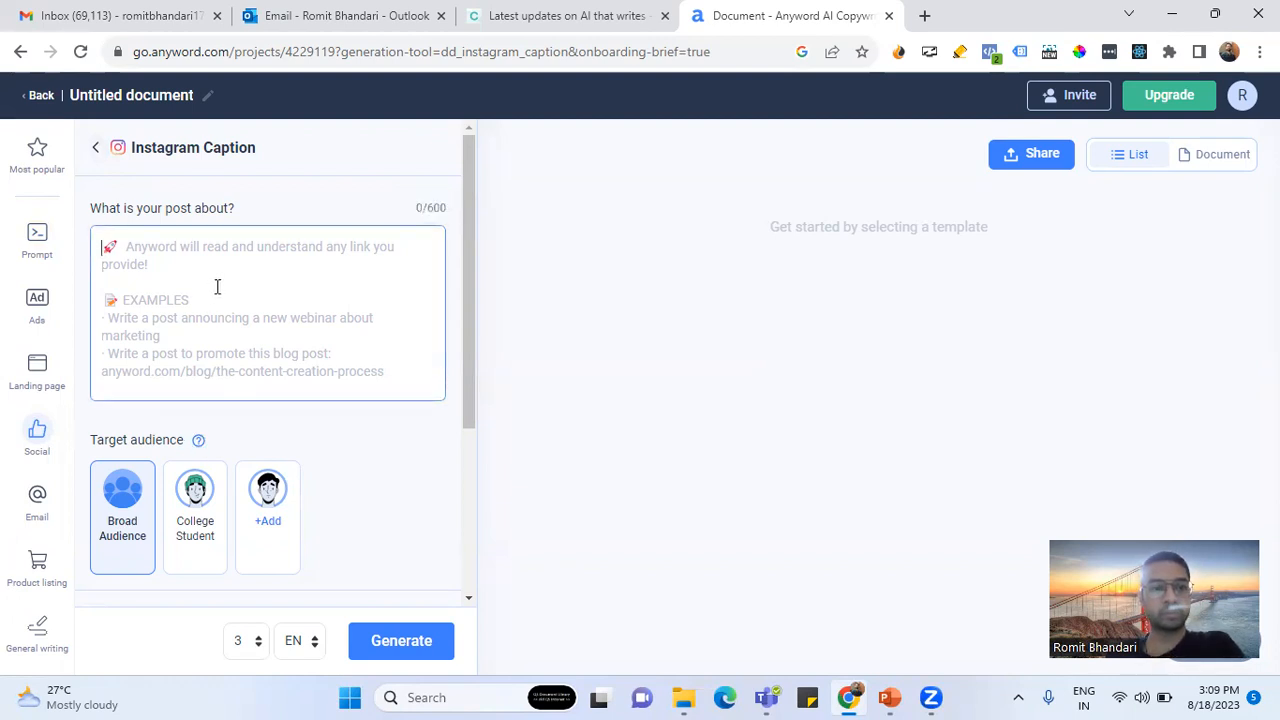
scroll(290, 370, down, 3)
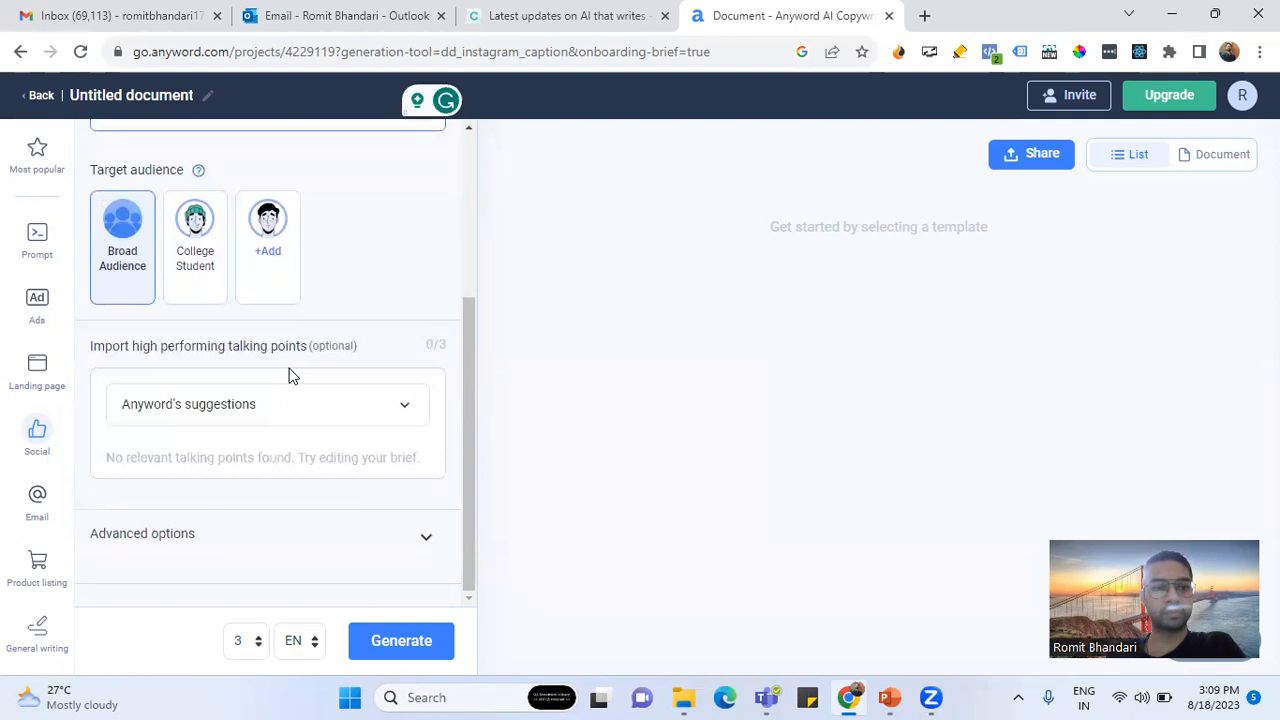
scroll(290, 400, up, 3)
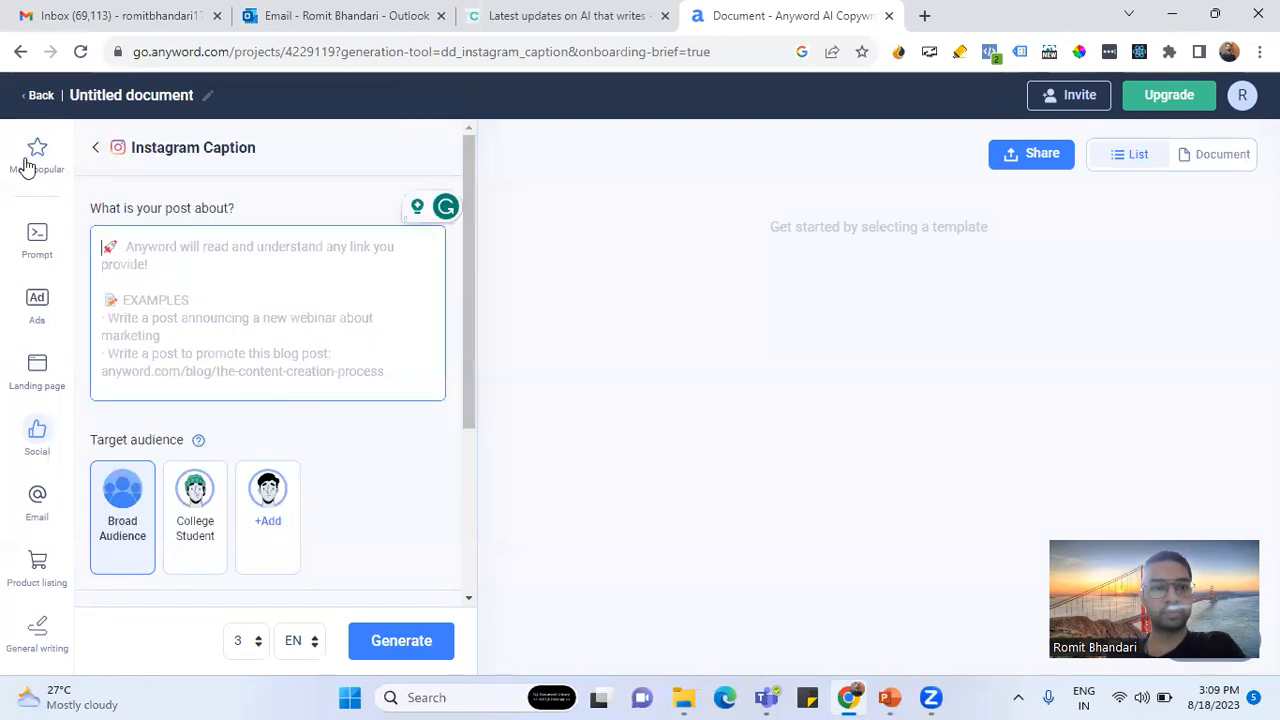
Browse the Social templates, the Prompt tool and the Landing page templates, and check the Landing Page Headline form's brief fields
click(97, 148)
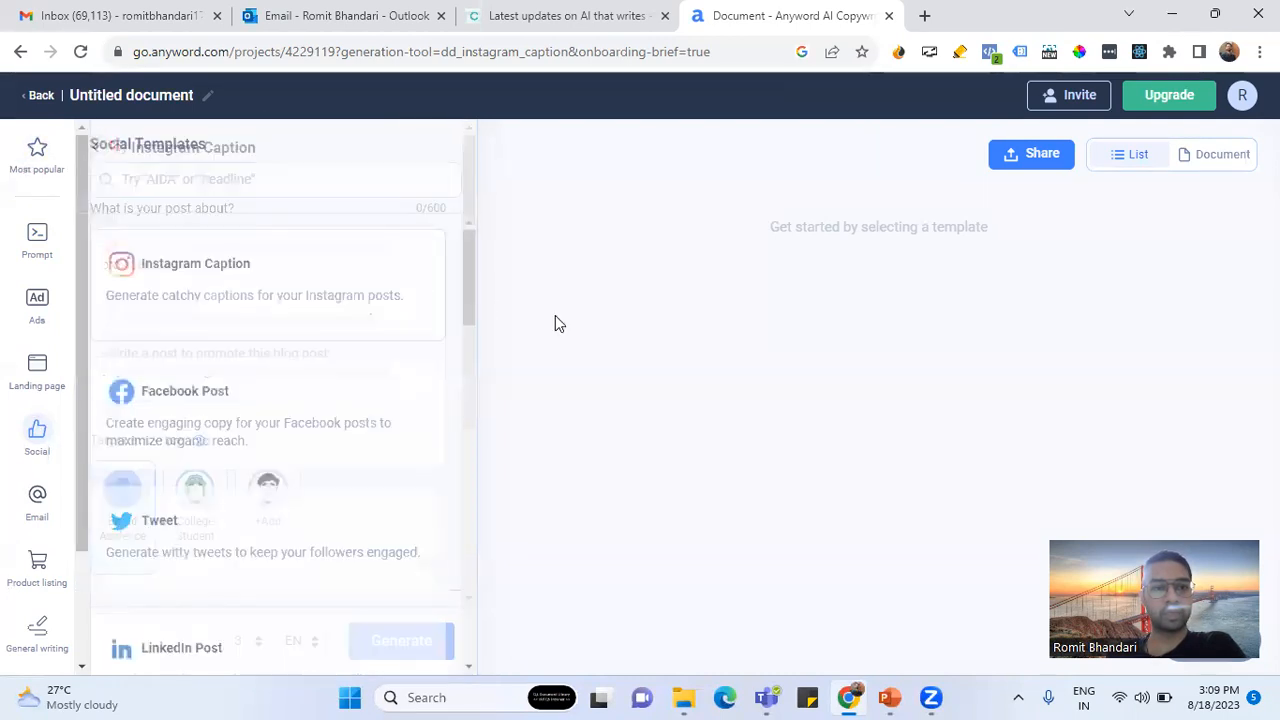
click(37, 240)
scroll(326, 406, down, 2)
scroll(326, 406, up, 2)
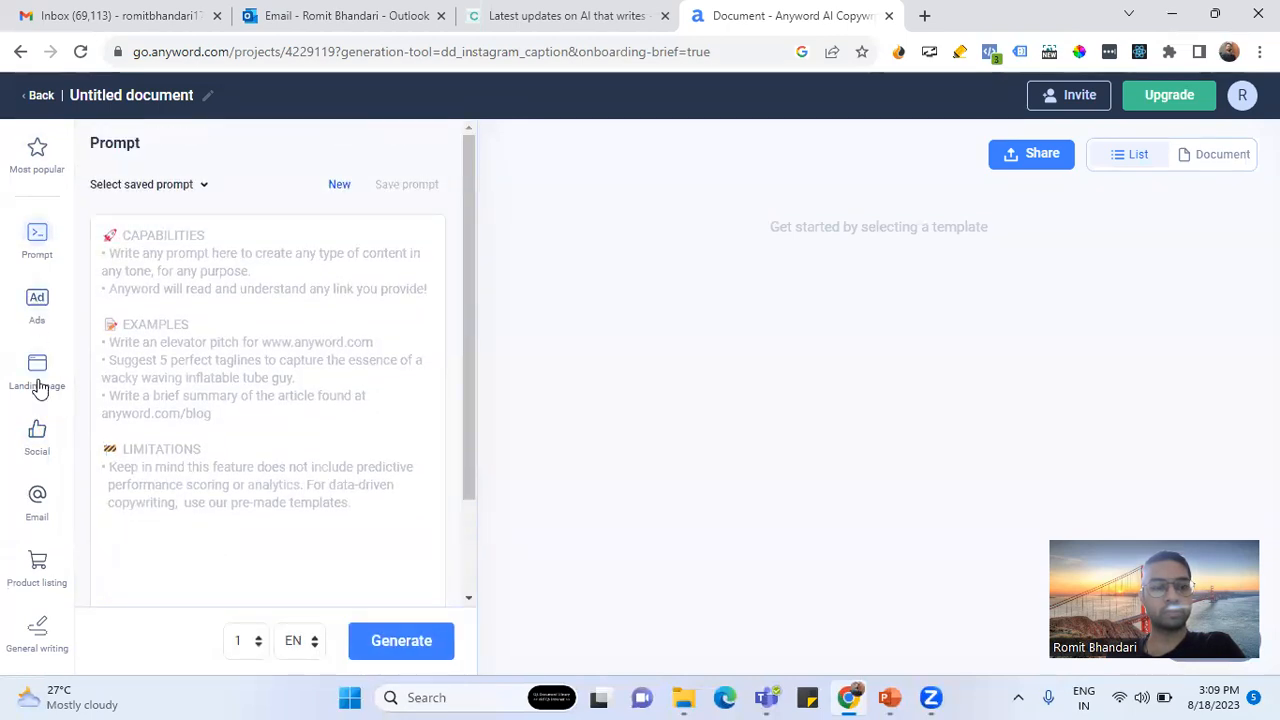
click(37, 380)
click(271, 300)
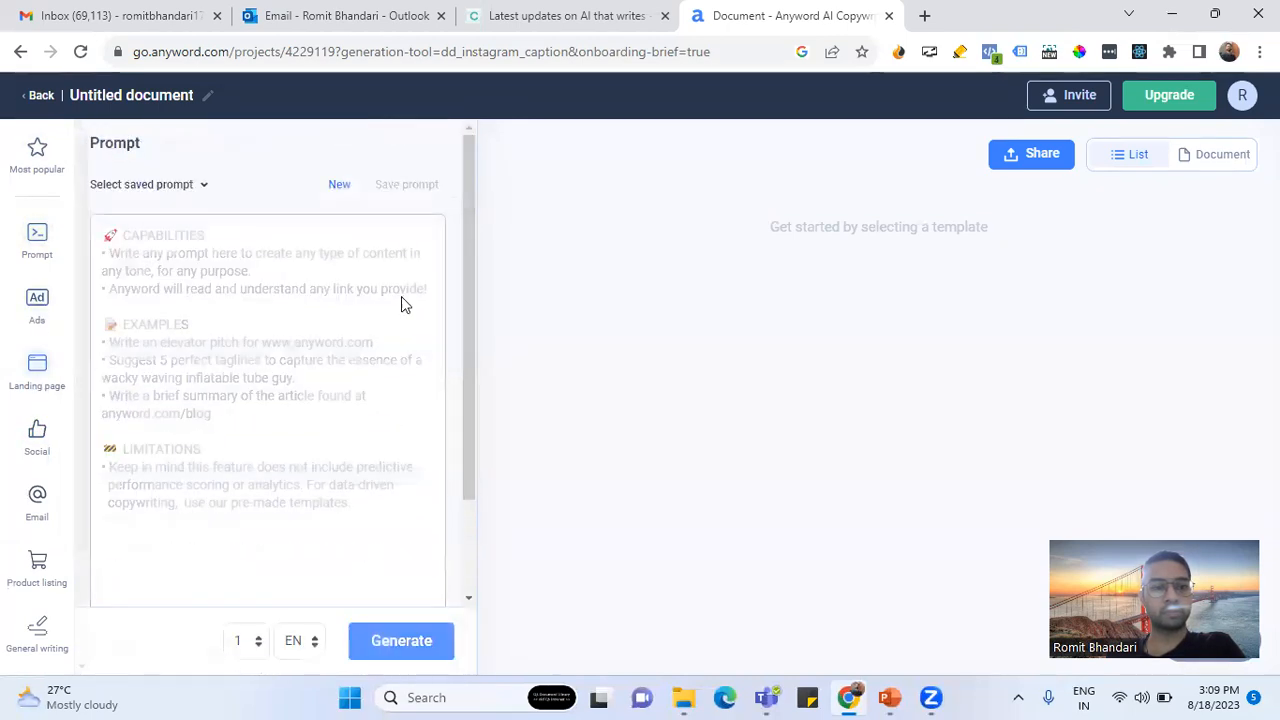
click(290, 362)
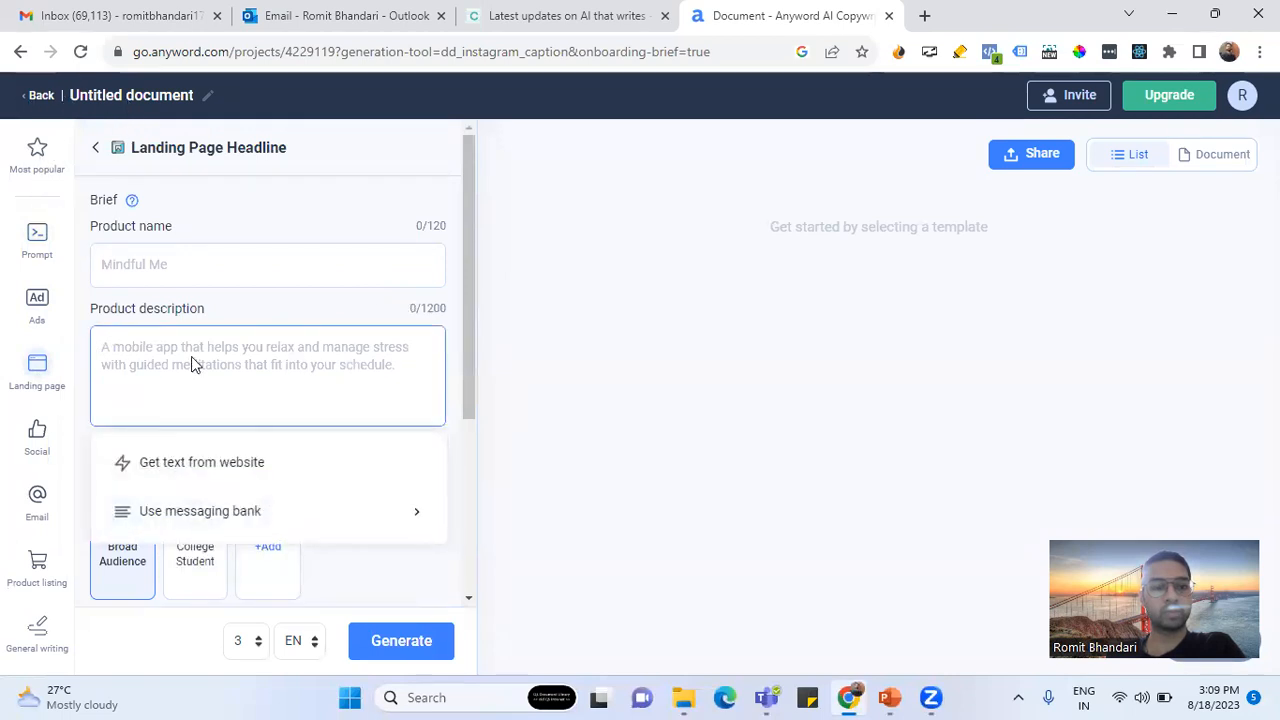
Begin a prompt in the Prompt tool reading "Write a instagram post for Health"
click(35, 240)
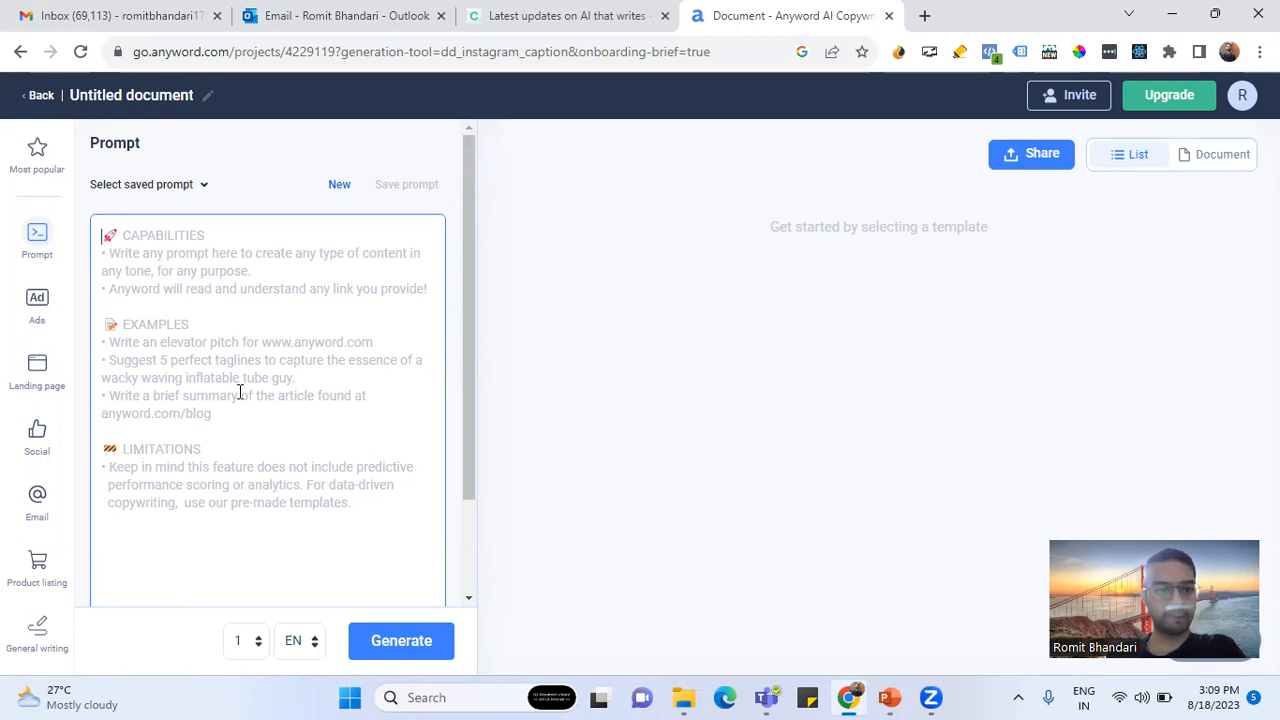
scroll(240, 392, down, 2)
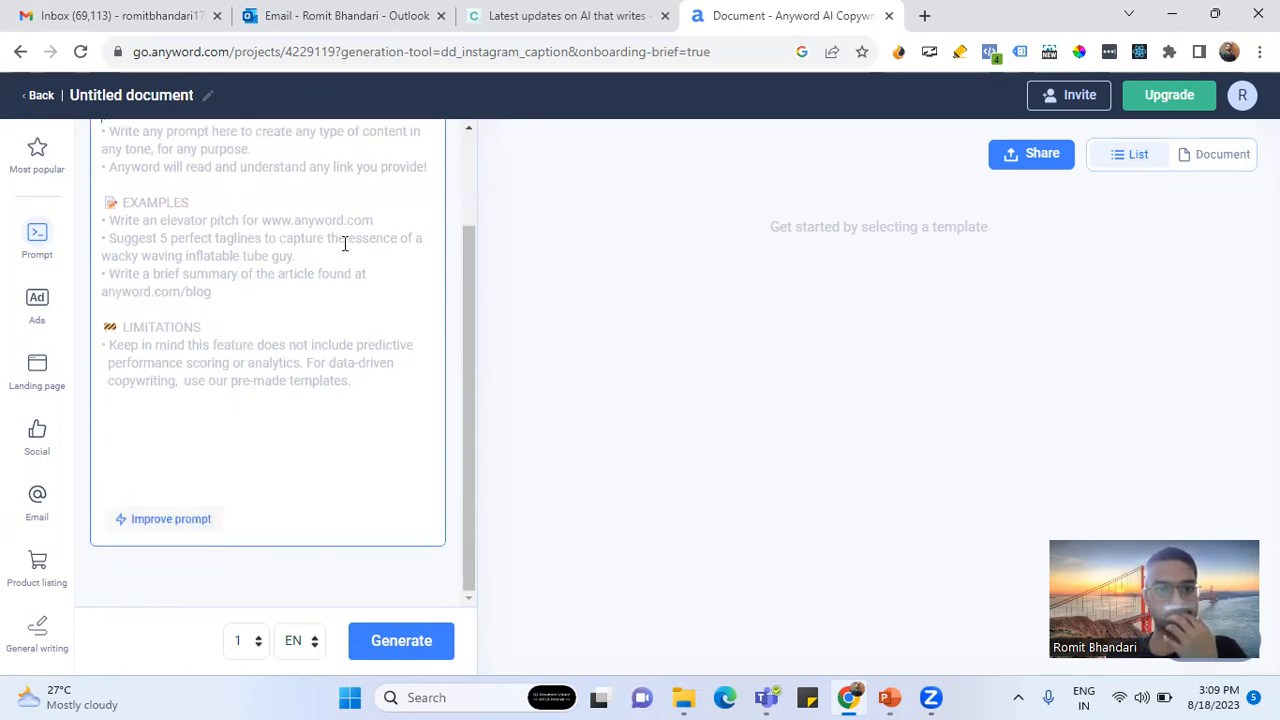
scroll(297, 317, up, 2)
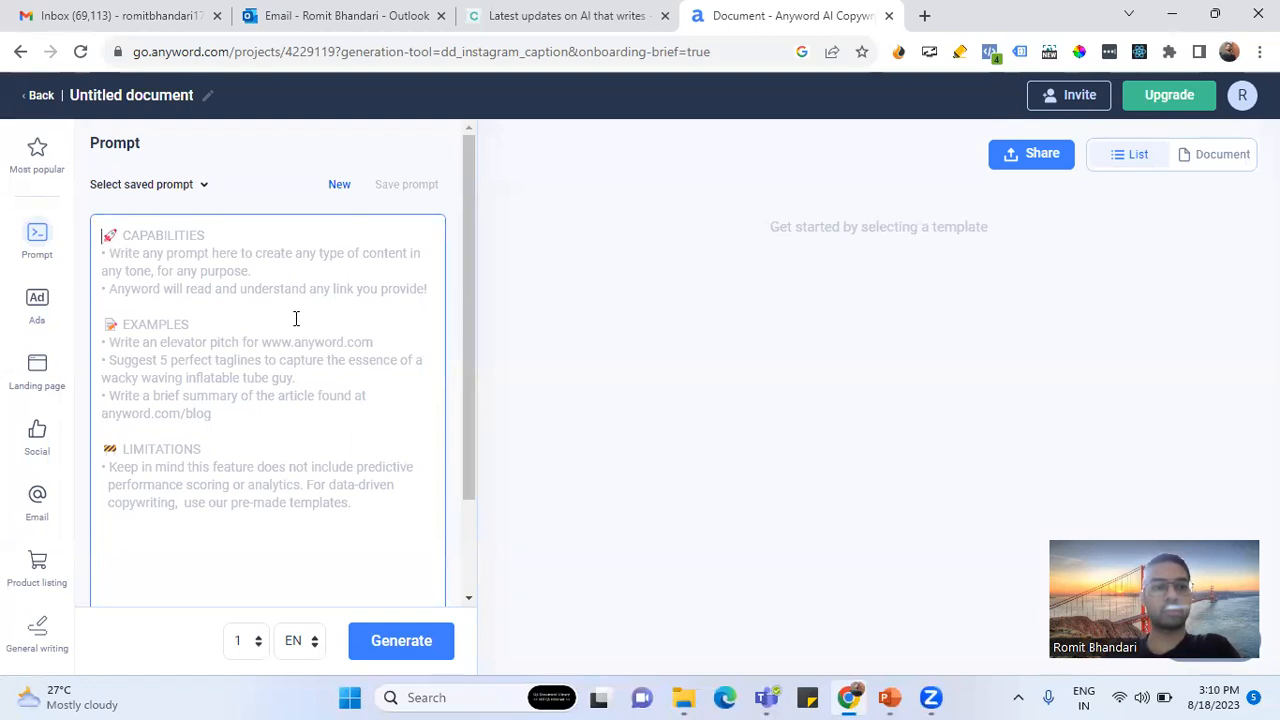
text(W)
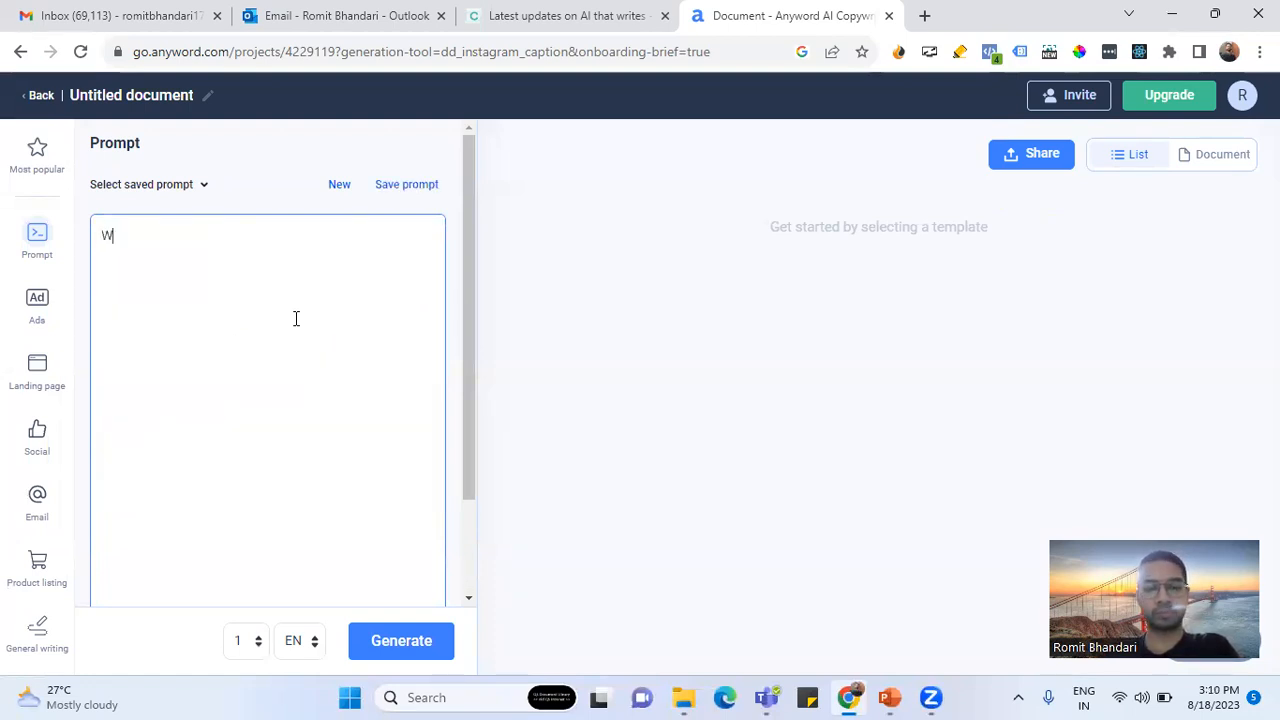
text(riet)
key(BackSpace)
key(BackSpace)
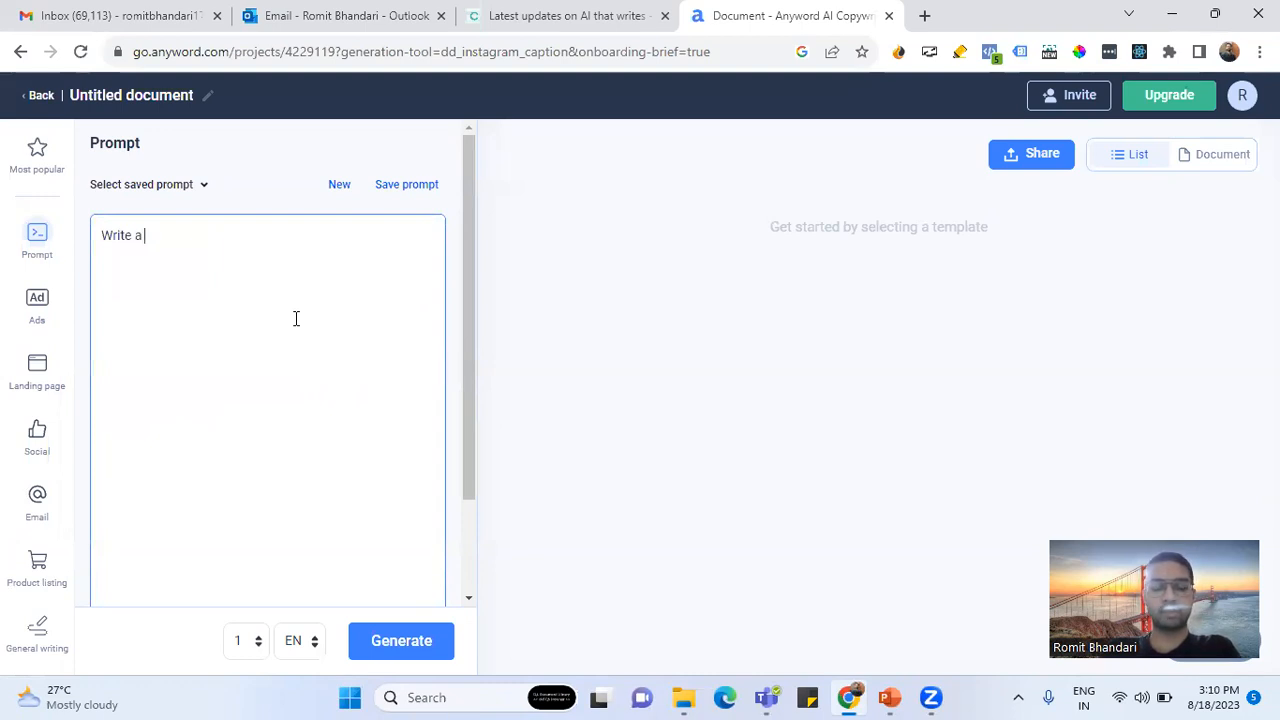
text(te a instagram post for Health)
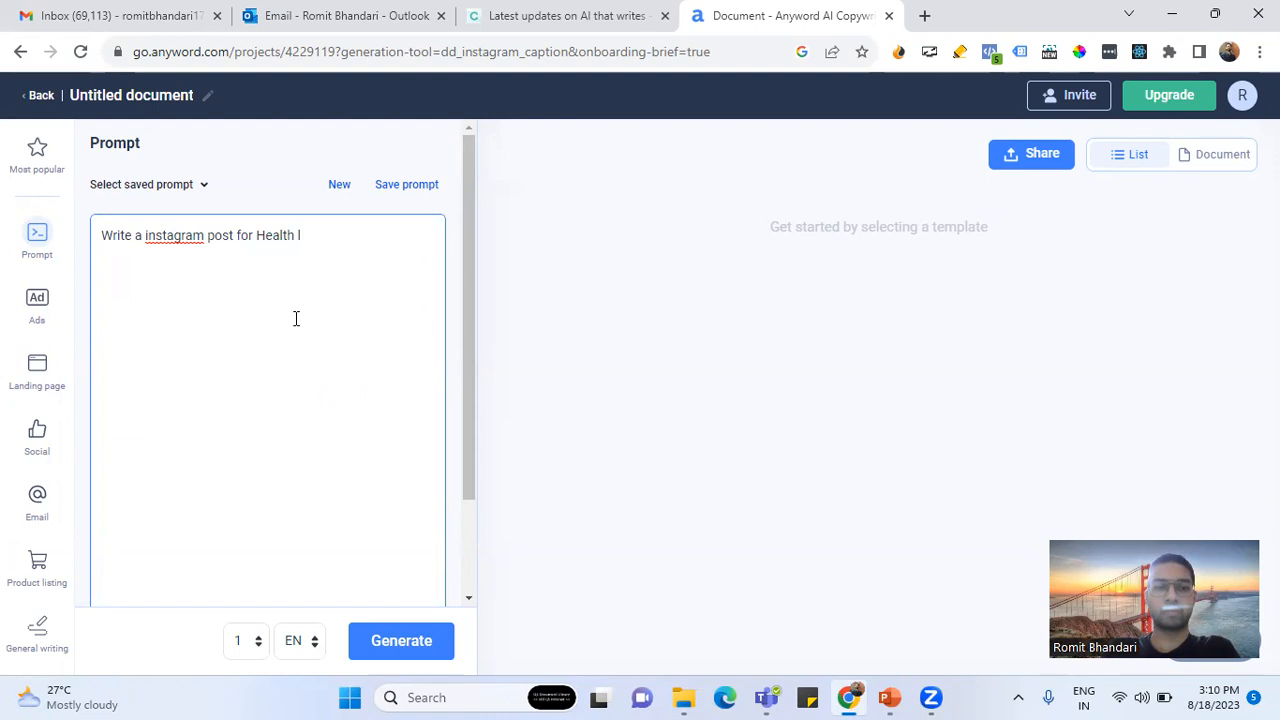
Change the subject of the prompt to "fat loss" and generate the copy
key(BackSpace)
key(BackSpace)
key(BackSpace)
key(BackSpace)
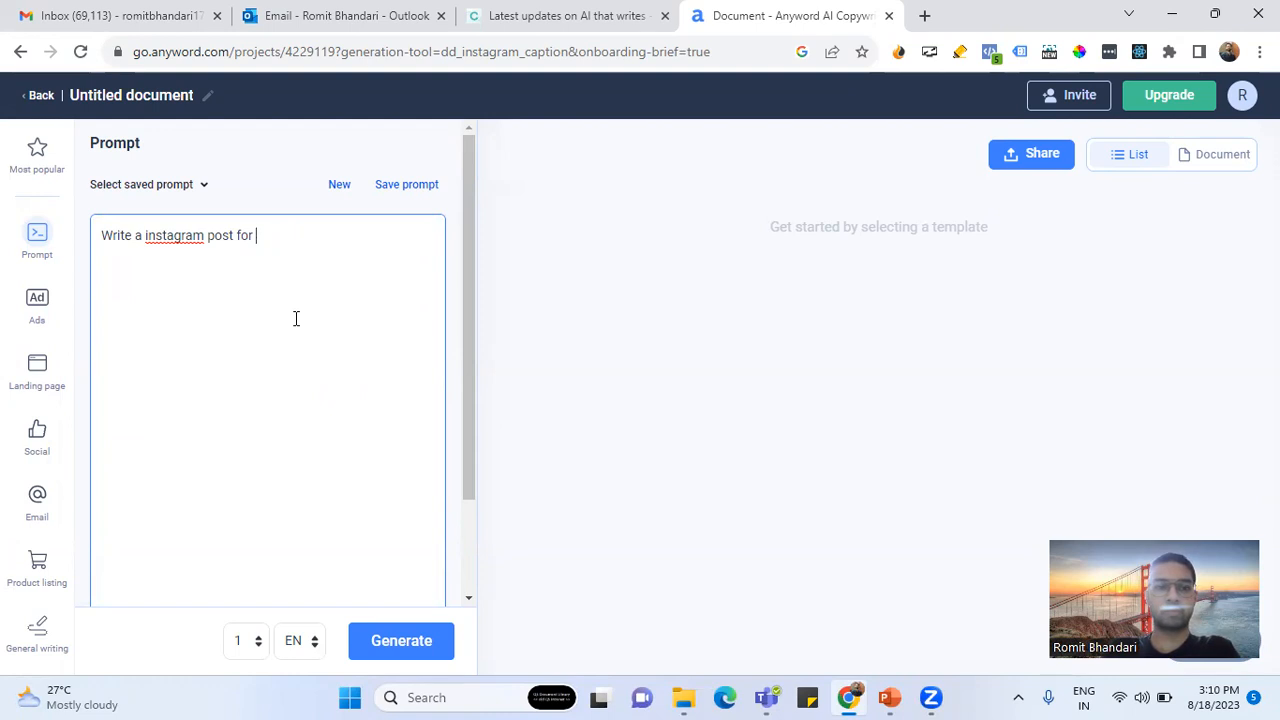
text(h)
text(at loss)
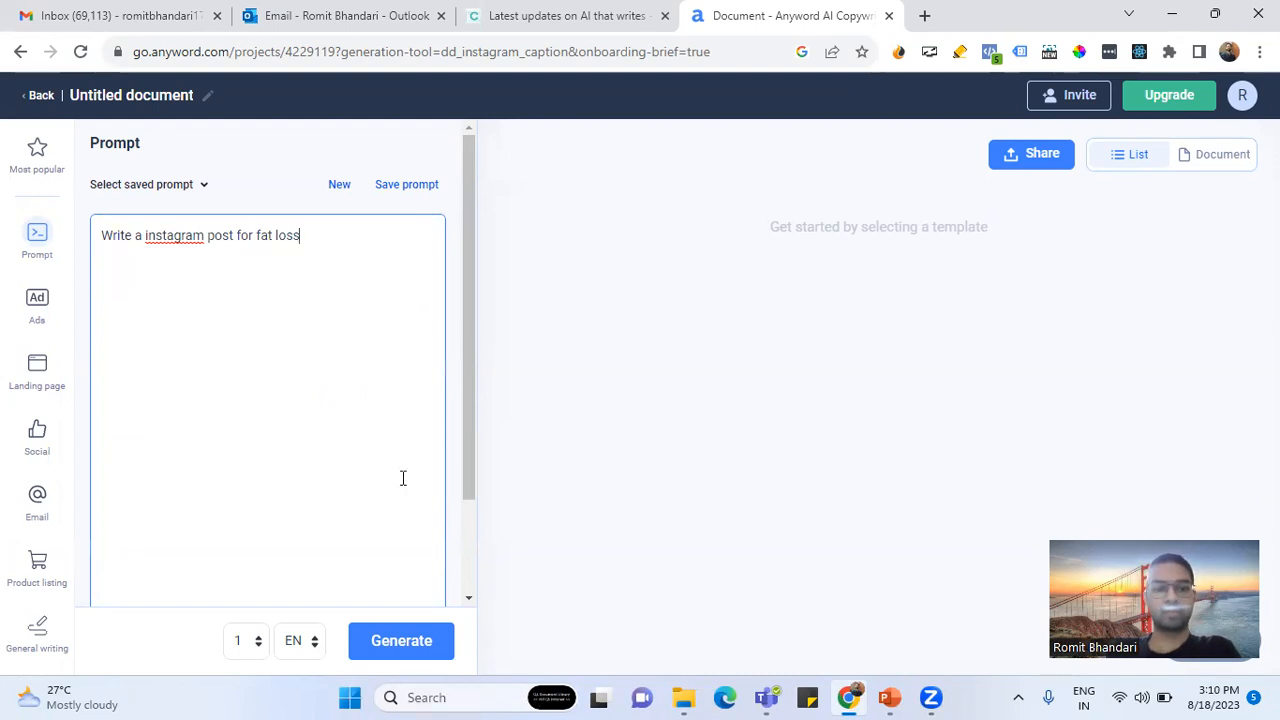
scroll(403, 478, down, 2)
click(401, 640)
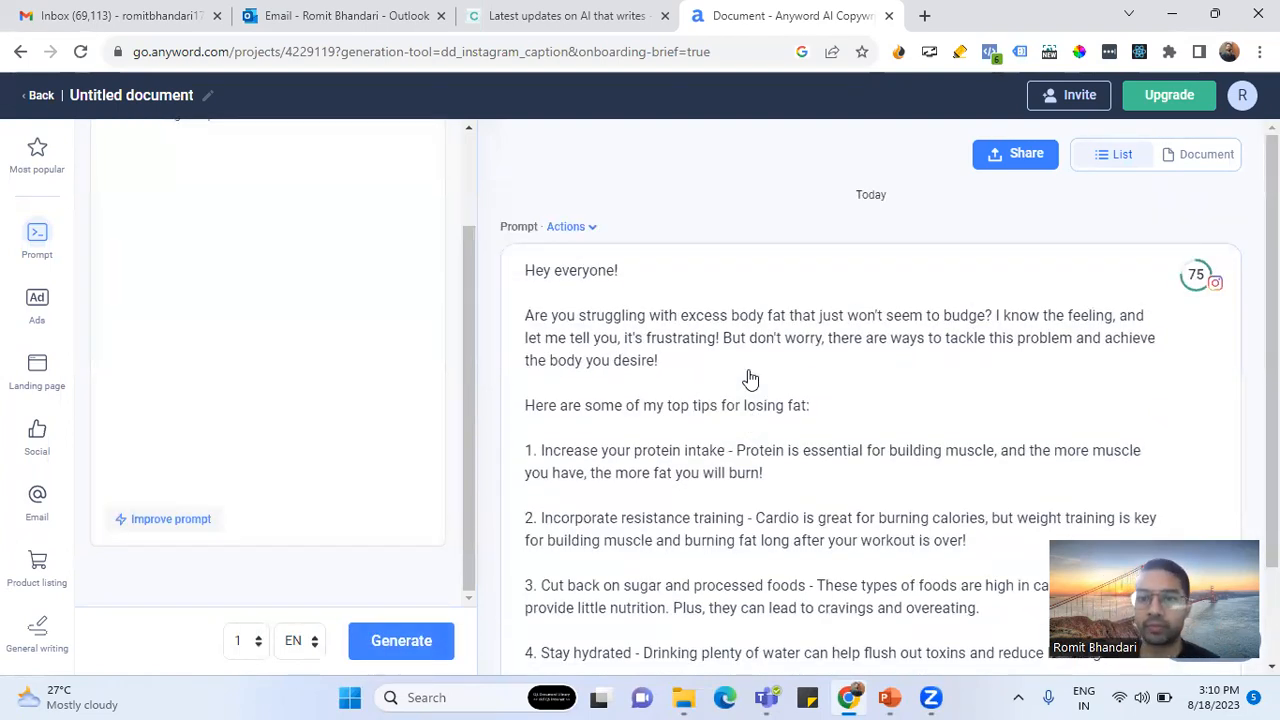
Read through the generated fat loss post from the greeting to the closing lines
scroll(714, 480, down, 1)
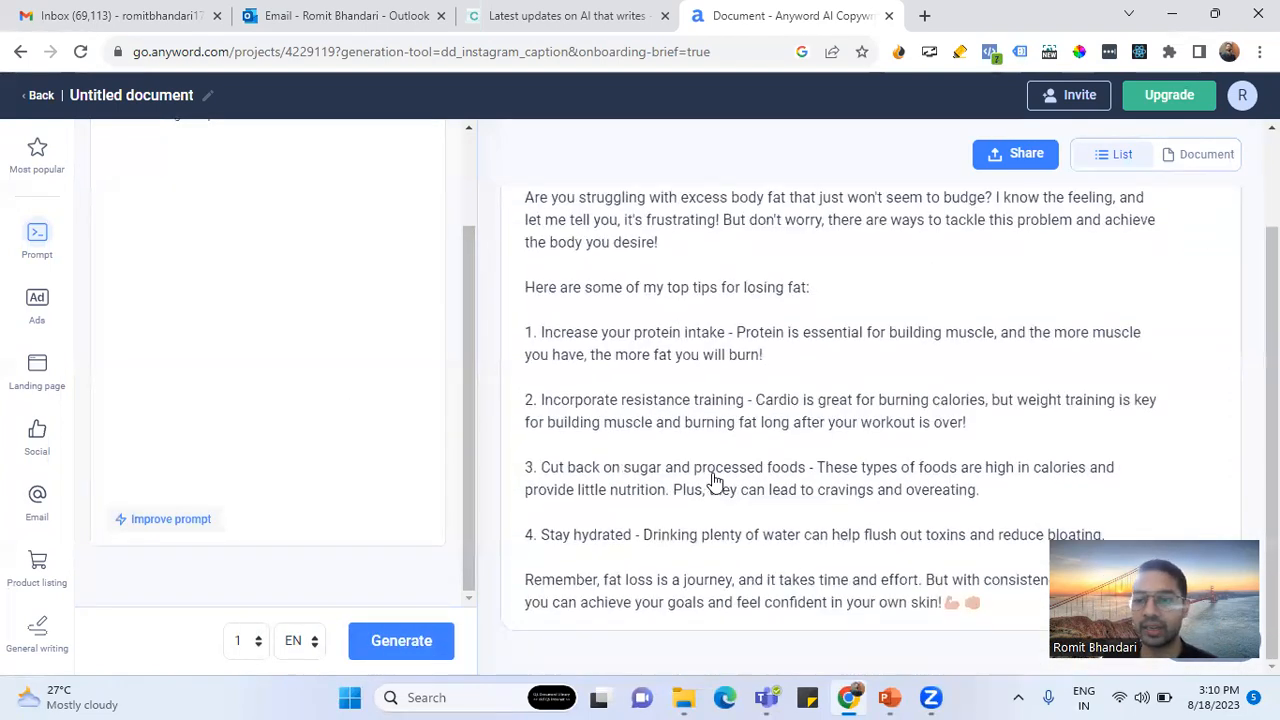
scroll(714, 480, up, 1)
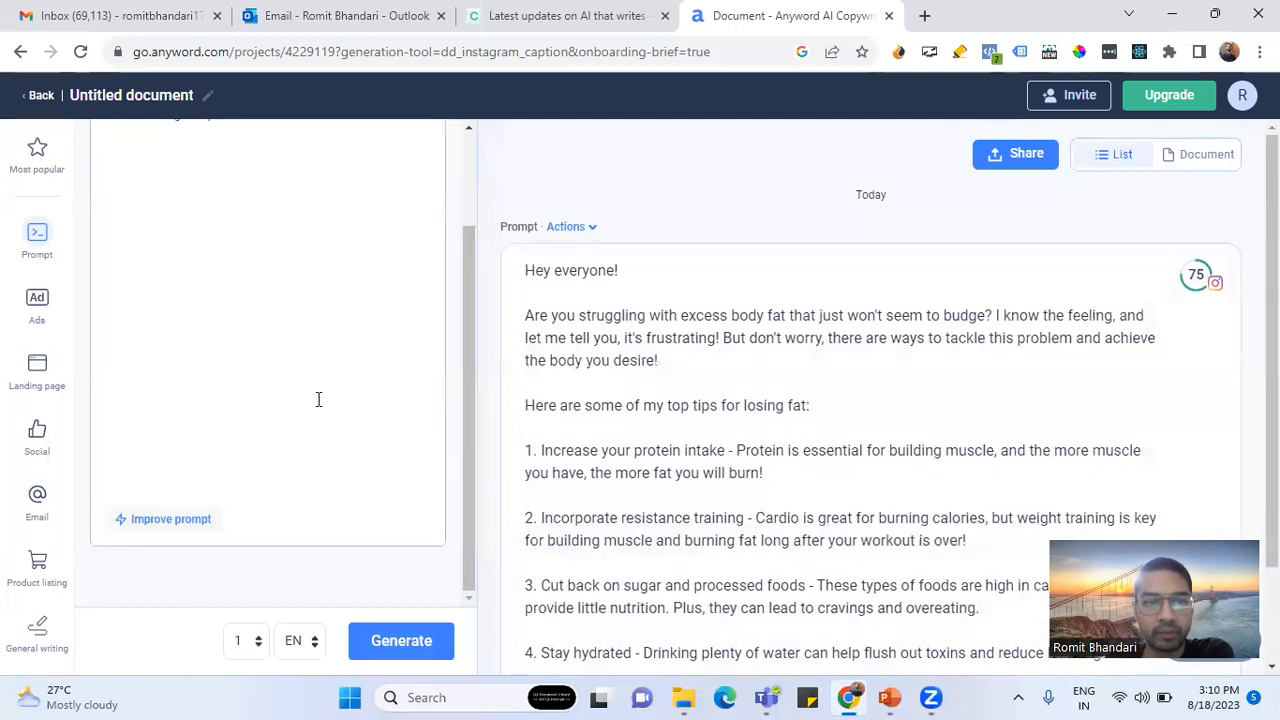
scroll(318, 399, up, 1)
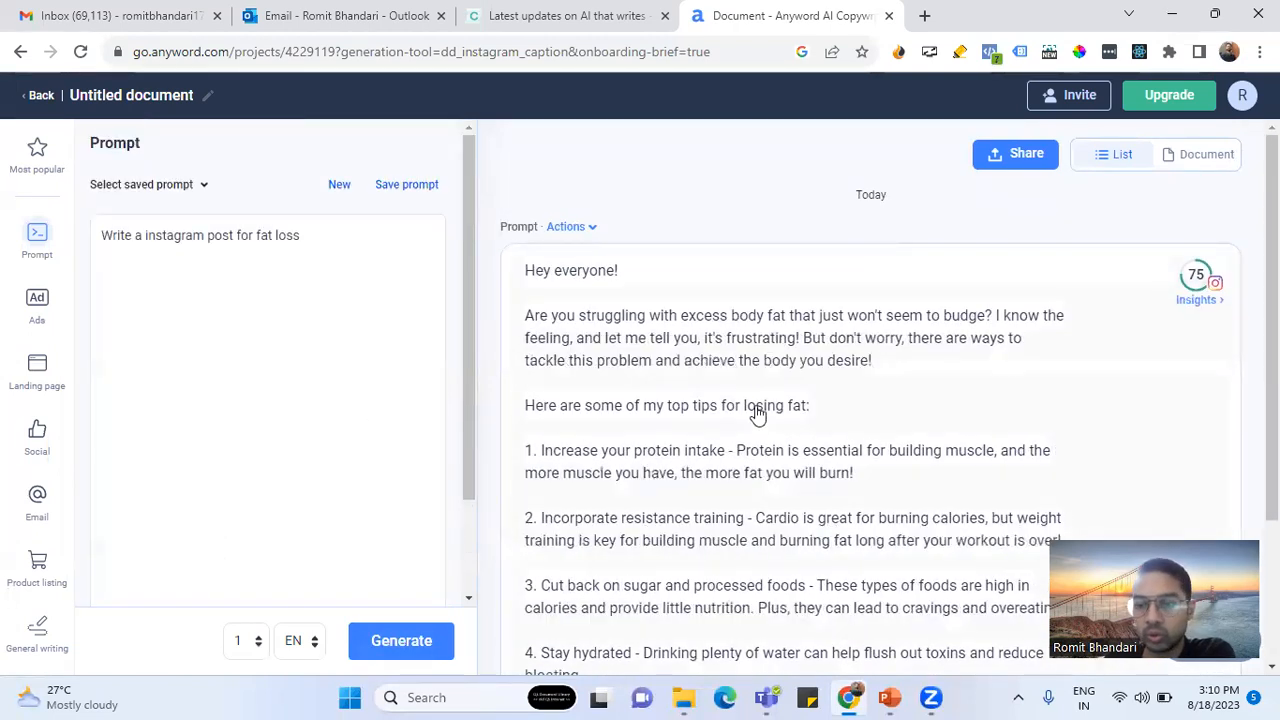
scroll(757, 411, down, 2)
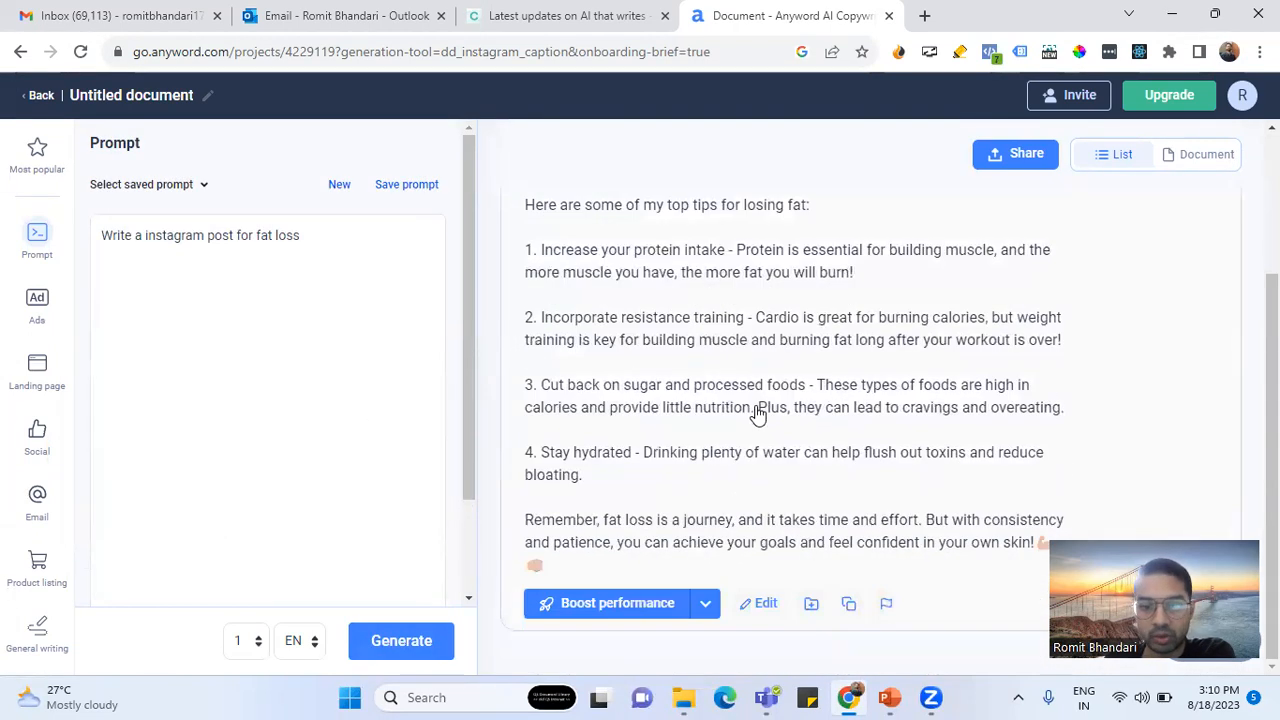
Open the option to improve the copy with a prompt, expand the full original caption, and cancel
click(705, 603)
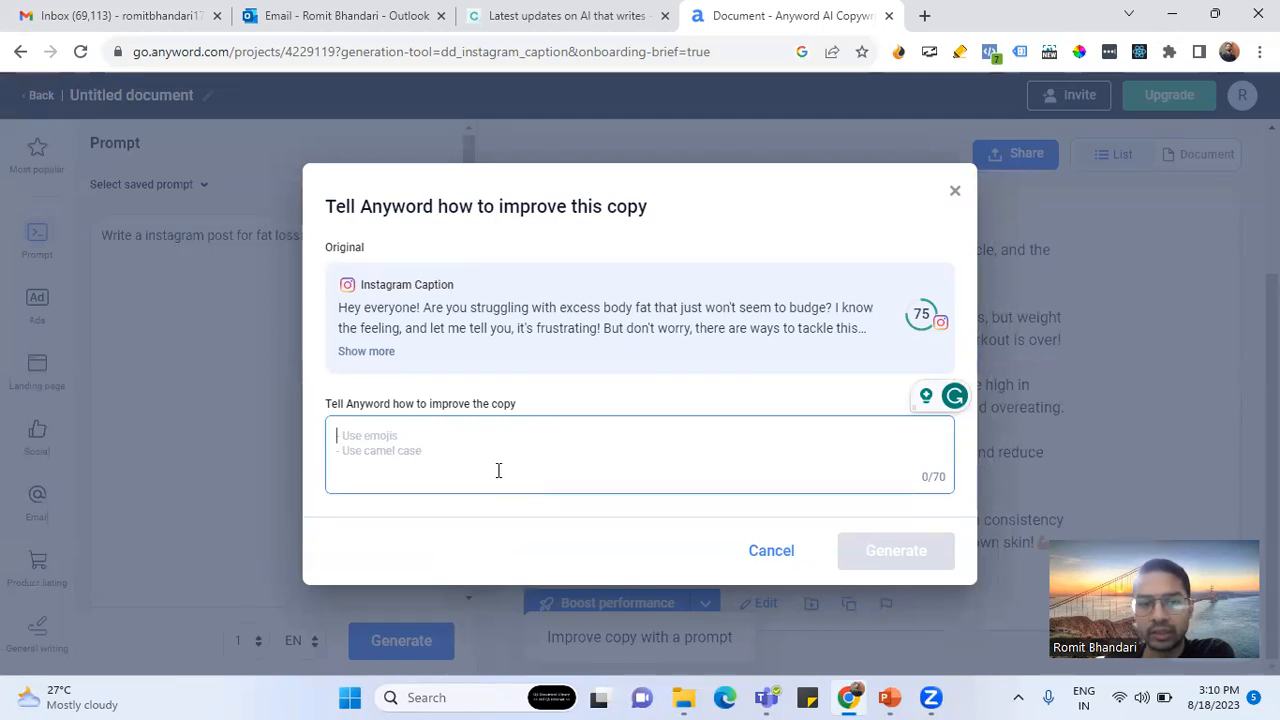
click(373, 355)
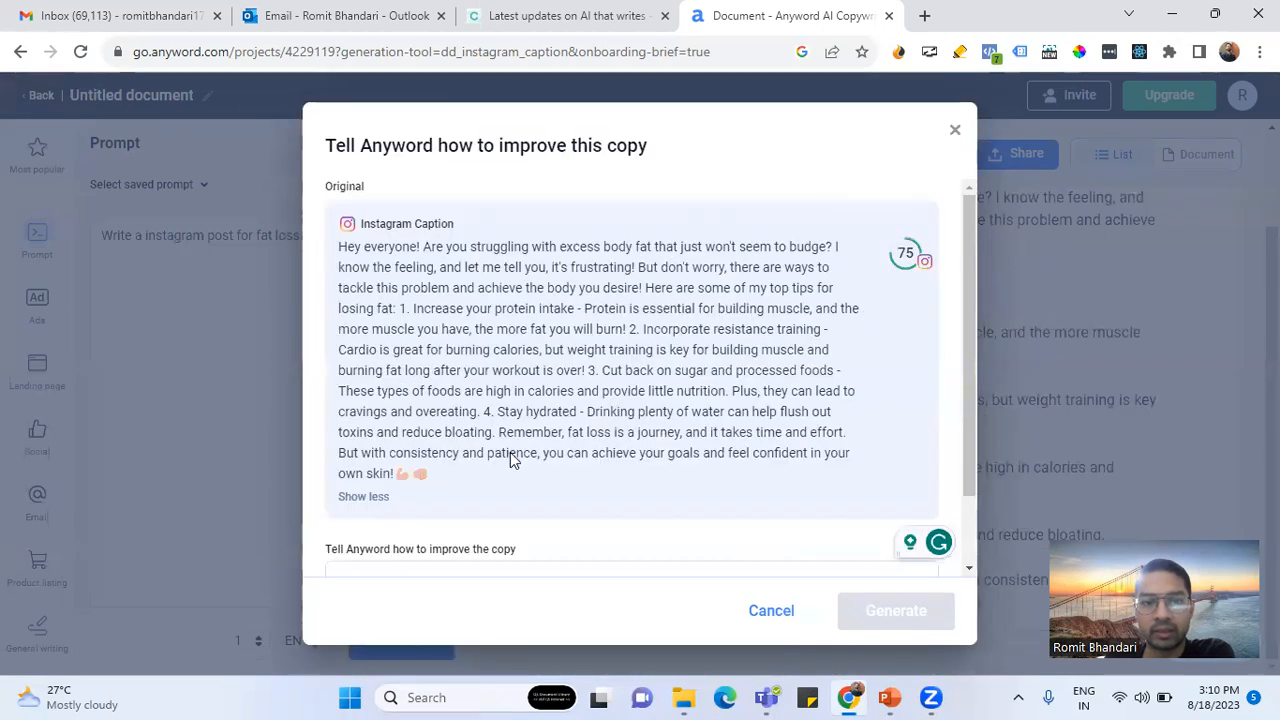
click(795, 618)
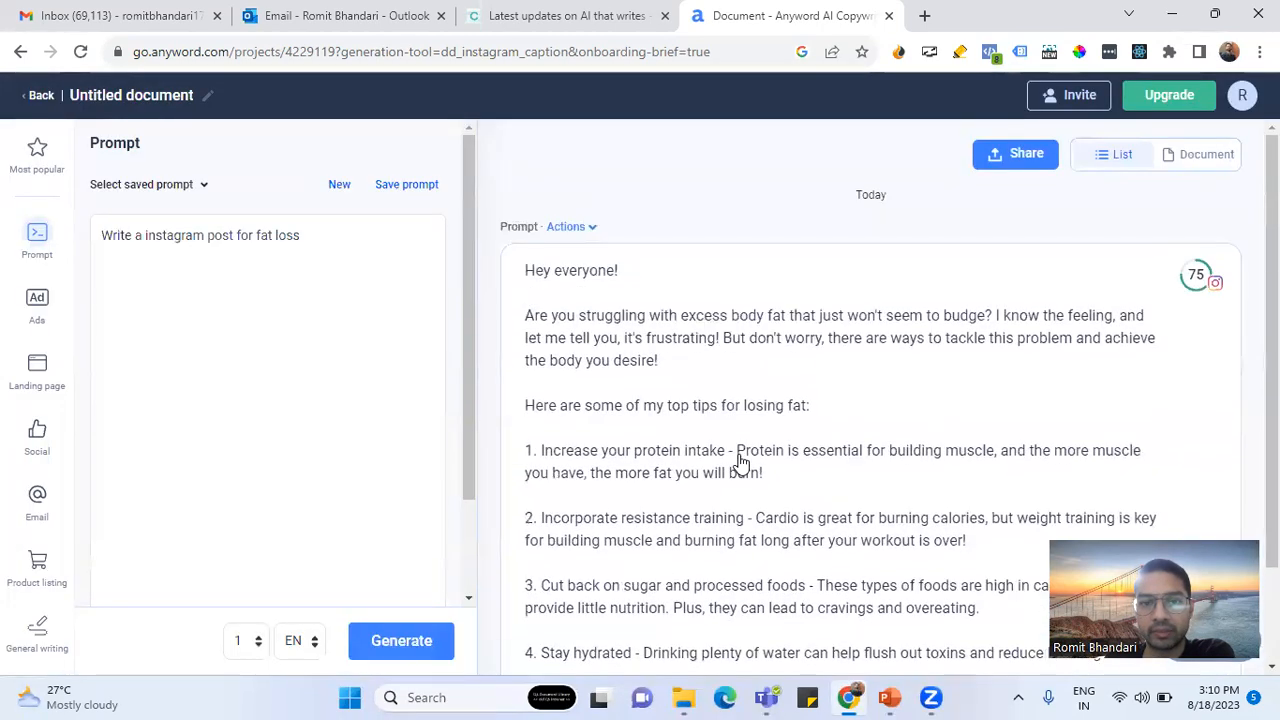
Review the fat loss post and its tips once more
scroll(740, 462, down, 1)
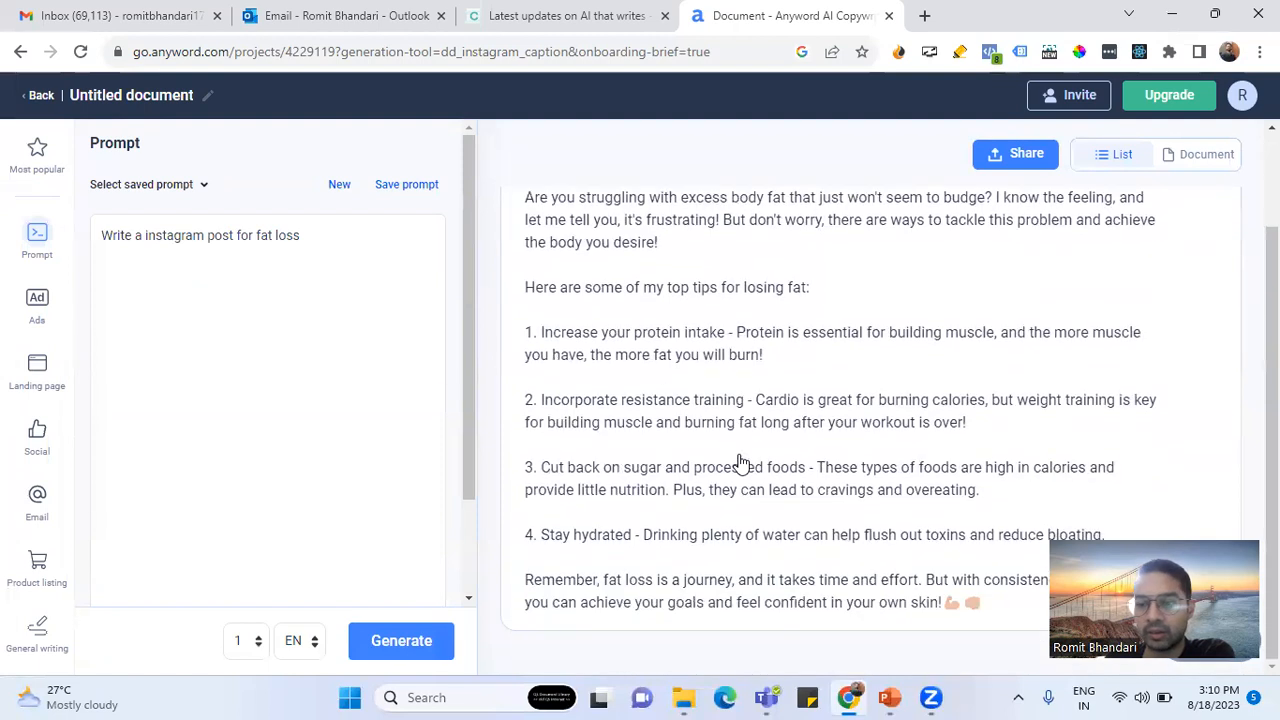
scroll(740, 463, up, 1)
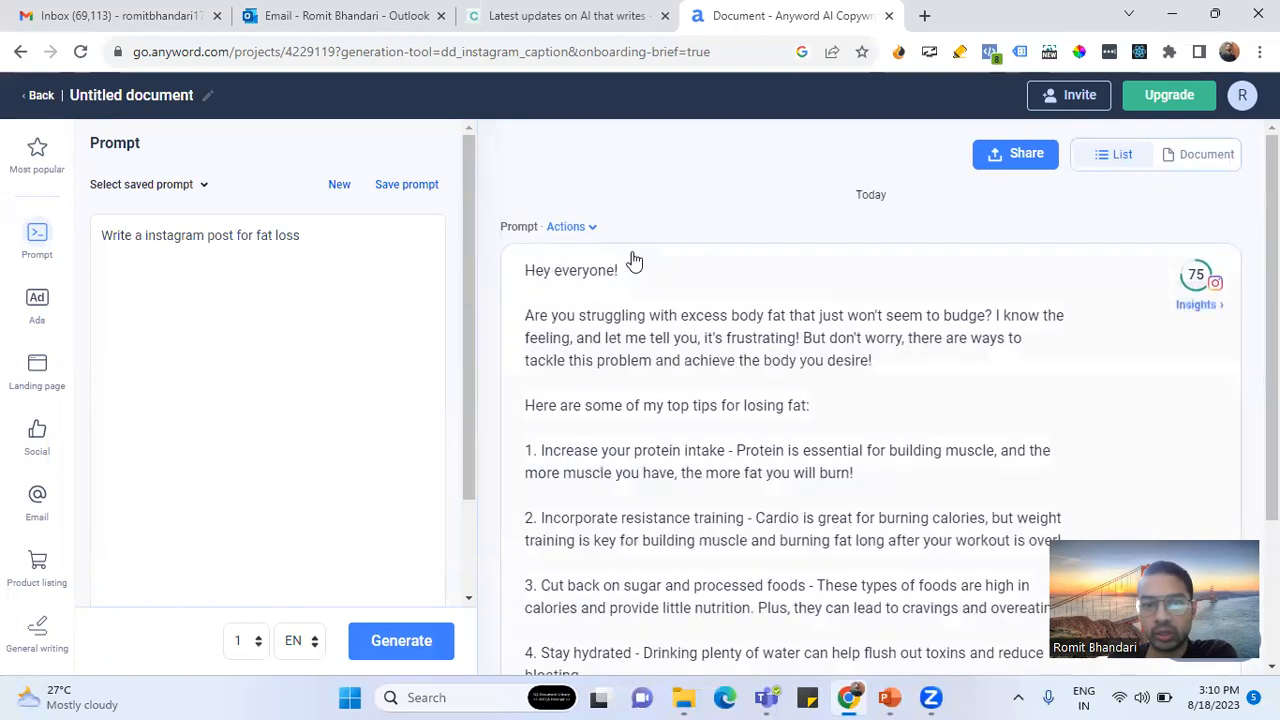
scroll(793, 501, down, 2)
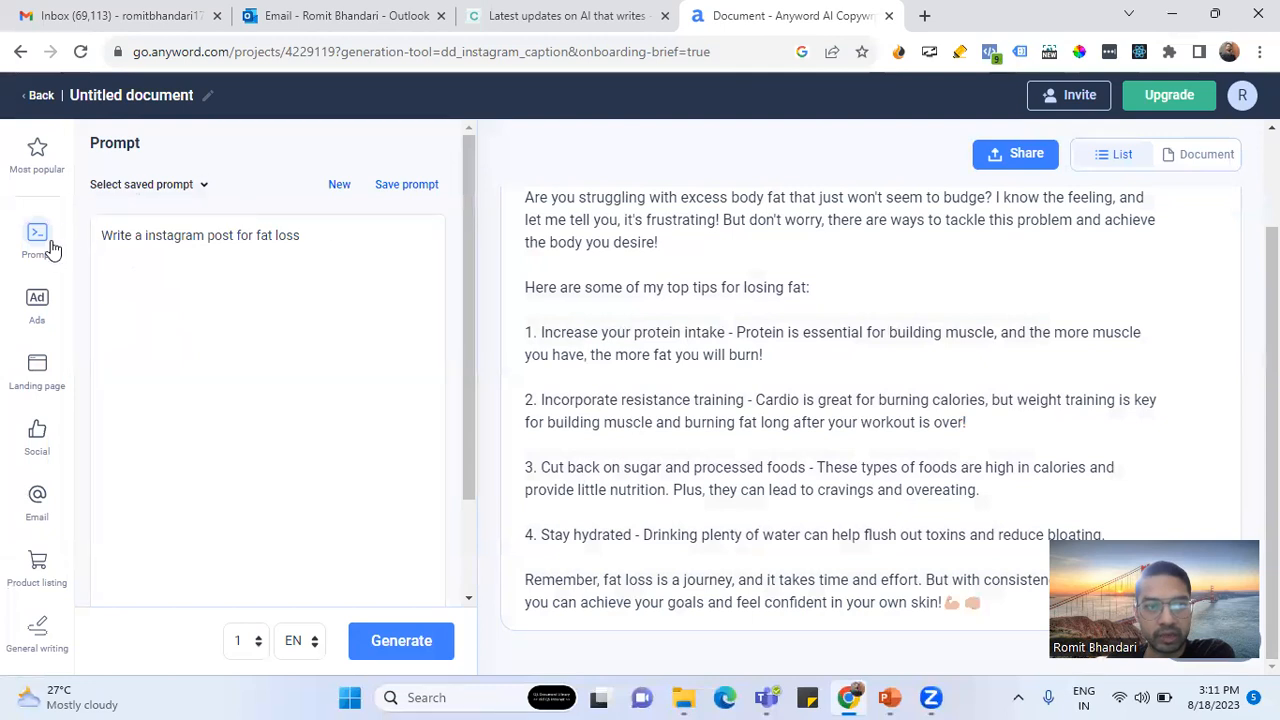
Rename the untitled document as "instagram post for fat loss" and stay in the editor
click(43, 101)
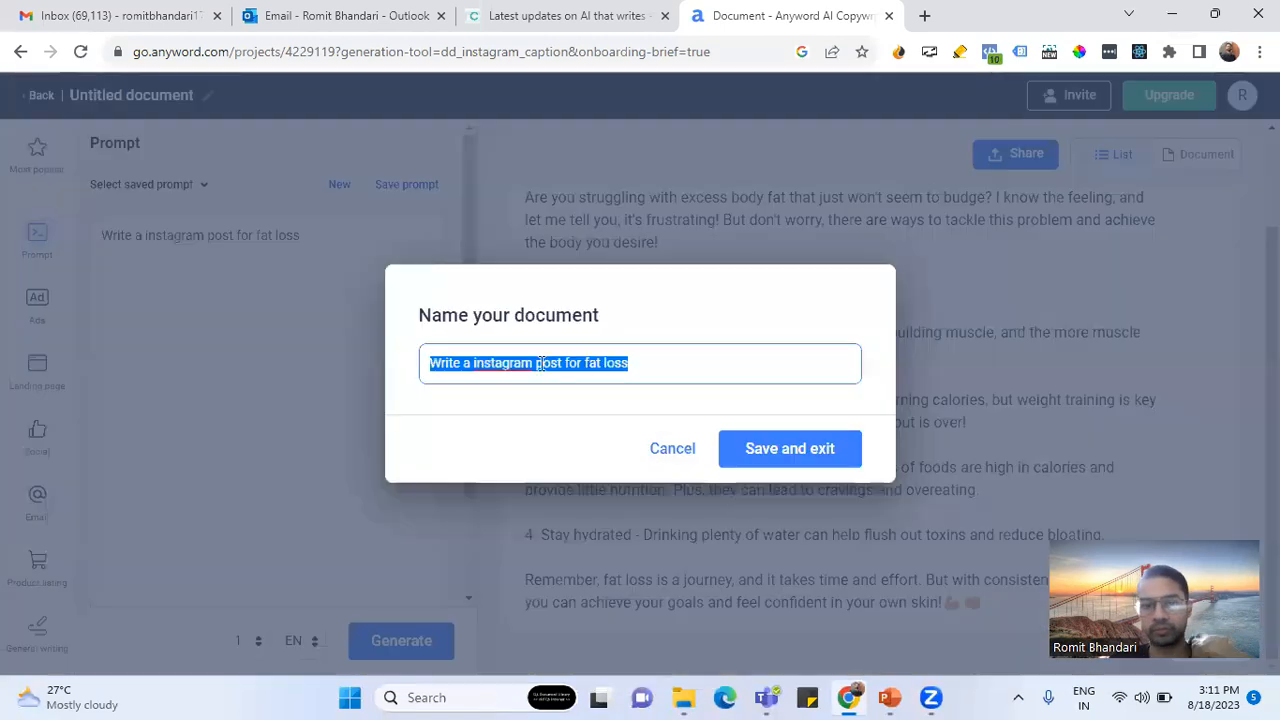
click(684, 450)
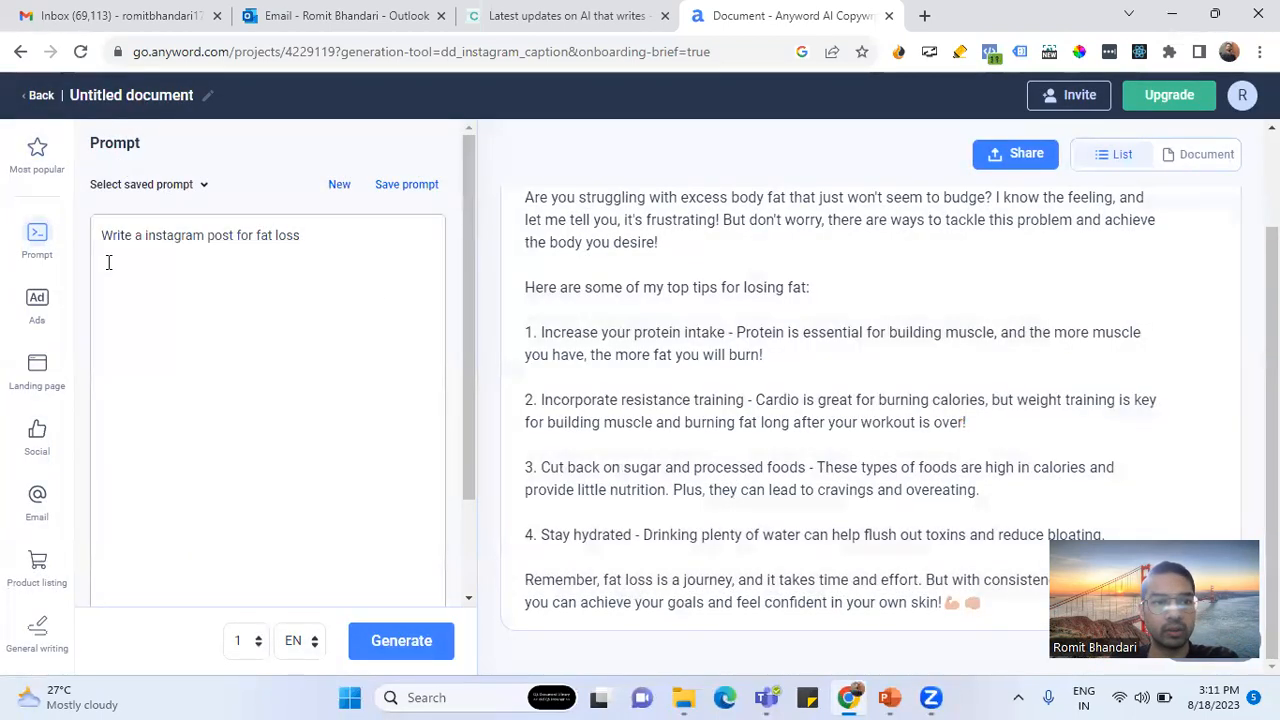
click(205, 97)
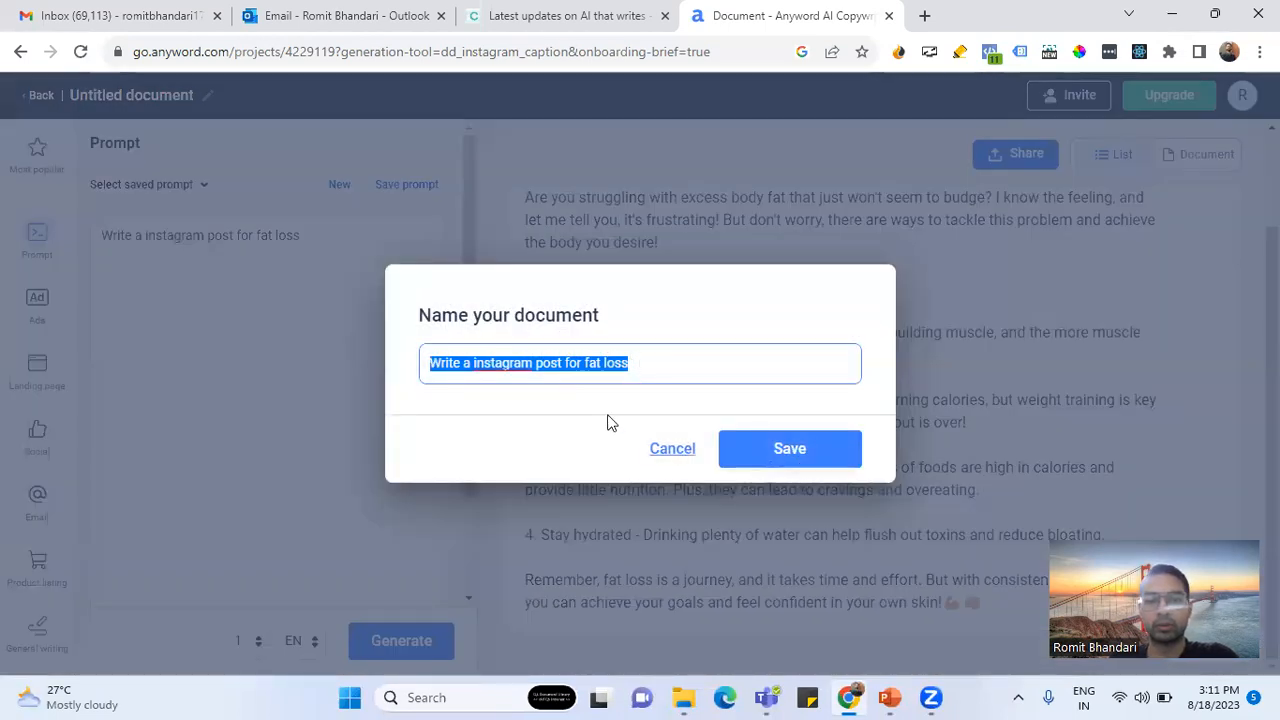
click(474, 363)
key(BackSpace)
key(BackSpace)
key(BackSpace)
key(BackSpace)
key(BackSpace)
key(BackSpace)
key(BackSpace)
key(BackSpace)
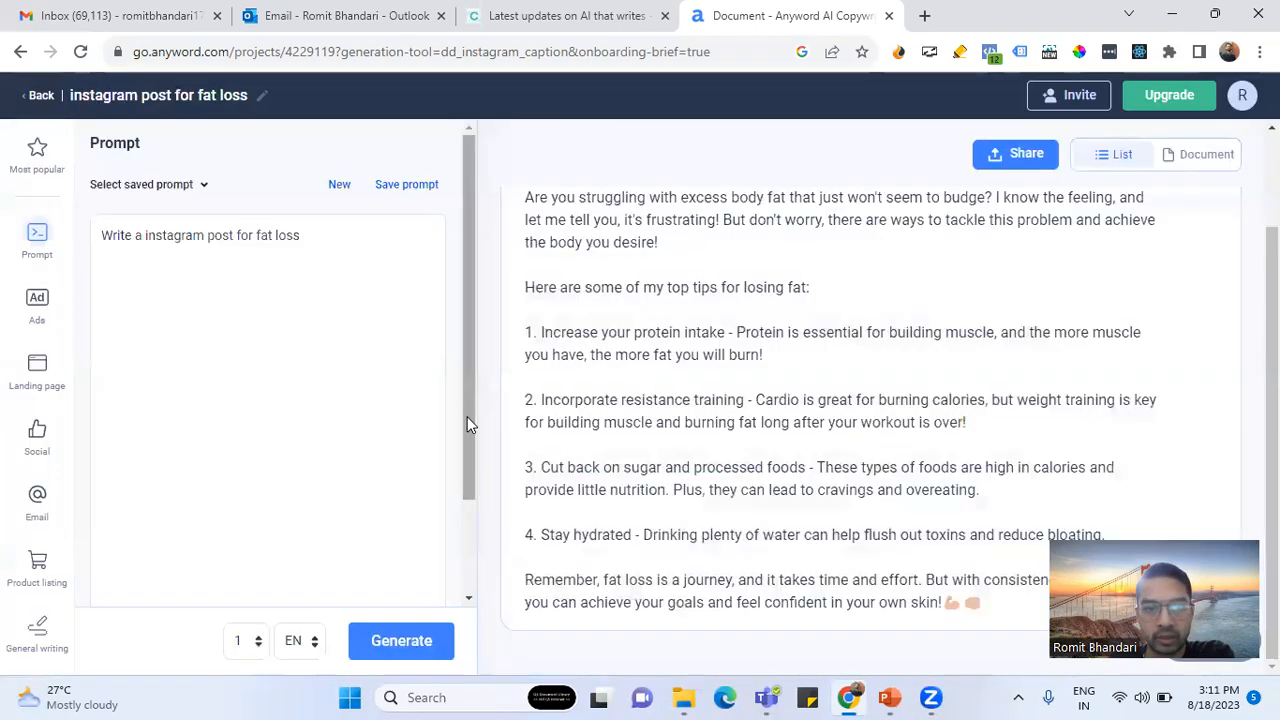
Save the current Instagram post prompt under the name "Fat Loss"
click(401, 182)
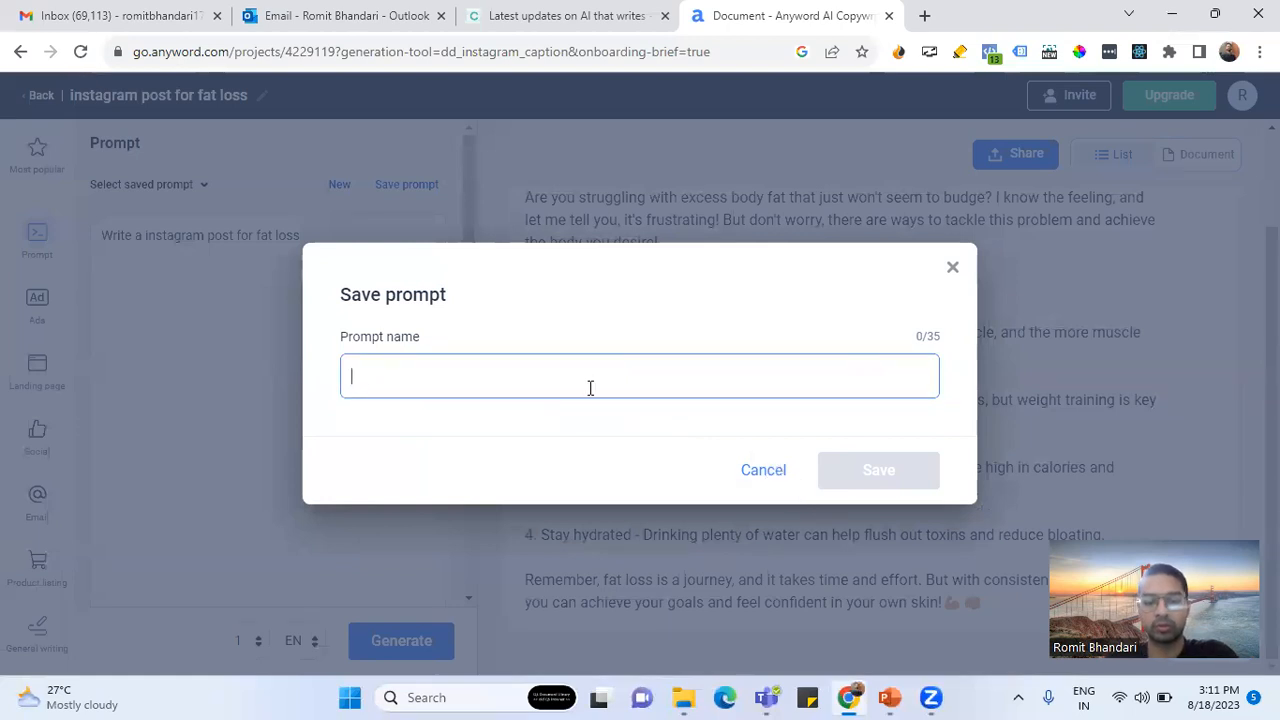
text(Fat Los)
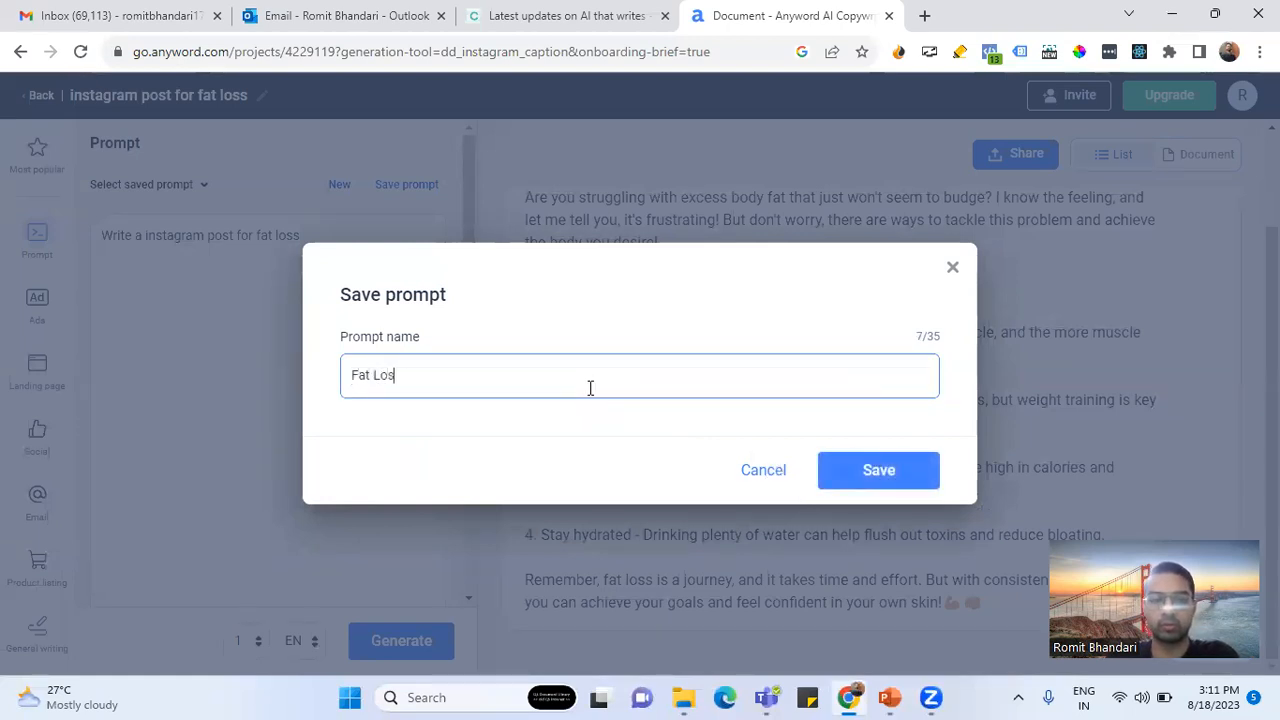
click(905, 484)
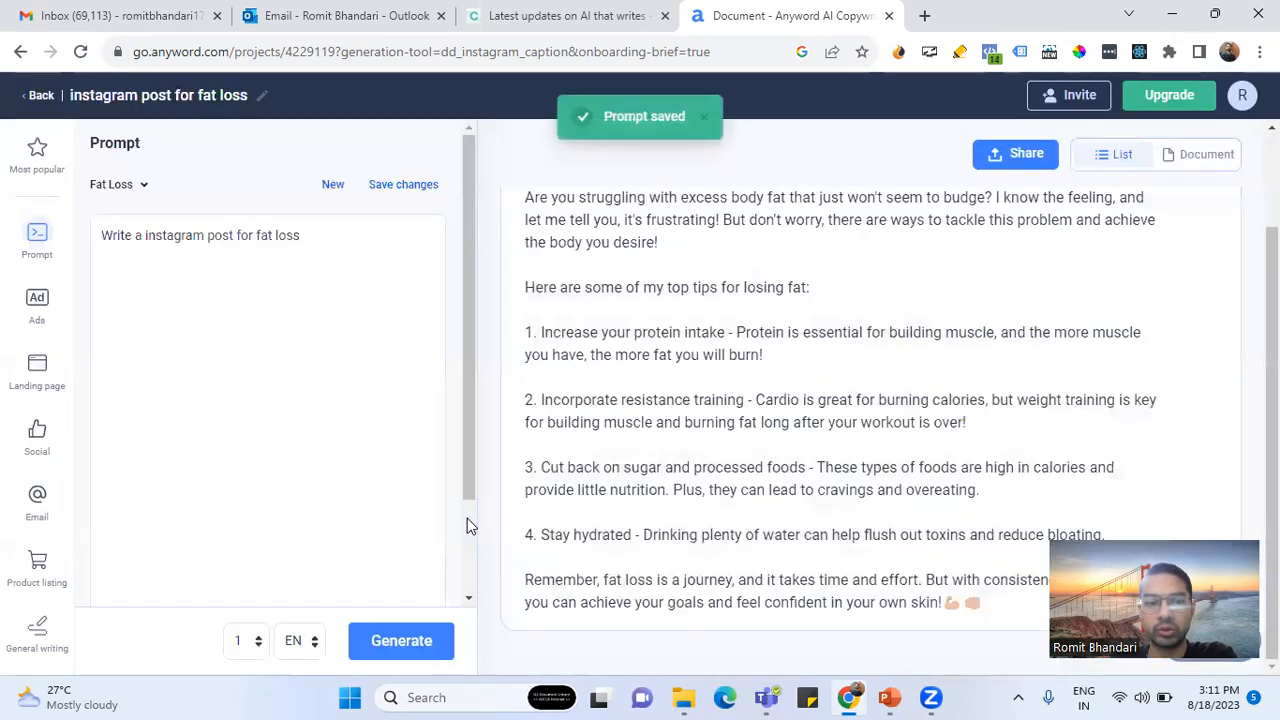
Look at the document layout and the ad templates, and check the list of saved prompts
click(1185, 162)
click(1136, 160)
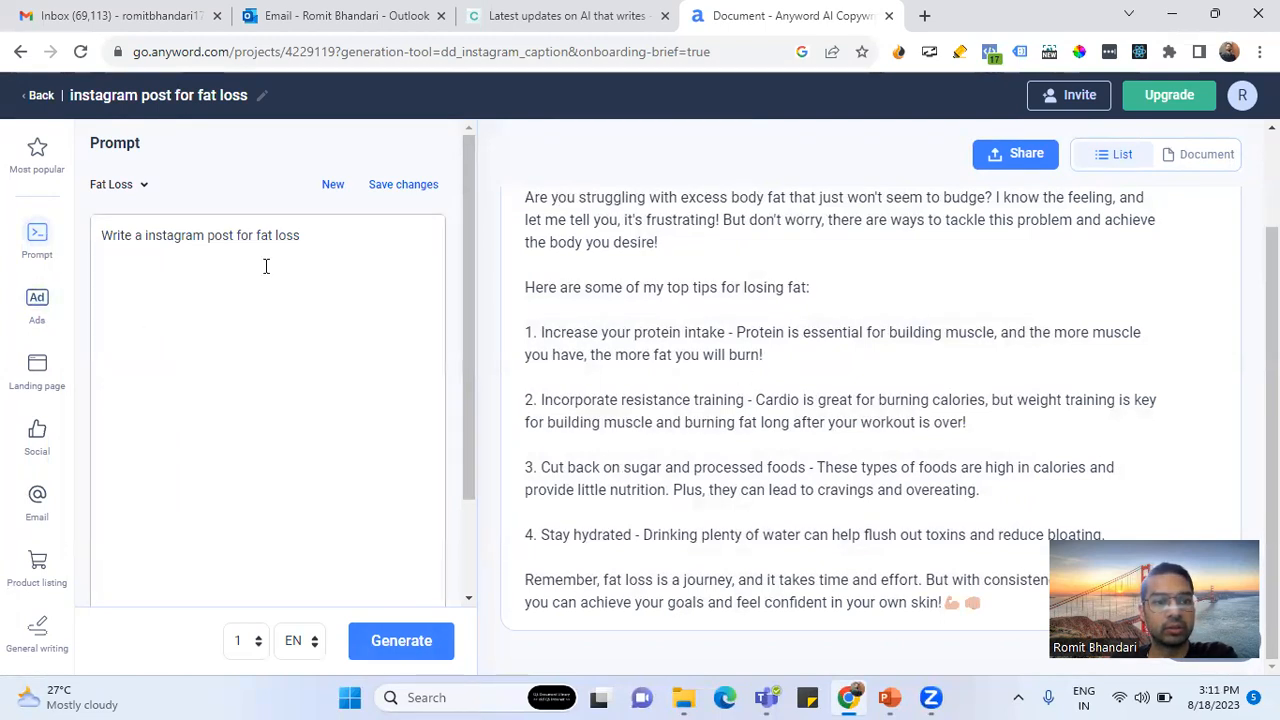
click(70, 321)
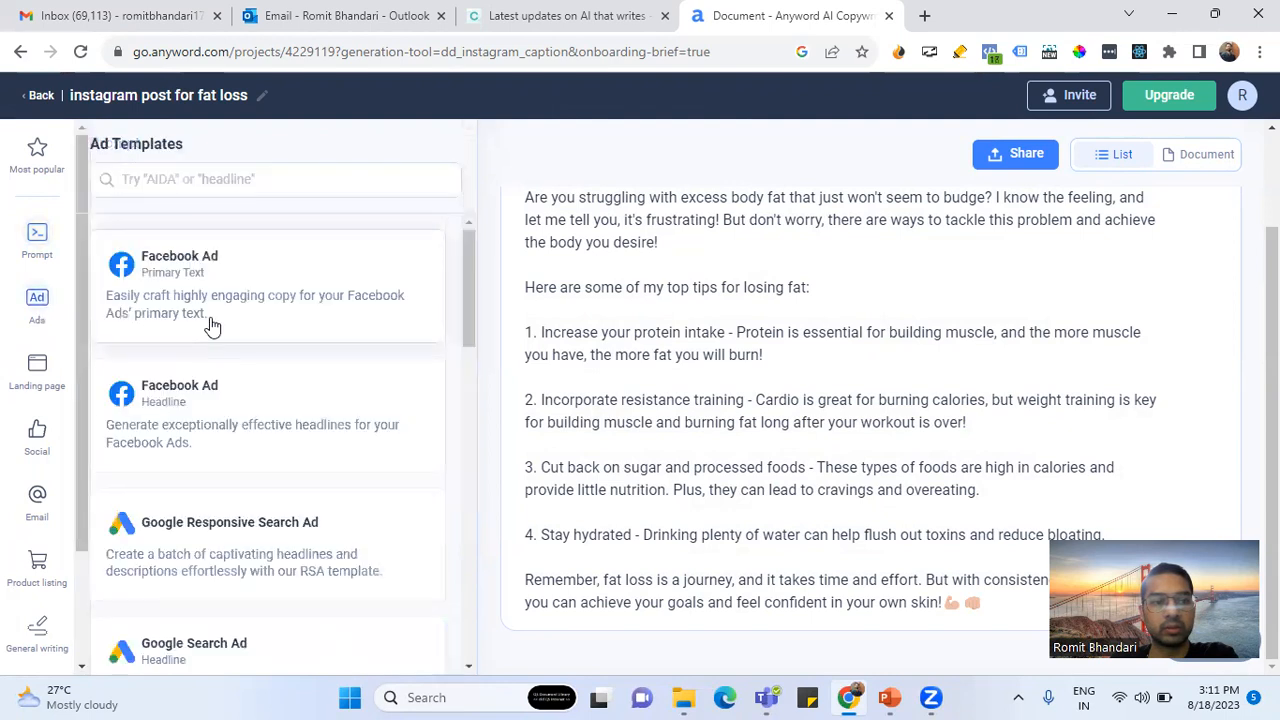
click(50, 257)
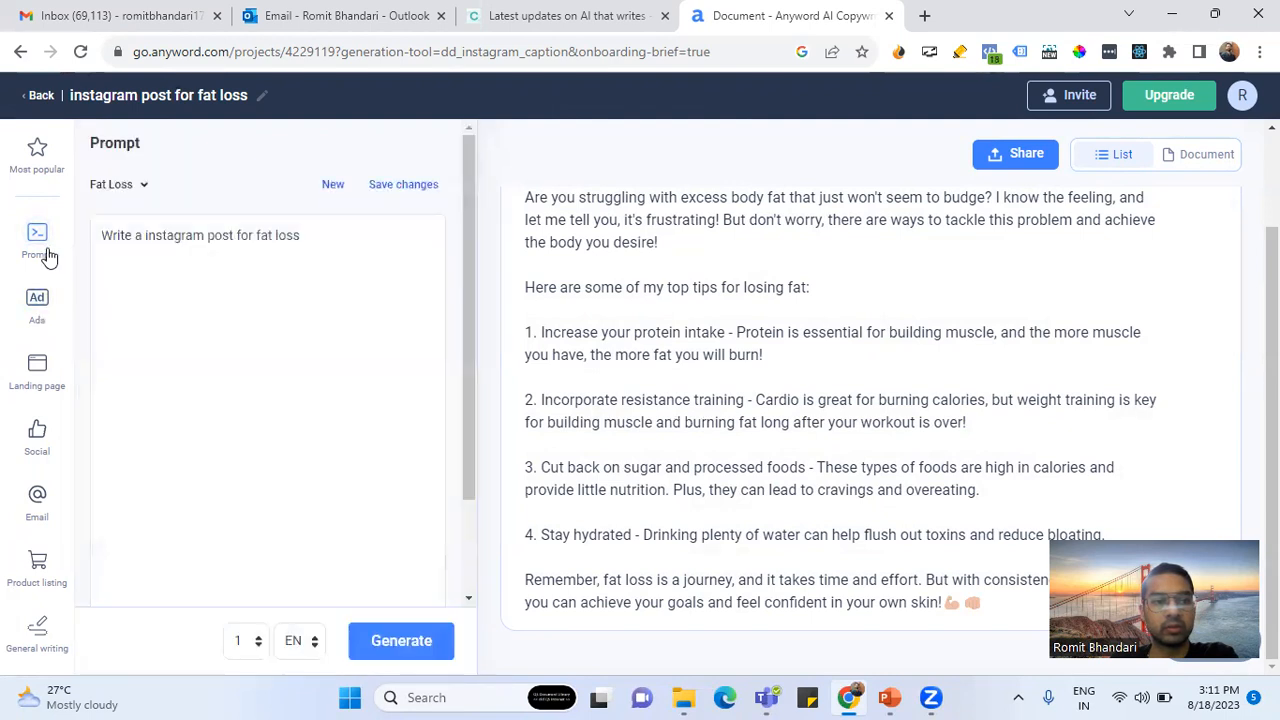
click(142, 196)
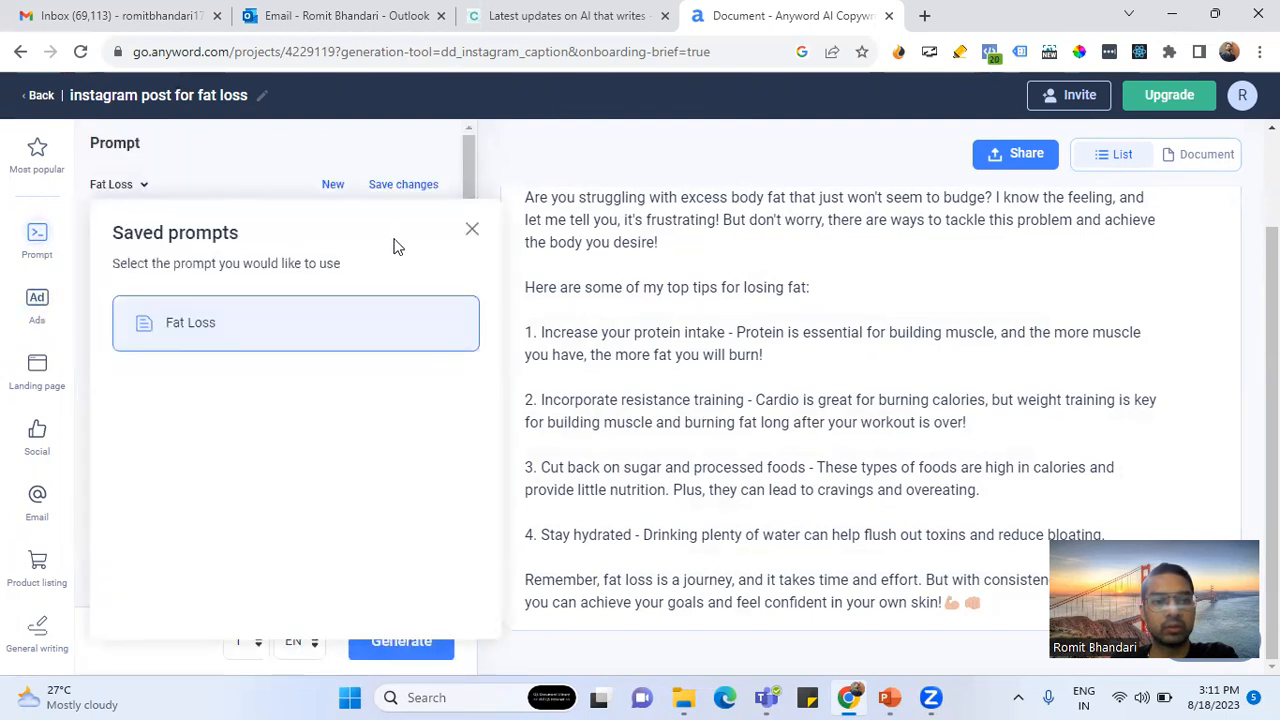
click(468, 229)
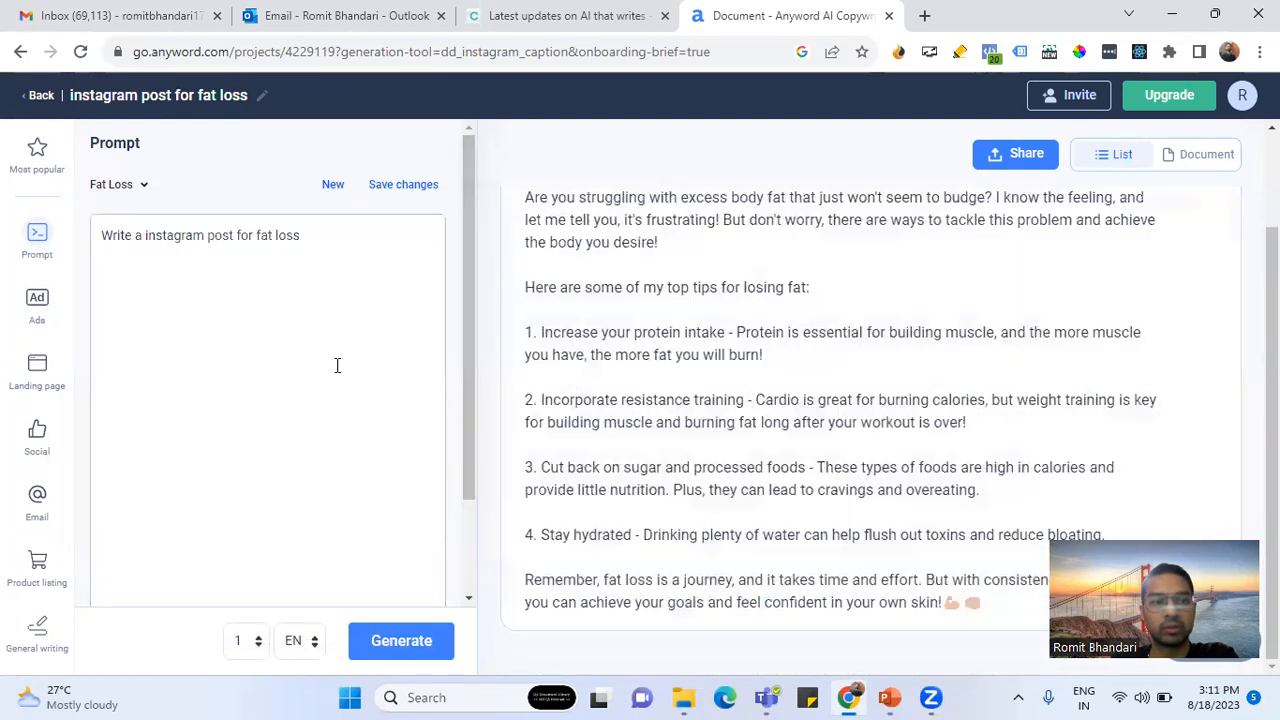
Choose the Facebook Ad primary text template and enter "Mindful Lounge" as the product name
click(37, 302)
scroll(286, 429, down, 5)
scroll(240, 380, up, 5)
click(223, 300)
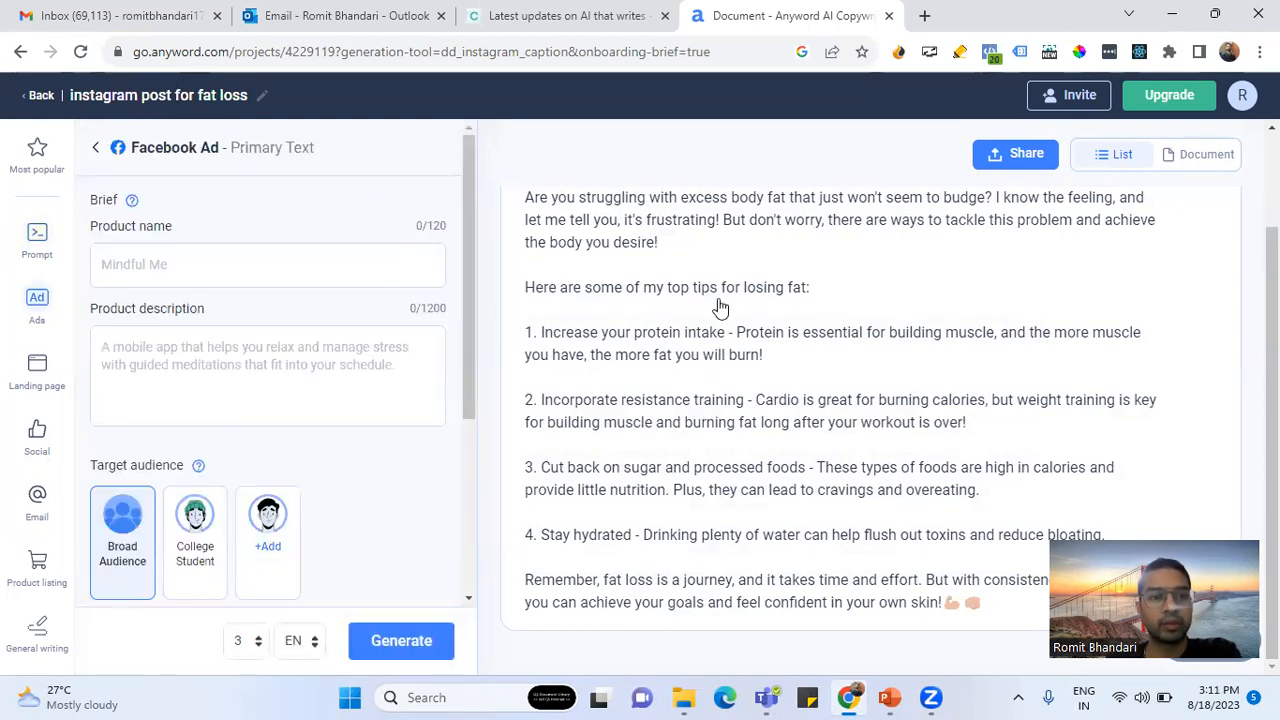
click(236, 263)
text(Mindful Lounge)
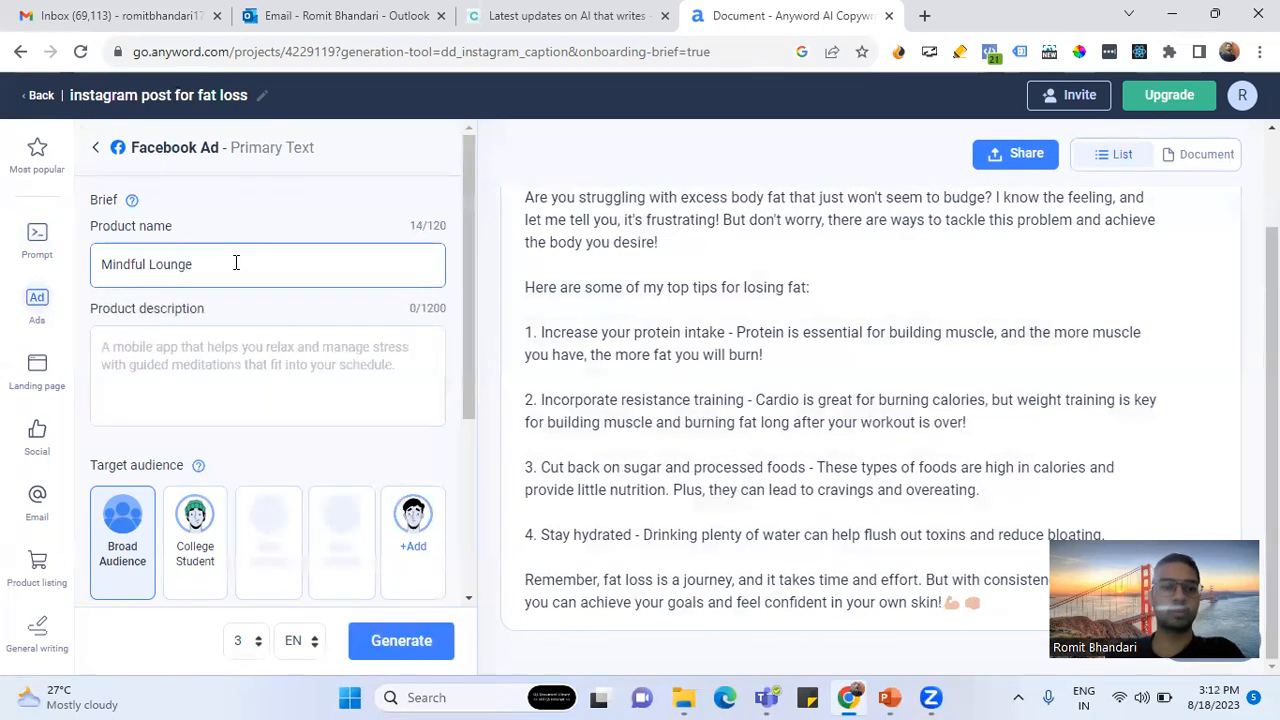
Start the product description with "A Meditation workshop company for meditation lovers and spiritual"
click(226, 356)
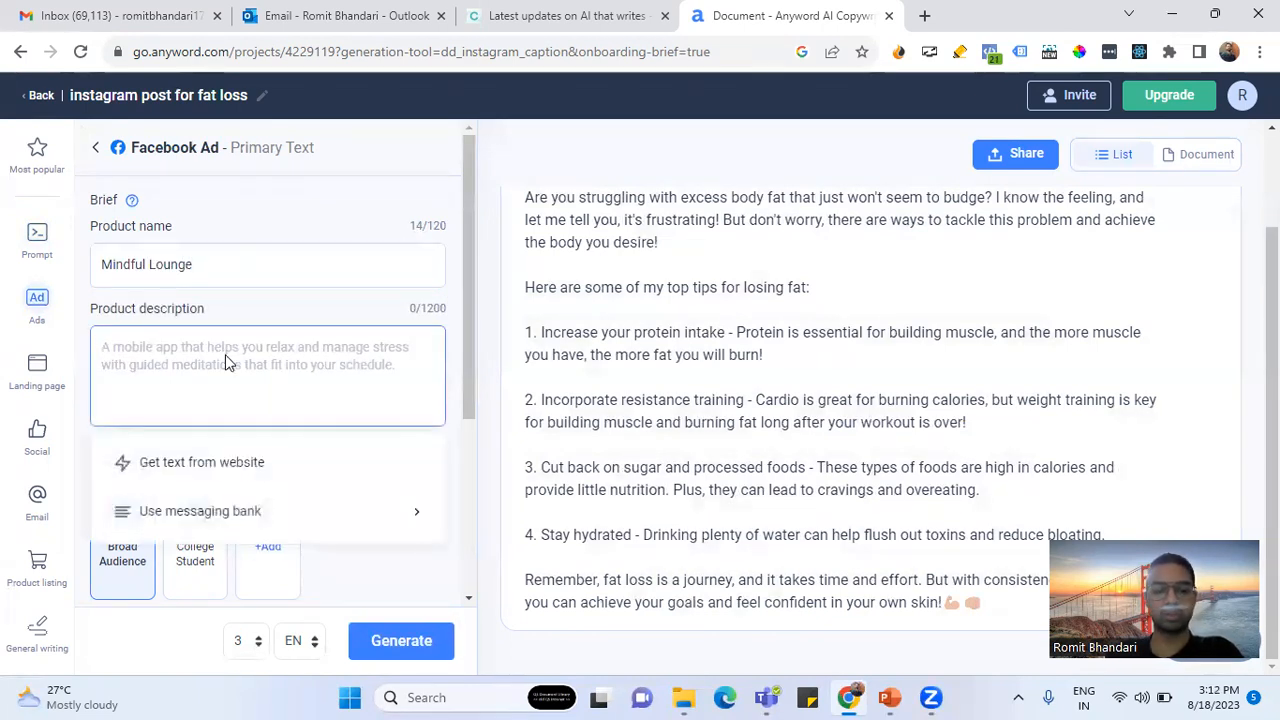
text(A po)
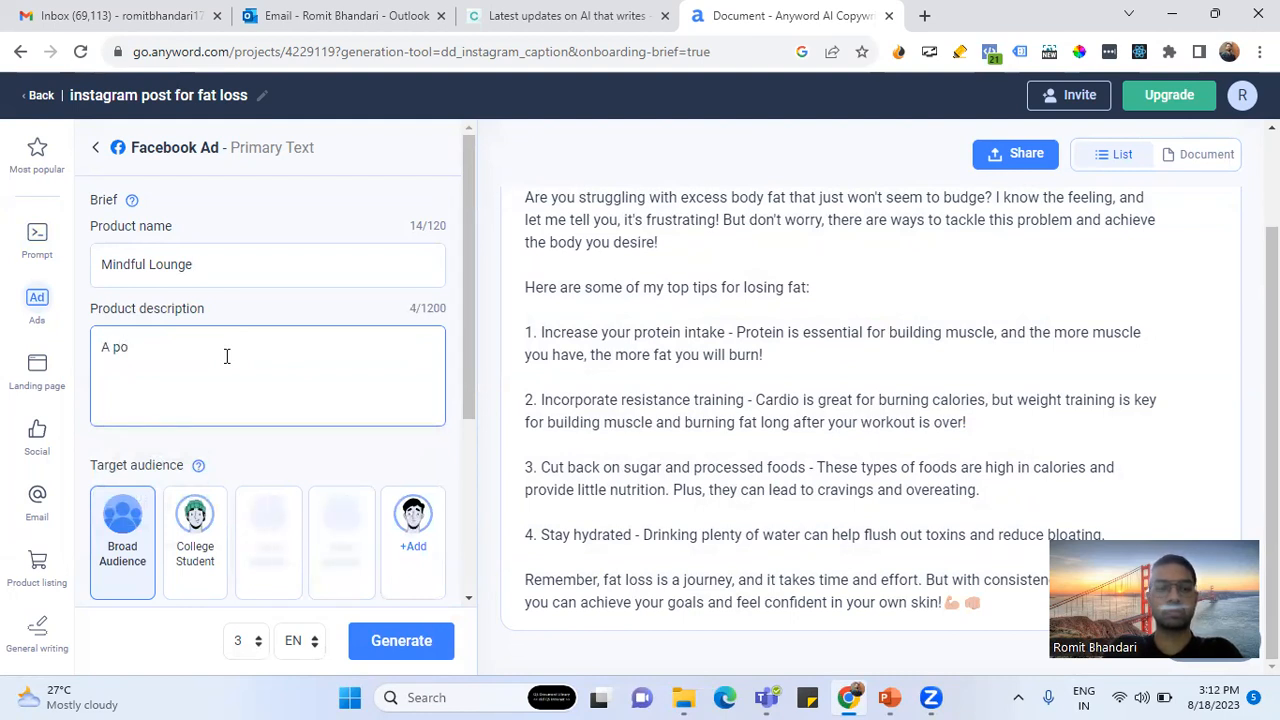
key(BackSpace)
key(BackSpace)
key(BackSpace)
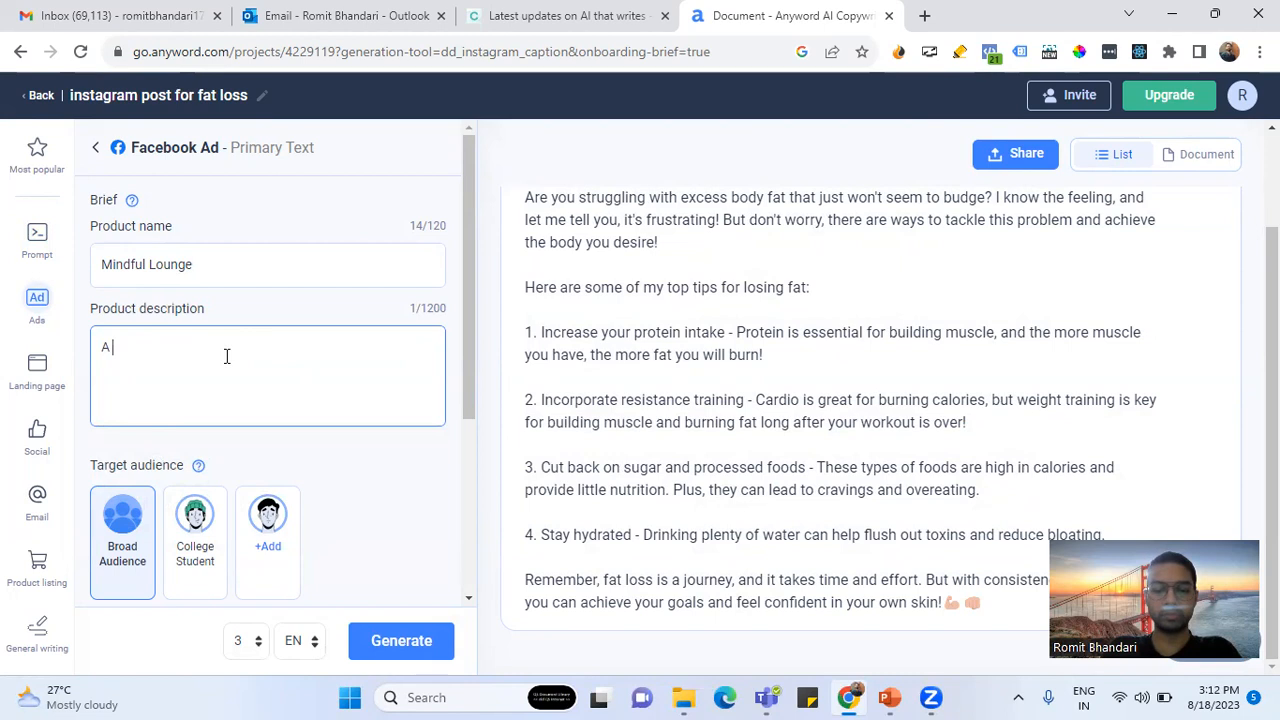
text(Mediation)
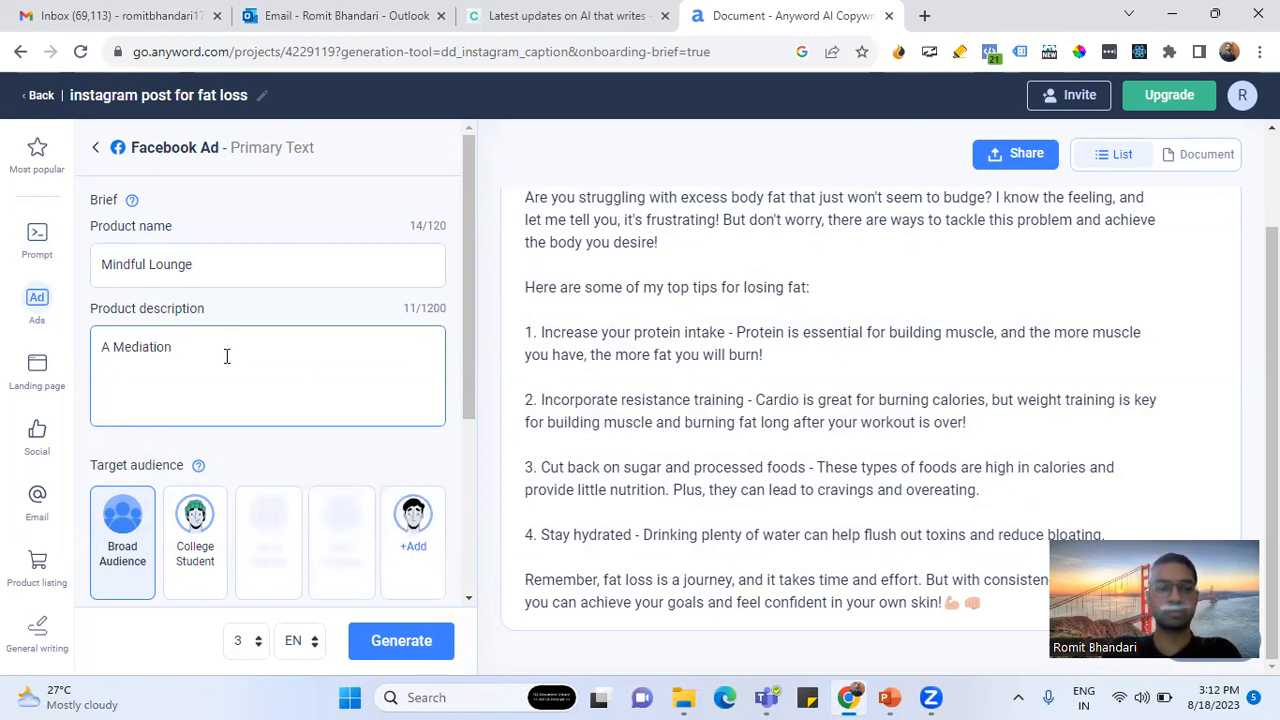
key(BackSpace)
key(BackSpace)
key(BackSpace)
key(BackSpace)
key(BackSpace)
text(tation workshop co)
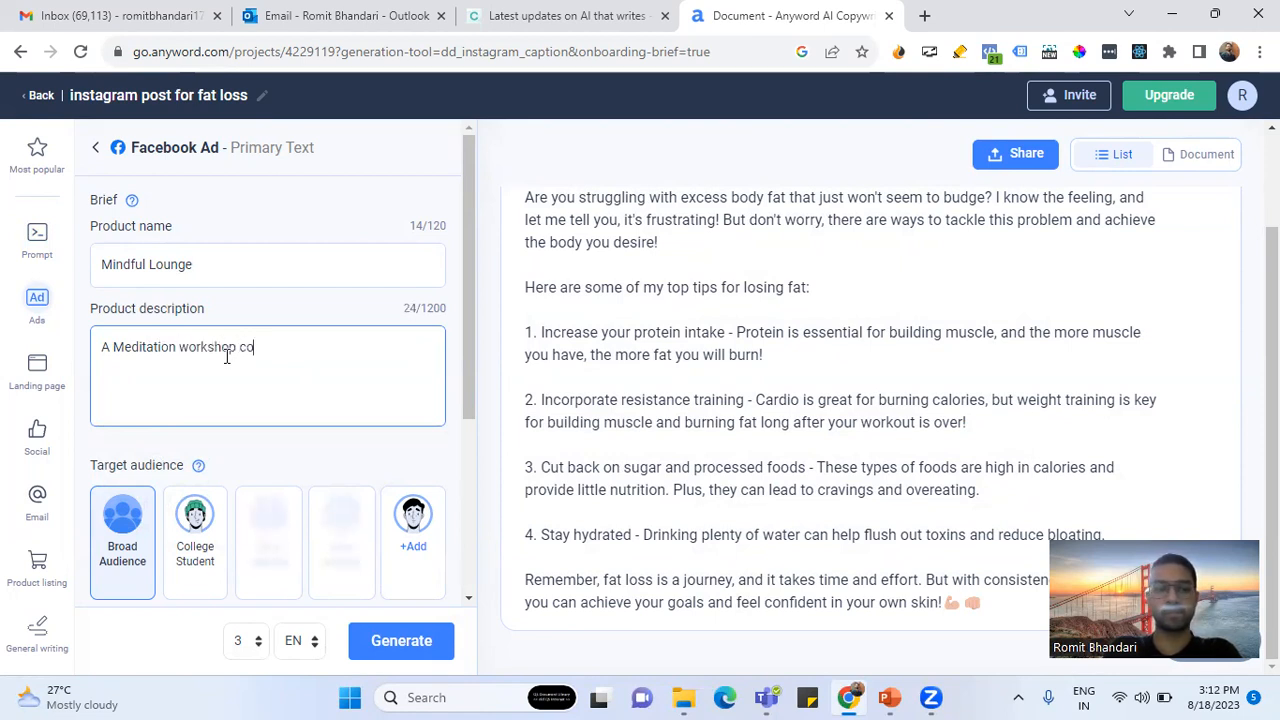
text(mpany for)
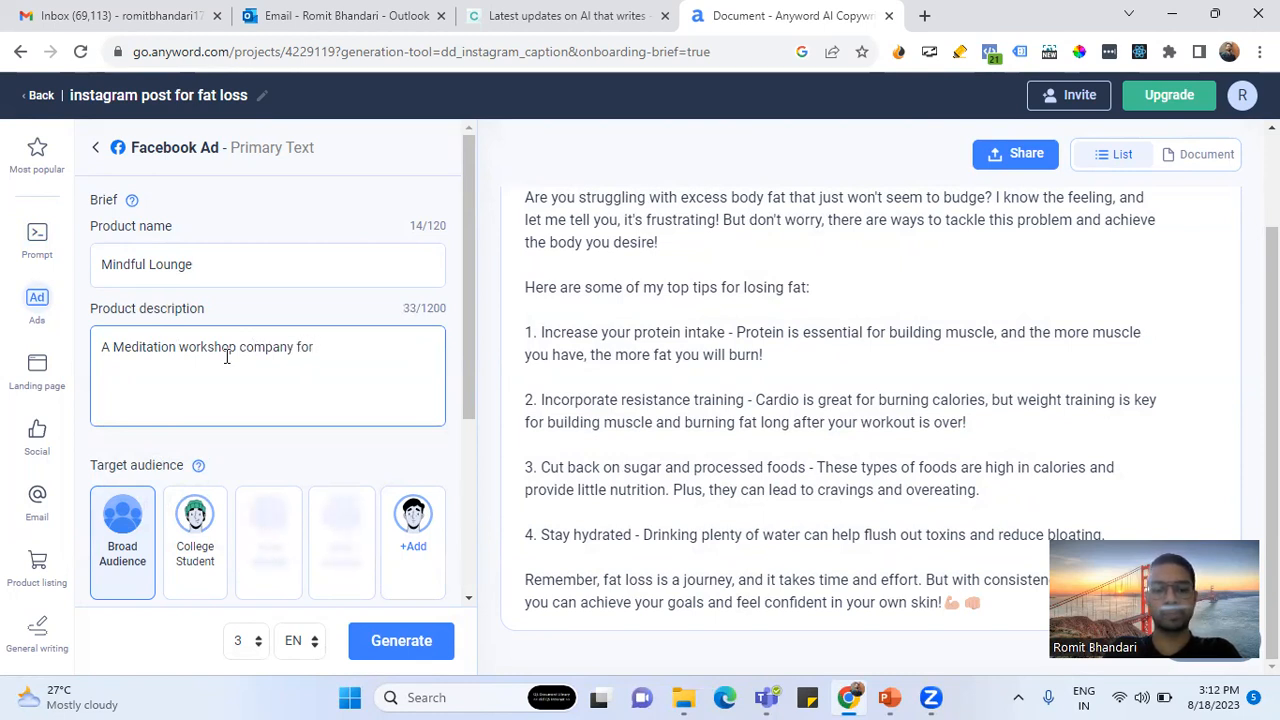
text( medi)
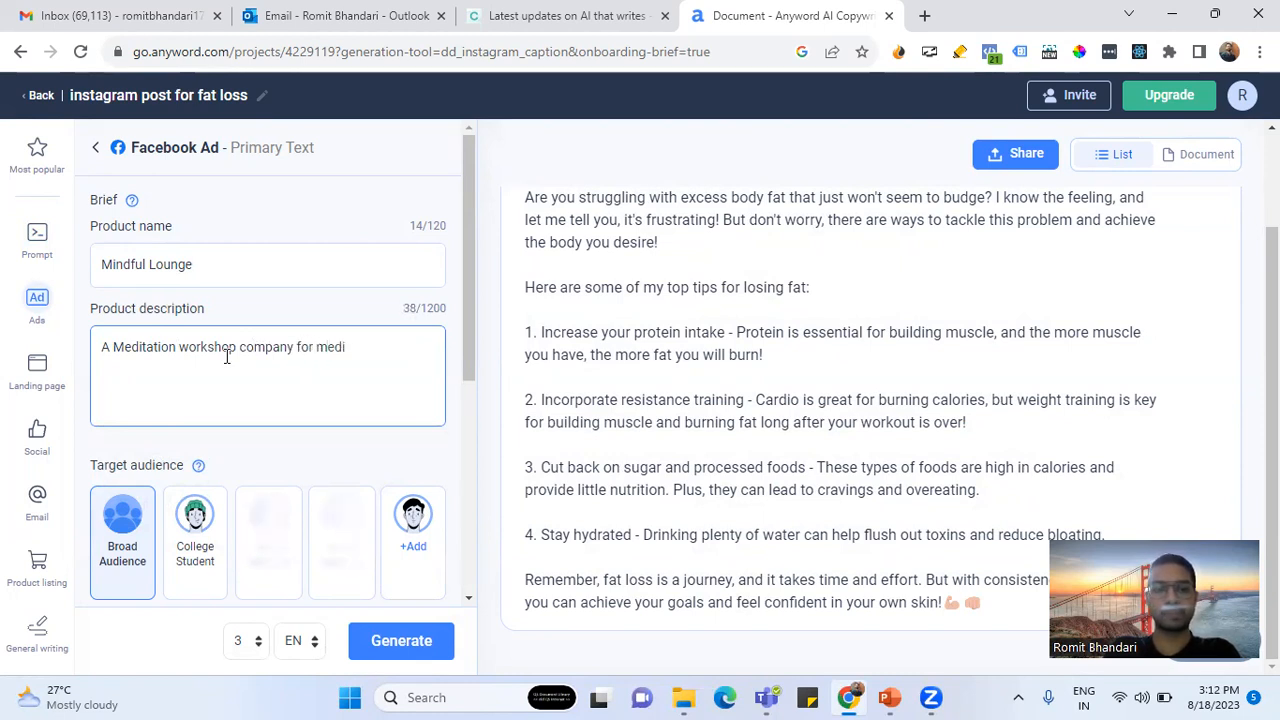
text(tation l)
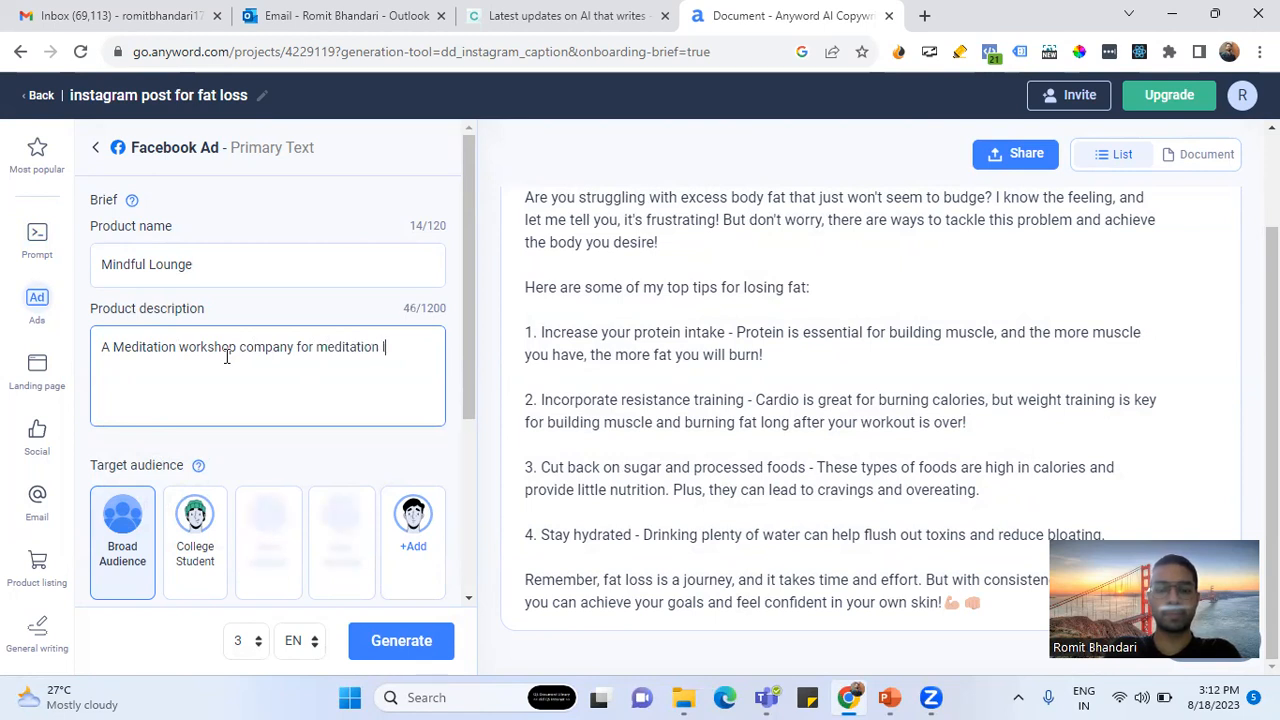
text(overs and  sp)
key(BackSpace)
key(BackSpace)
text(sp)
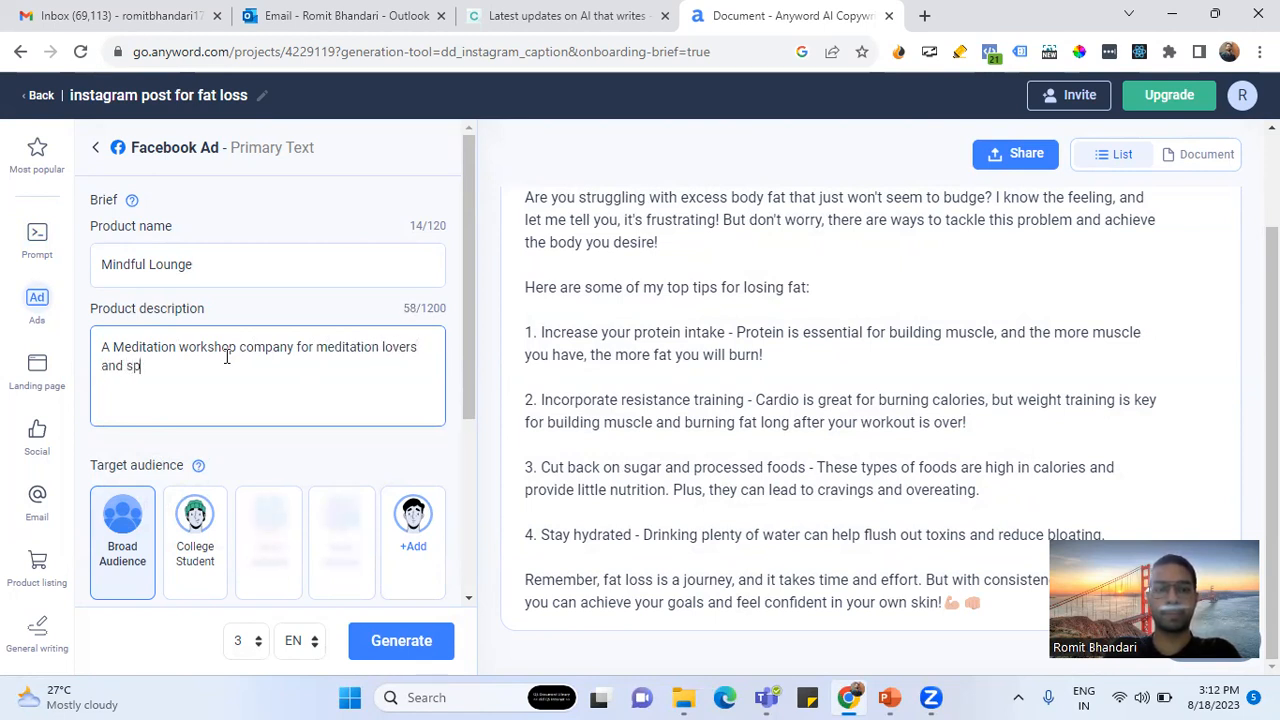
text(oritual)
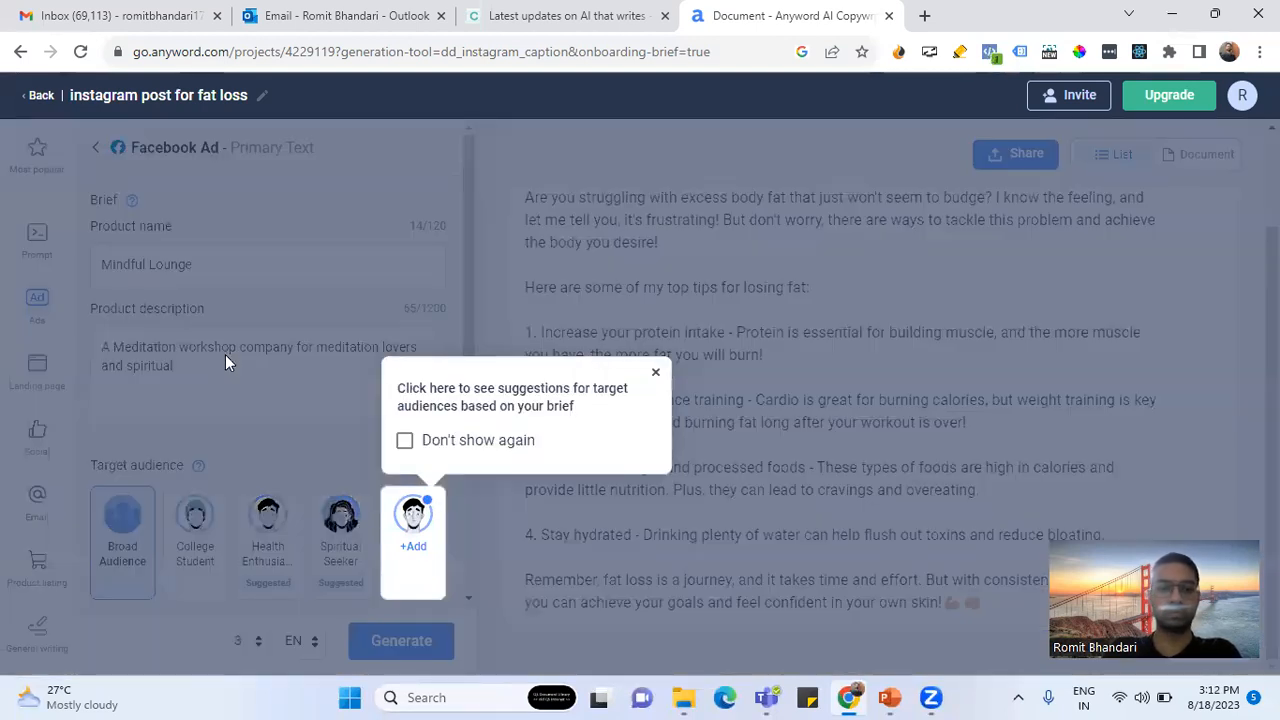
Dismiss the target audience suggestions and complete the product description so it ends with "and spirituality seekers"
click(226, 362)
click(1120, 129)
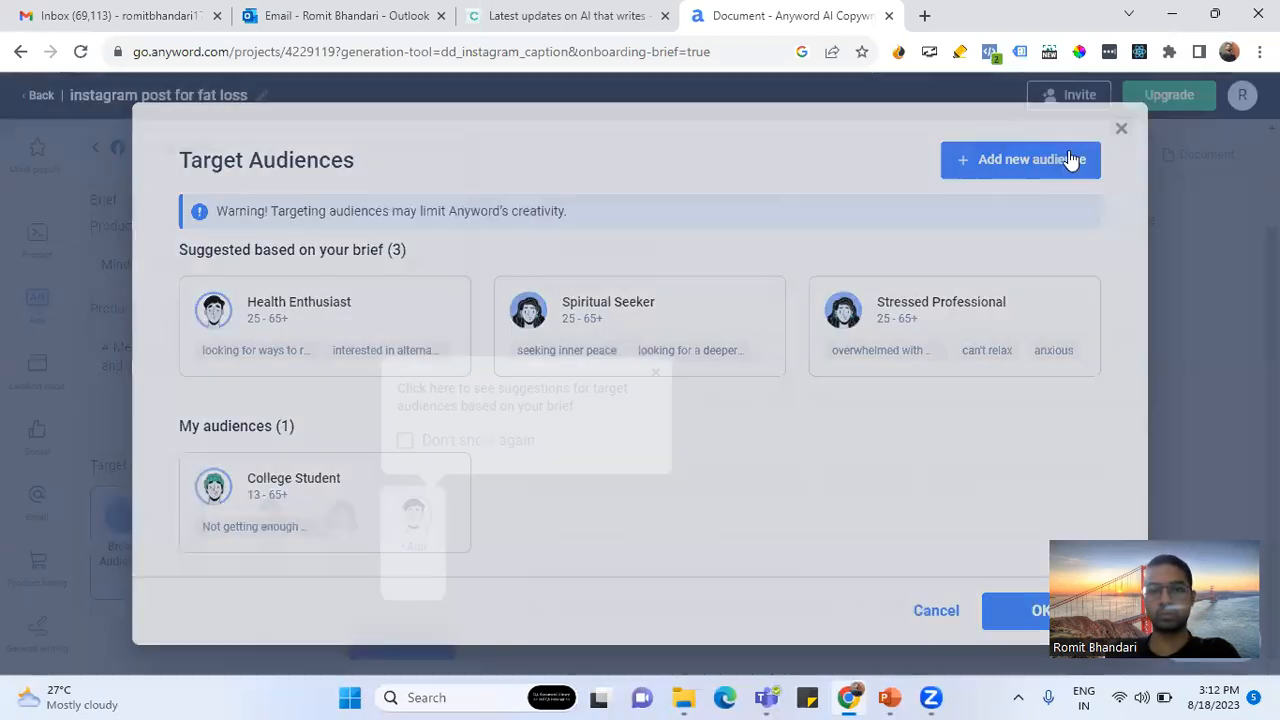
click(656, 372)
click(225, 375)
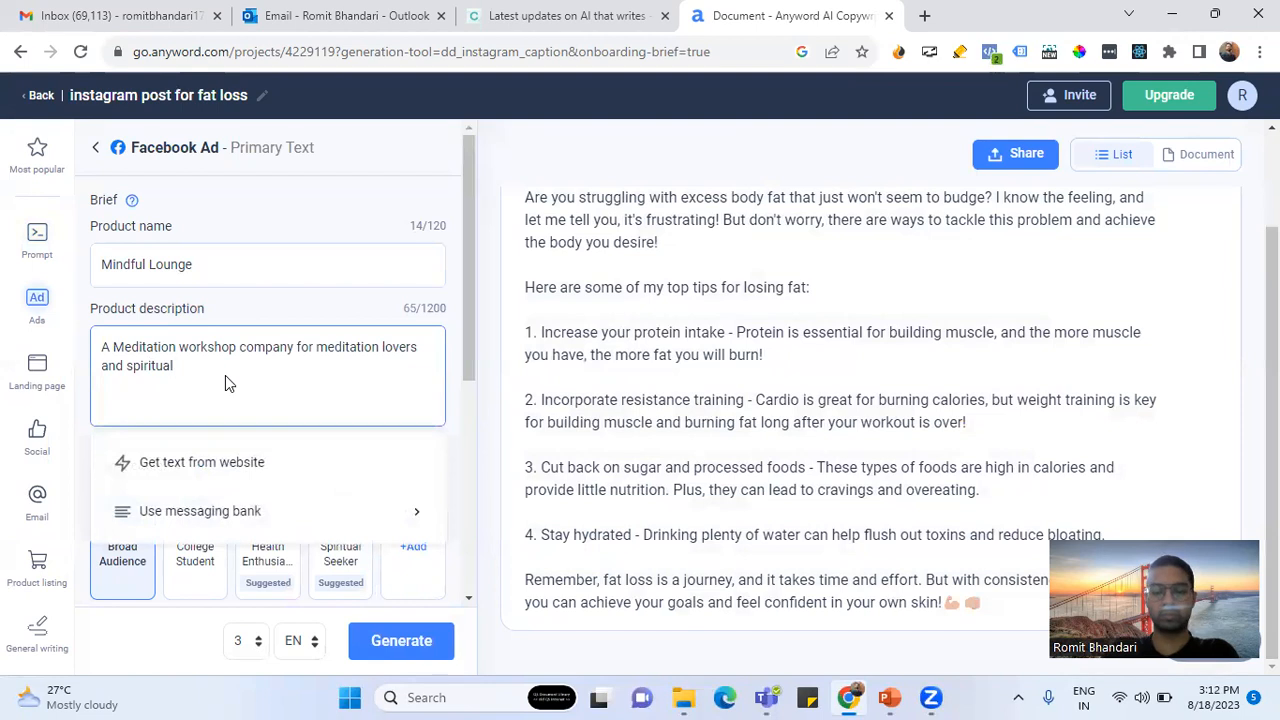
text(ity seek)
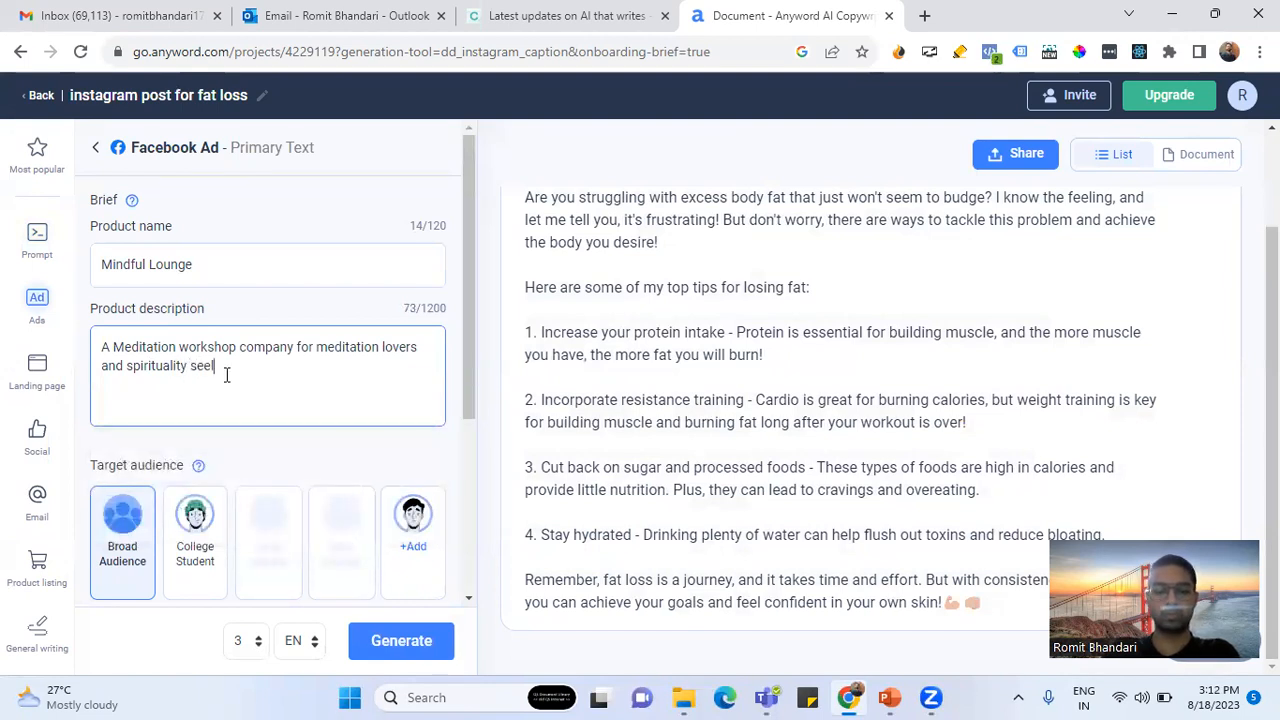
text(ers)
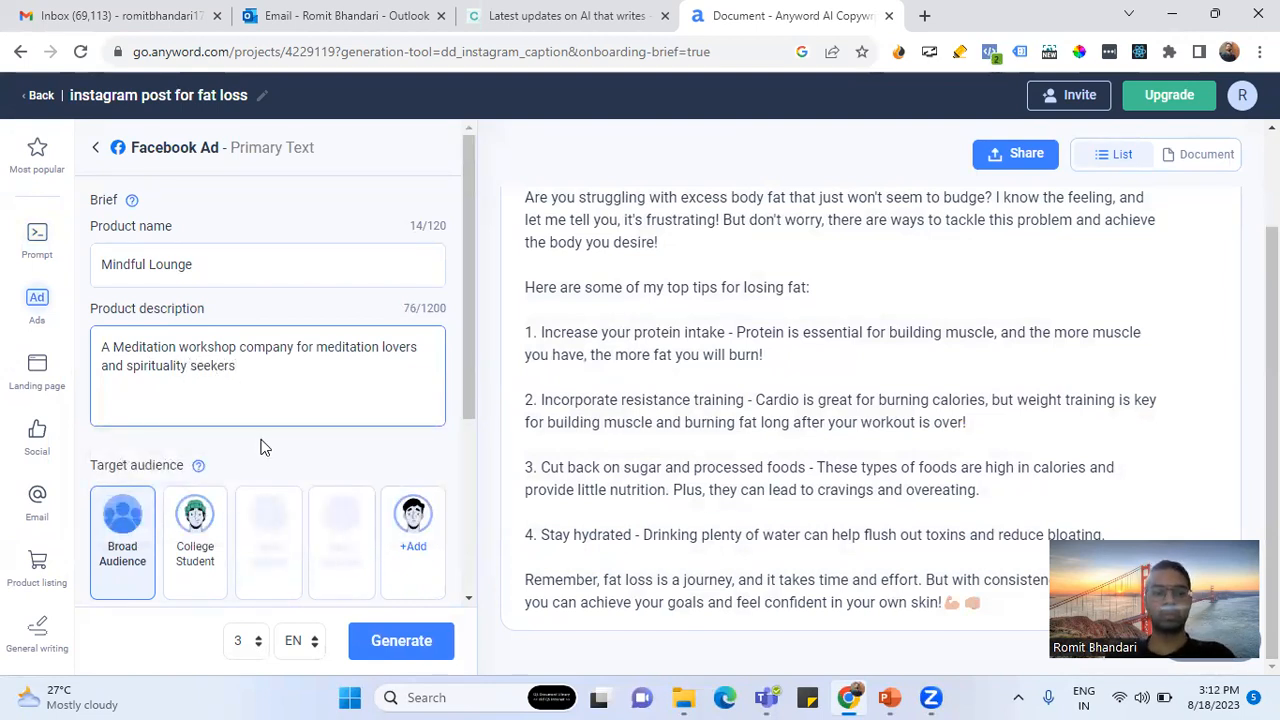
Select the suggested Spiritual Seeker target audience and open its persona for editing
scroll(255, 454, down, 2)
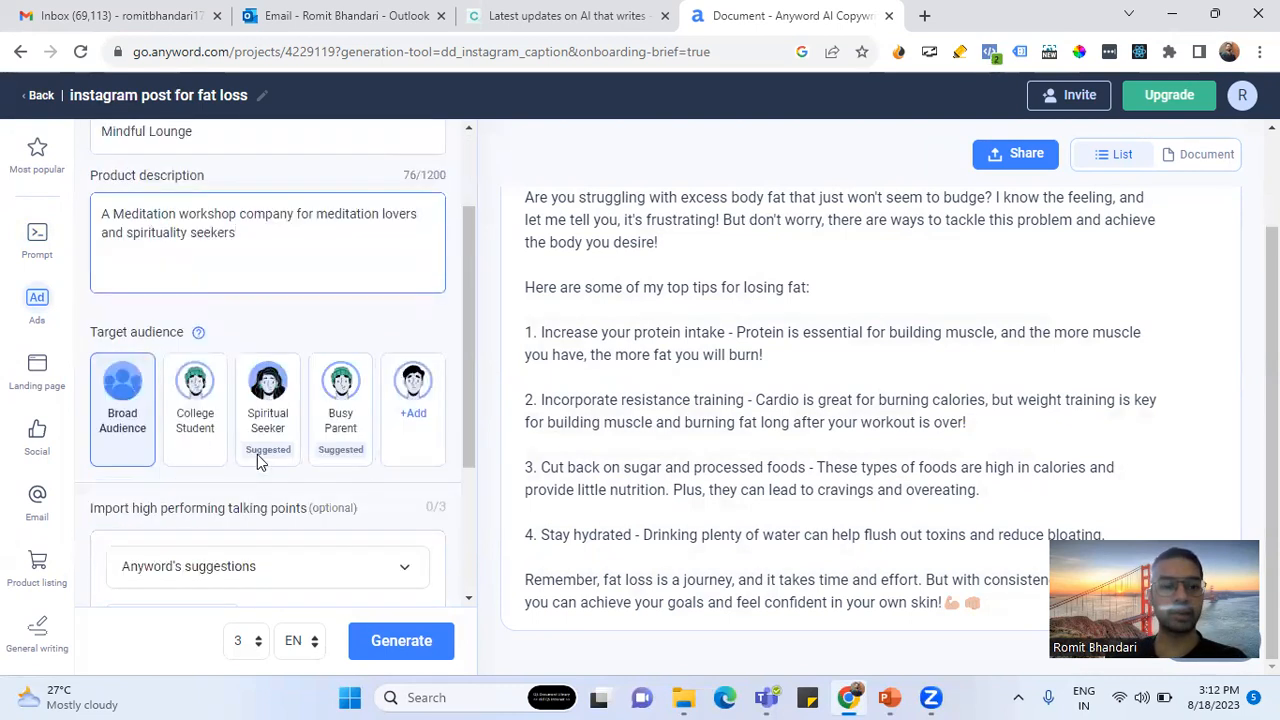
mouse_move(190, 272)
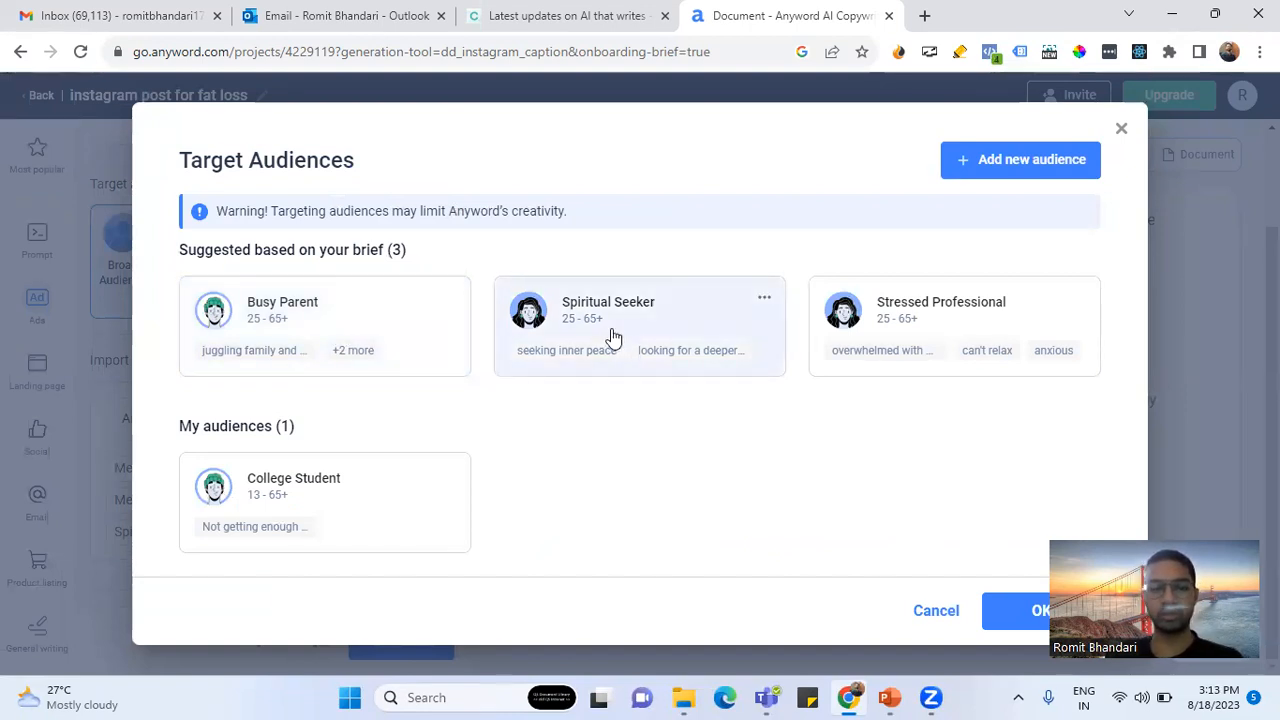
click(597, 337)
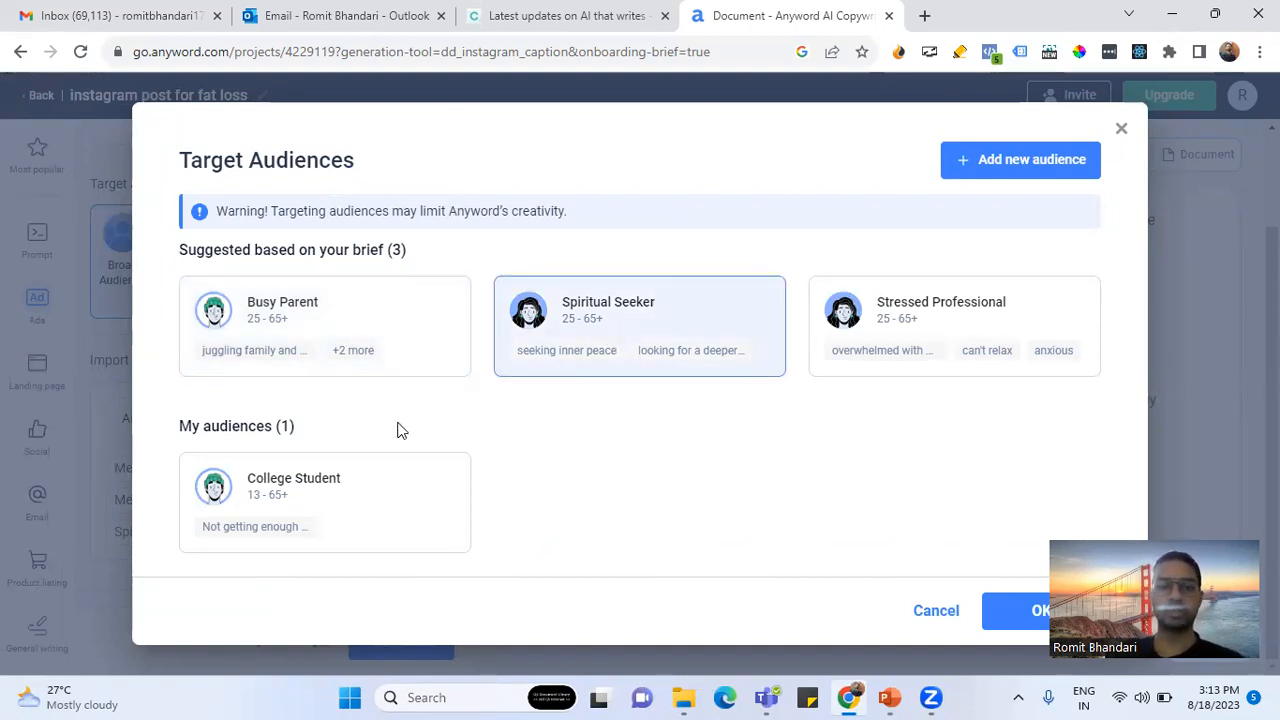
click(757, 302)
click(656, 349)
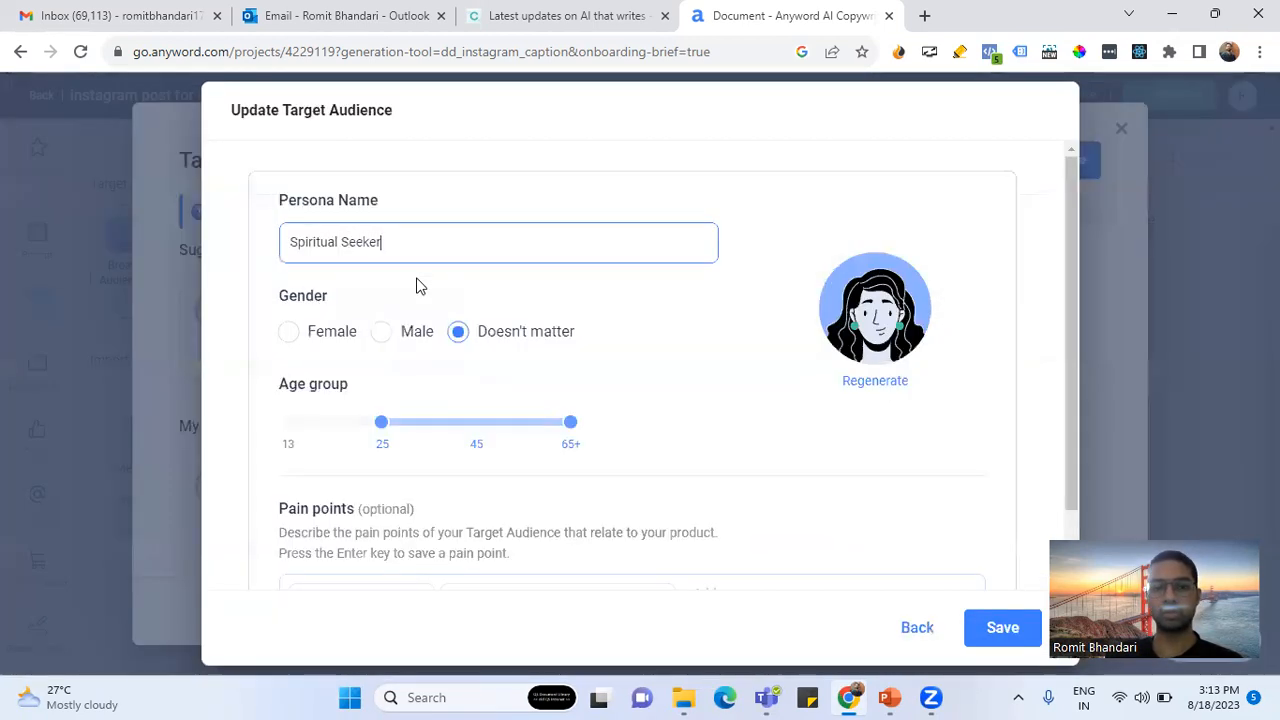
Try a lower age limit of 45 for the Spiritual Seeker persona and set it back to 25
click(384, 428)
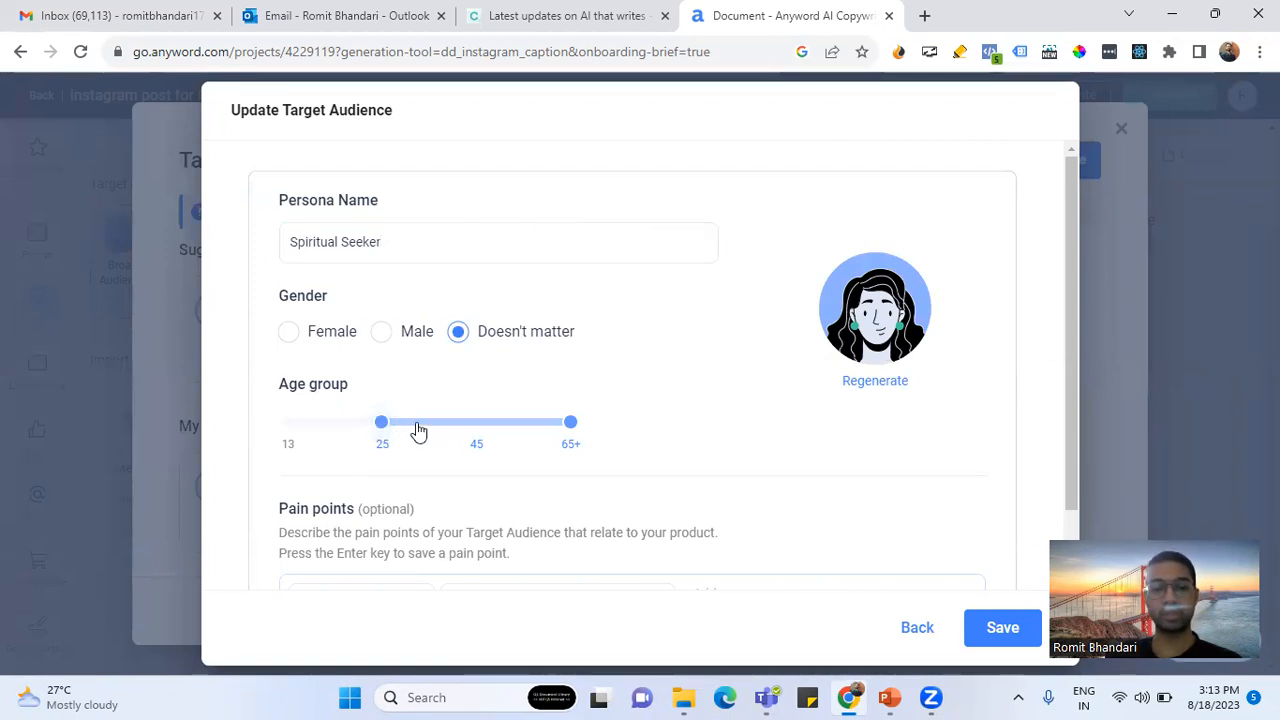
click(470, 436)
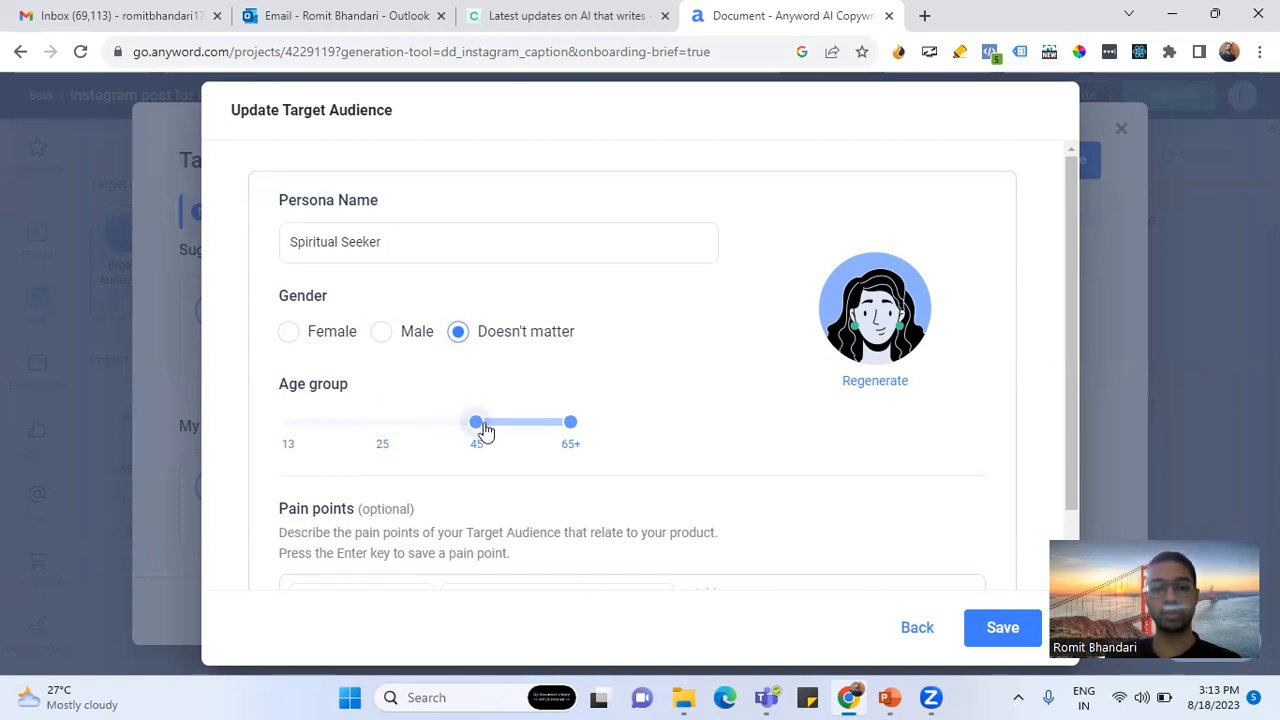
click(380, 436)
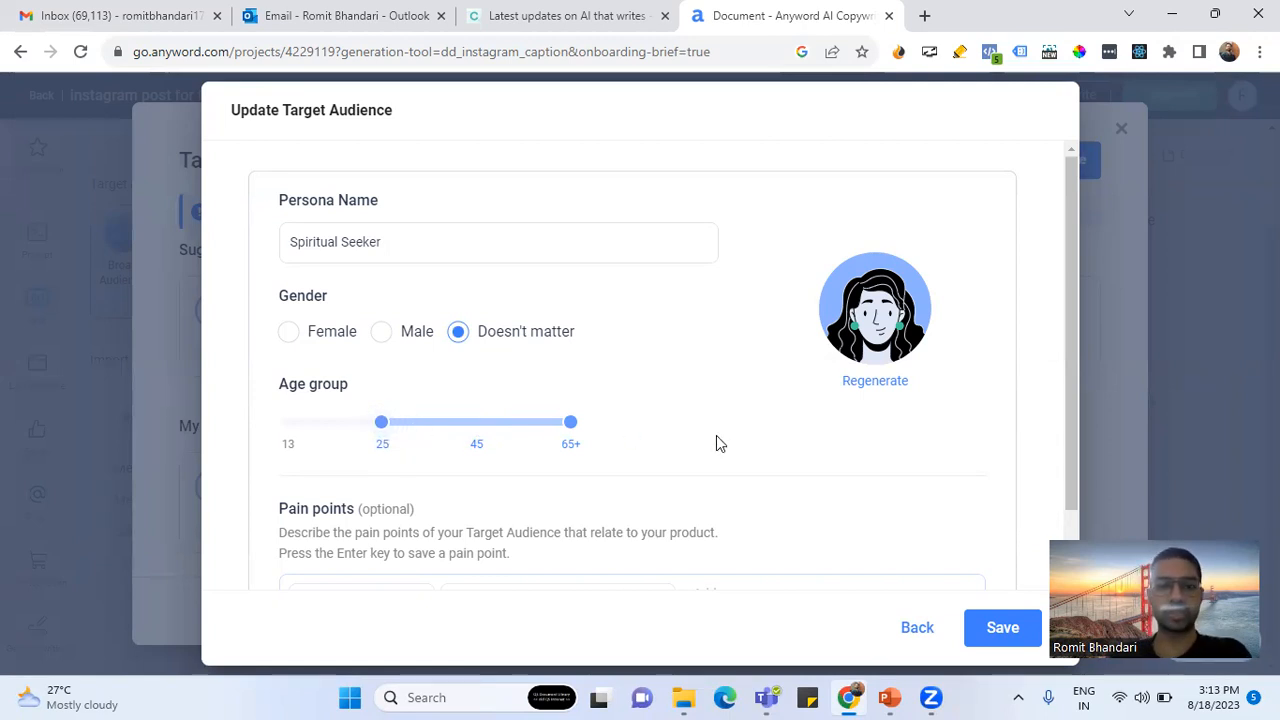
Check the persona's pain points, save it, and apply Spiritual Seeker as the ad's target audience
scroll(716, 437, down, 1)
scroll(716, 437, up, 1)
scroll(718, 440, down, 1)
click(993, 630)
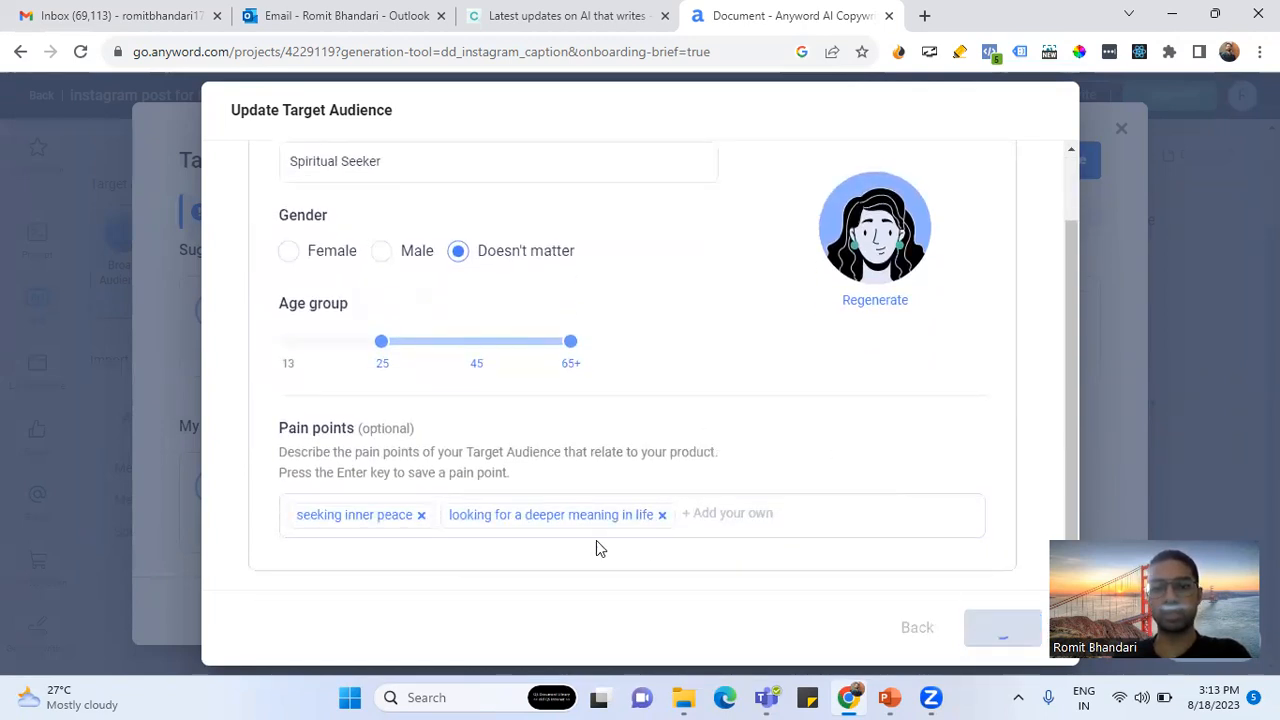
click(1024, 618)
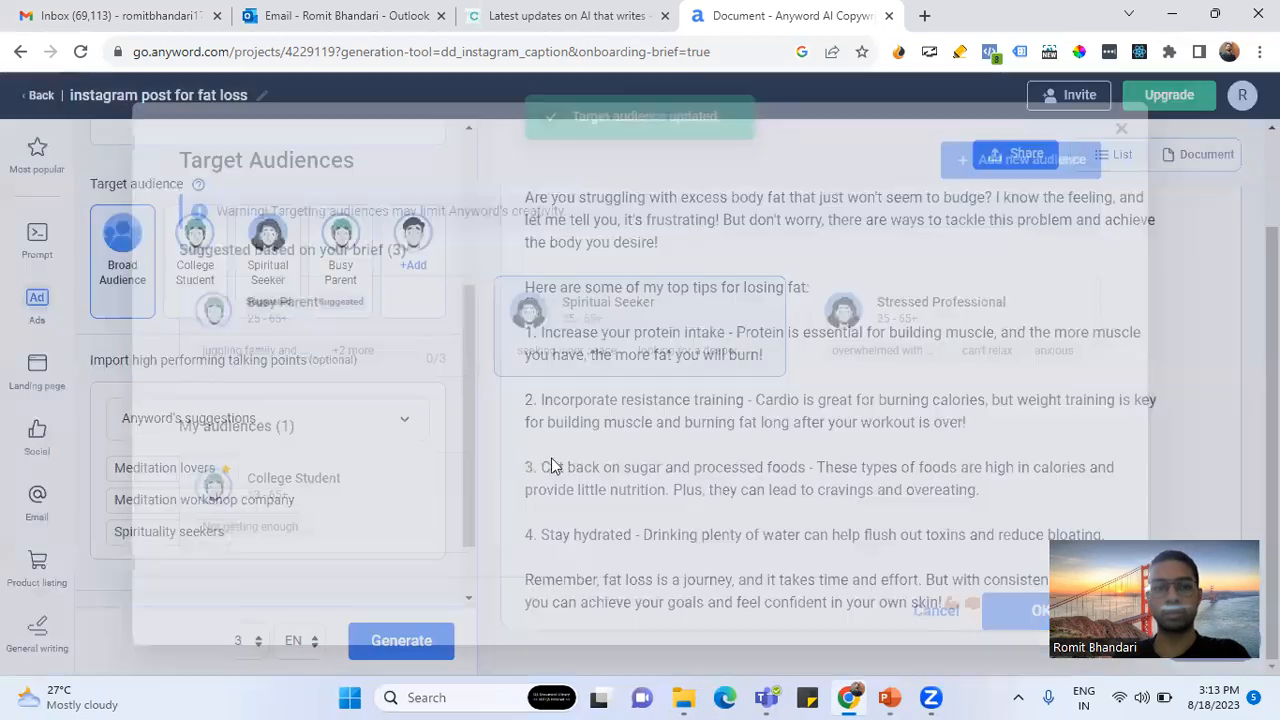
Include the suggested talking points Meditation lovers, Meditation workshop company and Spirituality seekers in the ad
click(199, 469)
click(220, 500)
click(205, 530)
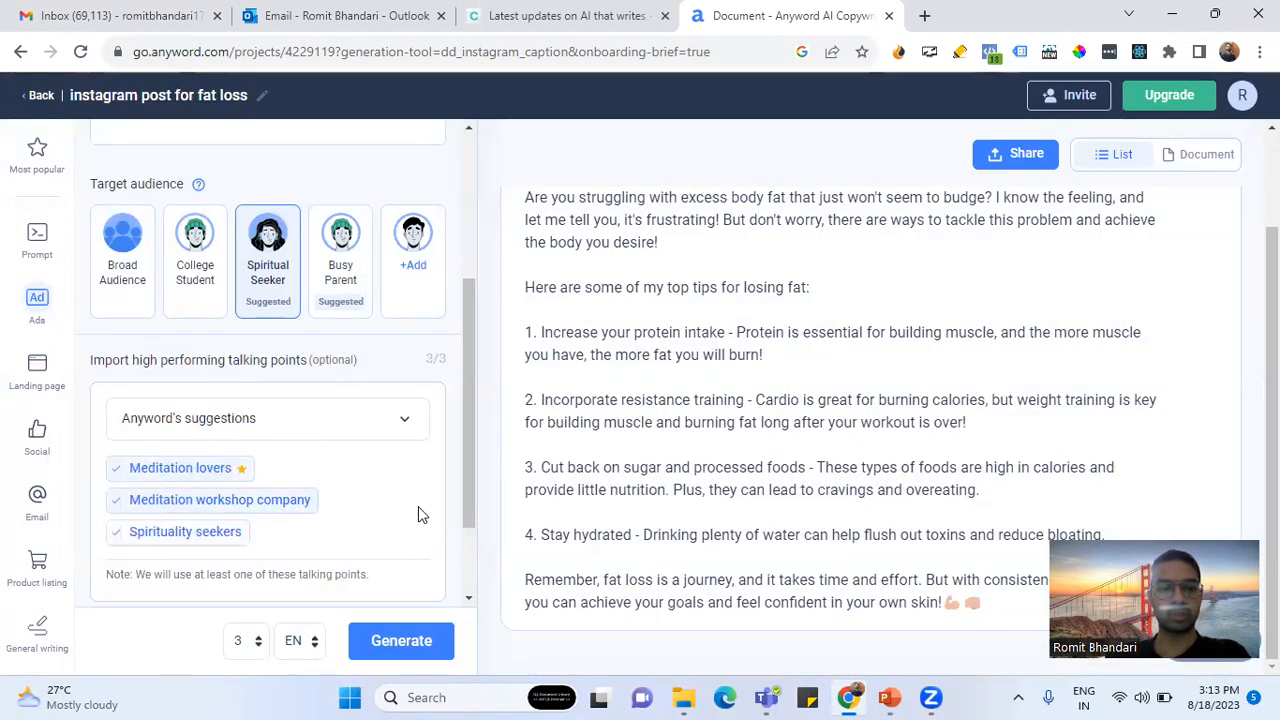
scroll(418, 510, down, 1)
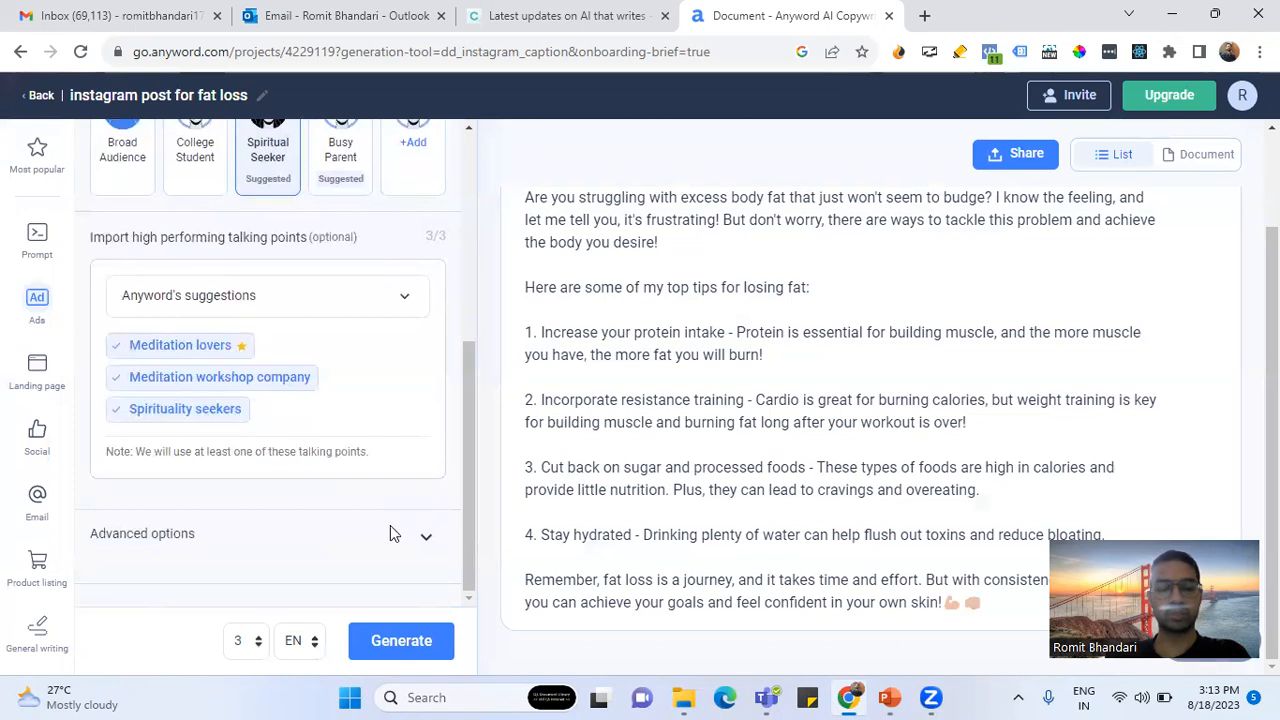
Generate the Mindful Lounge Facebook ad texts, dismiss the score details tip, and close the first ad's insights
click(403, 640)
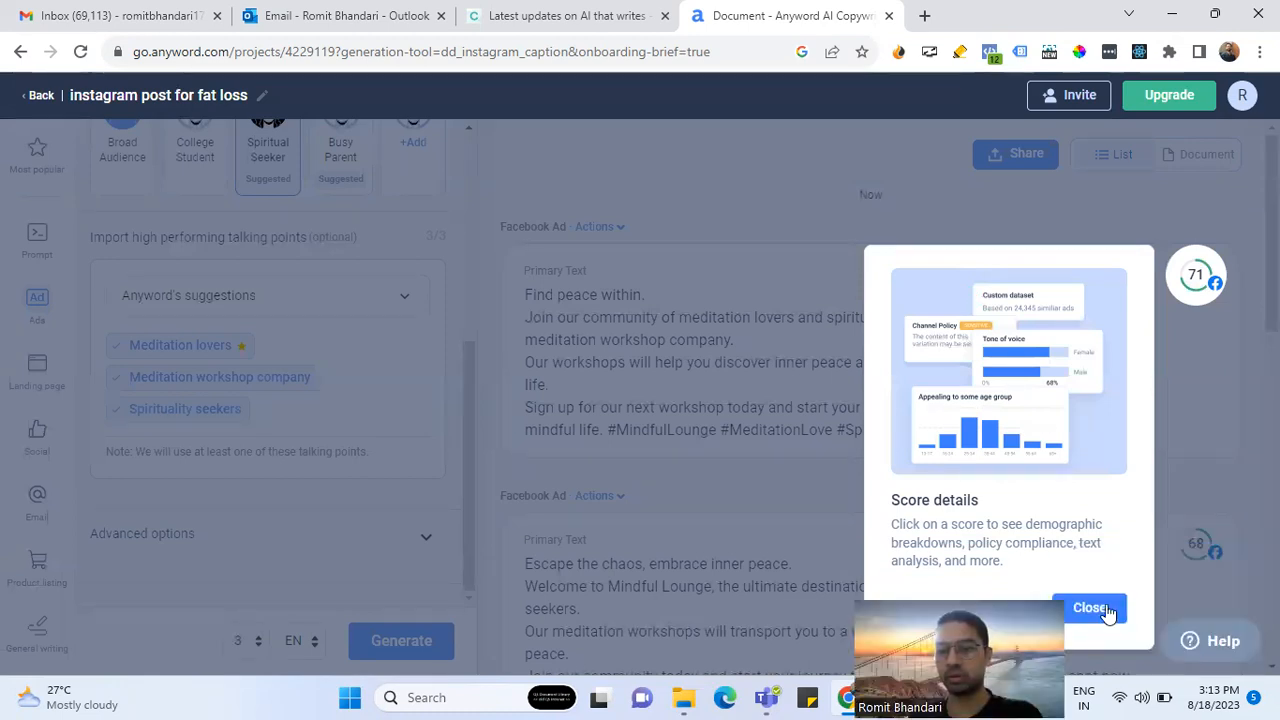
click(1092, 607)
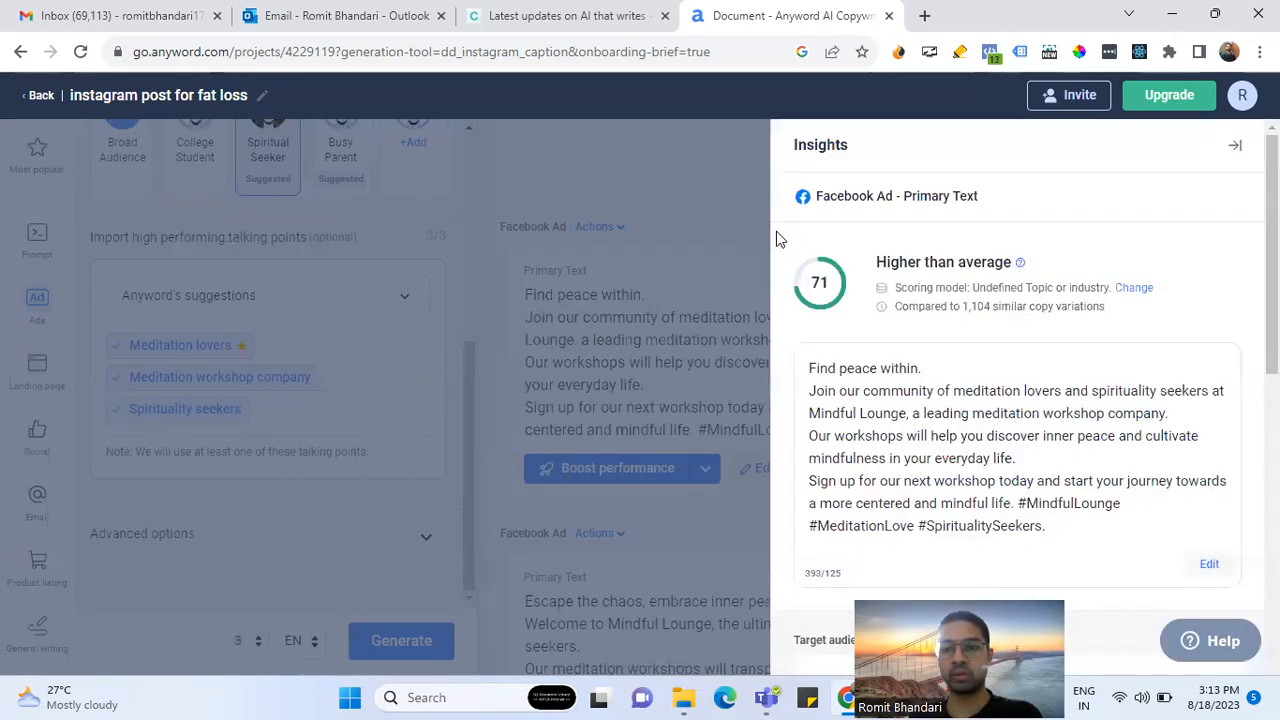
click(1237, 149)
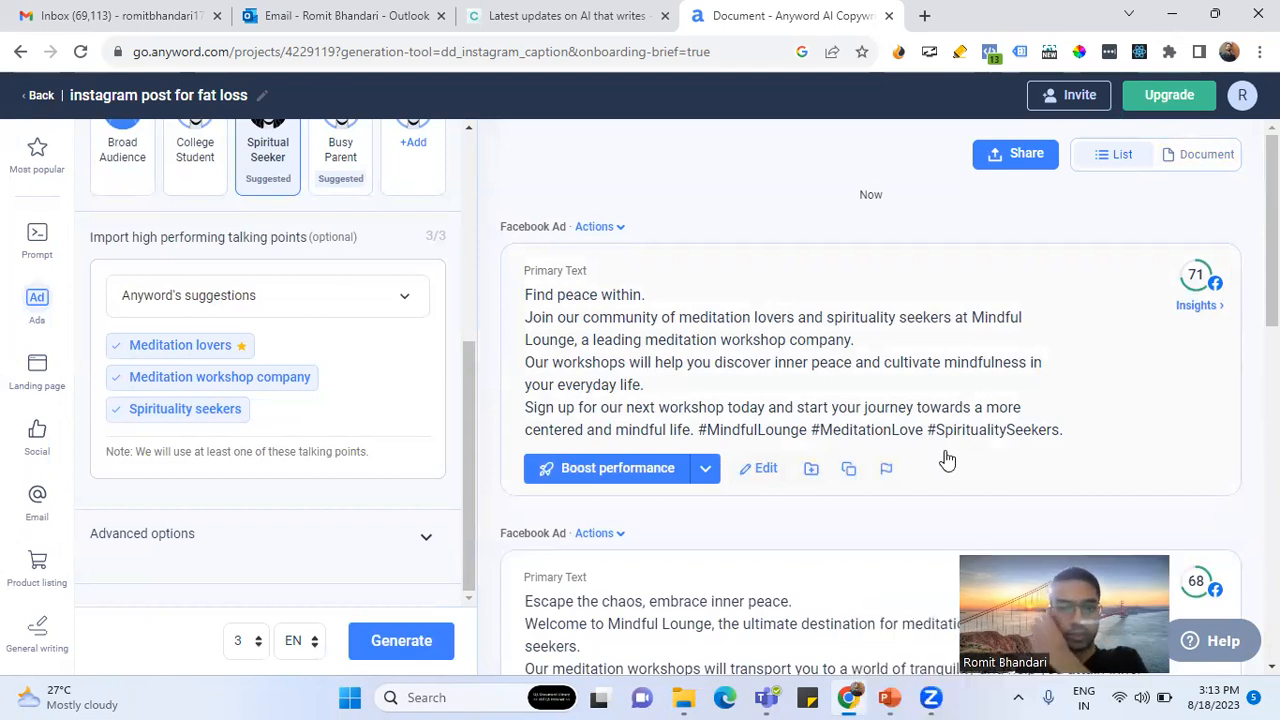
Read through the generated Facebook ad texts and check the actions available for the last one
click(702, 391)
scroll(702, 391, down, 3)
scroll(702, 391, up, 2)
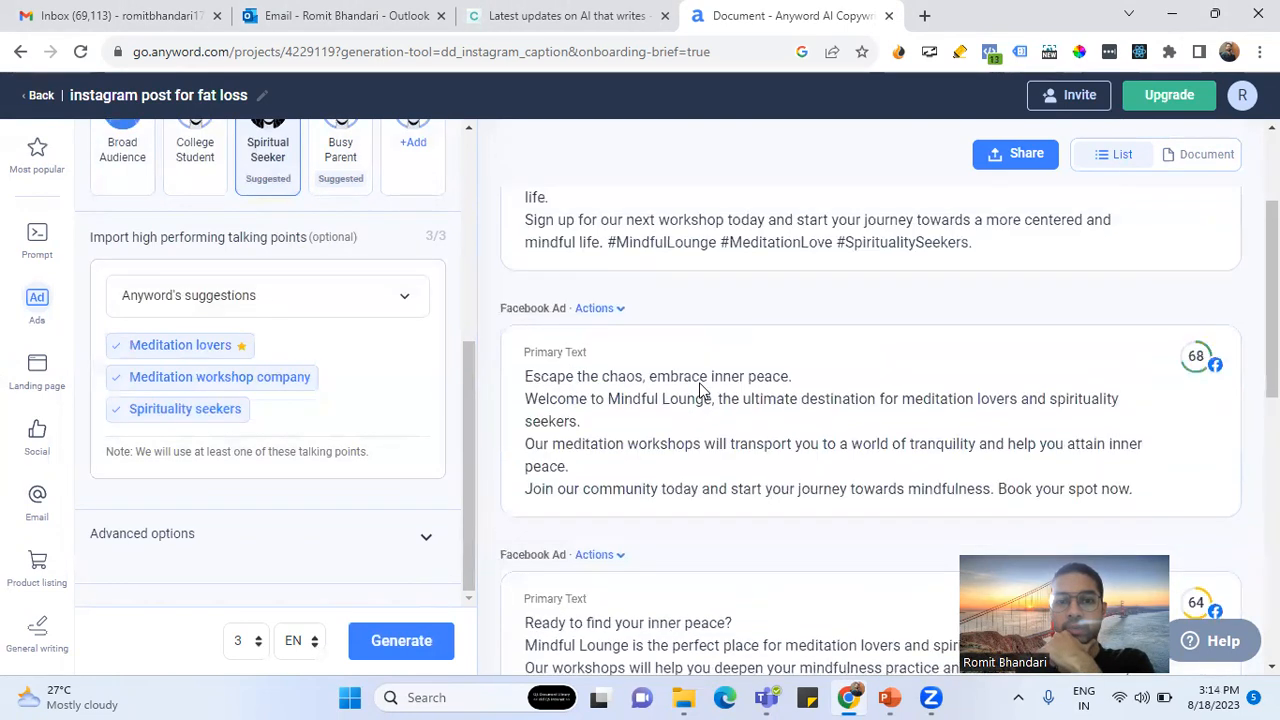
scroll(702, 391, up, 1)
scroll(702, 391, down, 2)
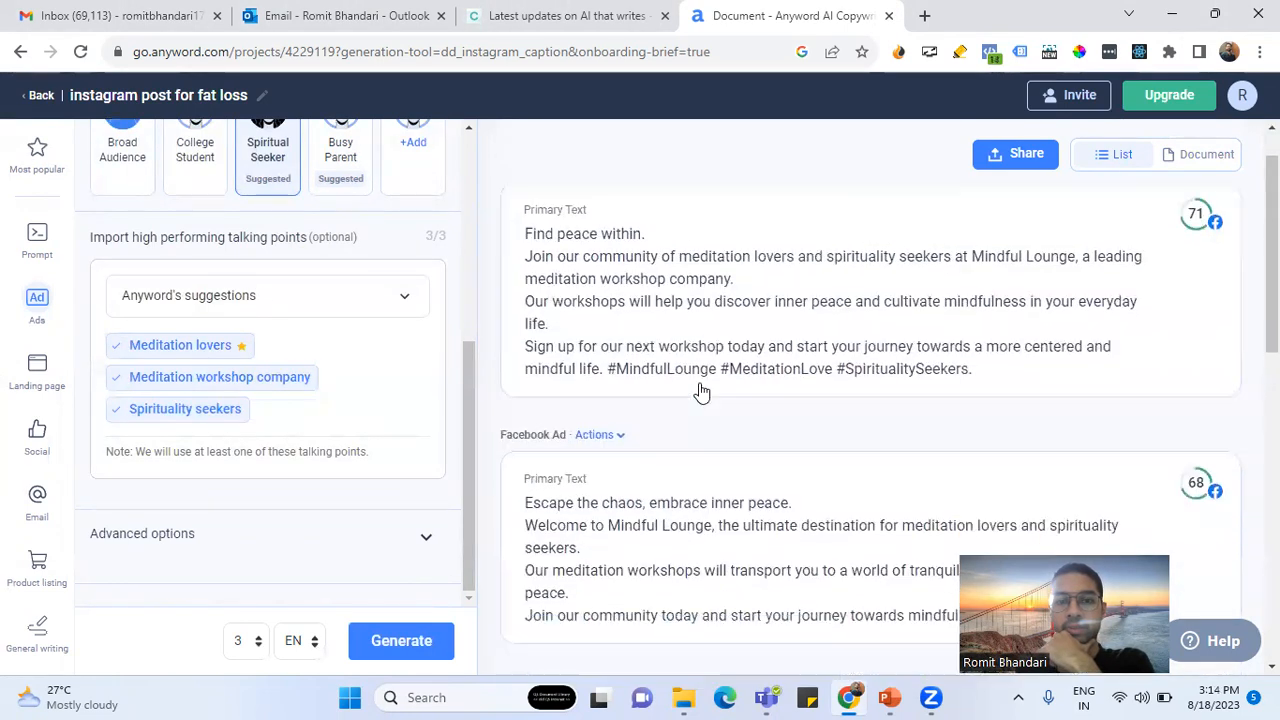
scroll(702, 391, down, 2)
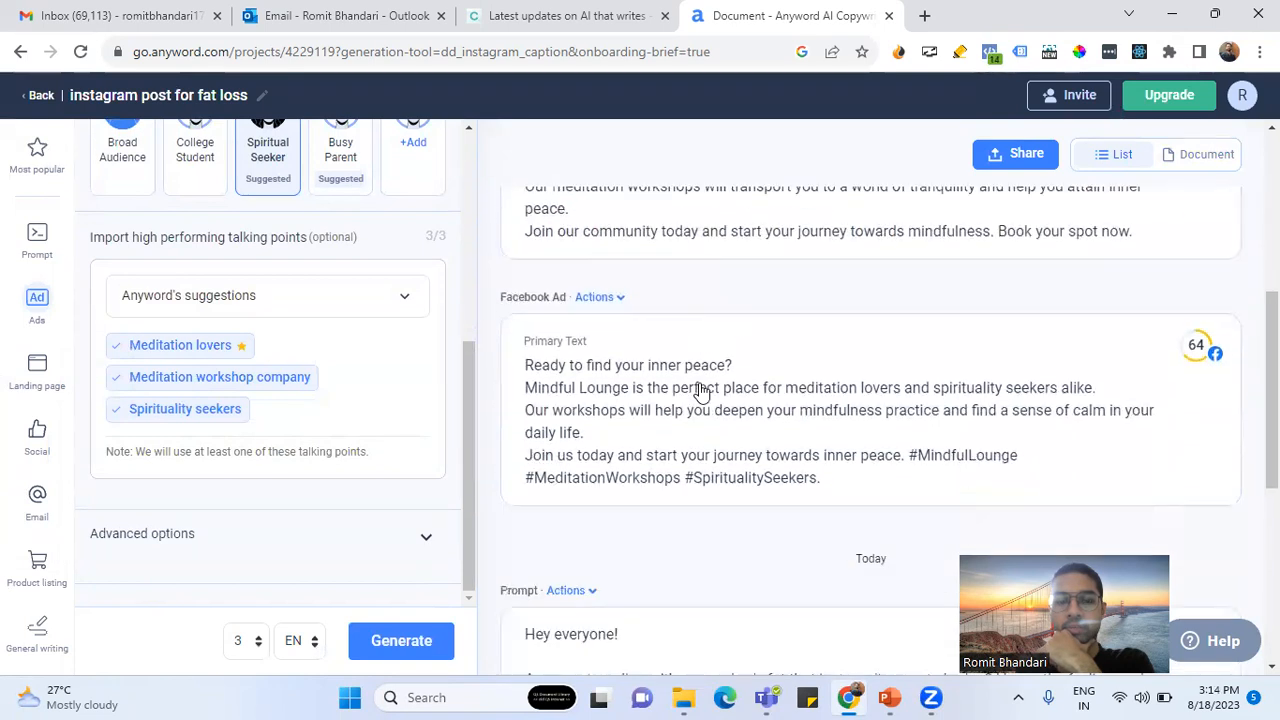
click(622, 273)
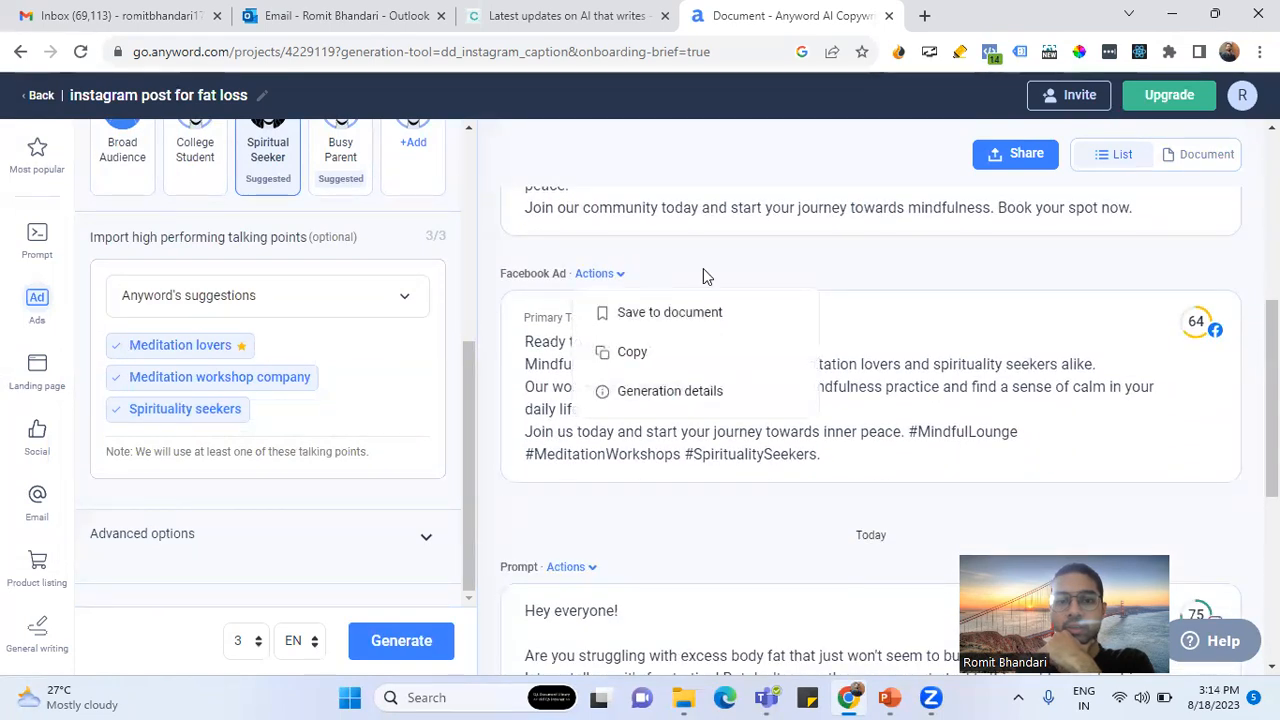
click(866, 284)
scroll(740, 425, down, 3)
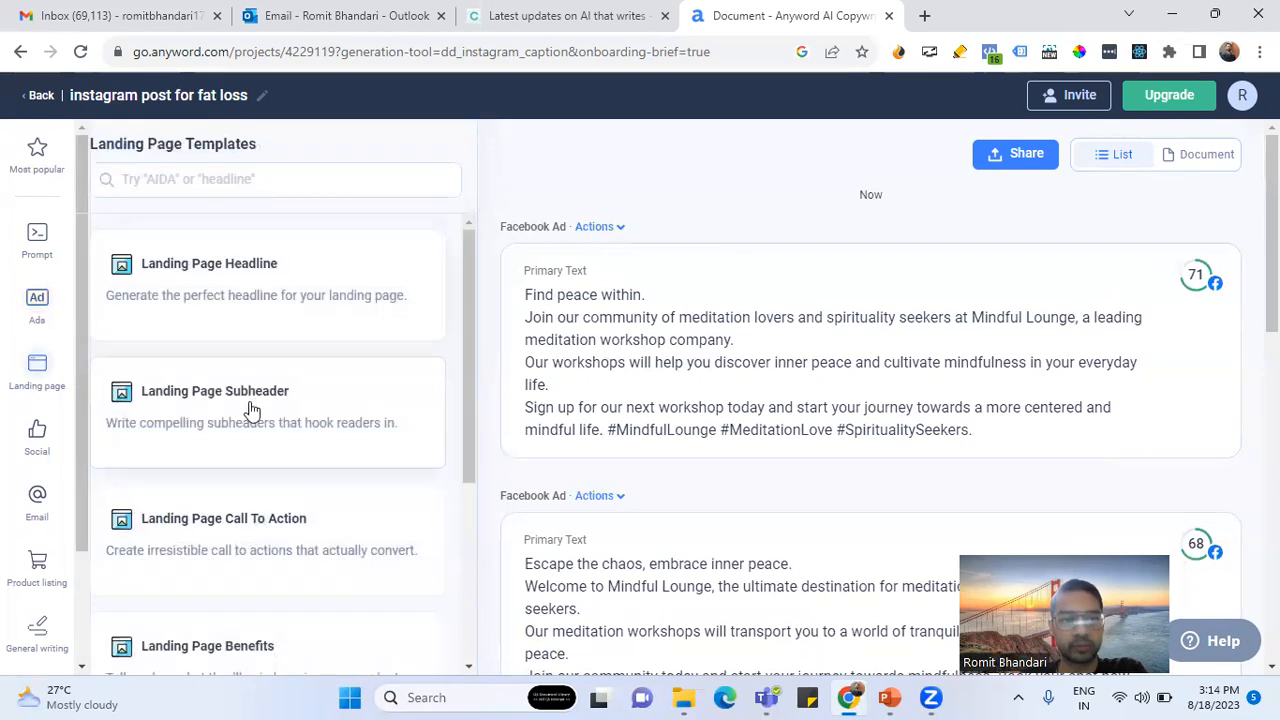
Generate three Landing Page Headline variations for Mindful Lounge, keeping the filled-in brief and the Spiritual Seeker audience
click(255, 322)
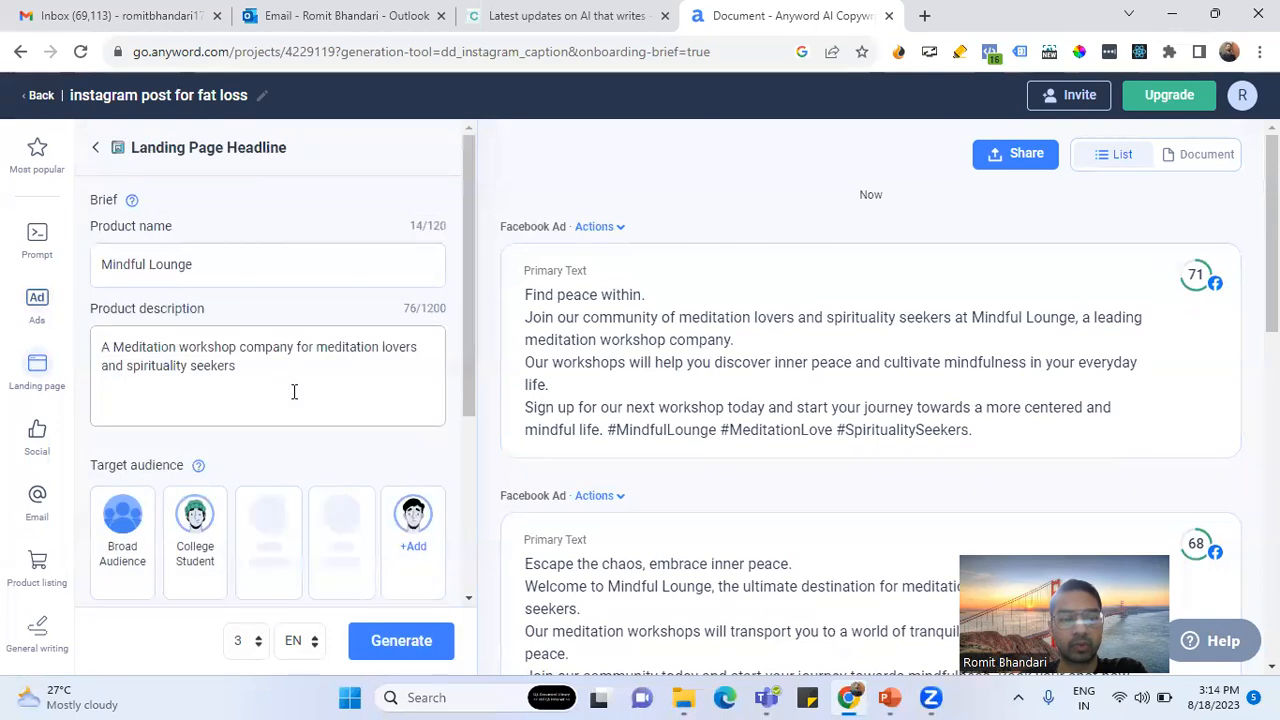
scroll(294, 391, down, 3)
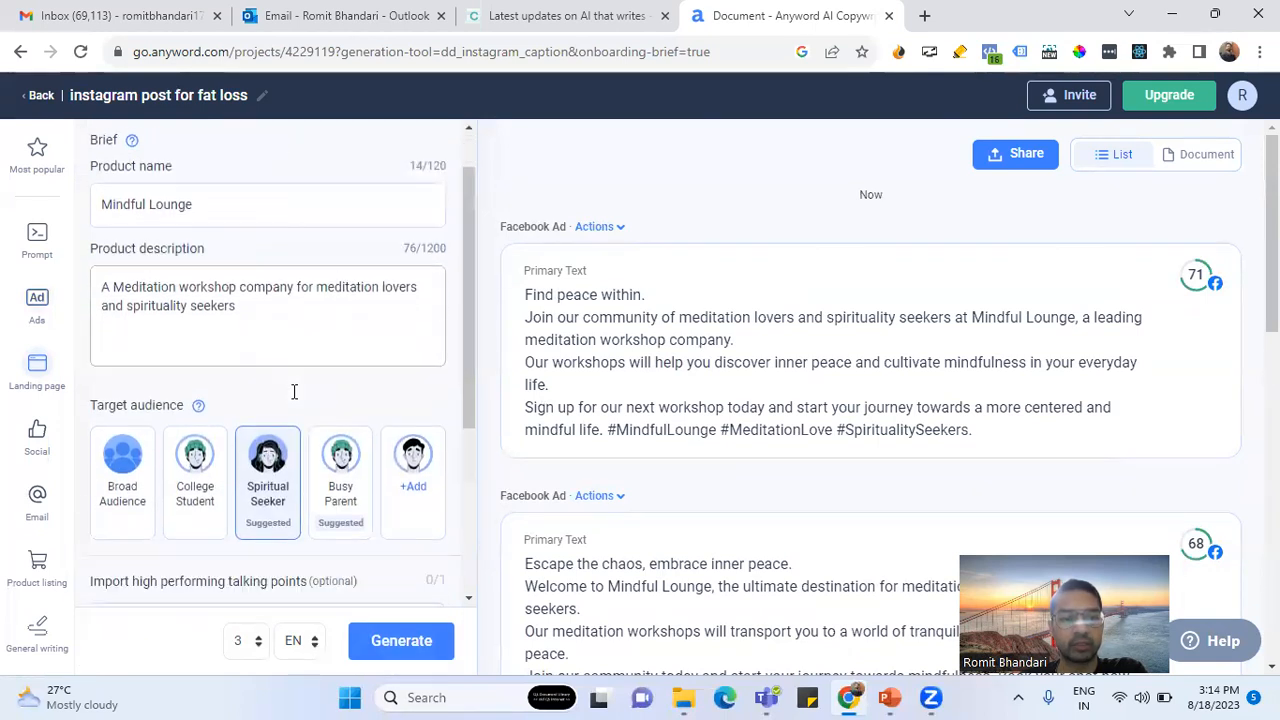
scroll(306, 449, up, 3)
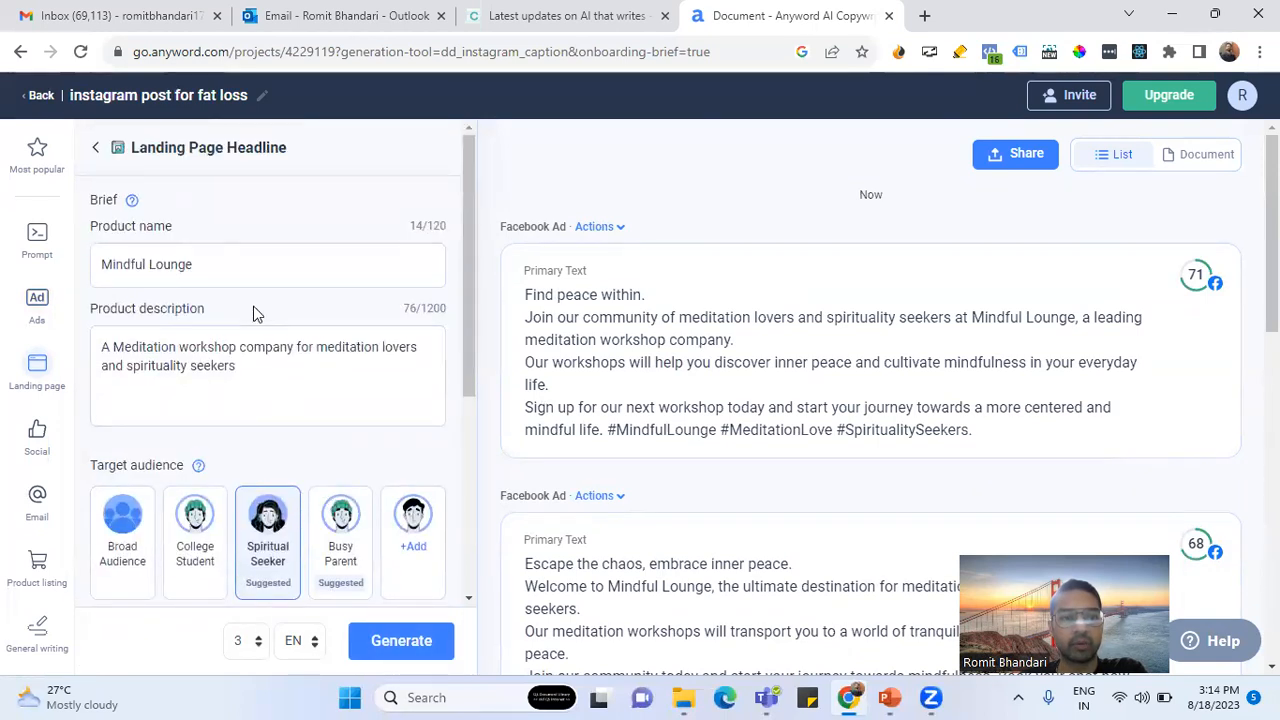
scroll(251, 315, down, 3)
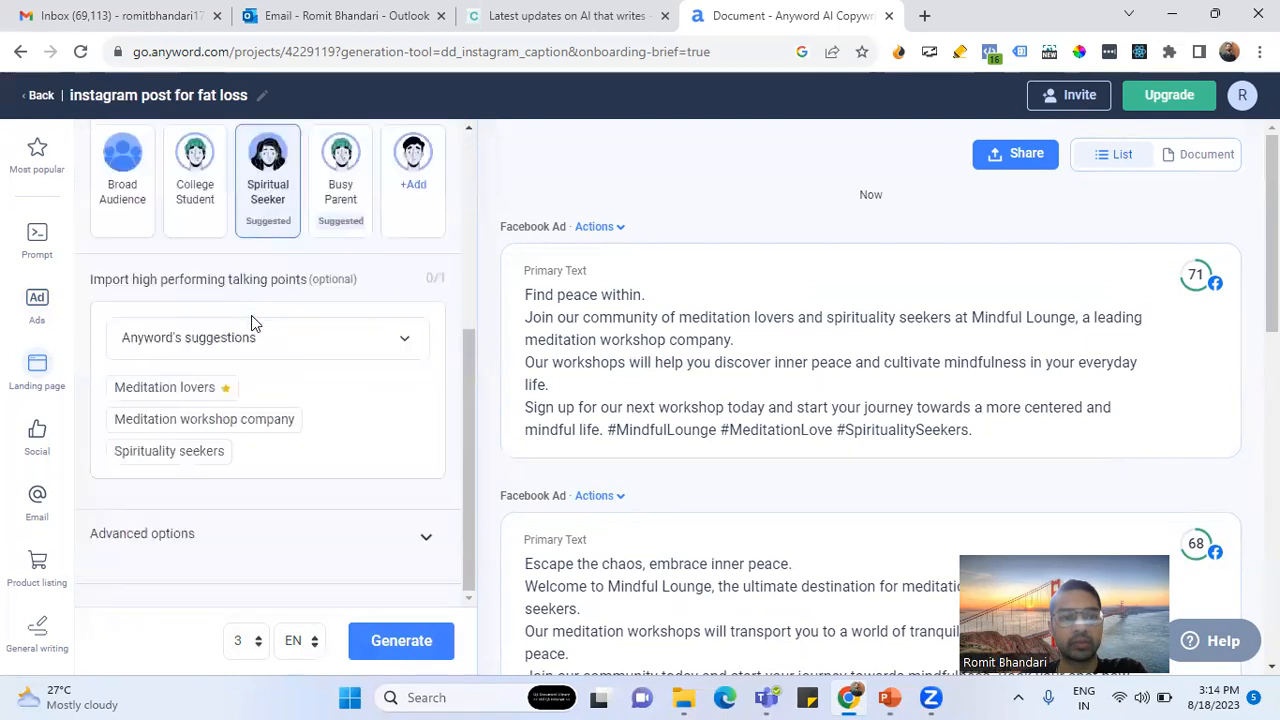
click(393, 638)
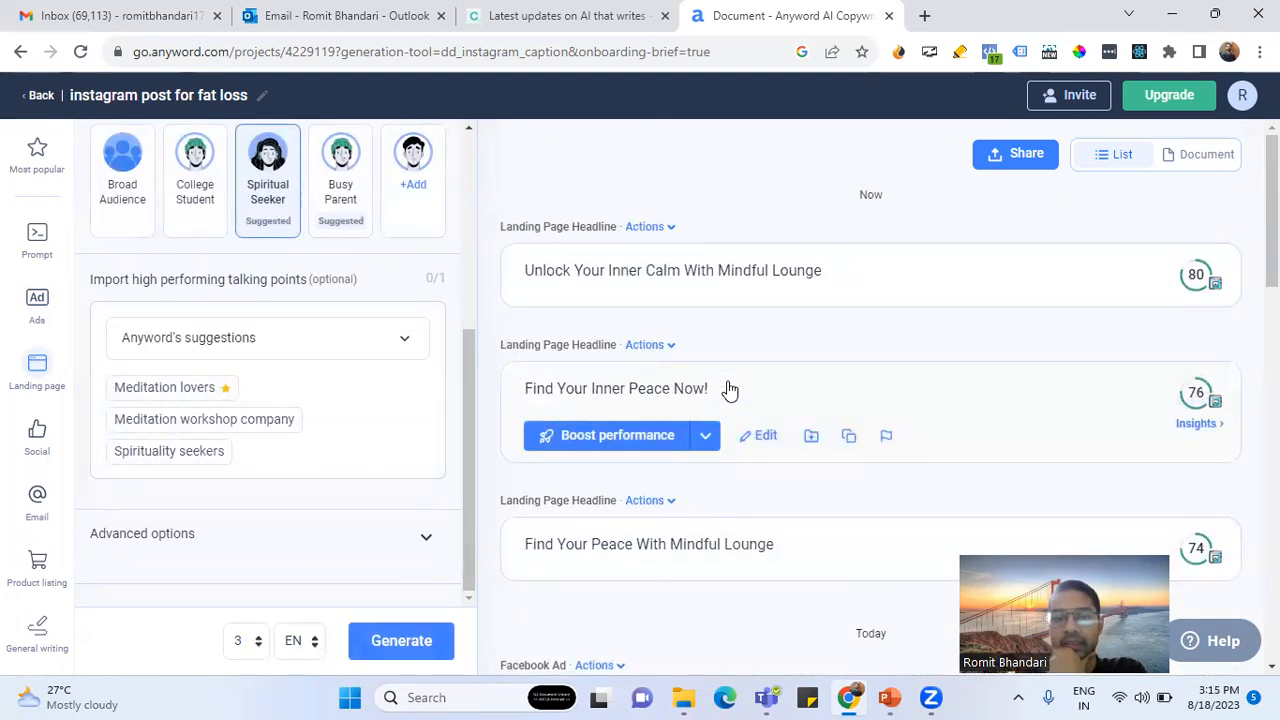
Compare the generated landing page headlines and their scores with the earlier Facebook ads below them
scroll(728, 390, down, 2)
scroll(706, 446, down, 2)
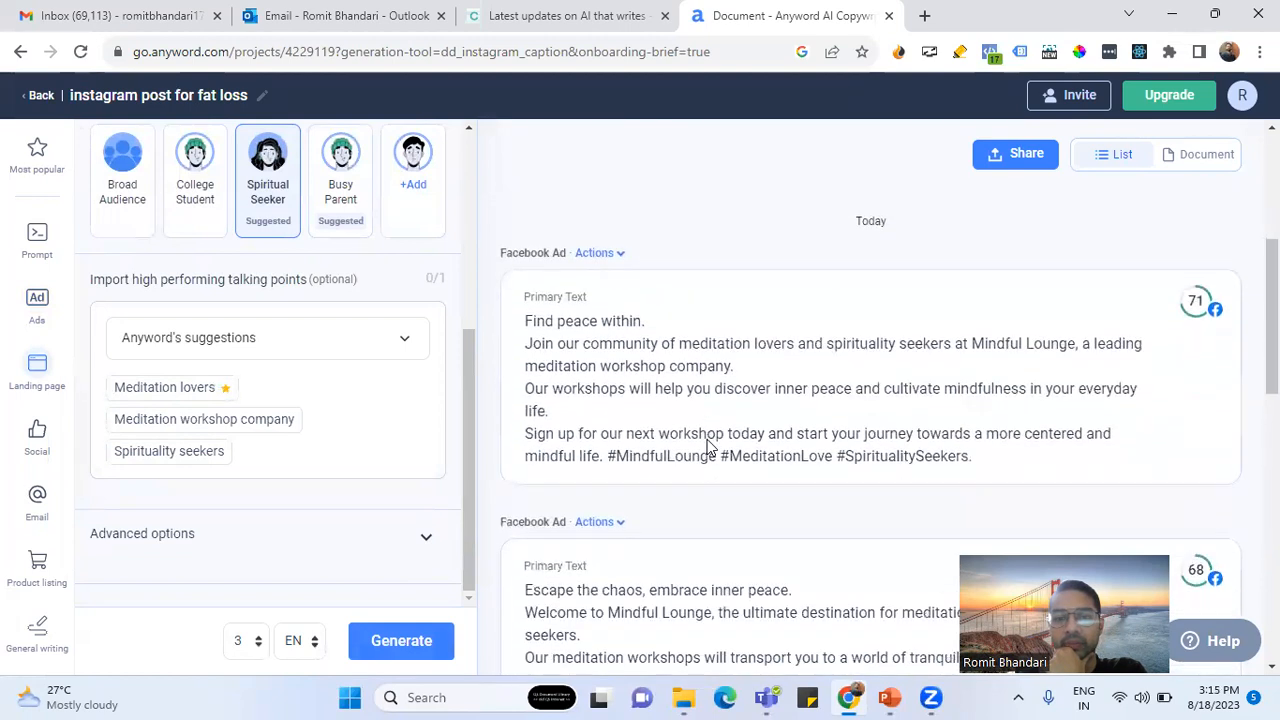
scroll(708, 445, up, 3)
scroll(729, 370, up, 1)
scroll(731, 368, down, 2)
scroll(731, 368, up, 2)
scroll(731, 368, down, 3)
scroll(731, 370, up, 3)
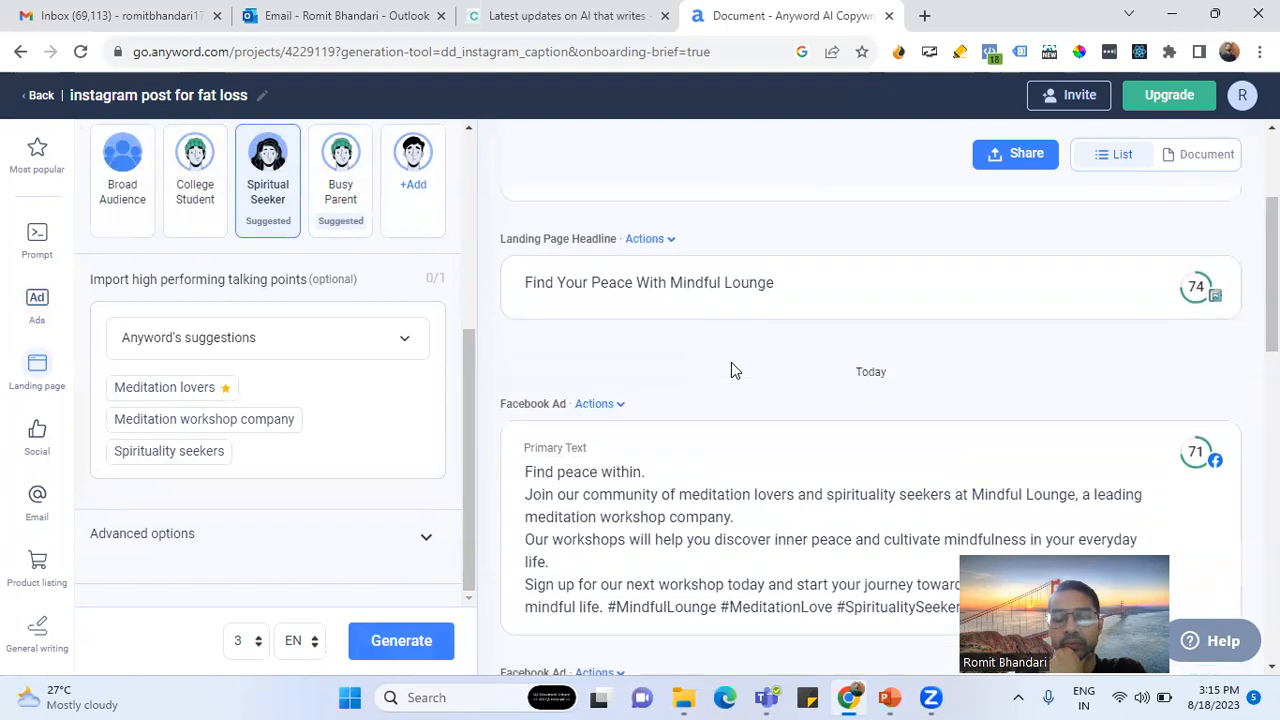
mouse_move(723, 294)
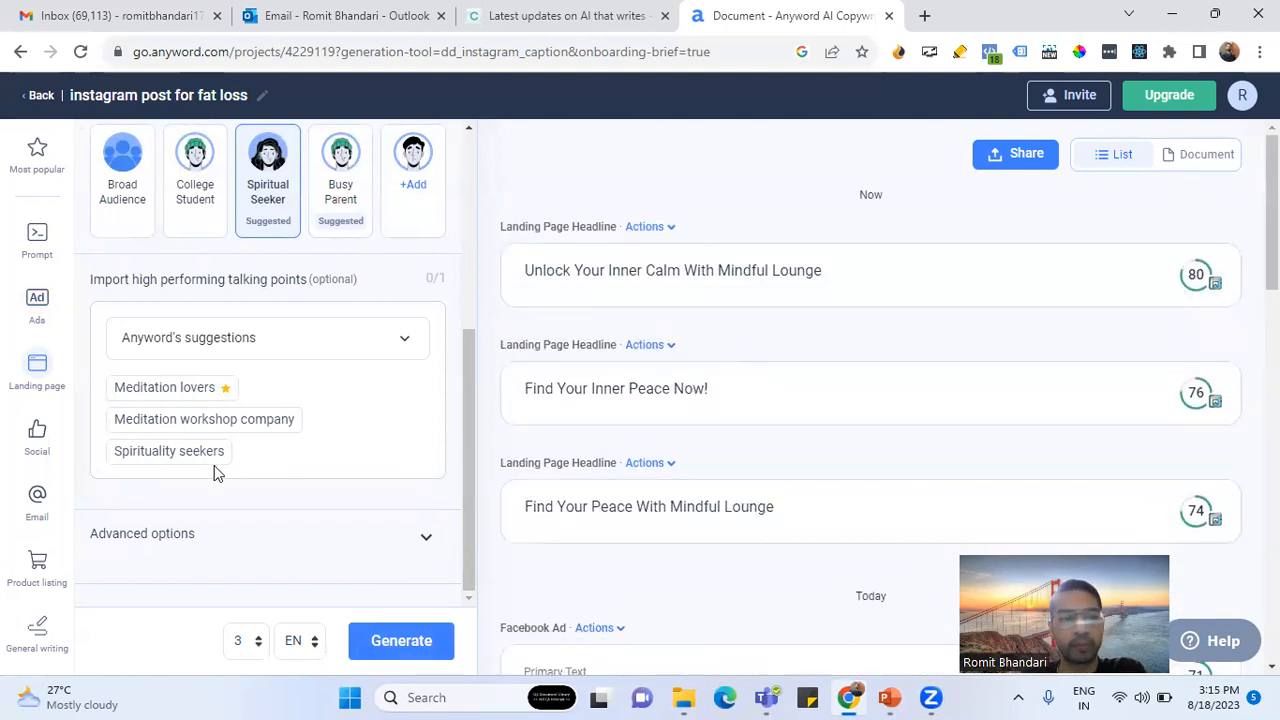
Look at the Social templates, and examine the earlier fat loss Instagram post and its caption score
click(37, 445)
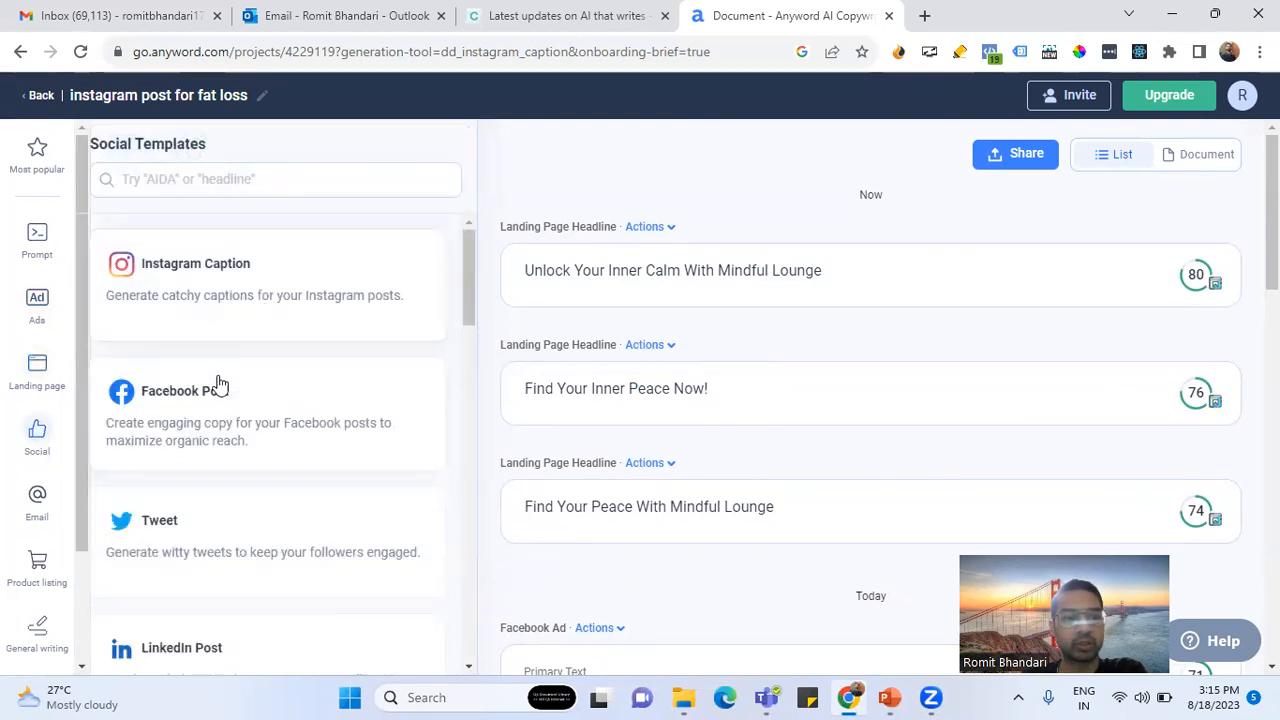
click(280, 320)
scroll(340, 360, up, 5)
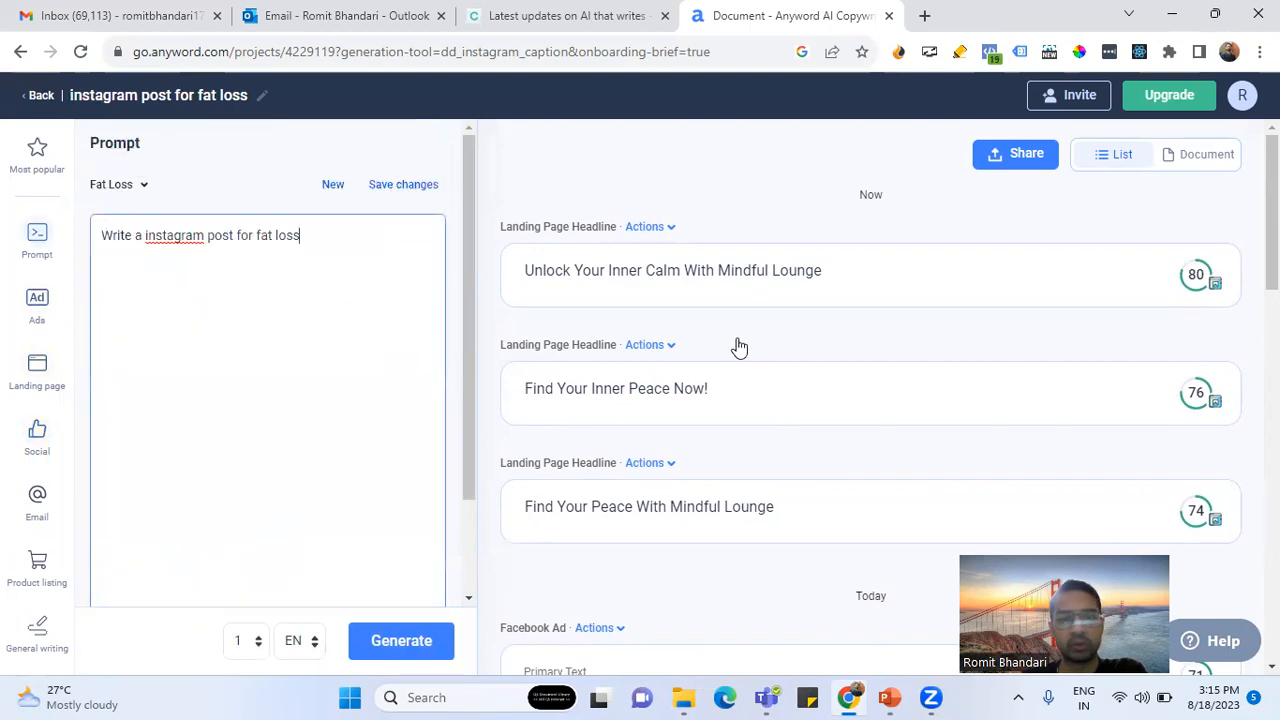
scroll(748, 440, down, 15)
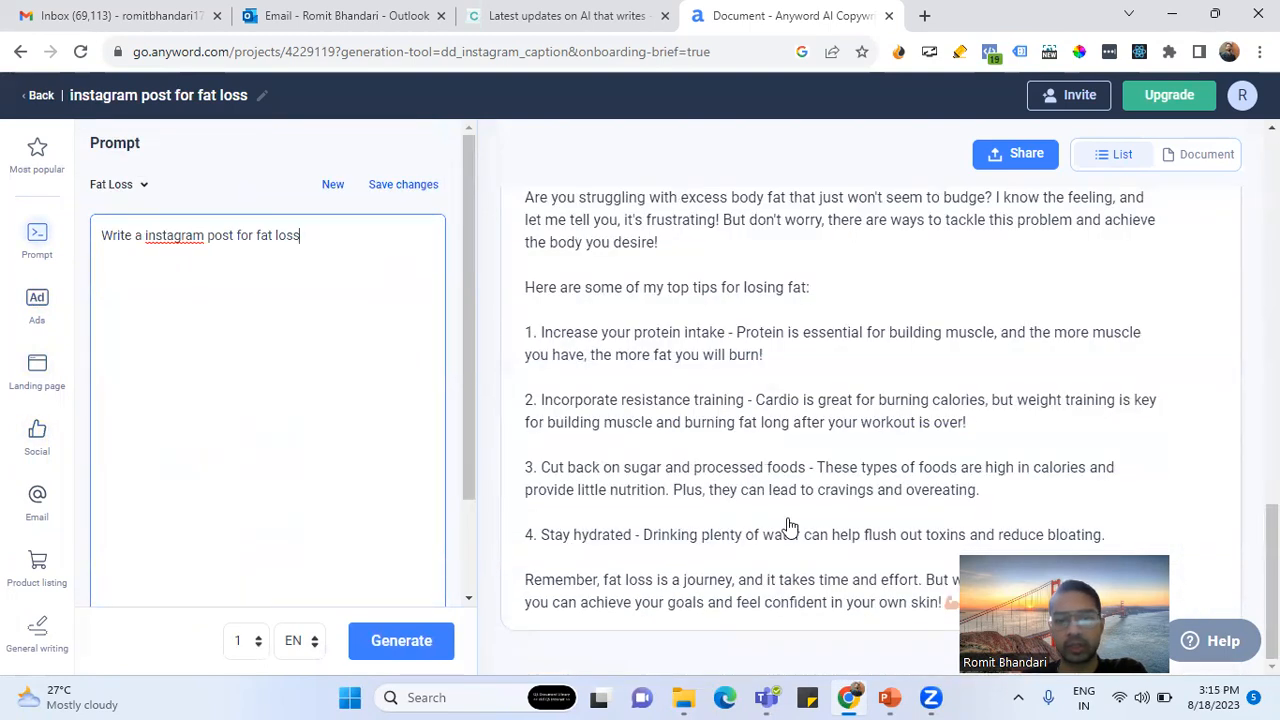
scroll(790, 527, up, 2)
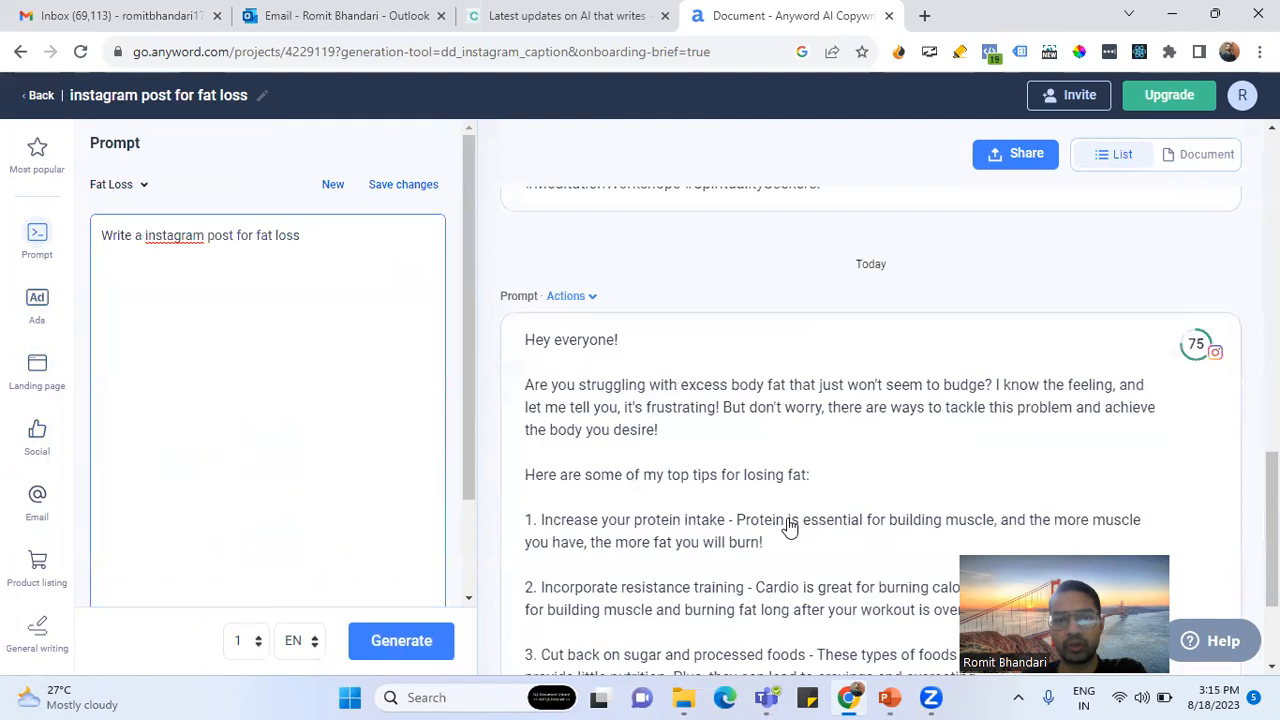
click(592, 297)
scroll(835, 523, down, 2)
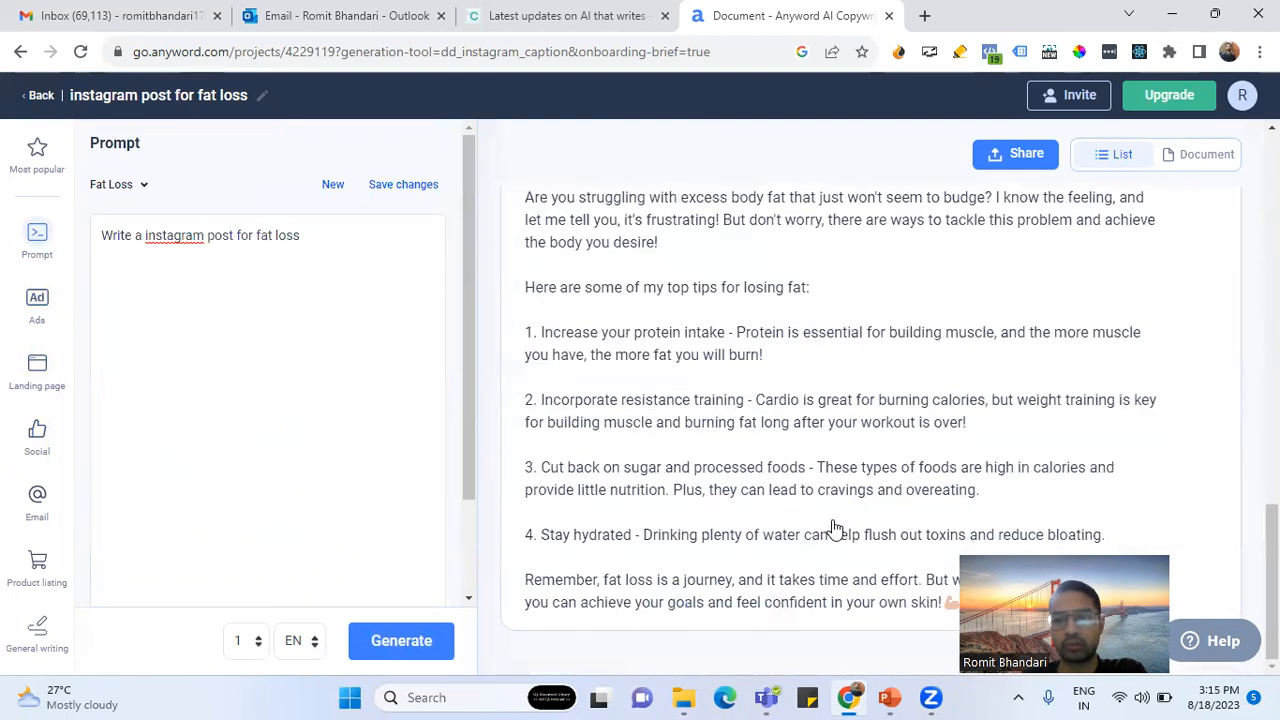
scroll(1153, 329, up, 1)
scroll(1158, 337, up, 1)
mouse_move(1218, 355)
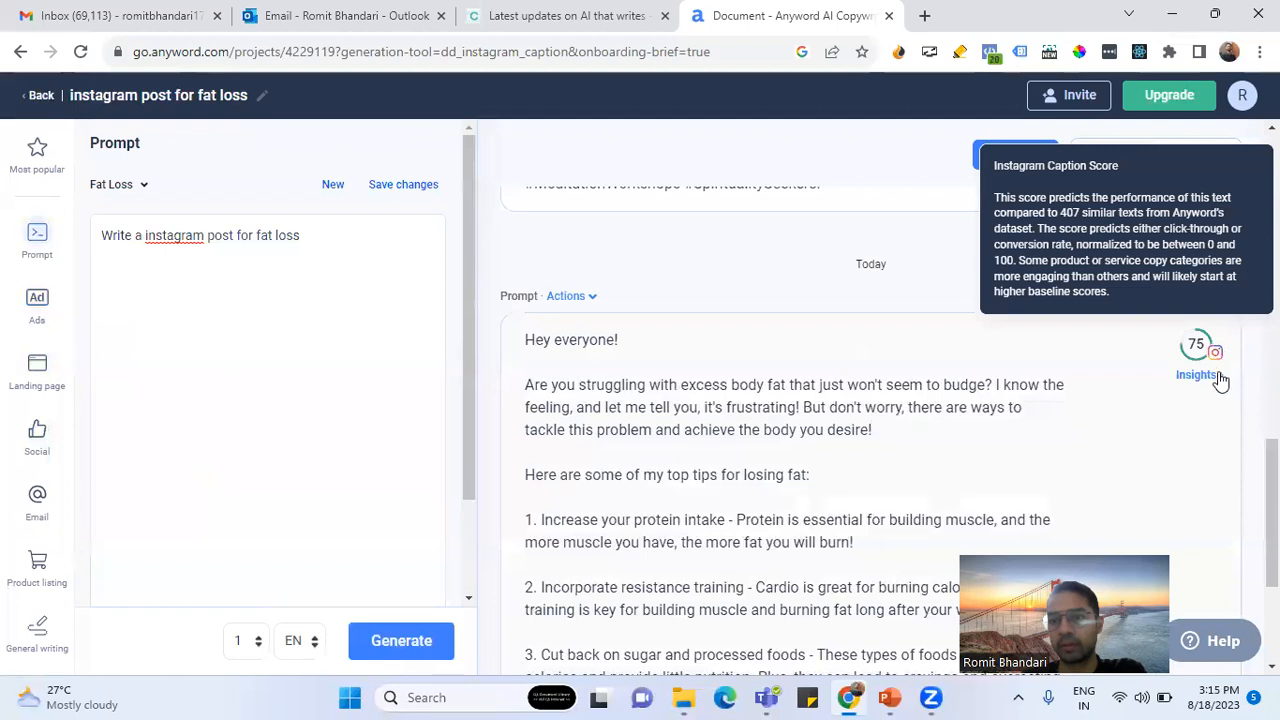
Open the General Email Subject Line template and examine its body text, target audience and talking point fields
click(57, 514)
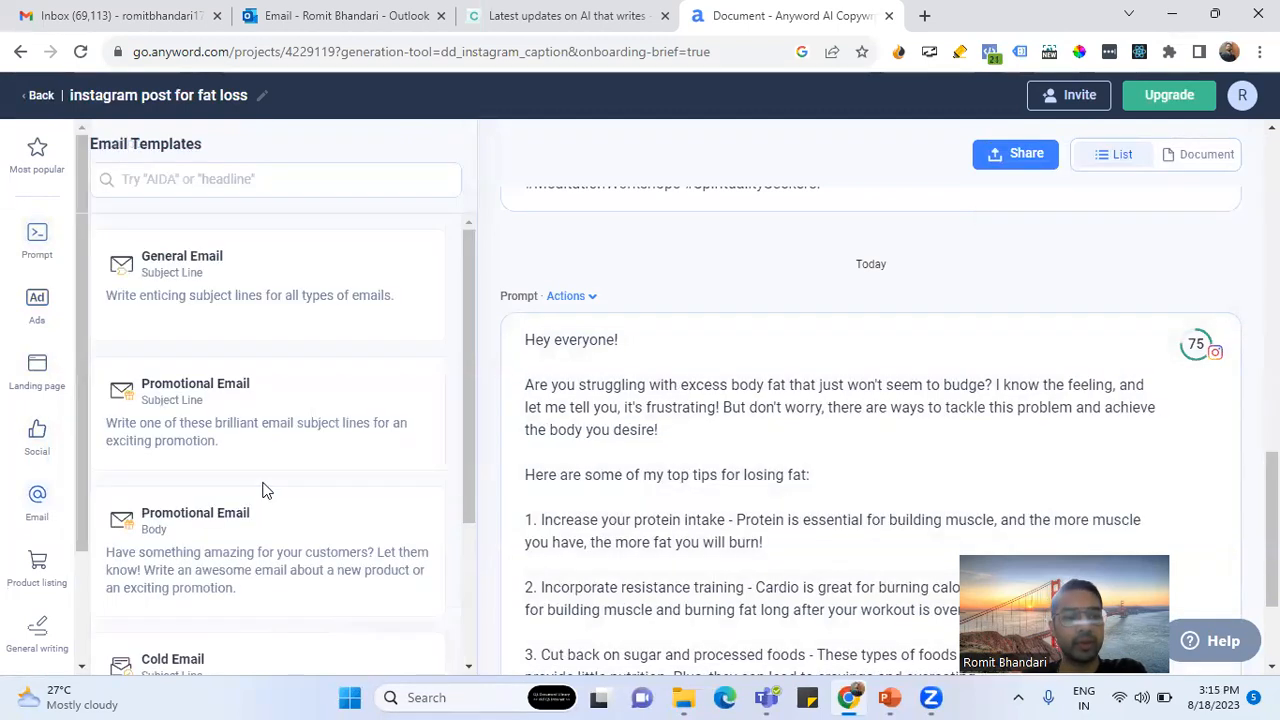
click(243, 304)
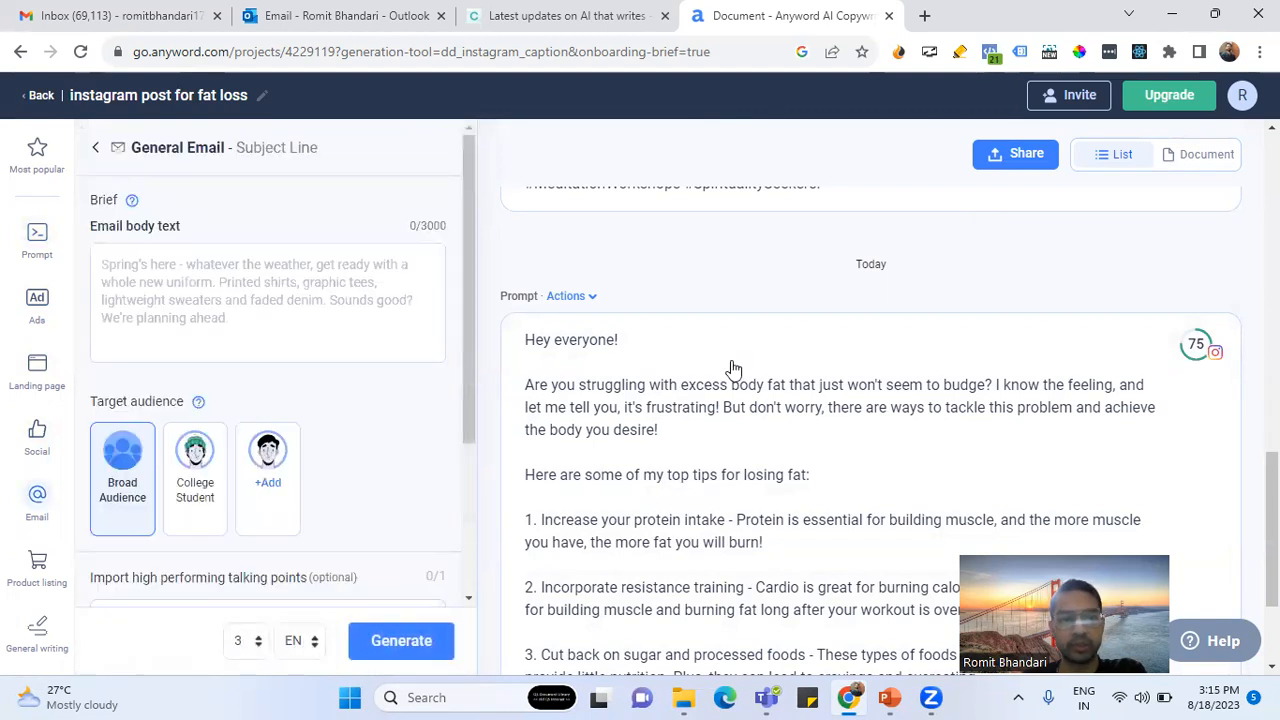
click(271, 302)
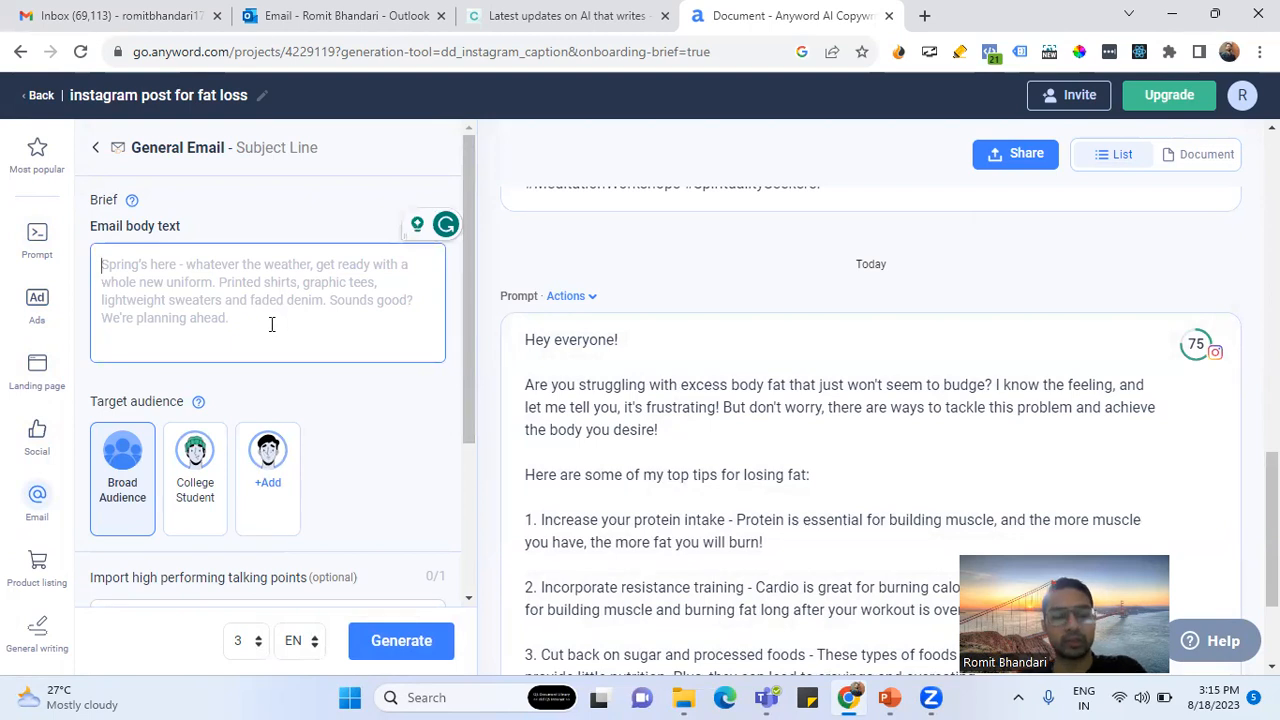
key(Tab)
click(271, 325)
scroll(369, 428, down, 2)
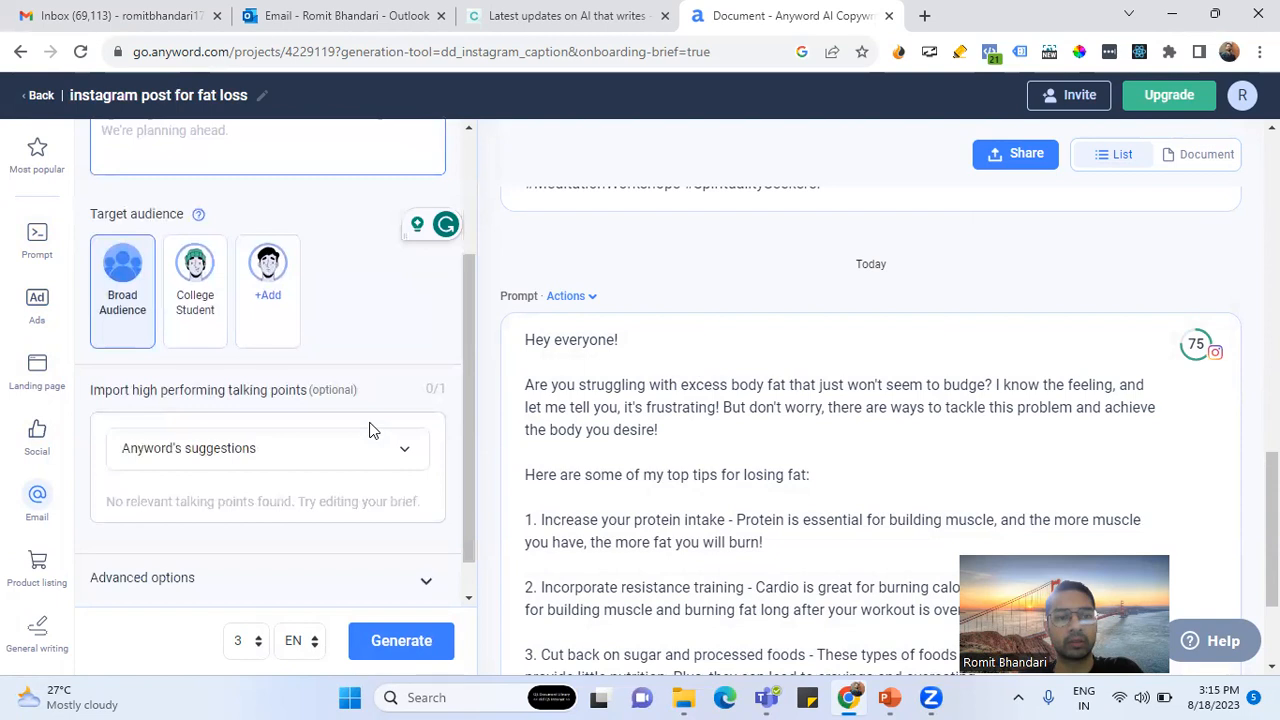
scroll(369, 428, up, 2)
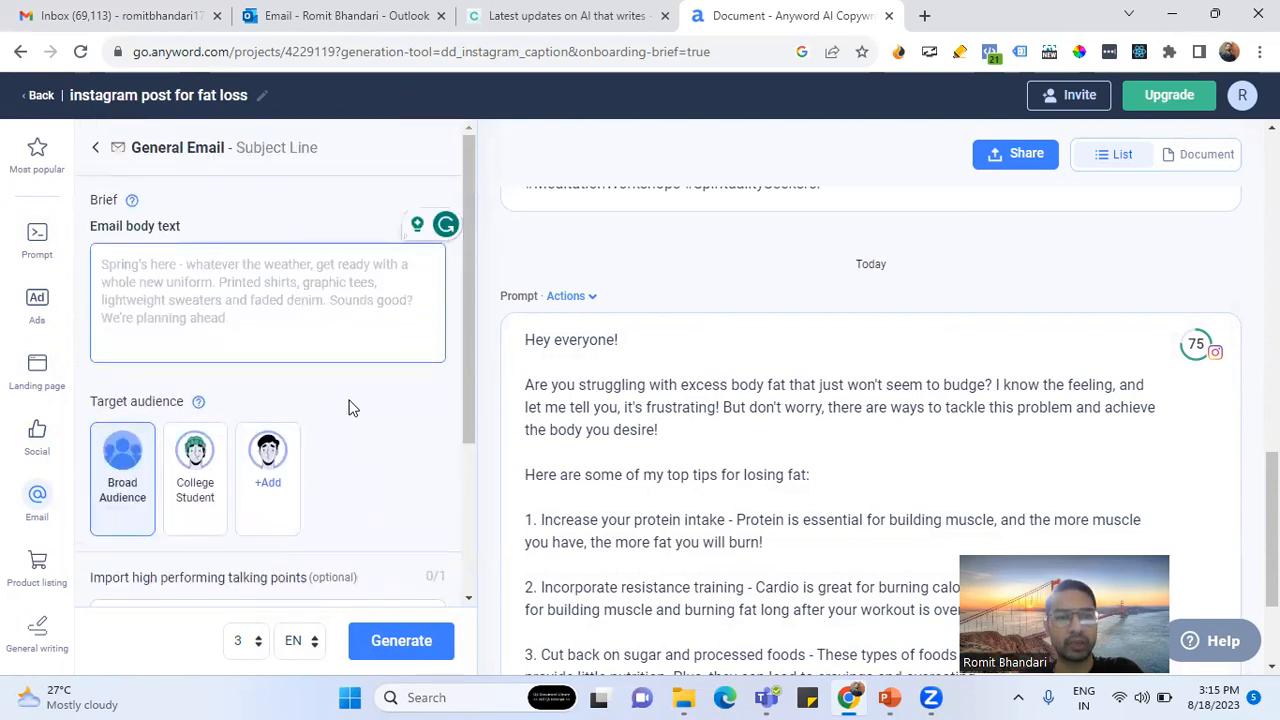
scroll(349, 407, down, 2)
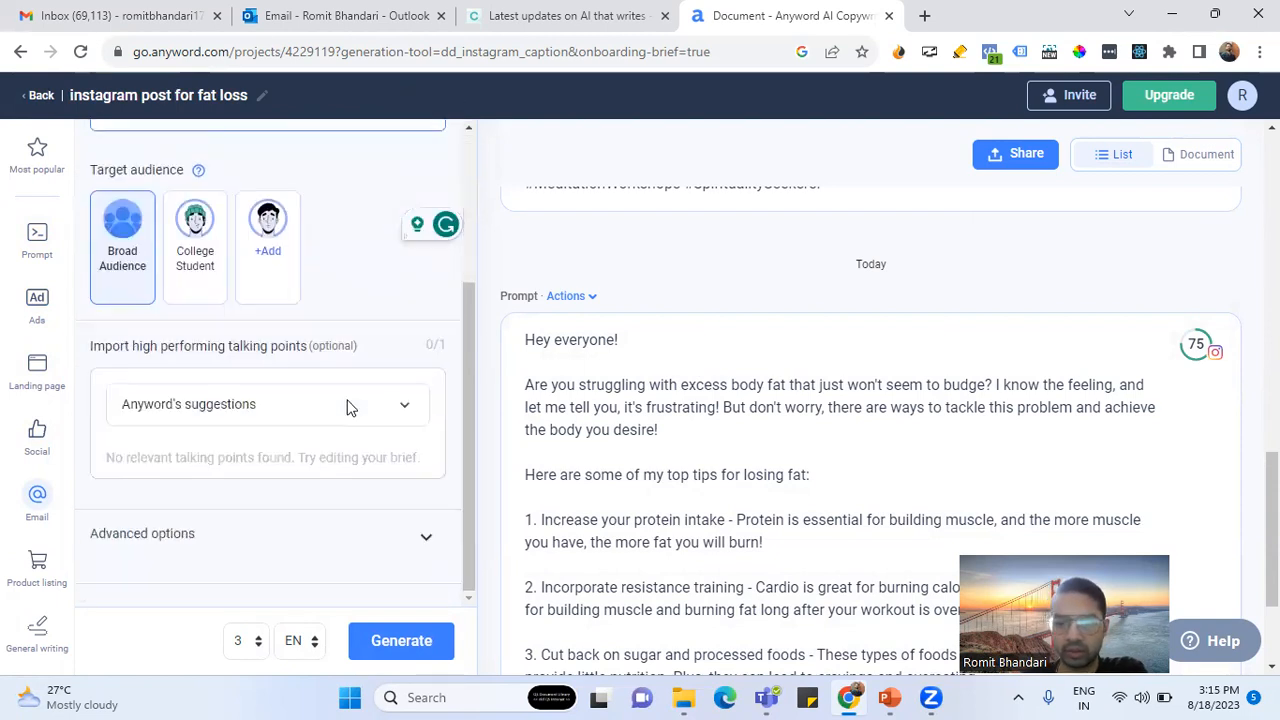
Open the Amazon Product Listing template from the product listing templates
click(37, 564)
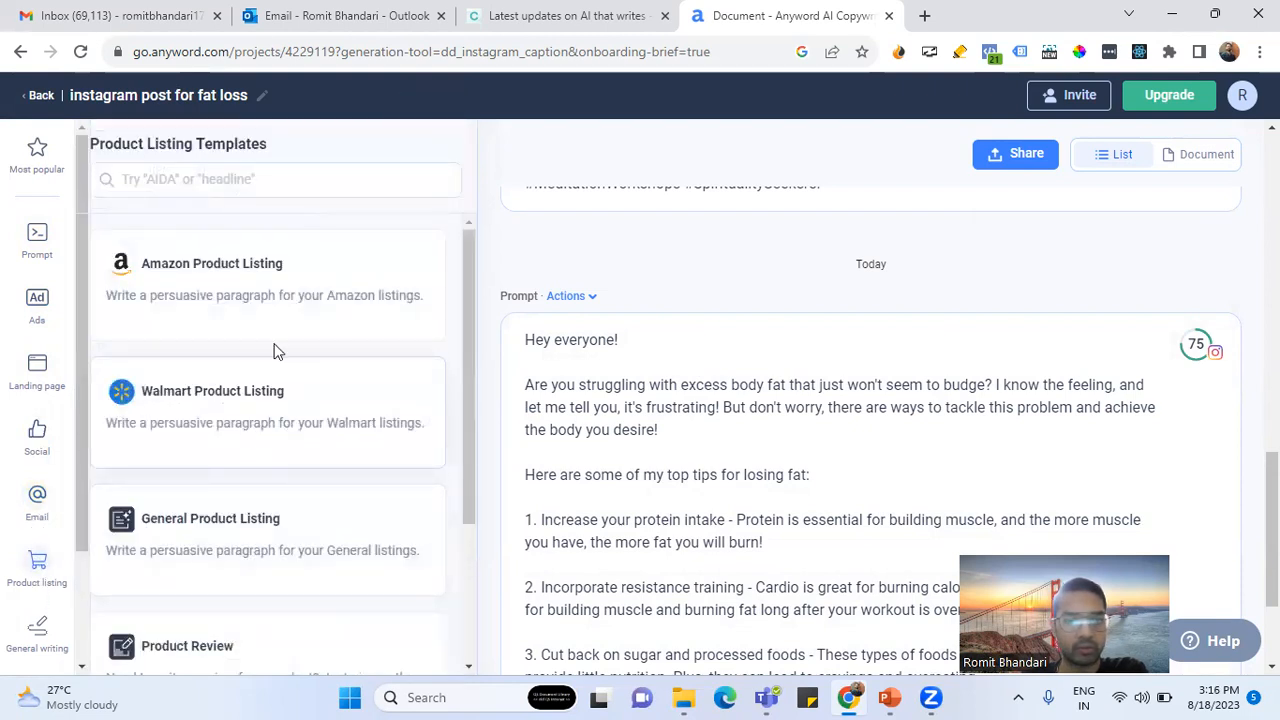
click(334, 309)
scroll(360, 330, up, 1)
scroll(333, 360, up, 2)
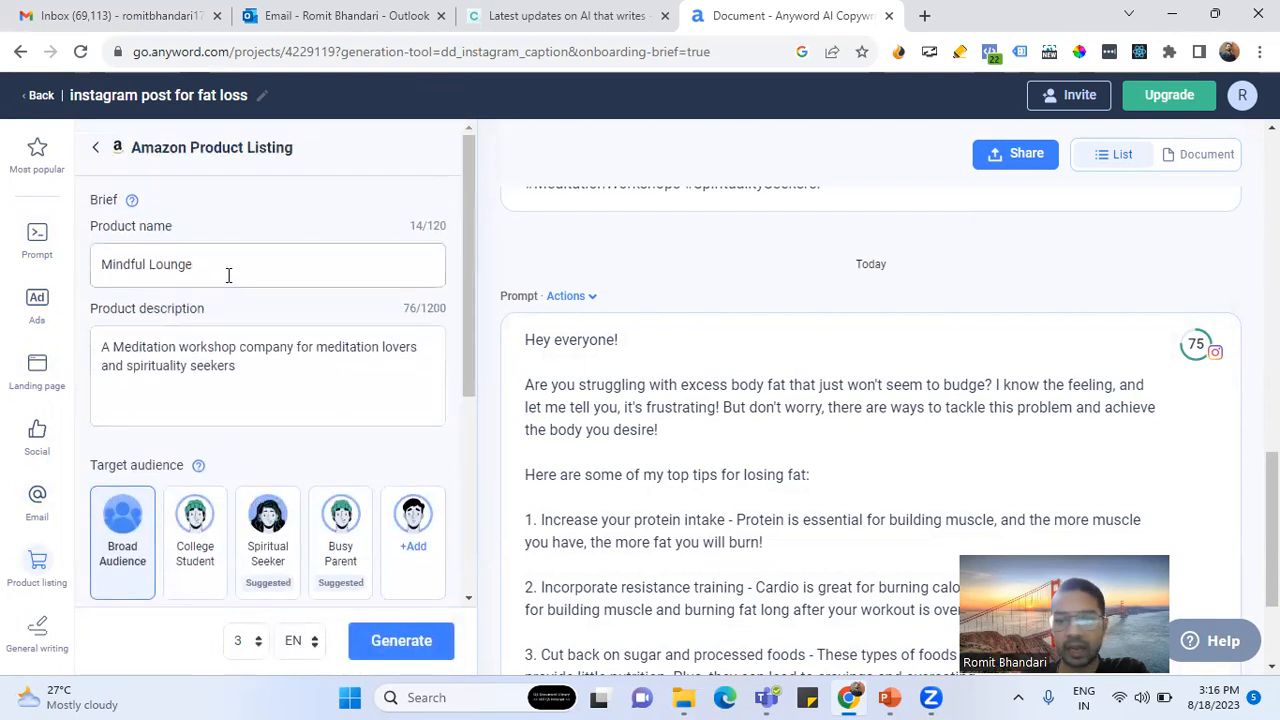
Change the product name in the Amazon listing brief to "Mindful Lounge Yoga Mat"
click(160, 264)
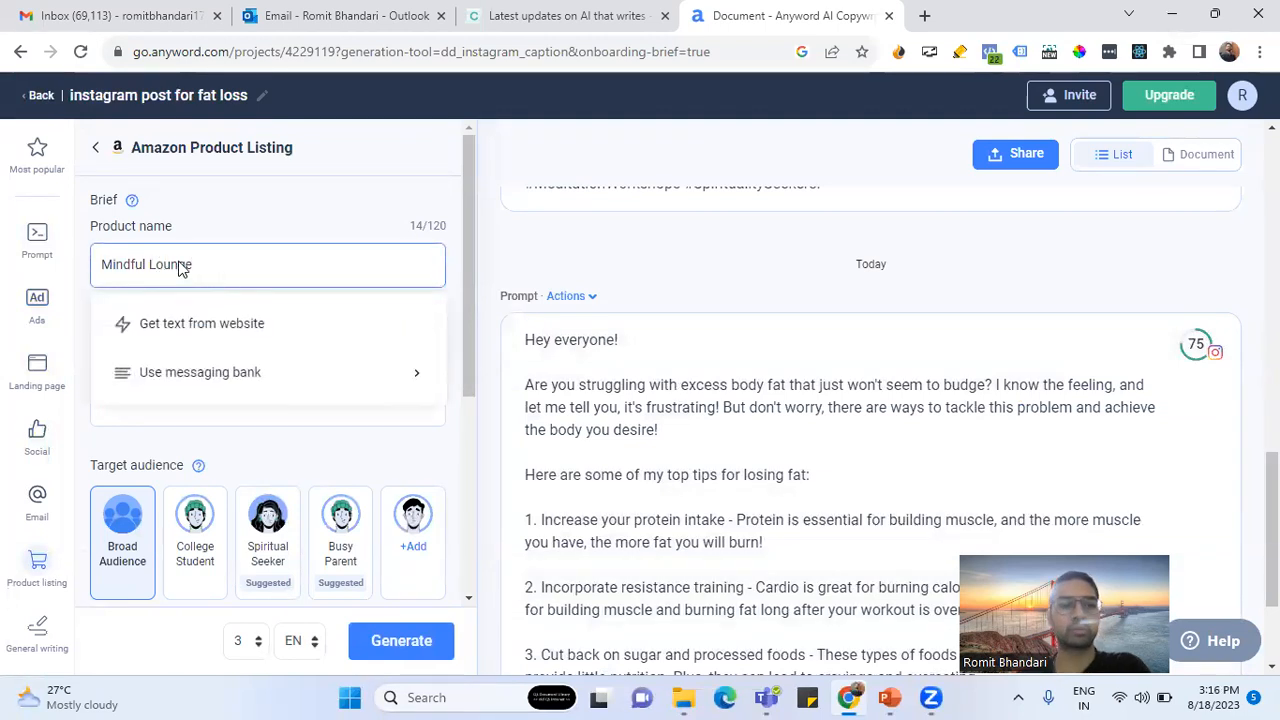
key(Escape)
double_click(176, 264)
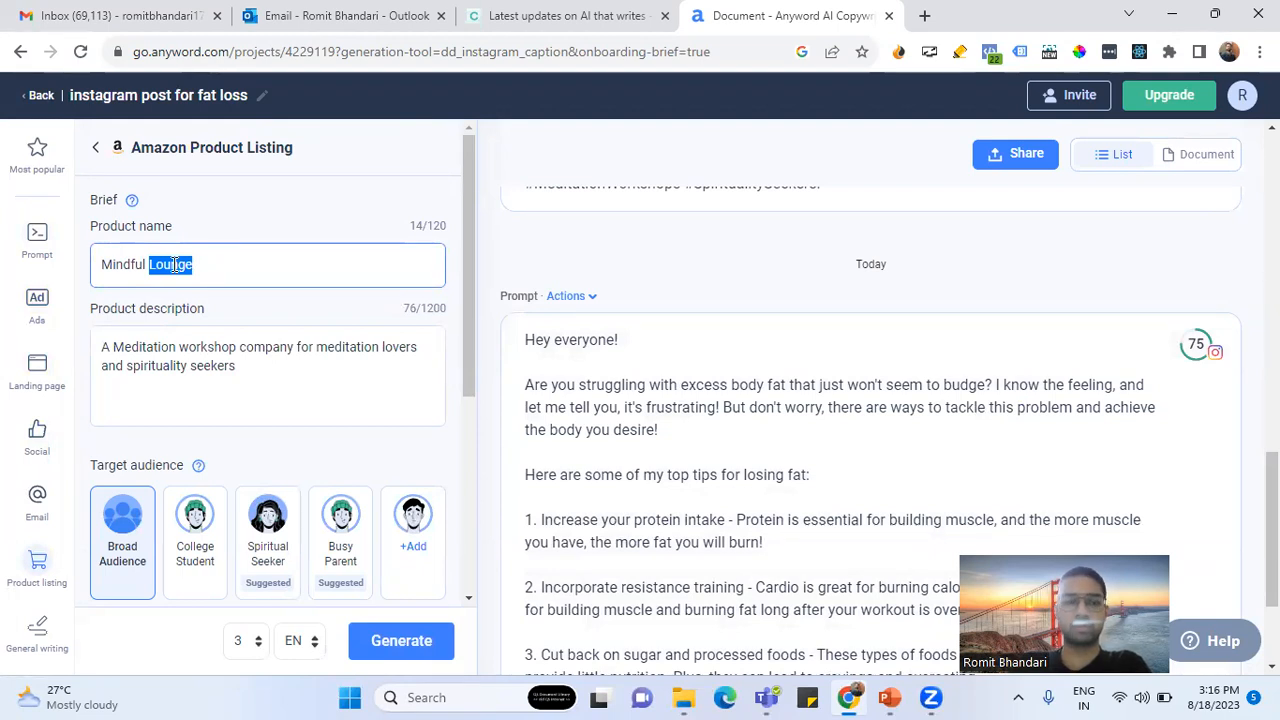
key(Right)
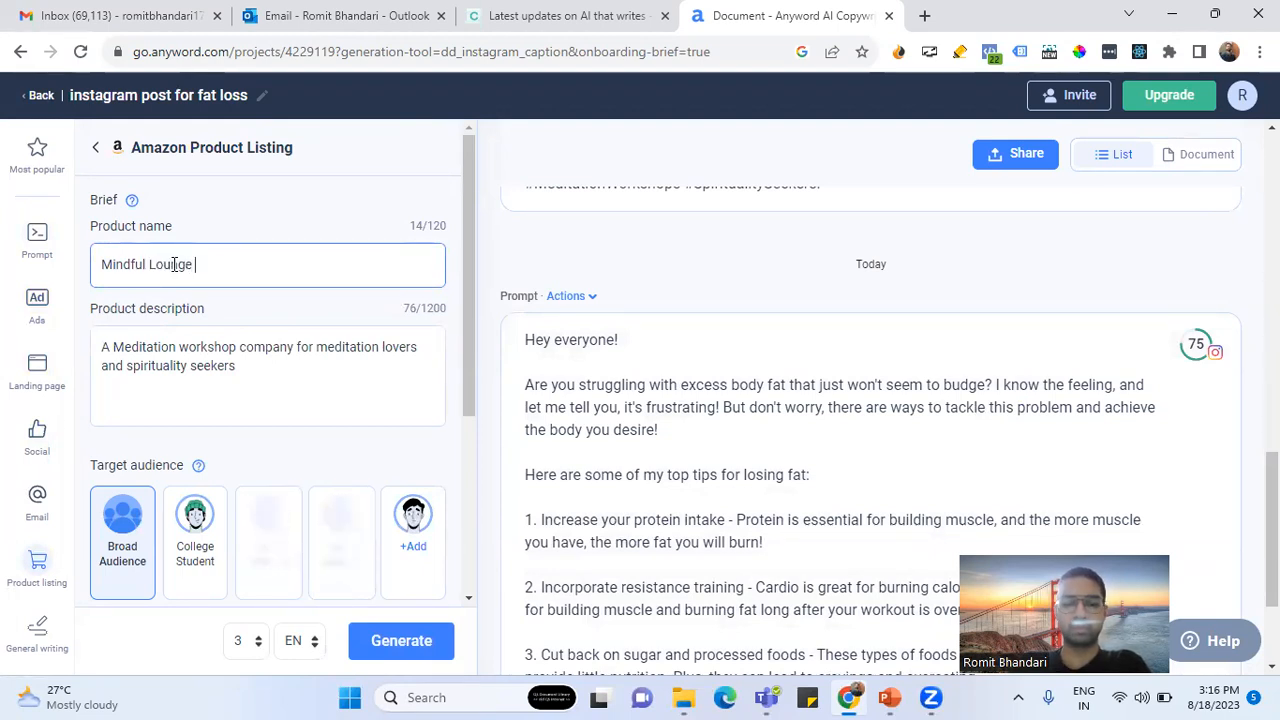
text(Yoga S)
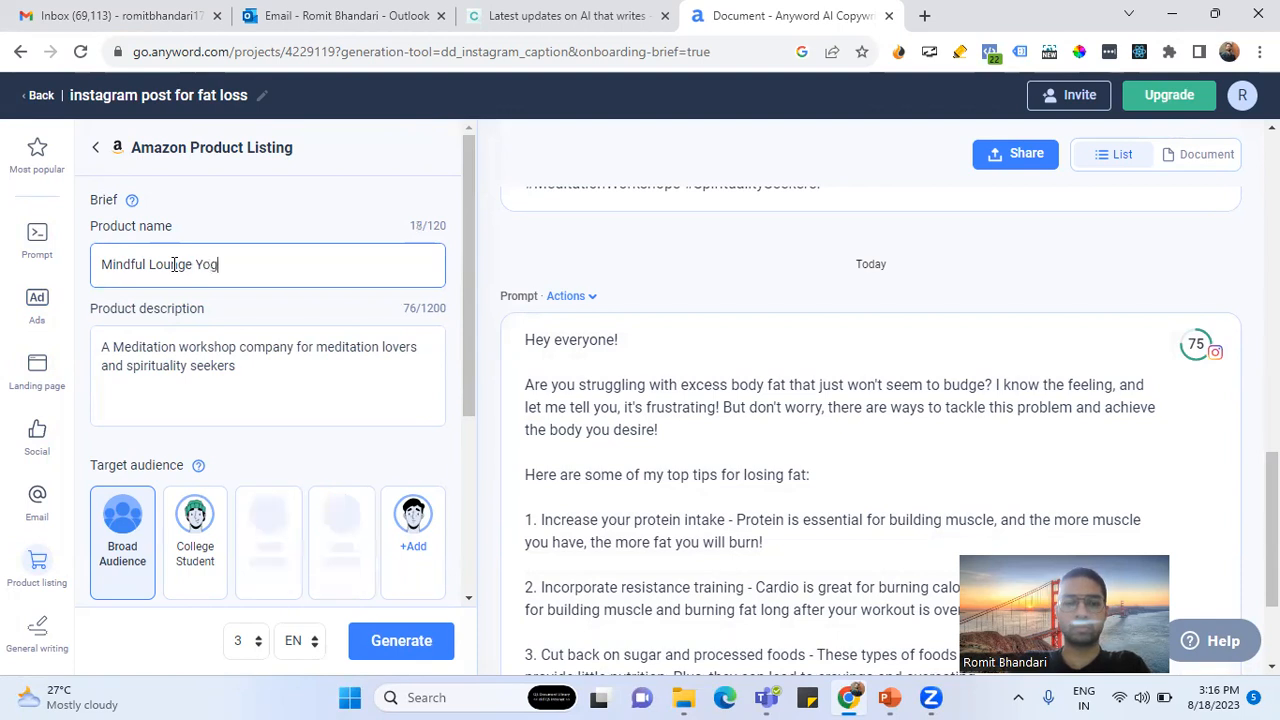
key(BackSpace)
key(BackSpace)
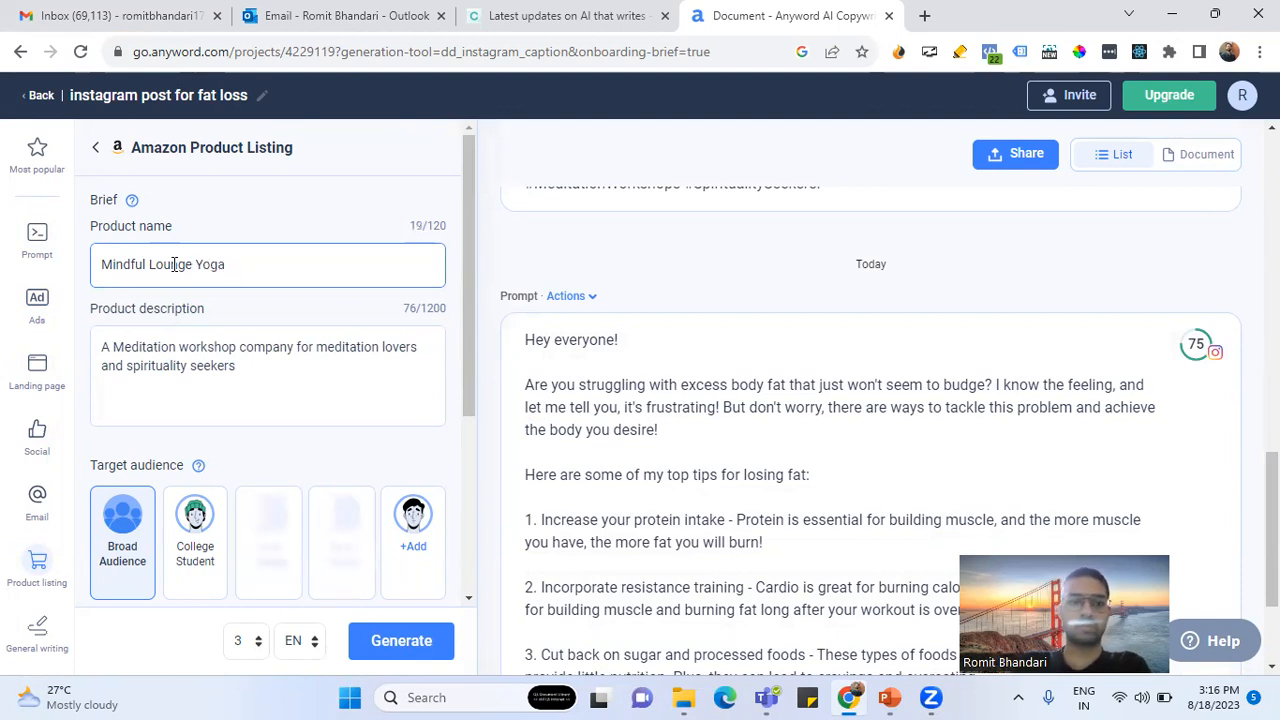
text(Mat)
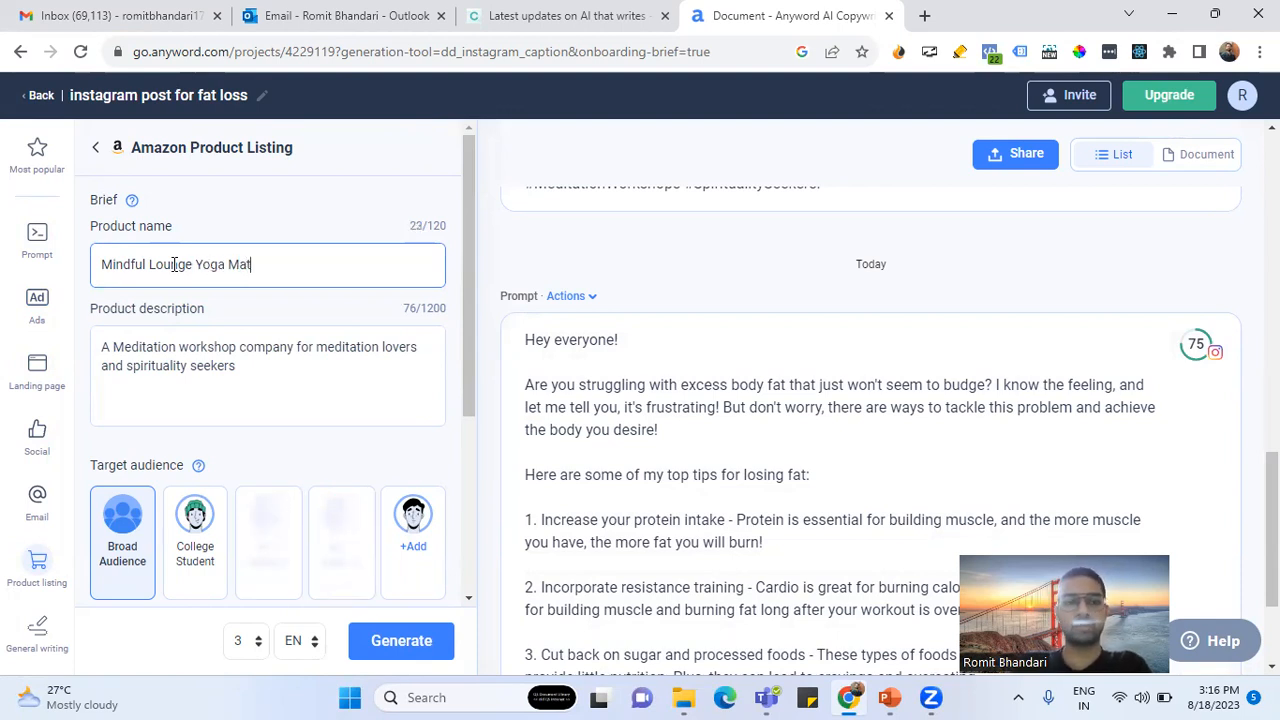
Rewrite the product description as "A mat for yoga lovers with great comfort."
click(243, 369)
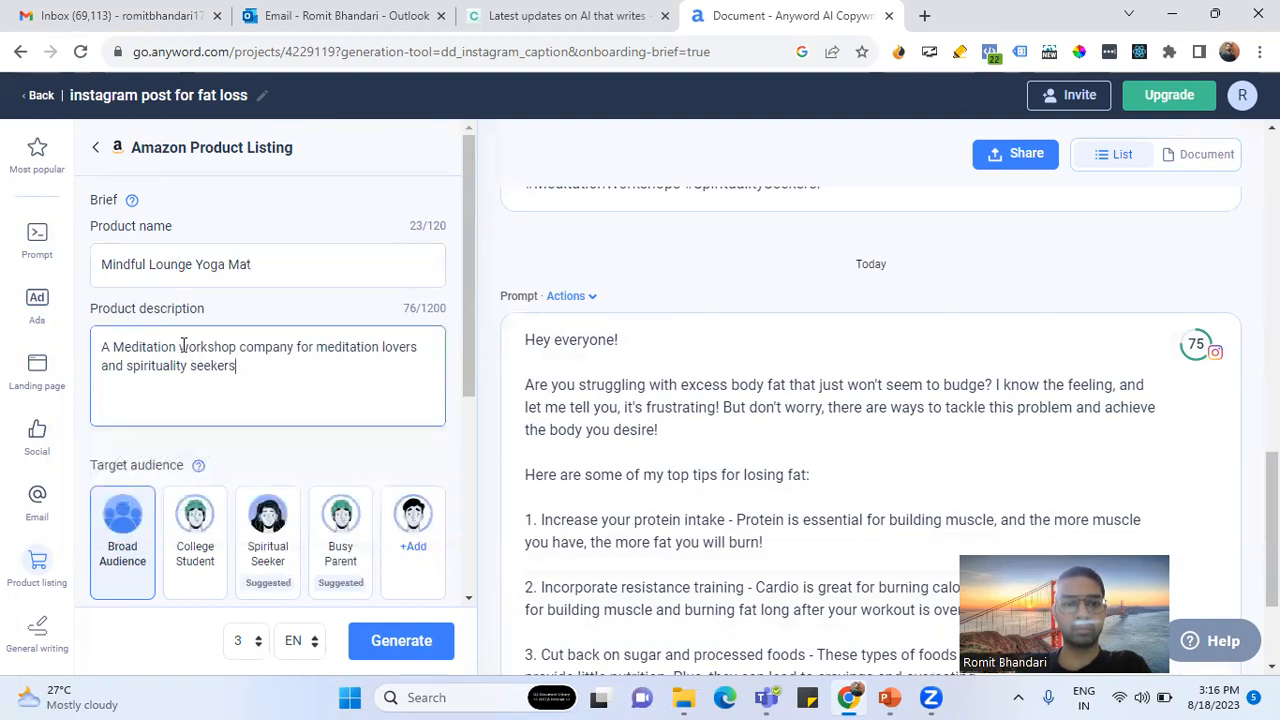
drag(249, 366, 281, 371)
click(116, 348)
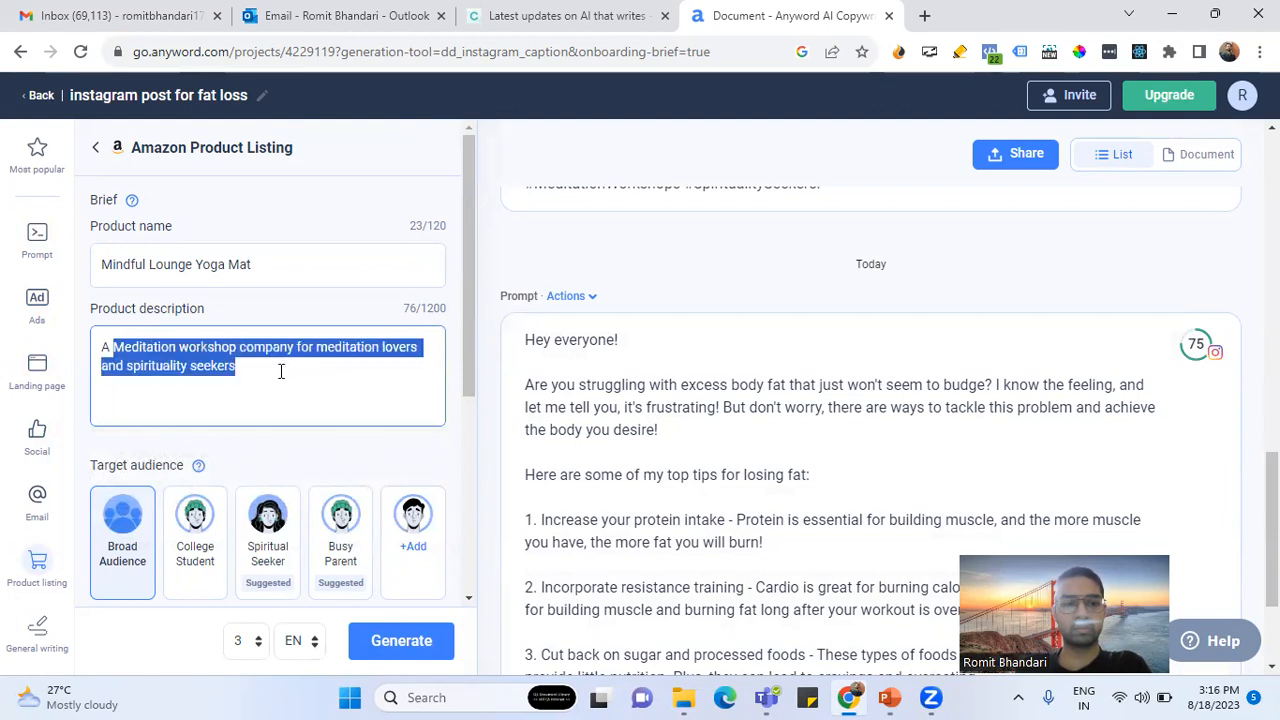
text(mat for)
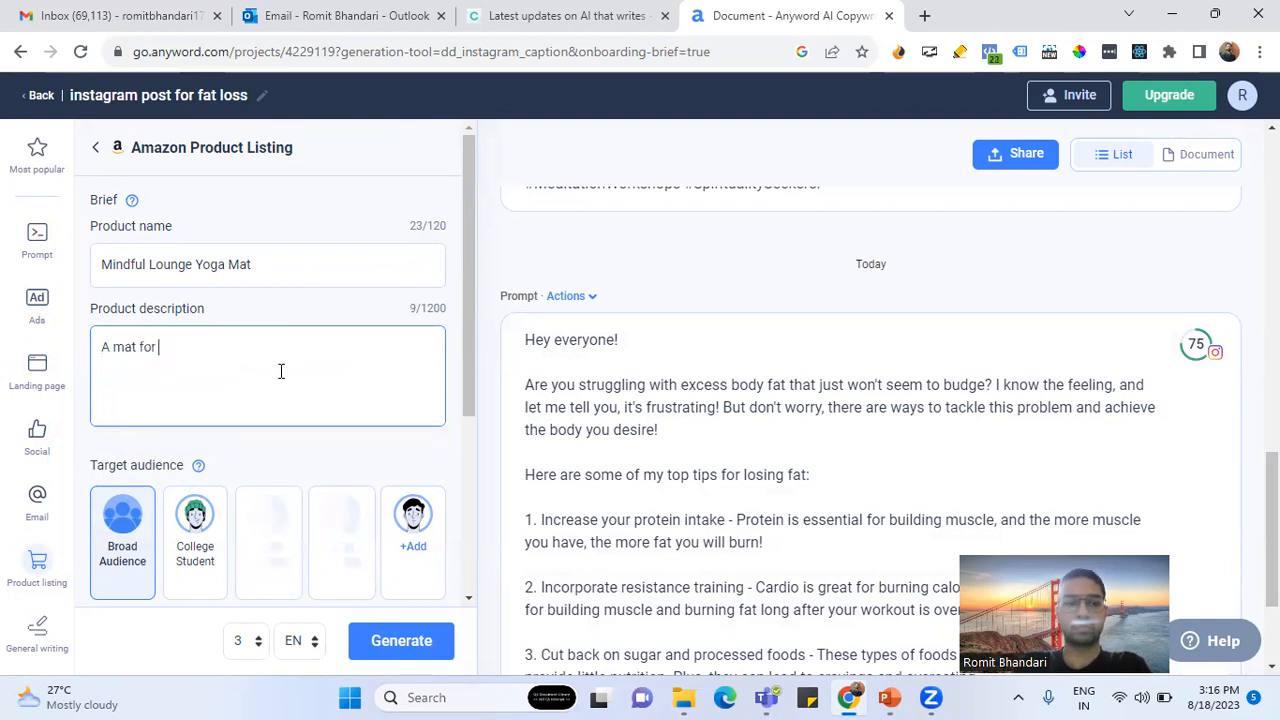
text( yoga )
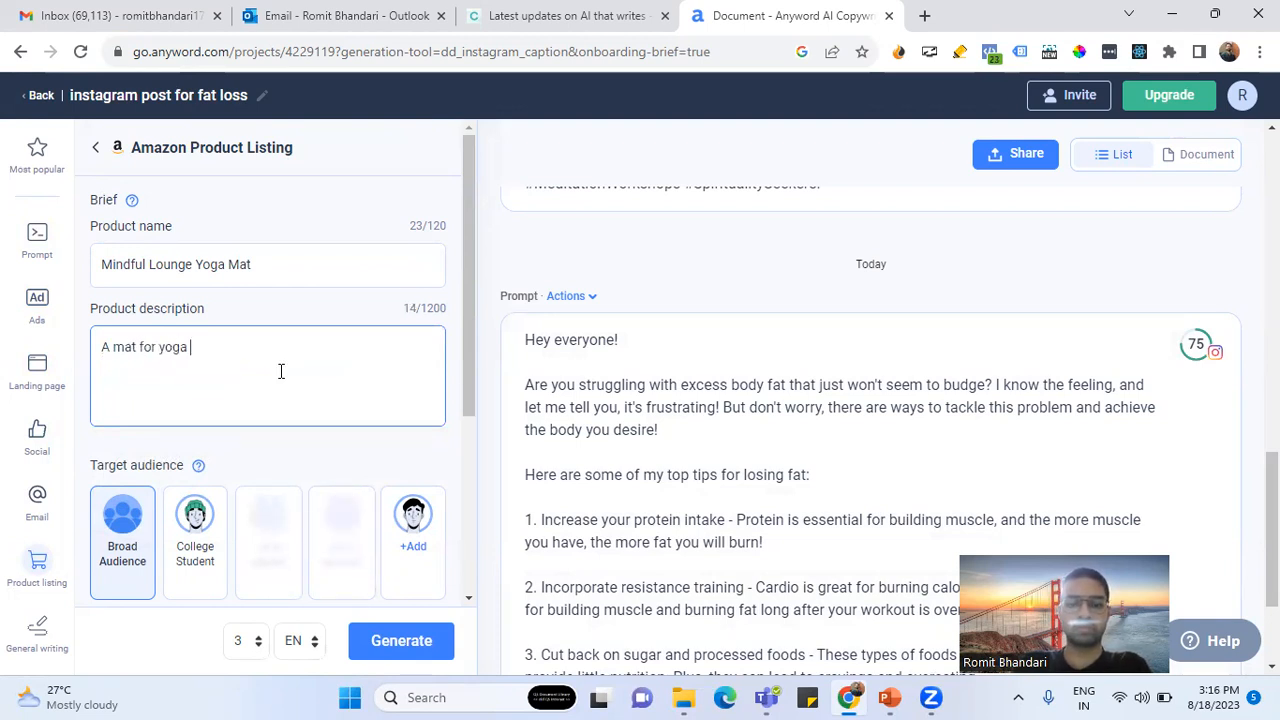
text(lovers with)
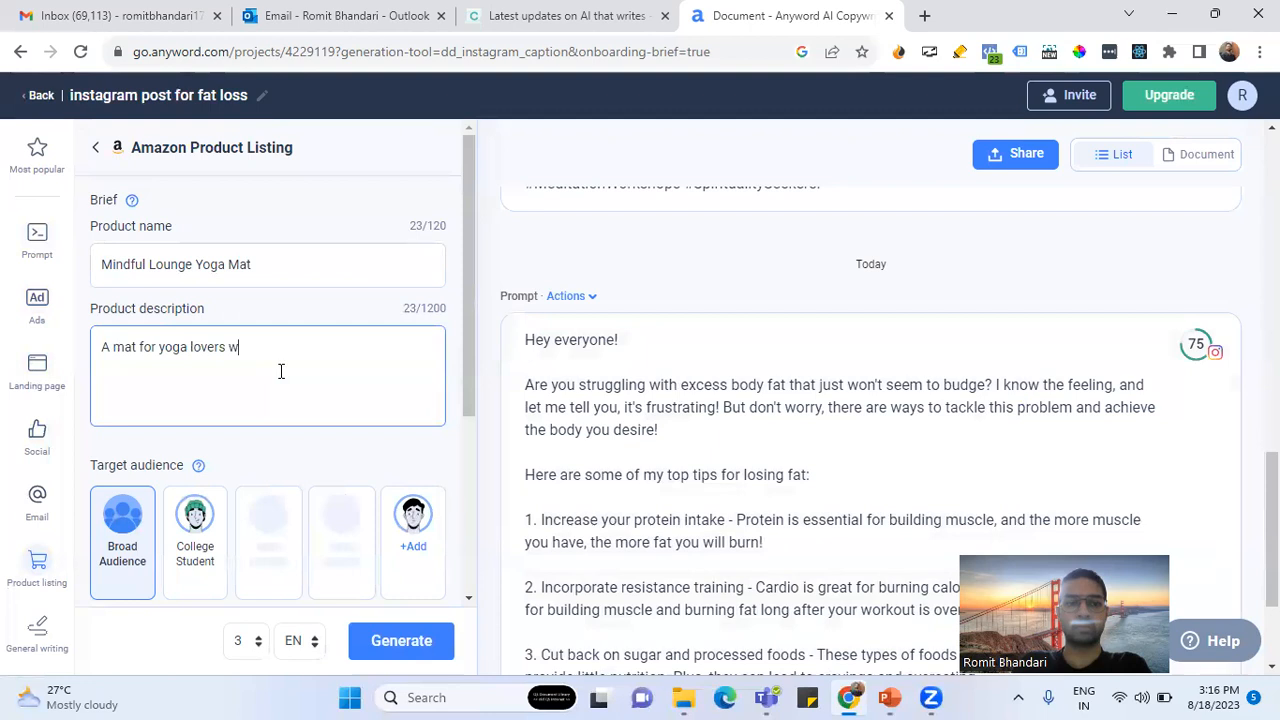
key(BackSpace)
key(BackSpace)
key(BackSpace)
text(oga lovers with great)
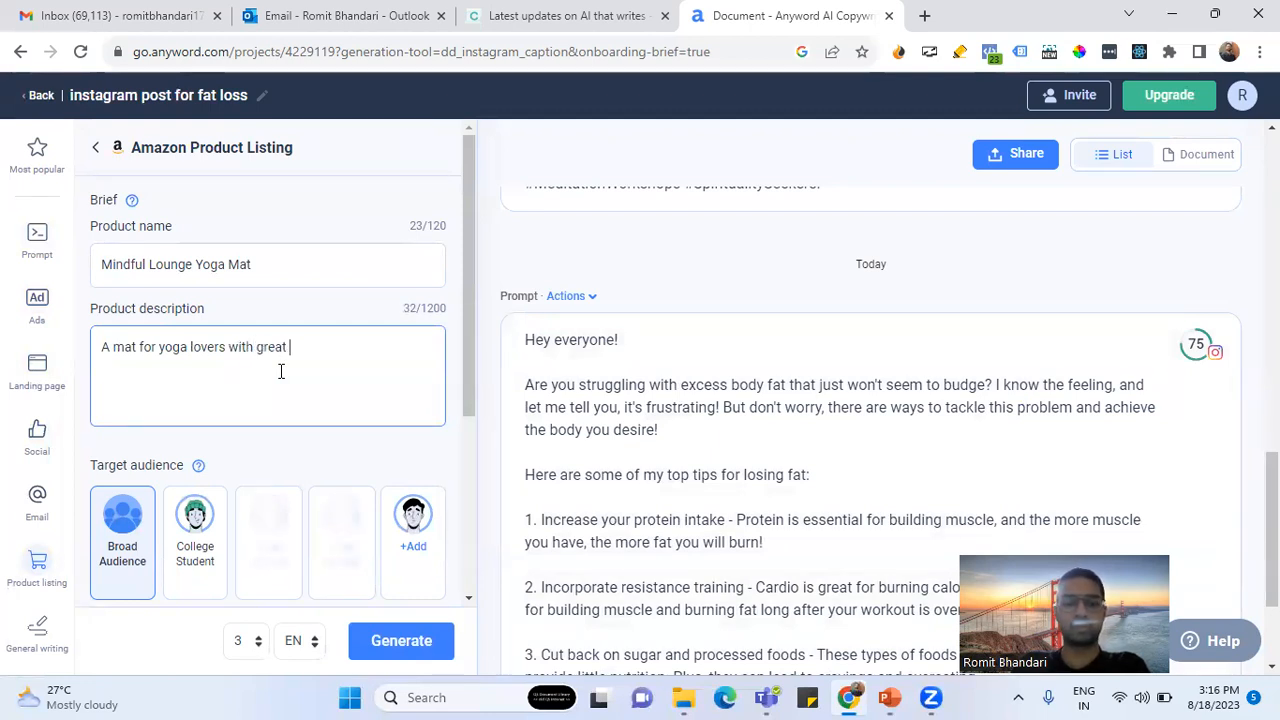
text( comfort)
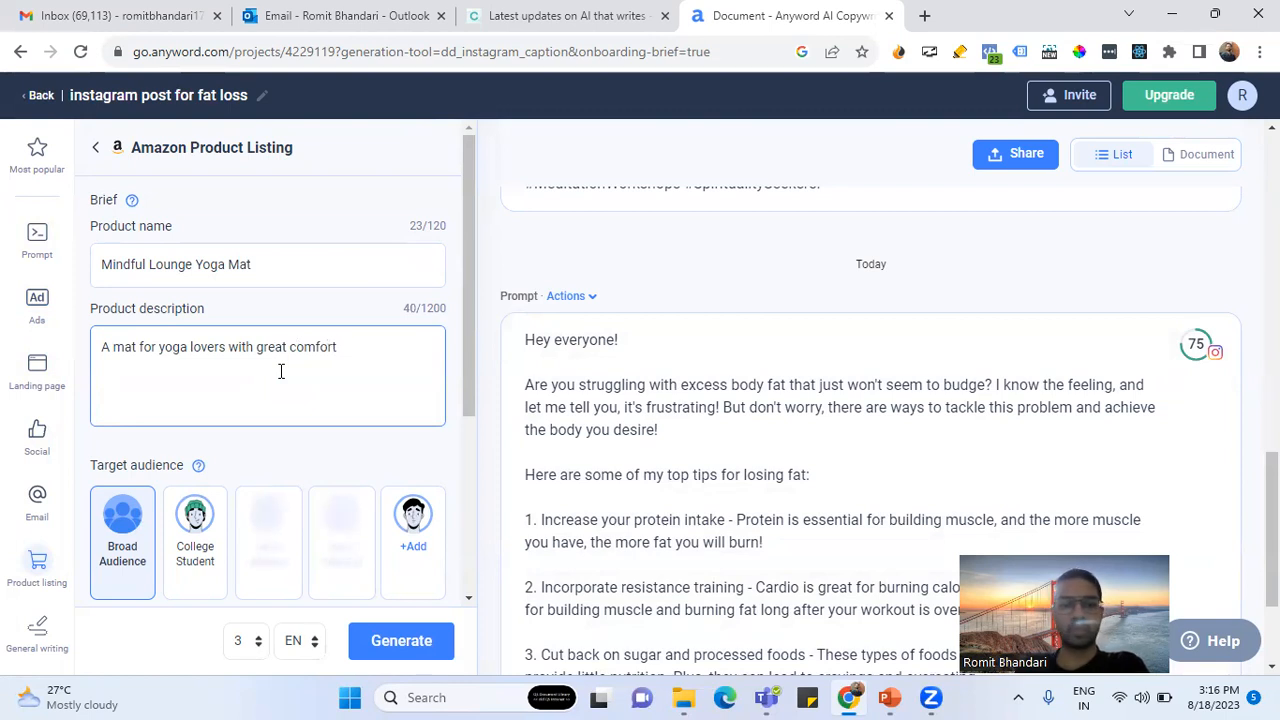
Dismiss the target audience suggestion tip and generate three English Amazon product listings for the Broad Audience
scroll(300, 475, down, 3)
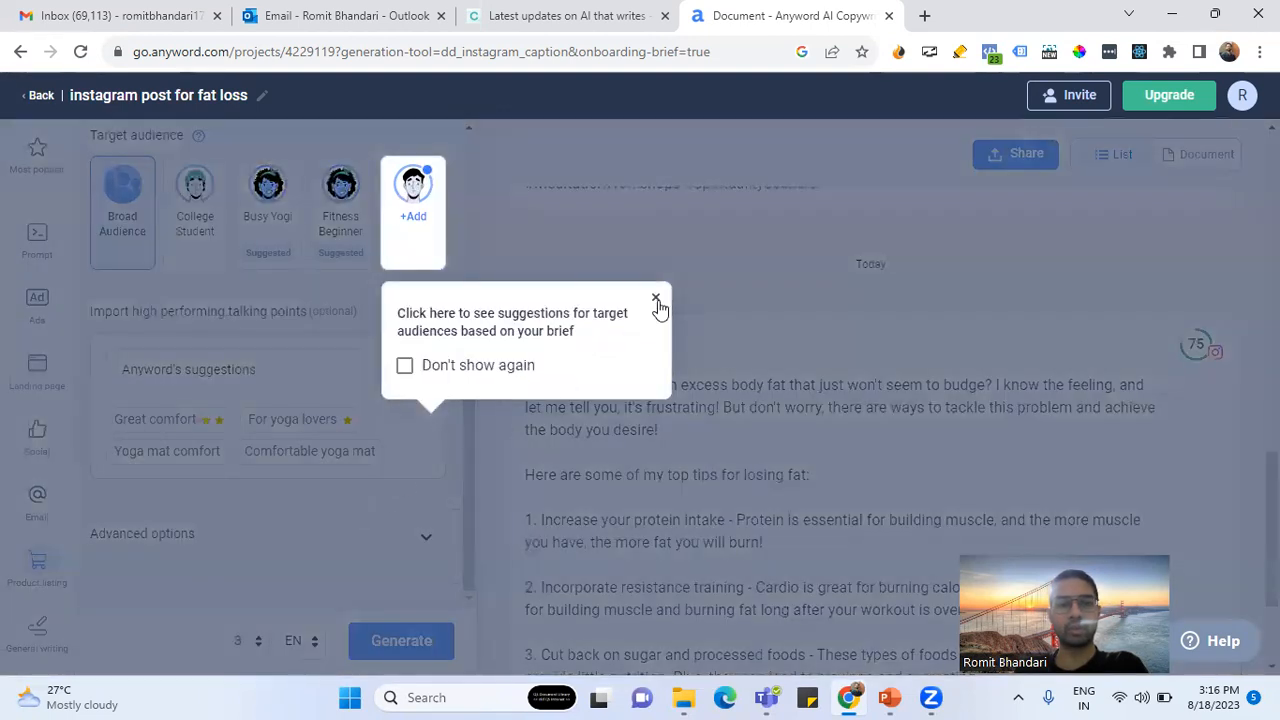
click(655, 296)
click(400, 643)
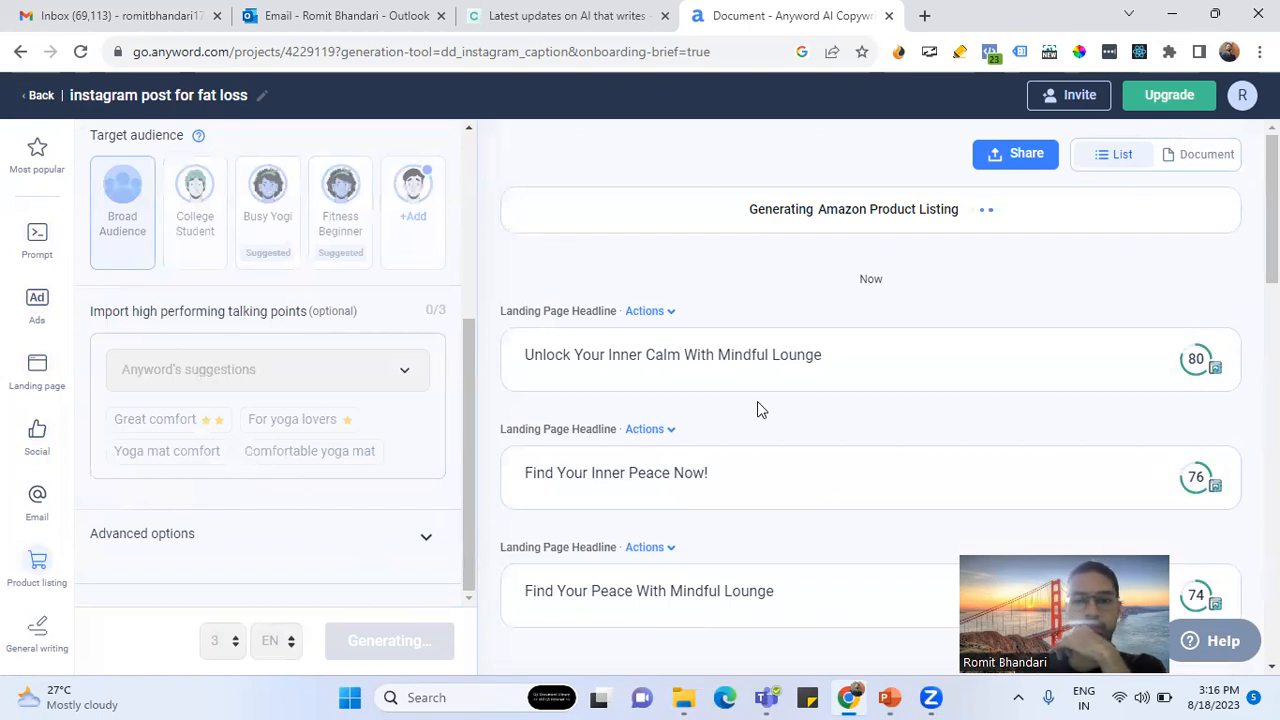
mouse_move(808, 400)
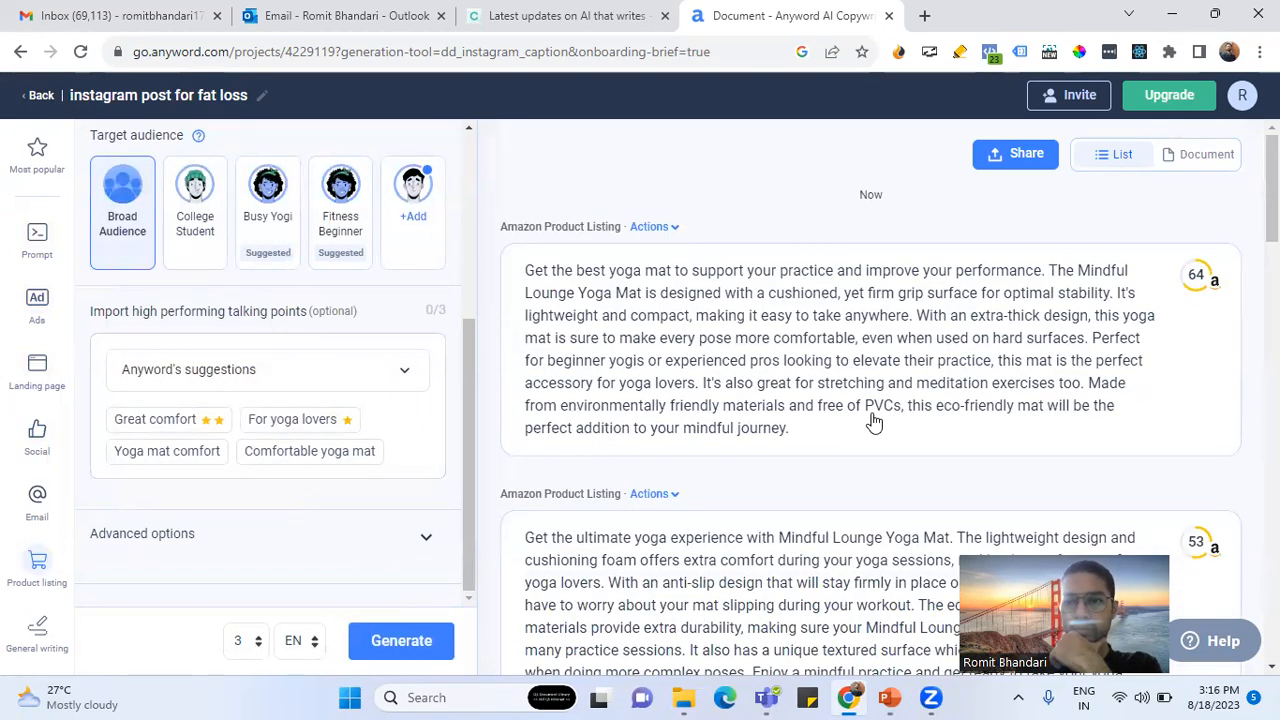
Review the generated Amazon product listings and read the explanation of the first listing's score
scroll(871, 423, down, 2)
scroll(871, 423, up, 2)
scroll(871, 423, down, 6)
scroll(871, 423, up, 6)
scroll(390, 394, up, 3)
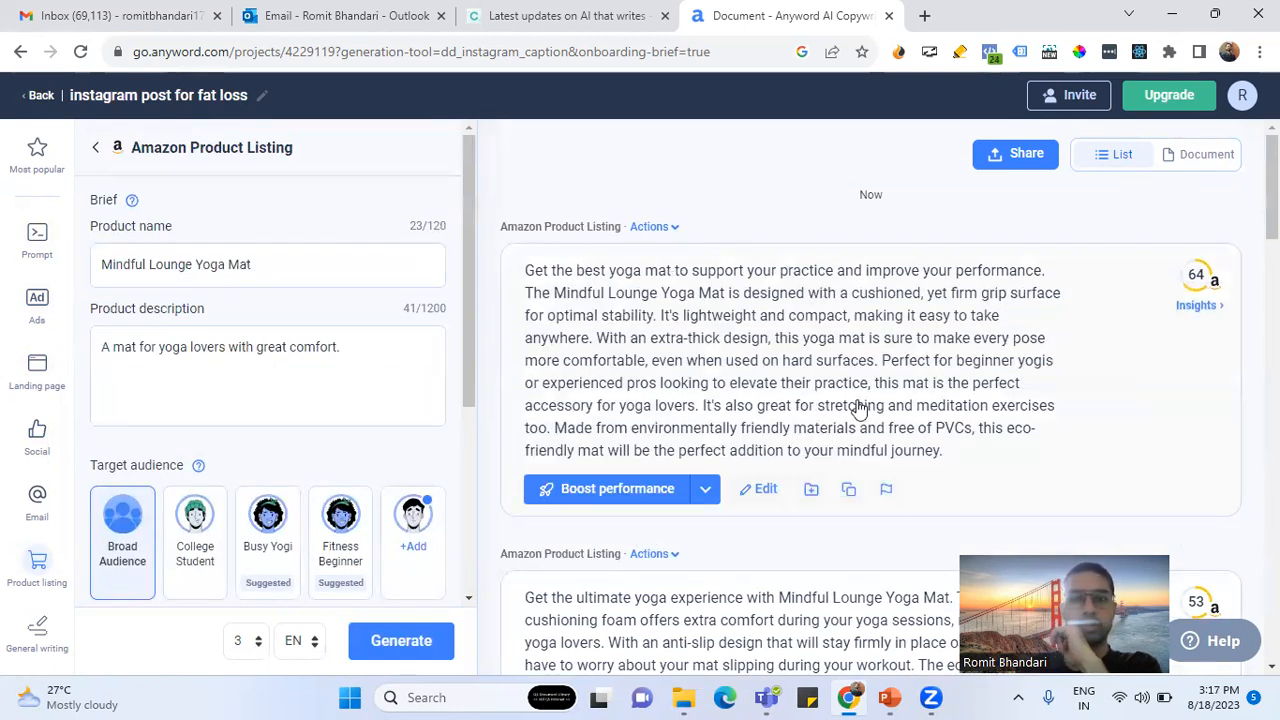
mouse_move(1200, 280)
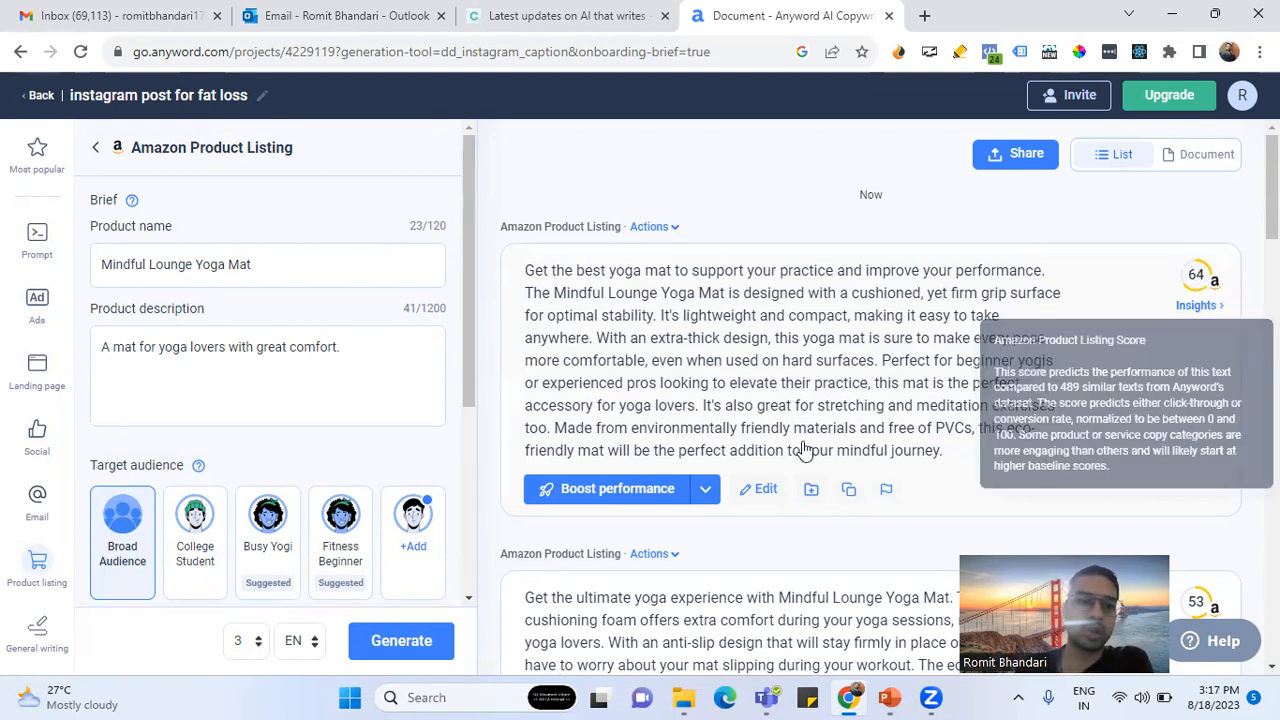
click(365, 346)
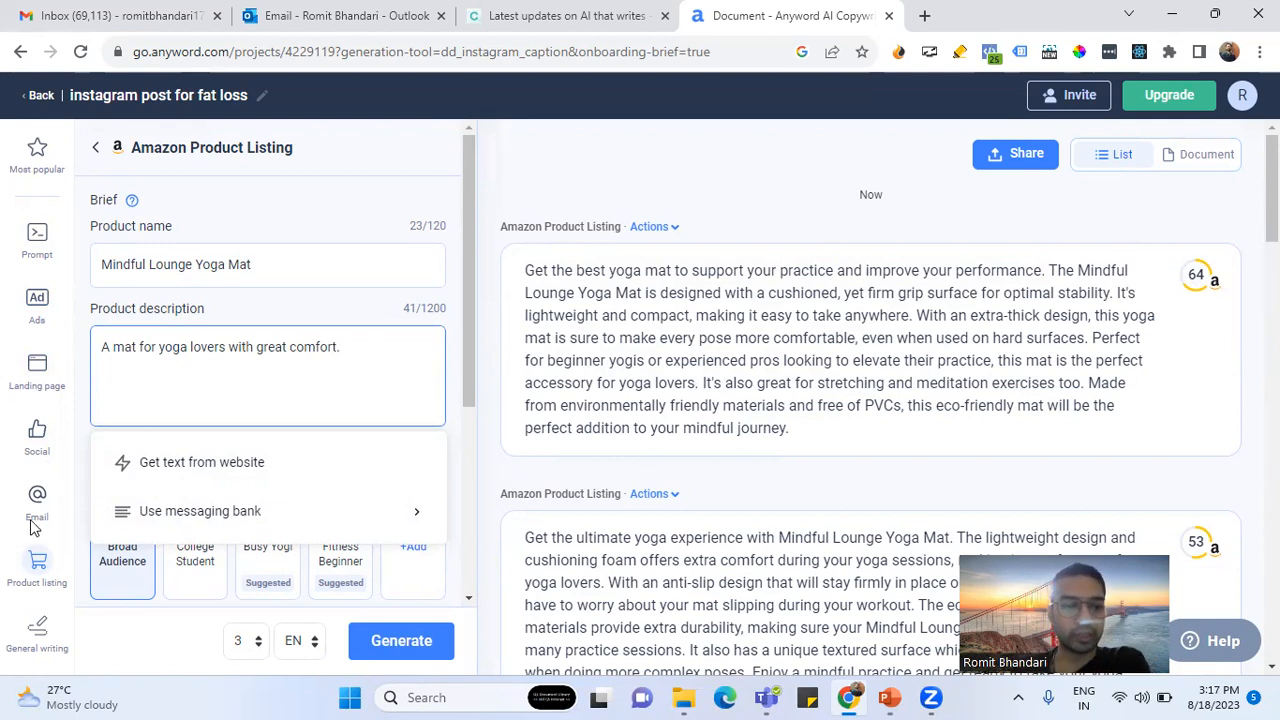
click(416, 349)
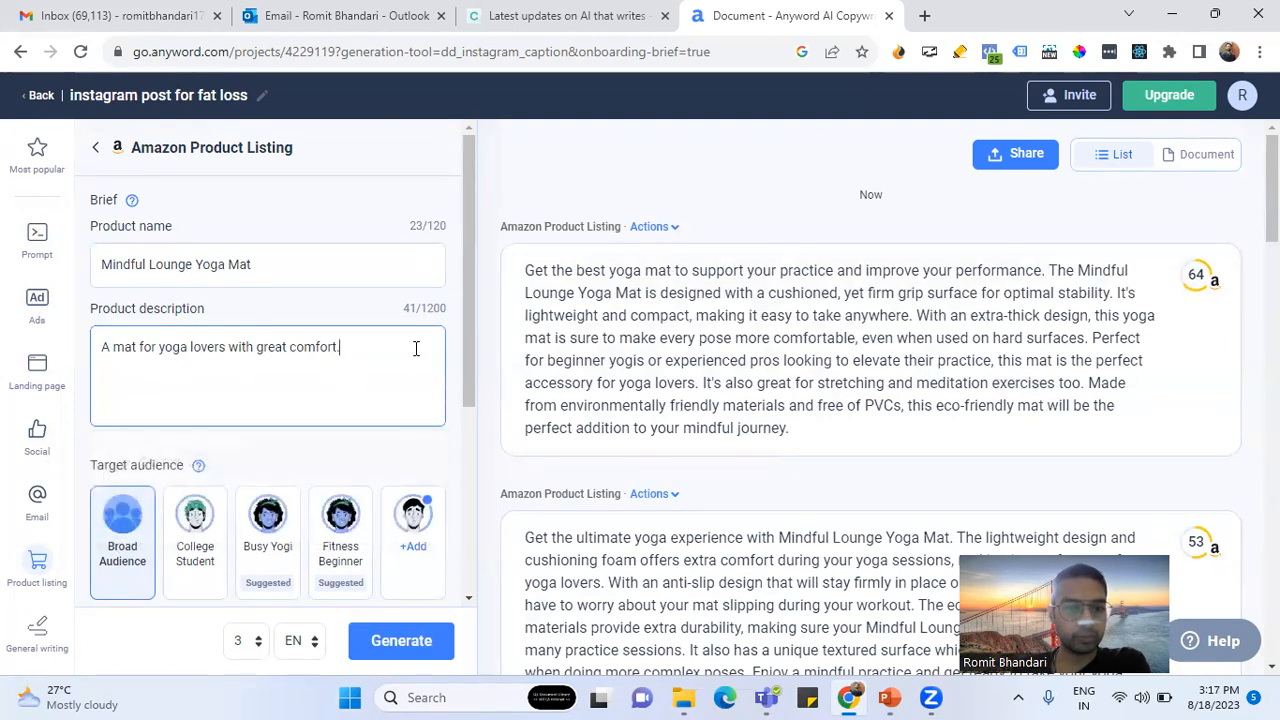
Look through the available General Writing templates
click(40, 628)
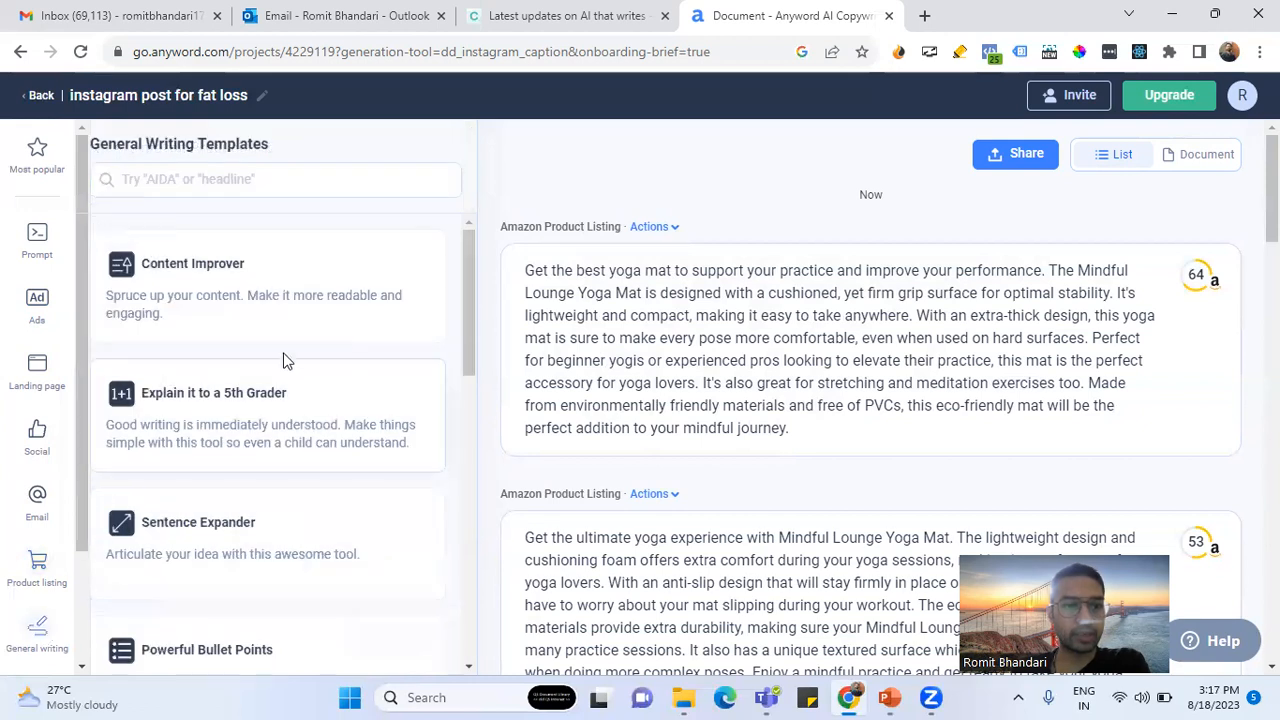
scroll(294, 343, down, 2)
scroll(296, 342, down, 1)
scroll(296, 342, up, 2)
scroll(296, 342, down, 6)
scroll(293, 341, up, 5)
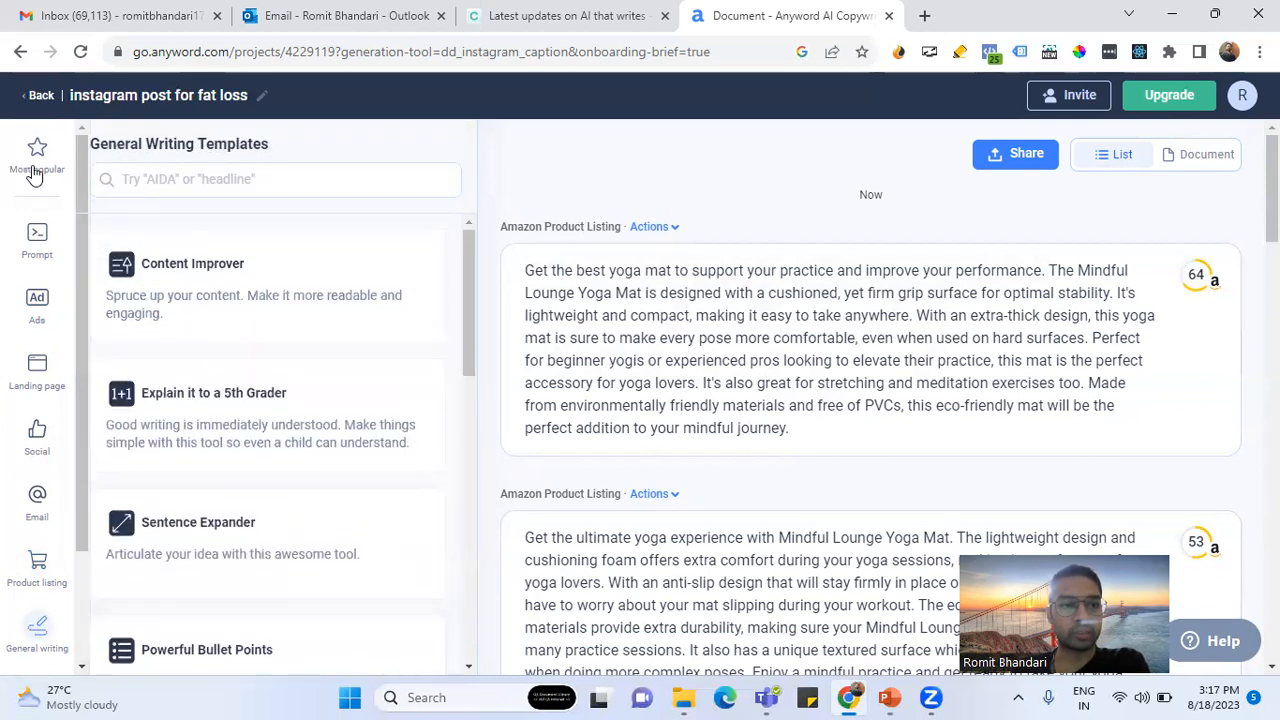
Leave the fat loss document and start a new blog post from scratch in the Blog Wizard
click(42, 97)
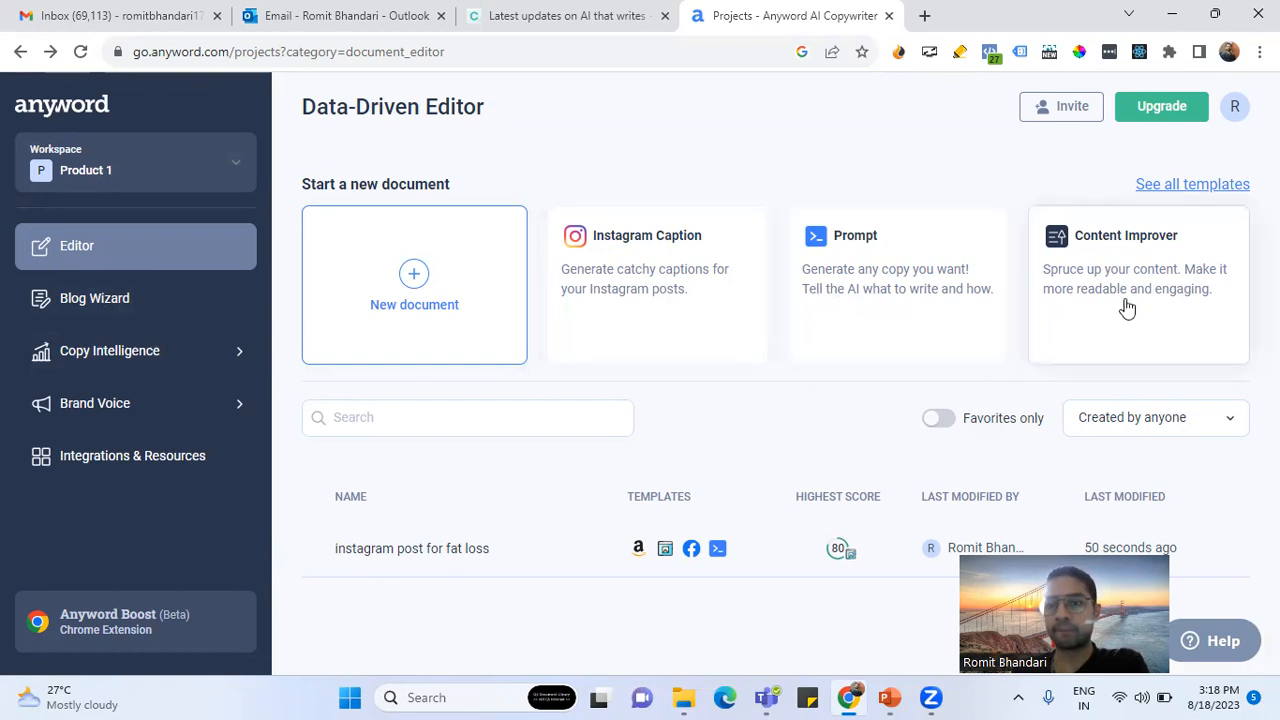
click(103, 320)
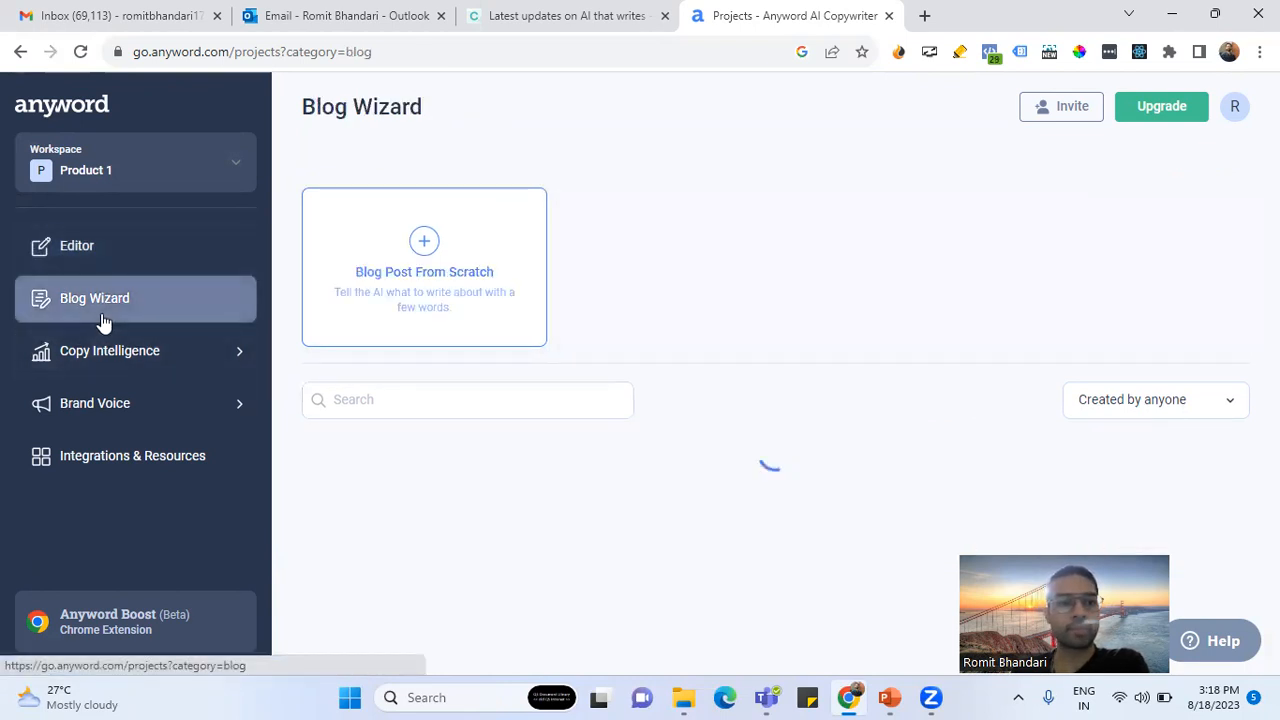
click(423, 271)
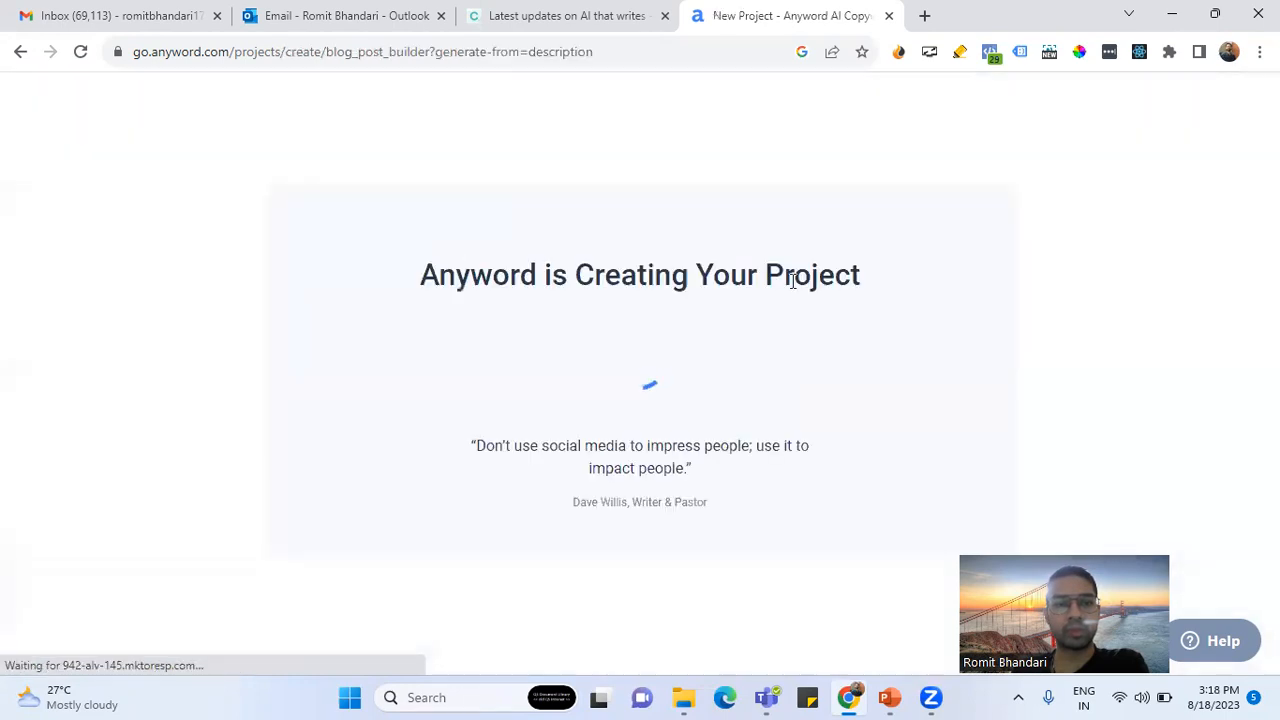
scroll(687, 337, down, 1)
scroll(687, 337, up, 1)
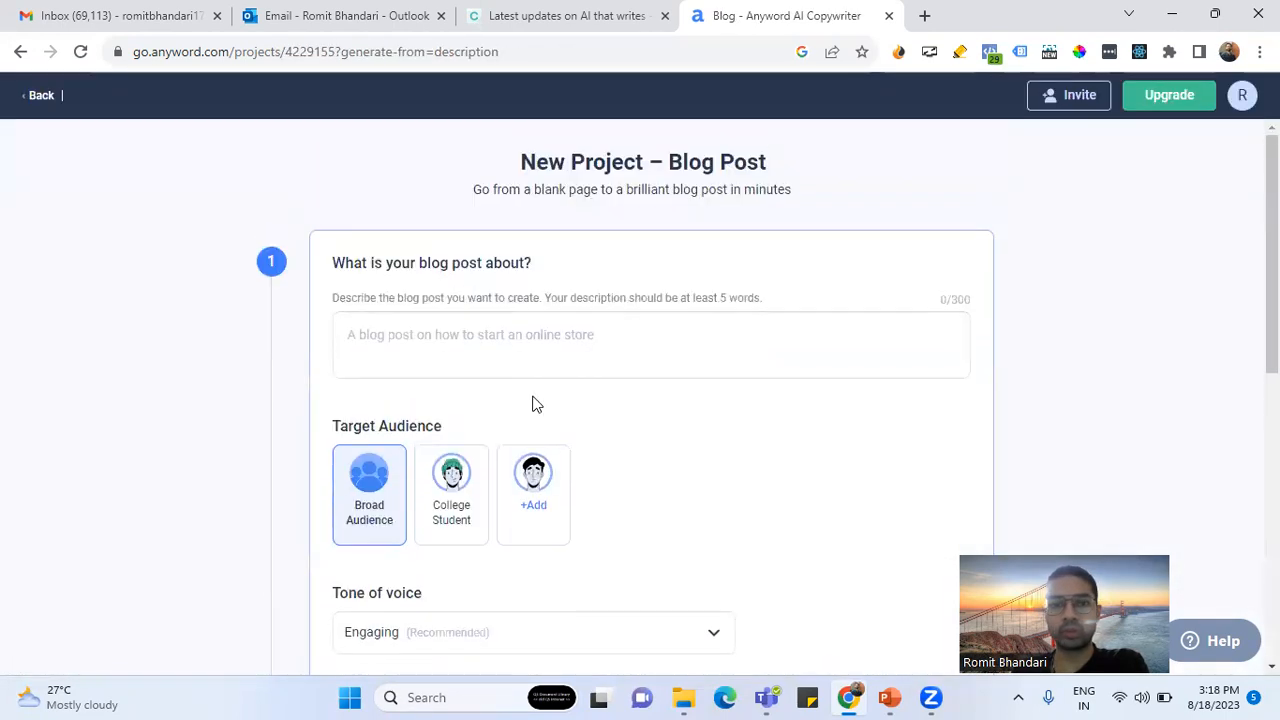
Examine the blog post form's description, target audience, tone of voice and SEO keyword fields, and its title, outline and generate stages
click(579, 351)
scroll(686, 452, down, 2)
scroll(686, 452, up, 2)
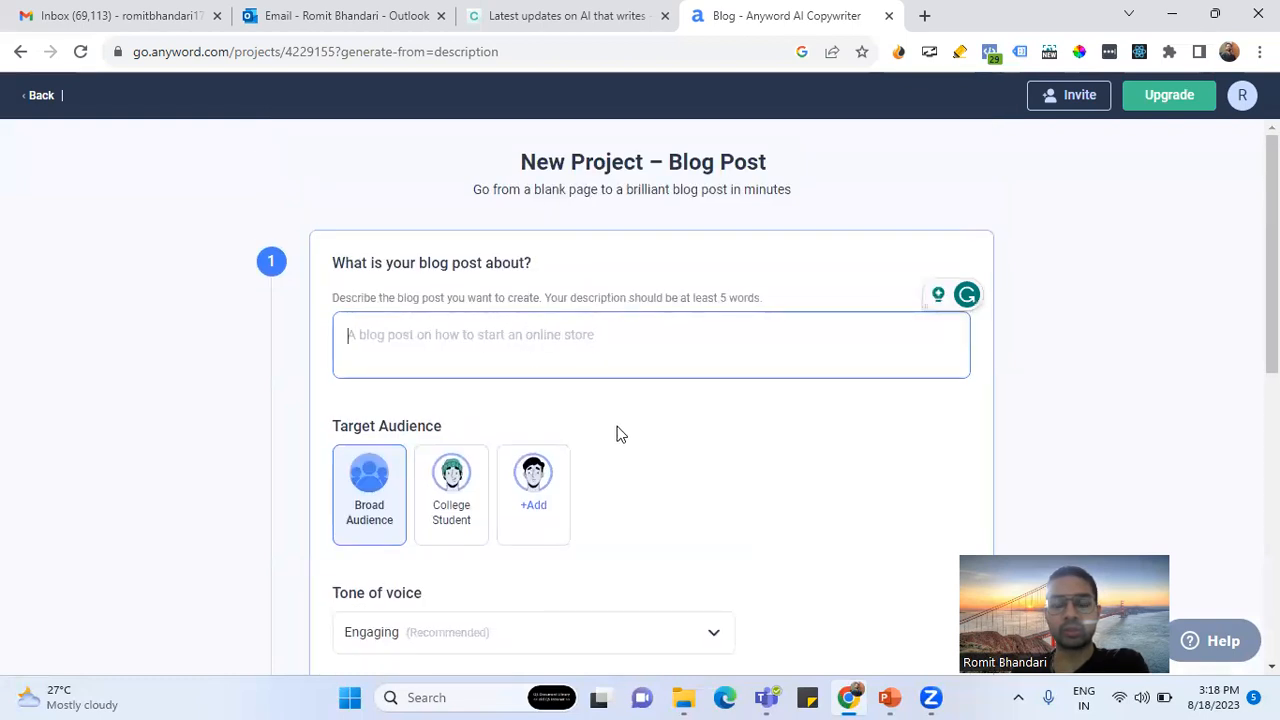
scroll(617, 433, down, 3)
scroll(617, 433, down, 4)
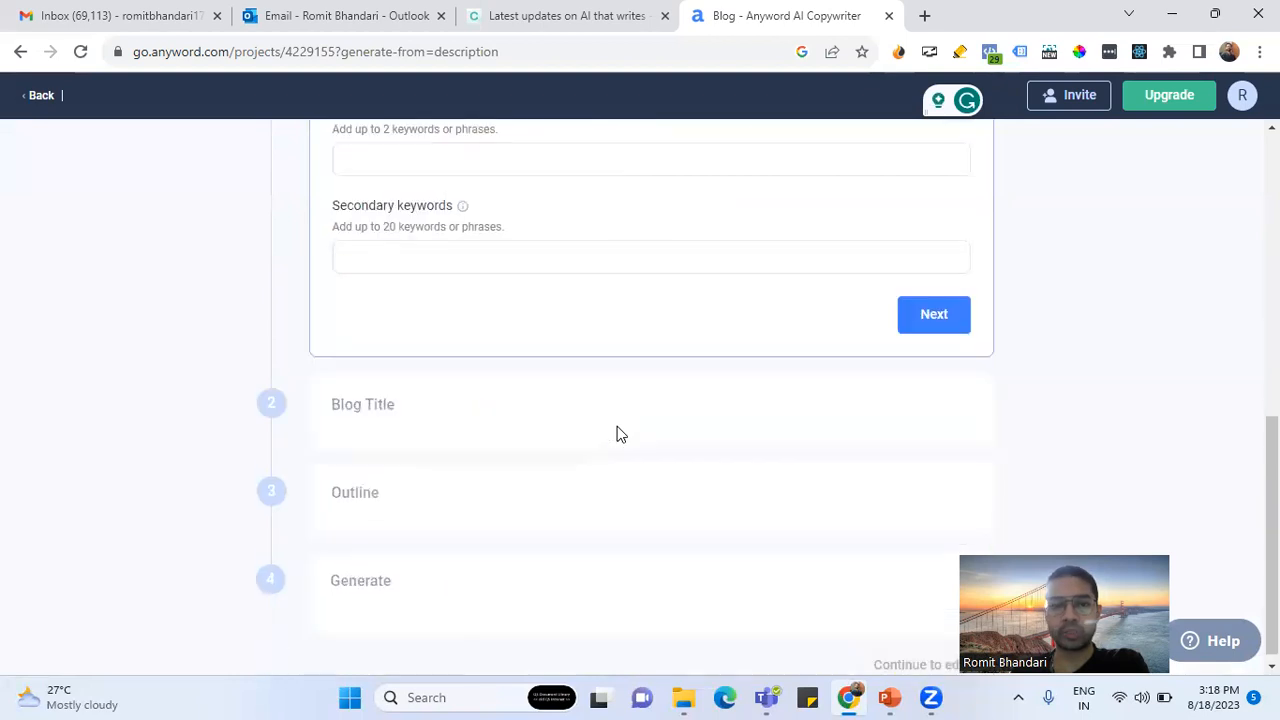
scroll(617, 433, up, 2)
click(472, 346)
click(470, 444)
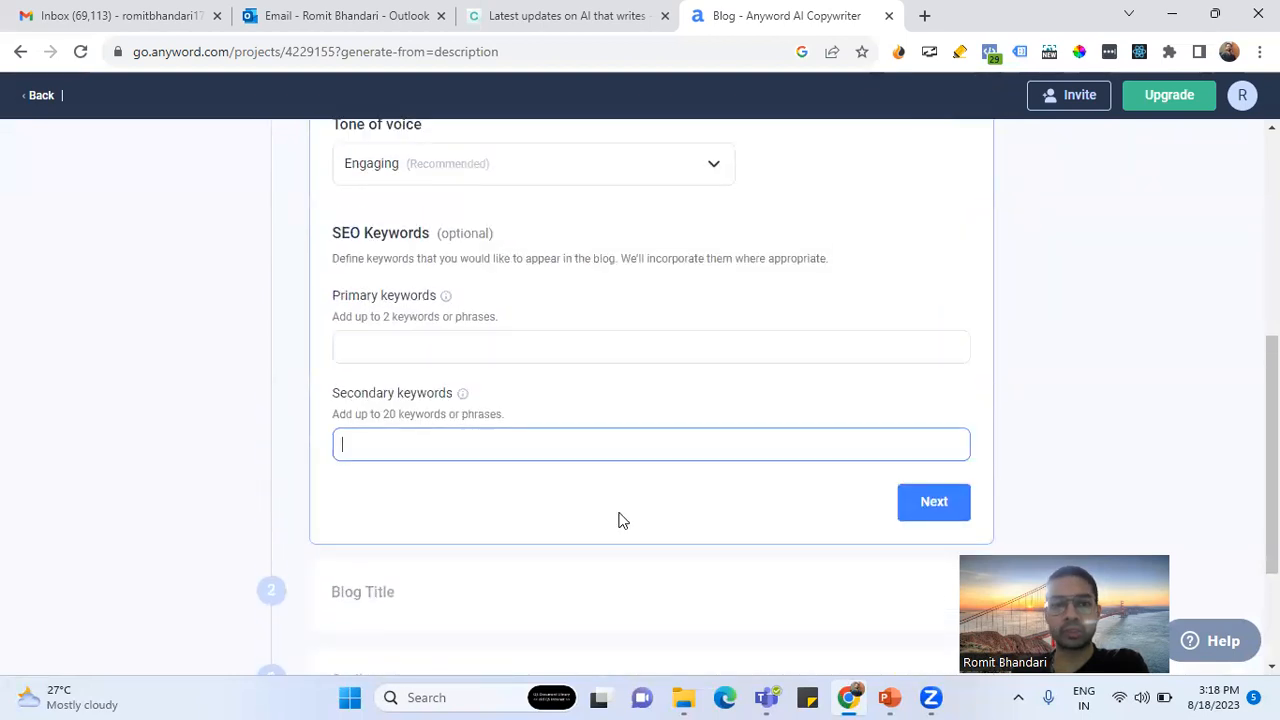
scroll(624, 527, down, 2)
scroll(624, 527, up, 10)
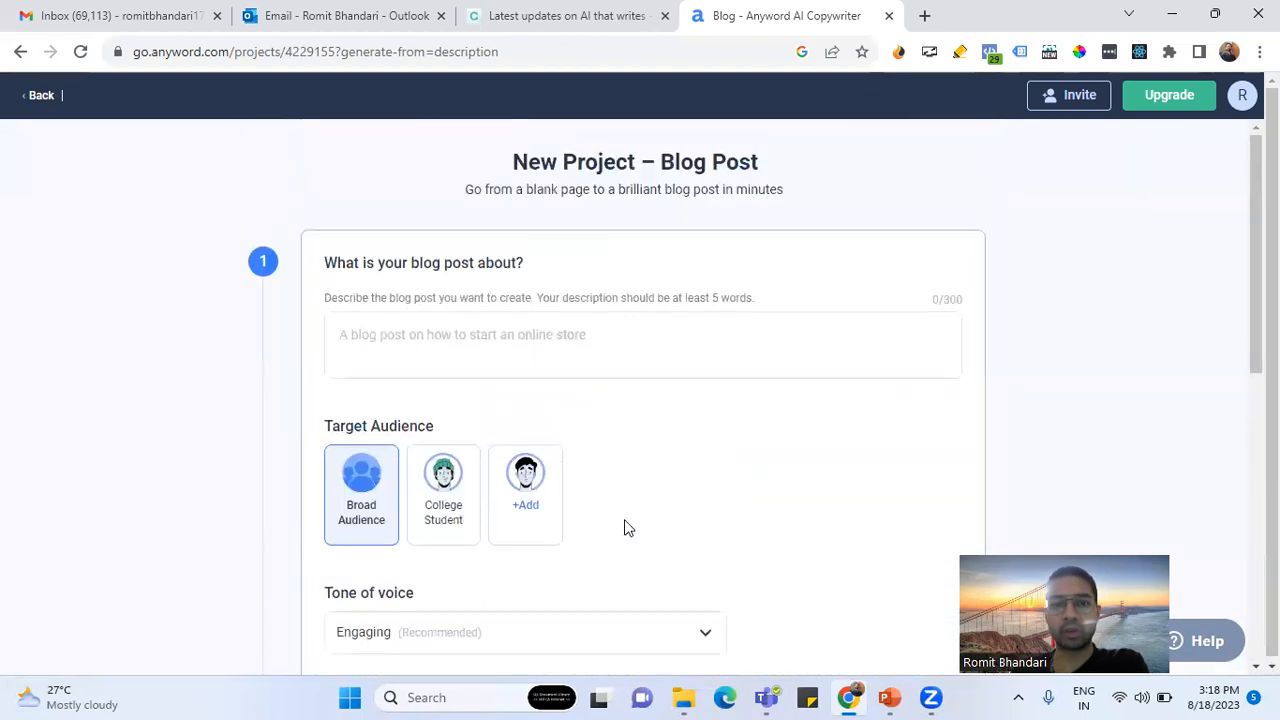
Leave the blog project, open the Copy Intelligence Analytics page and read its introduction about copy performance across channels
click(41, 96)
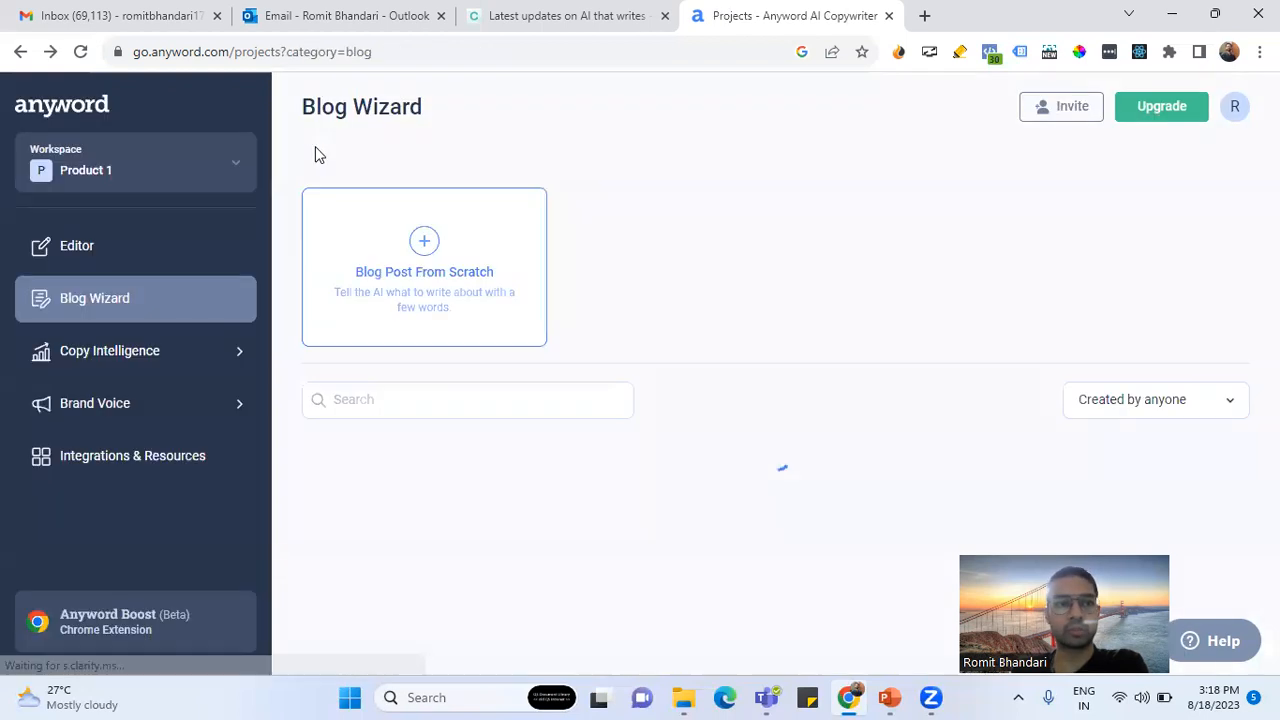
click(107, 362)
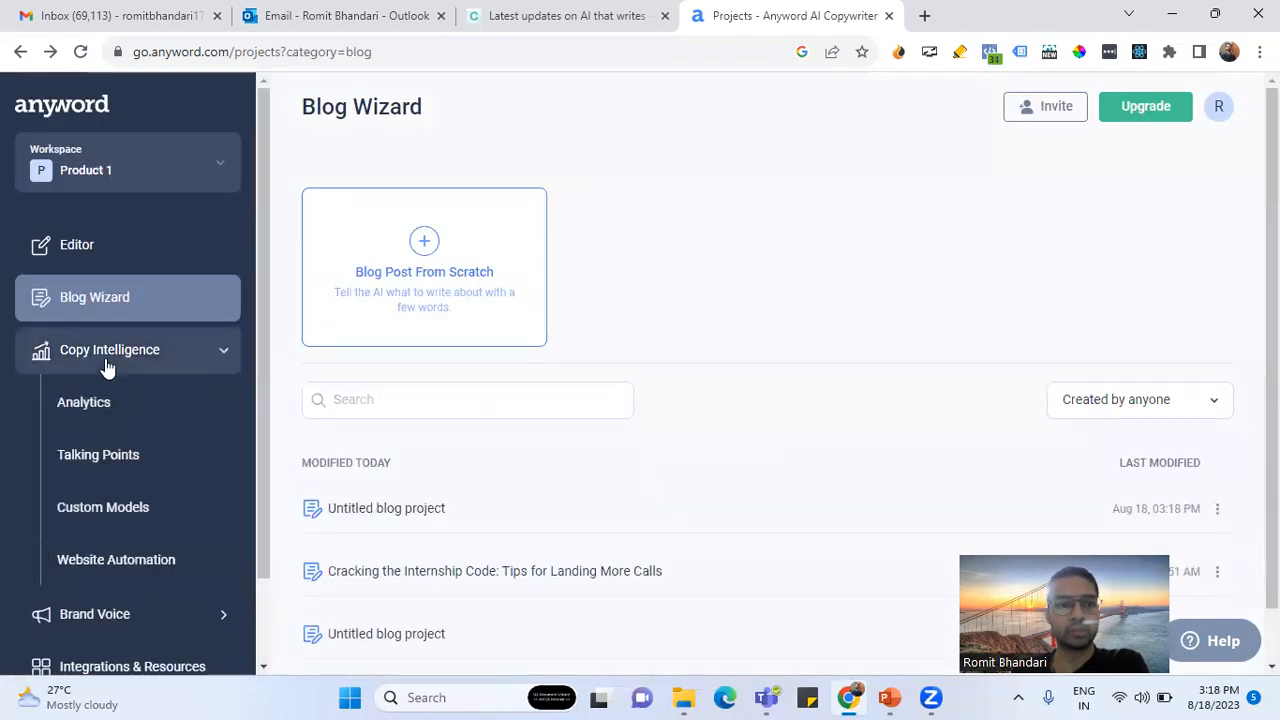
click(133, 408)
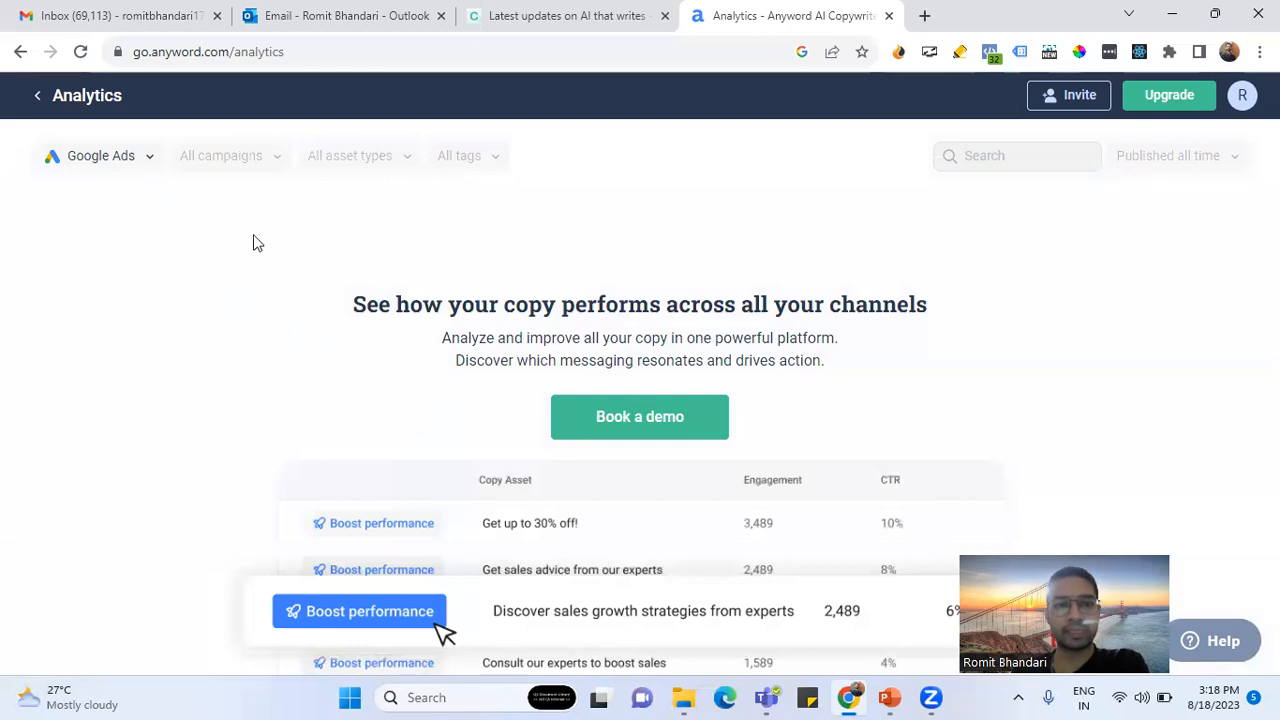
drag(323, 289, 937, 314)
click(1006, 337)
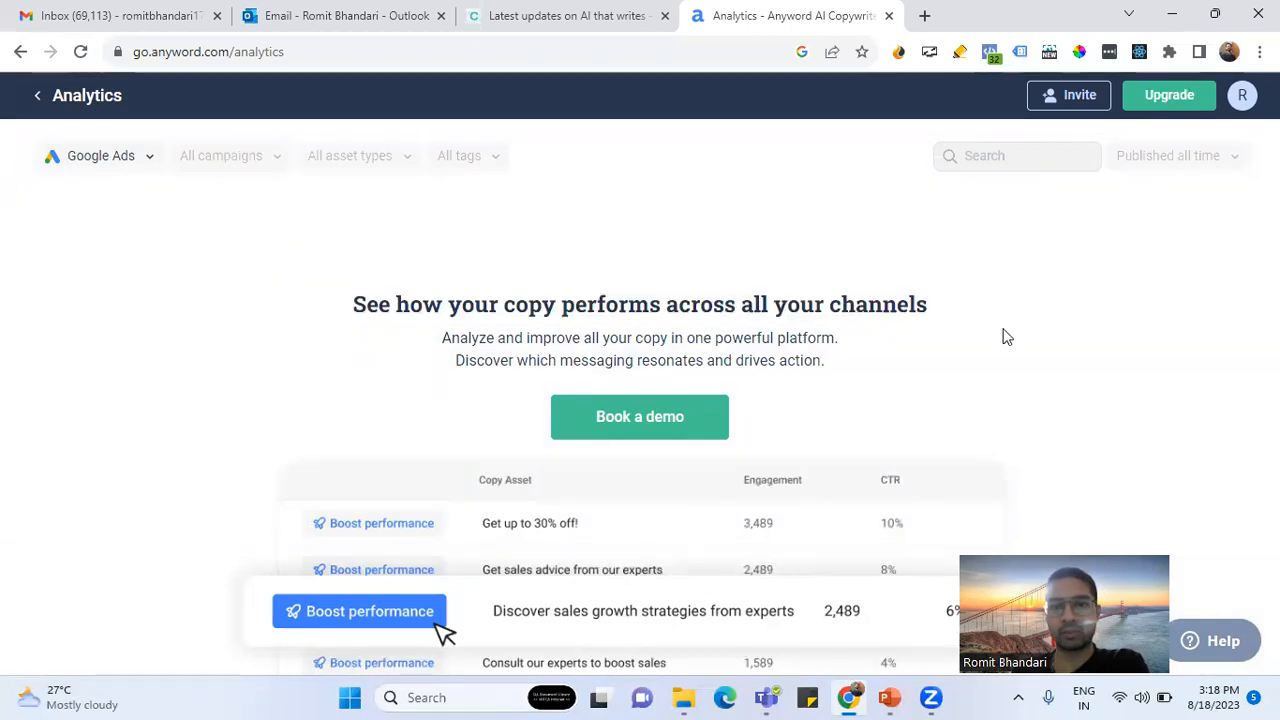
drag(893, 362, 403, 340)
click(337, 309)
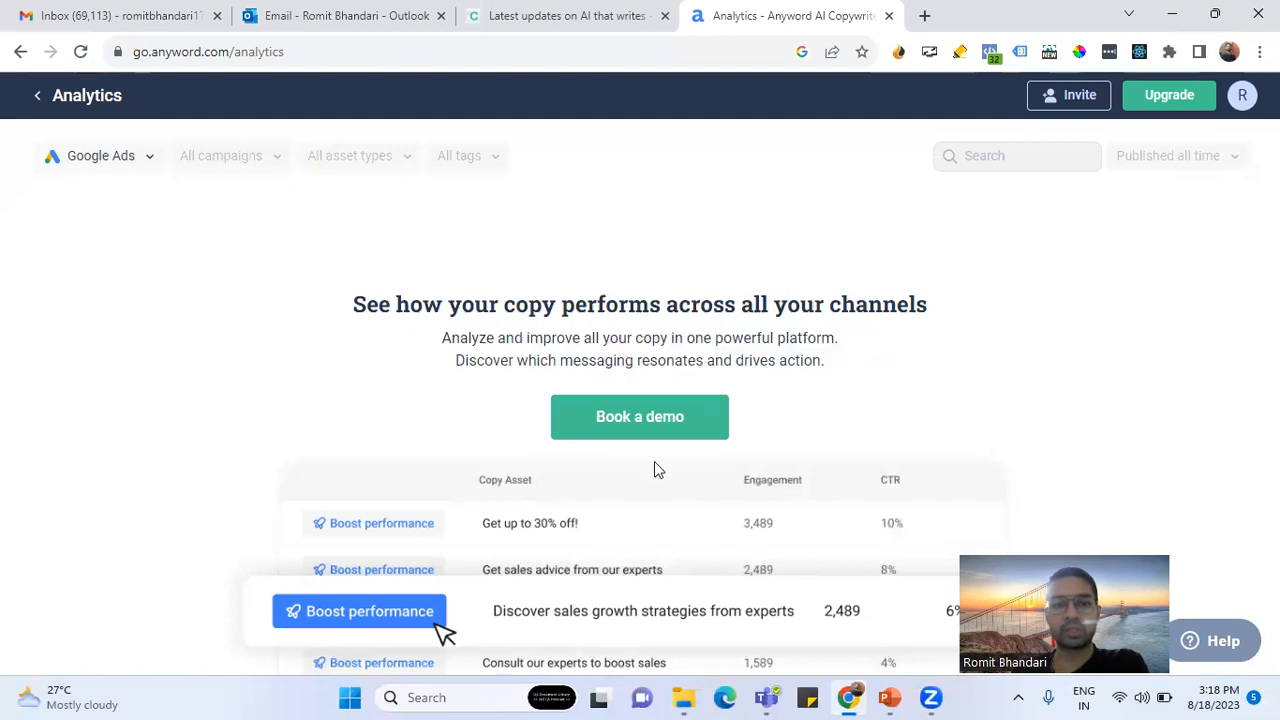
Check which channels Analytics can report on and view the demo booking form without submitting it
click(147, 163)
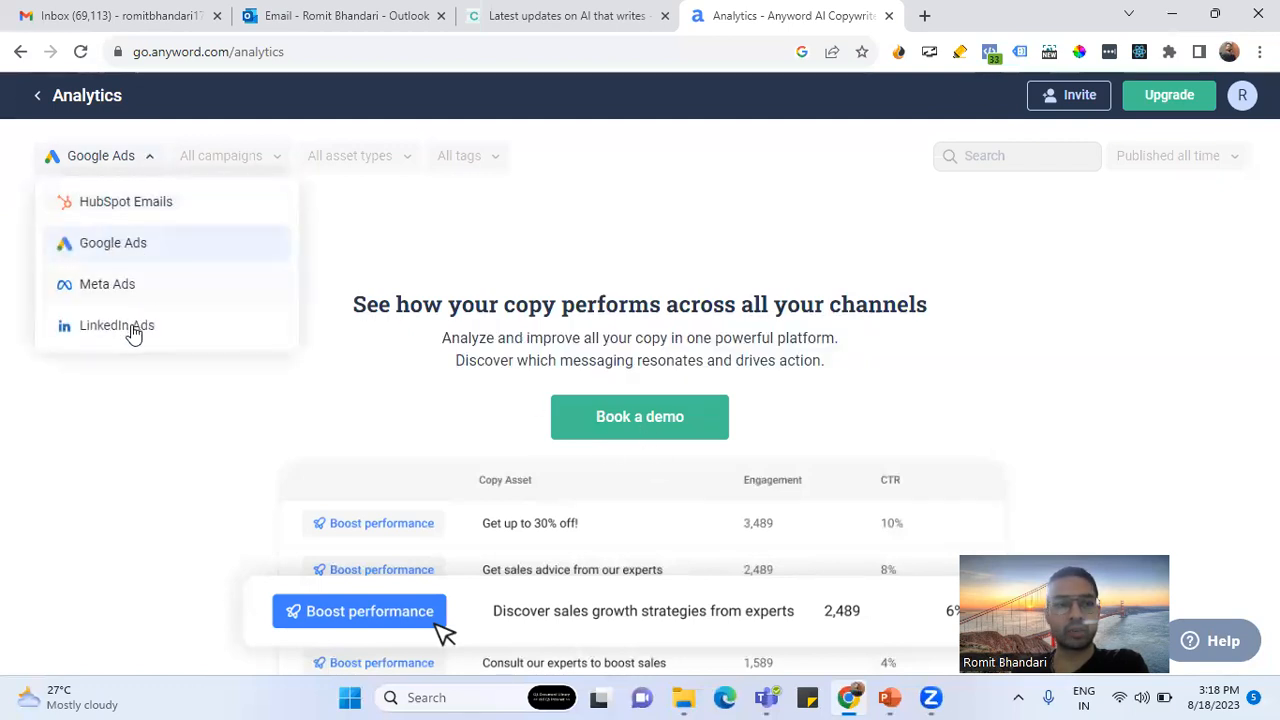
click(128, 390)
click(663, 430)
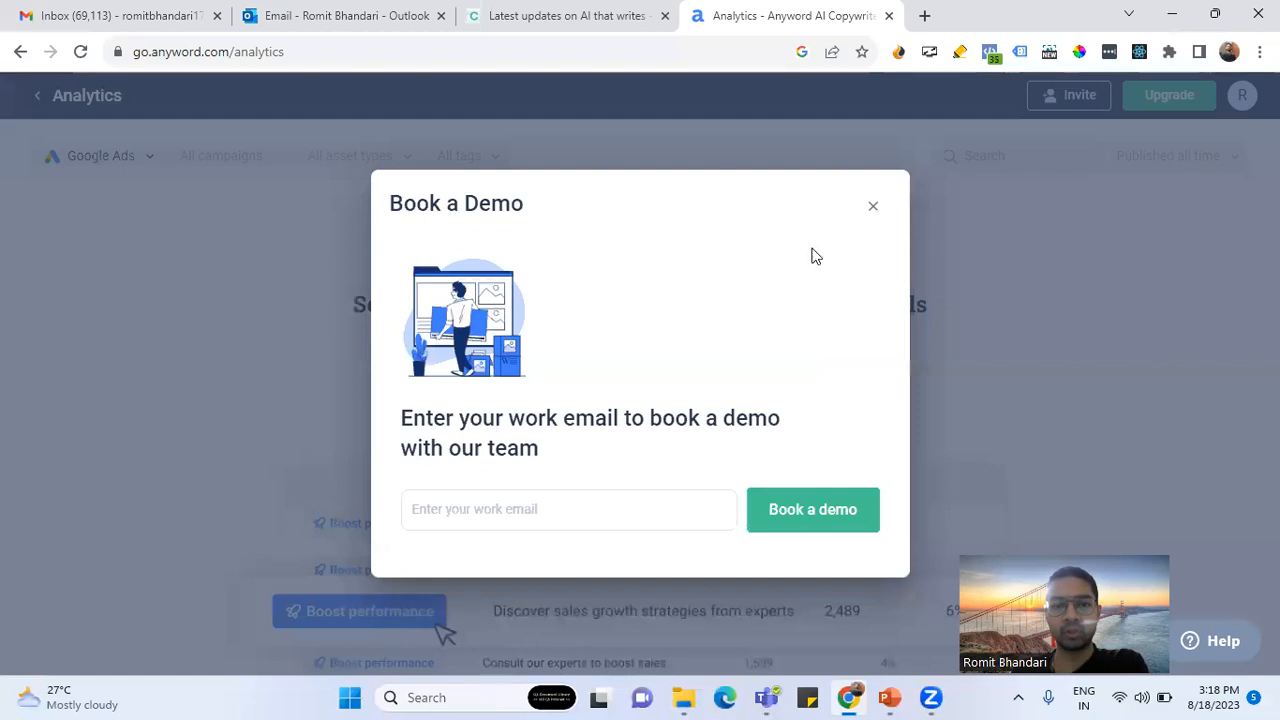
click(870, 207)
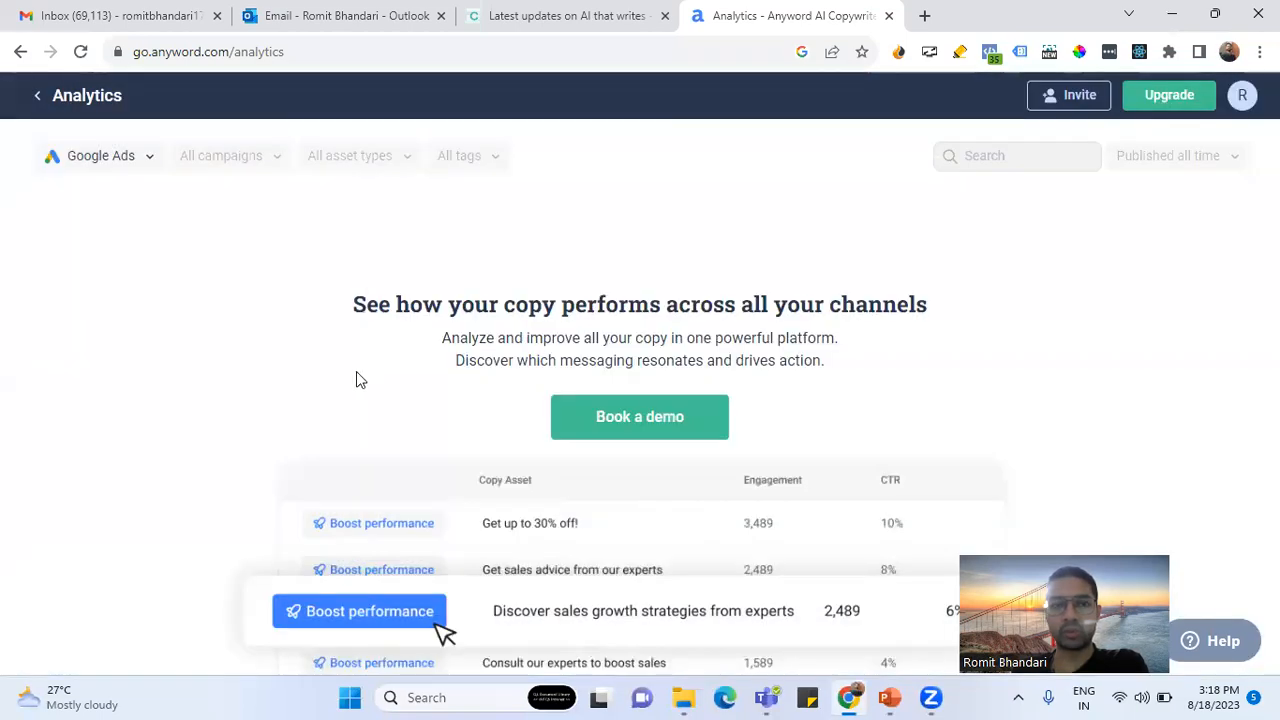
Leave Analytics and start a new Tone of Voice under Brand Voice, using the manually added approved tone option
click(75, 97)
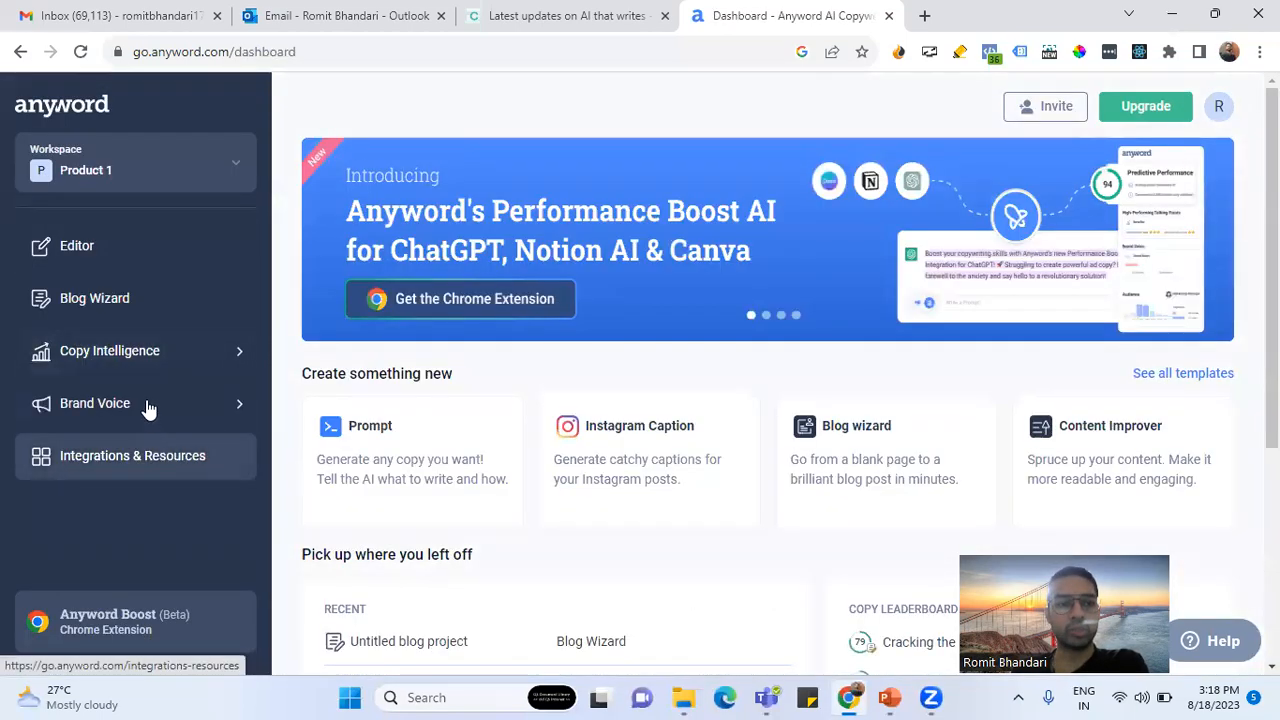
click(150, 404)
click(168, 460)
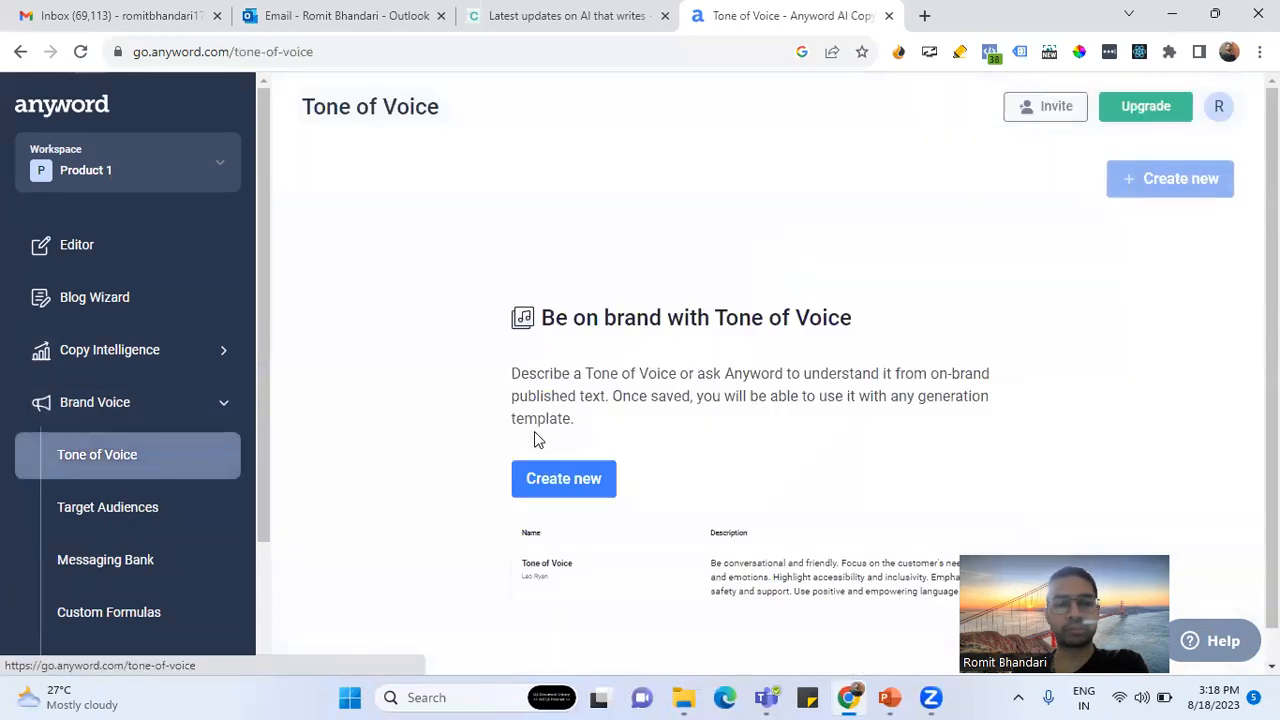
scroll(698, 449, down, 1)
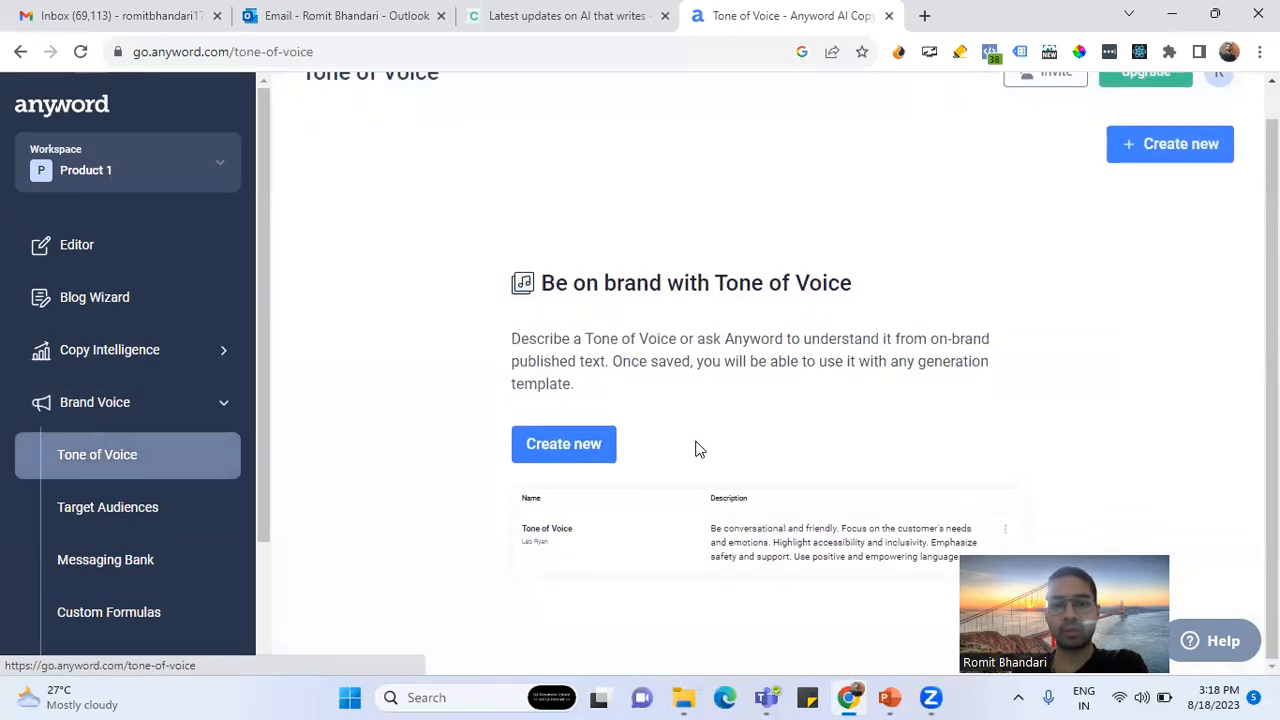
click(591, 455)
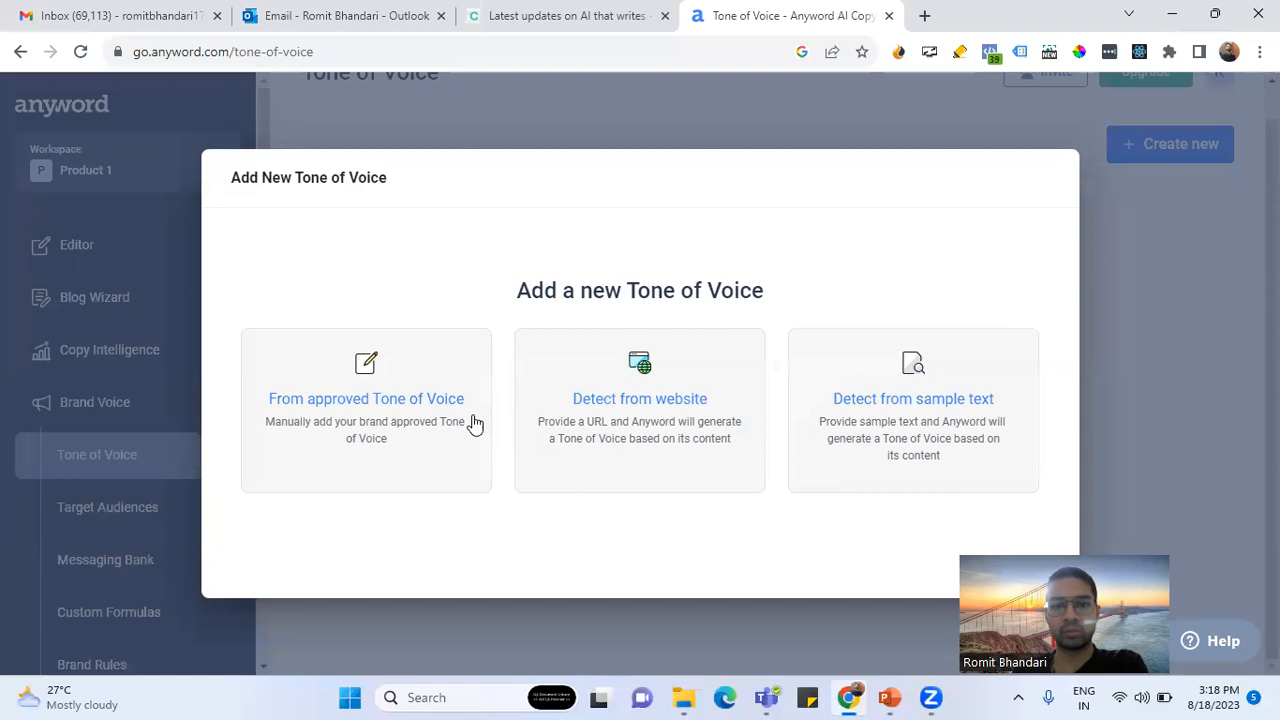
click(432, 433)
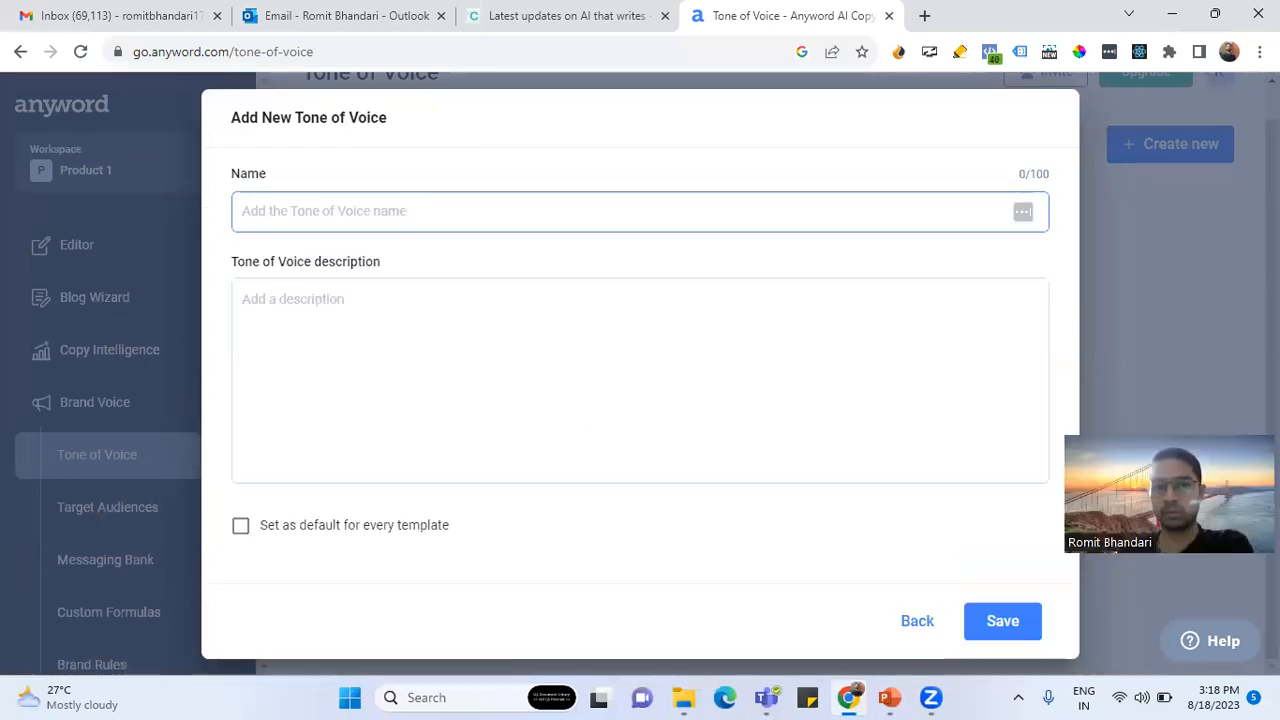
Name the tone "Mindful Lounge", describe it as "It is company for mindfulness lovers" and save it
click(344, 212)
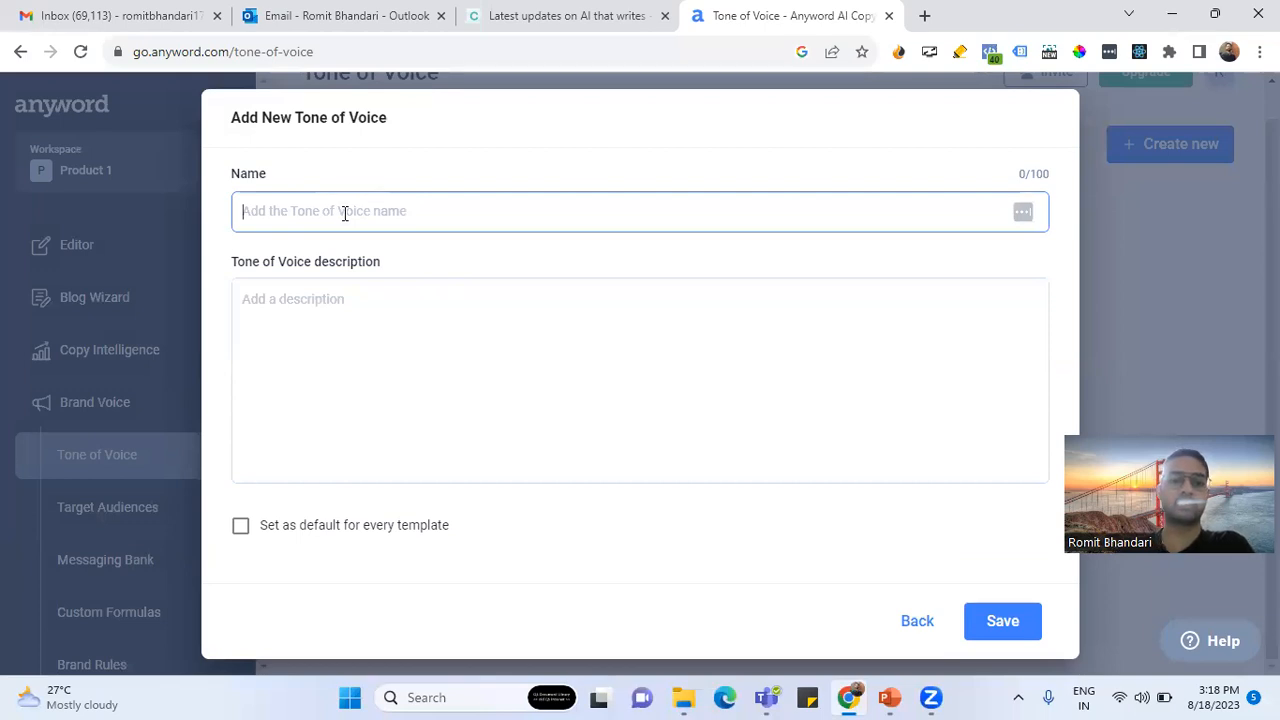
text(Mi)
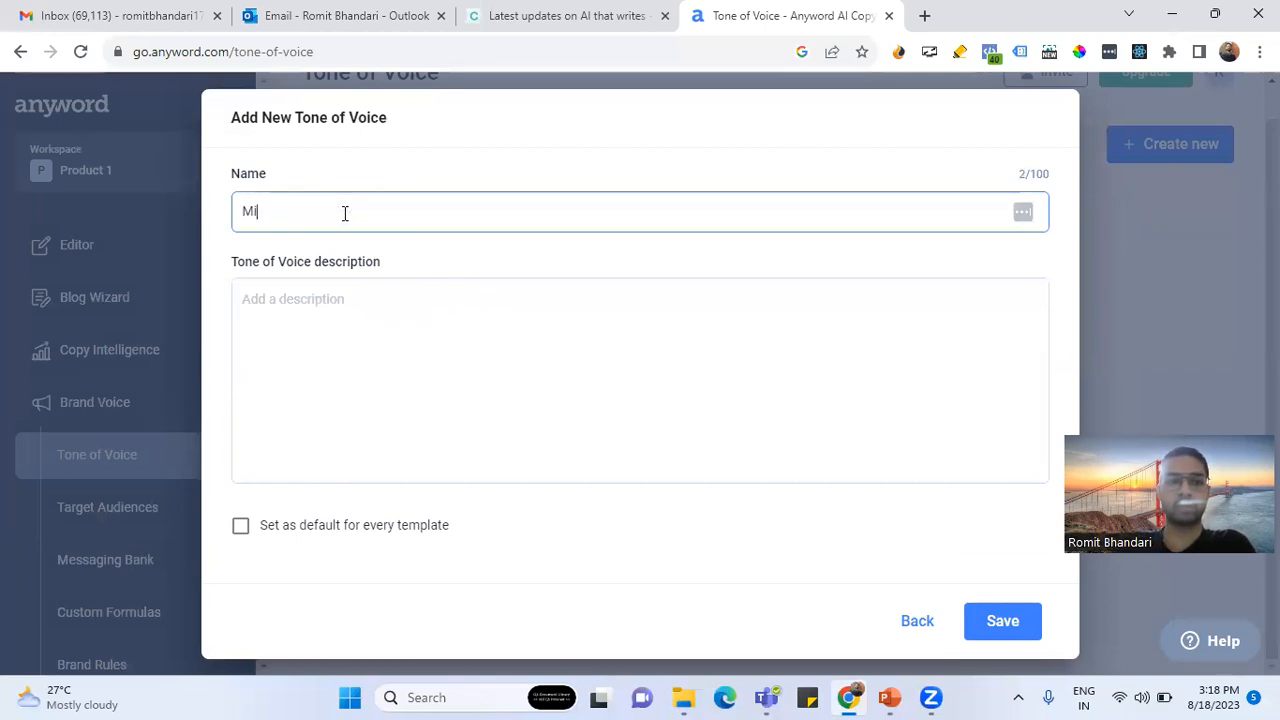
text(ndful Lounge)
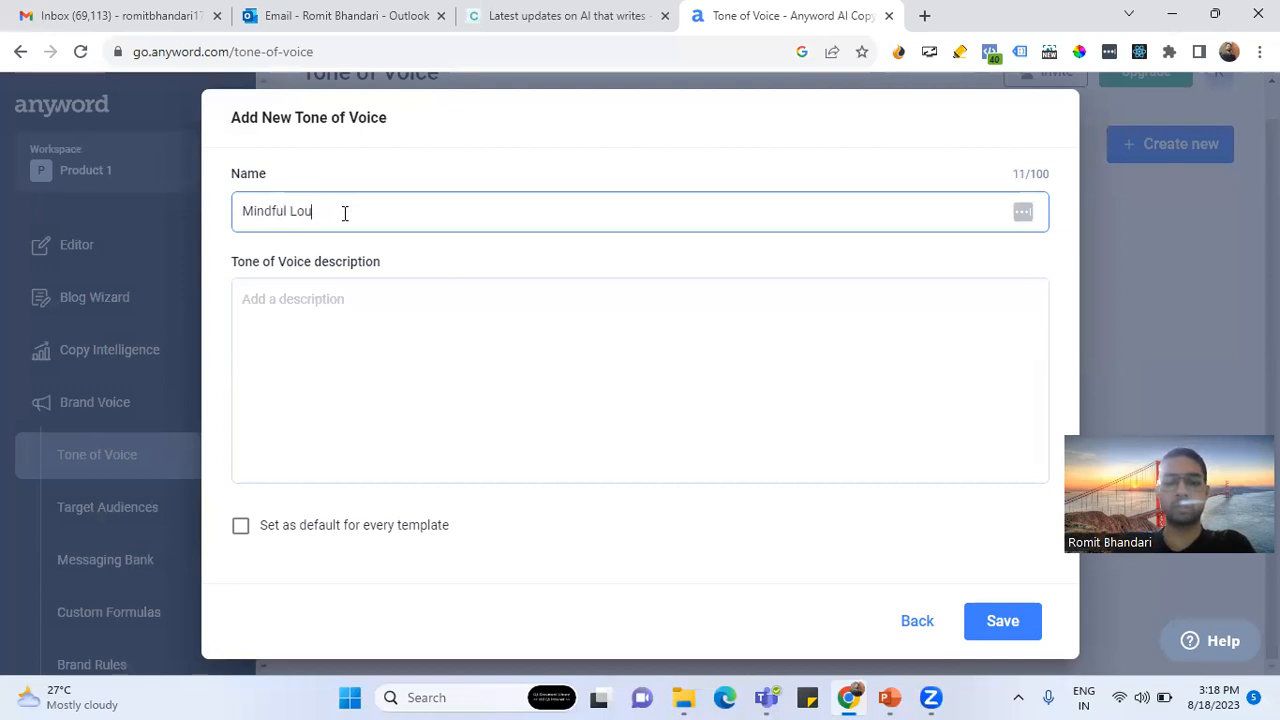
click(433, 343)
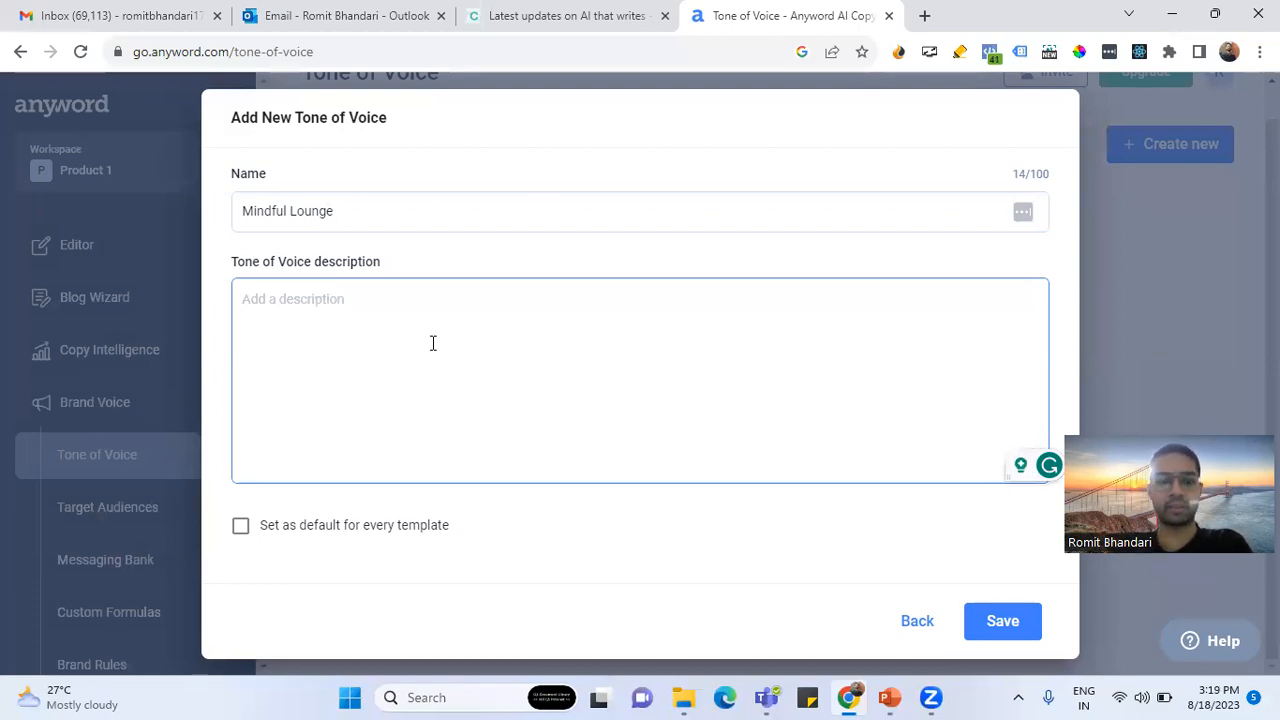
text(It is )
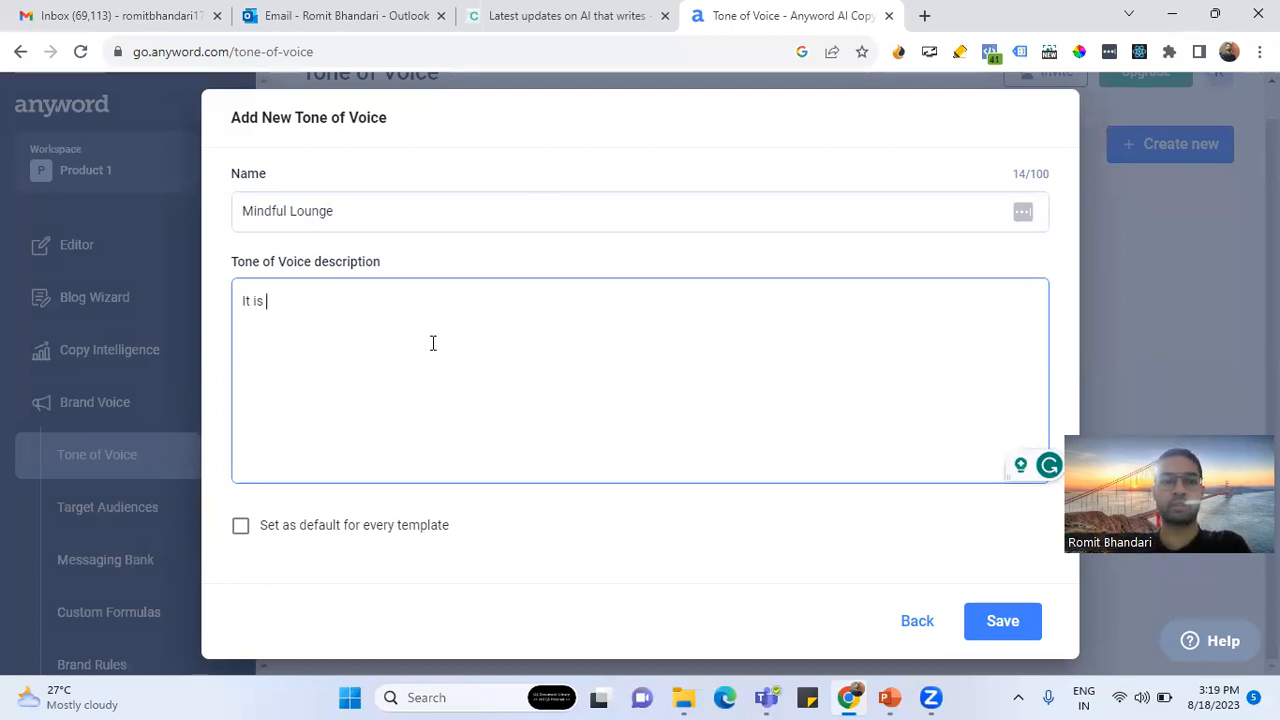
text(compnay)
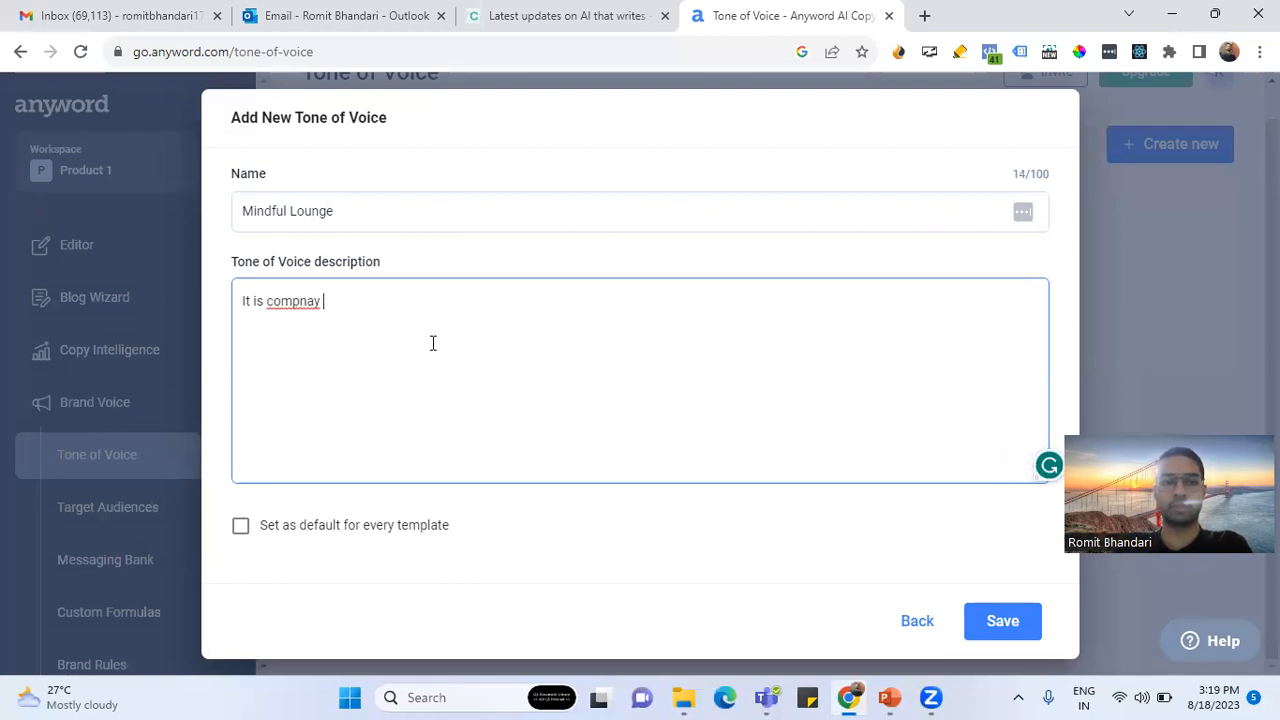
key(BackSpace)
key(BackSpace)
key(BackSpace)
key(BackSpace)
text(any )
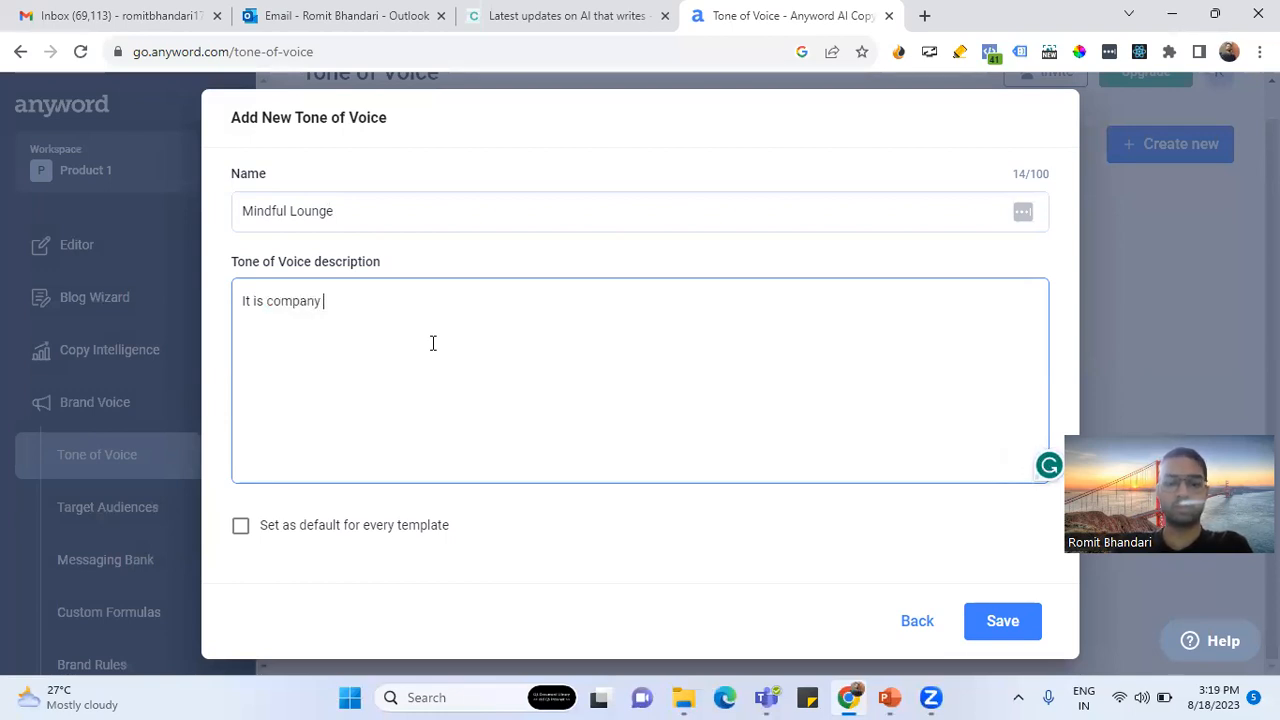
text(for mindfulness lovers)
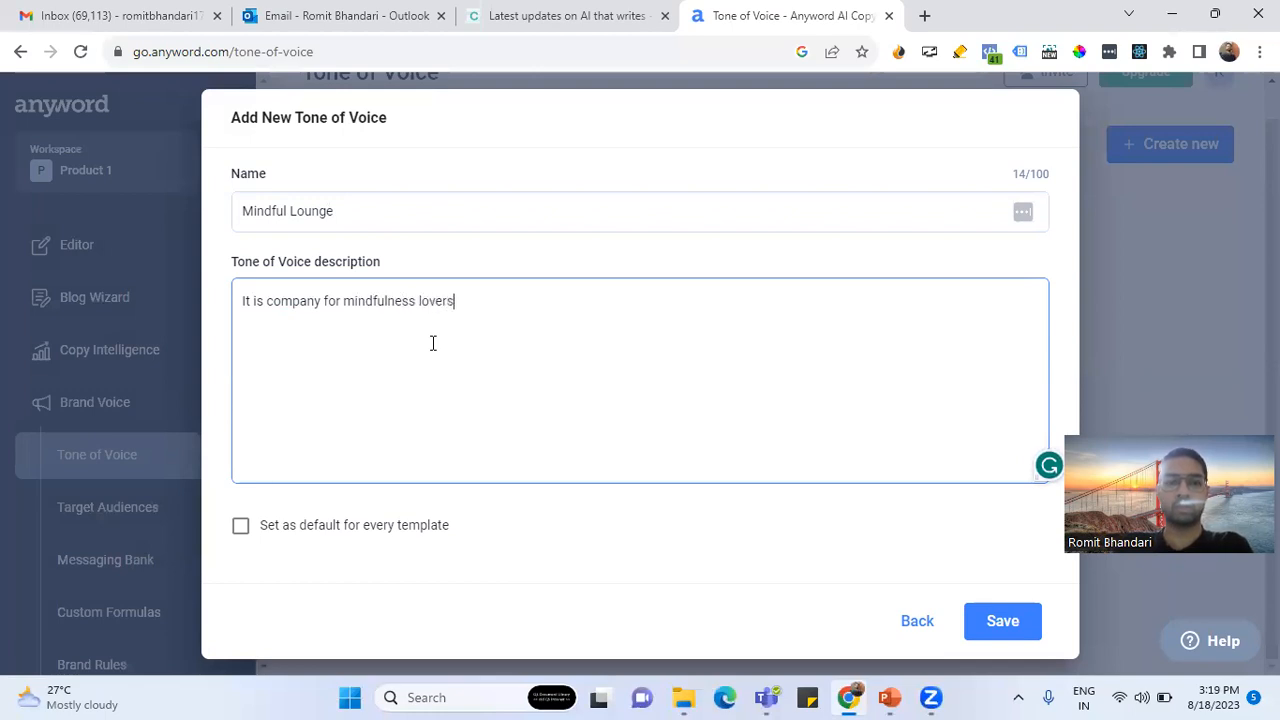
click(1003, 621)
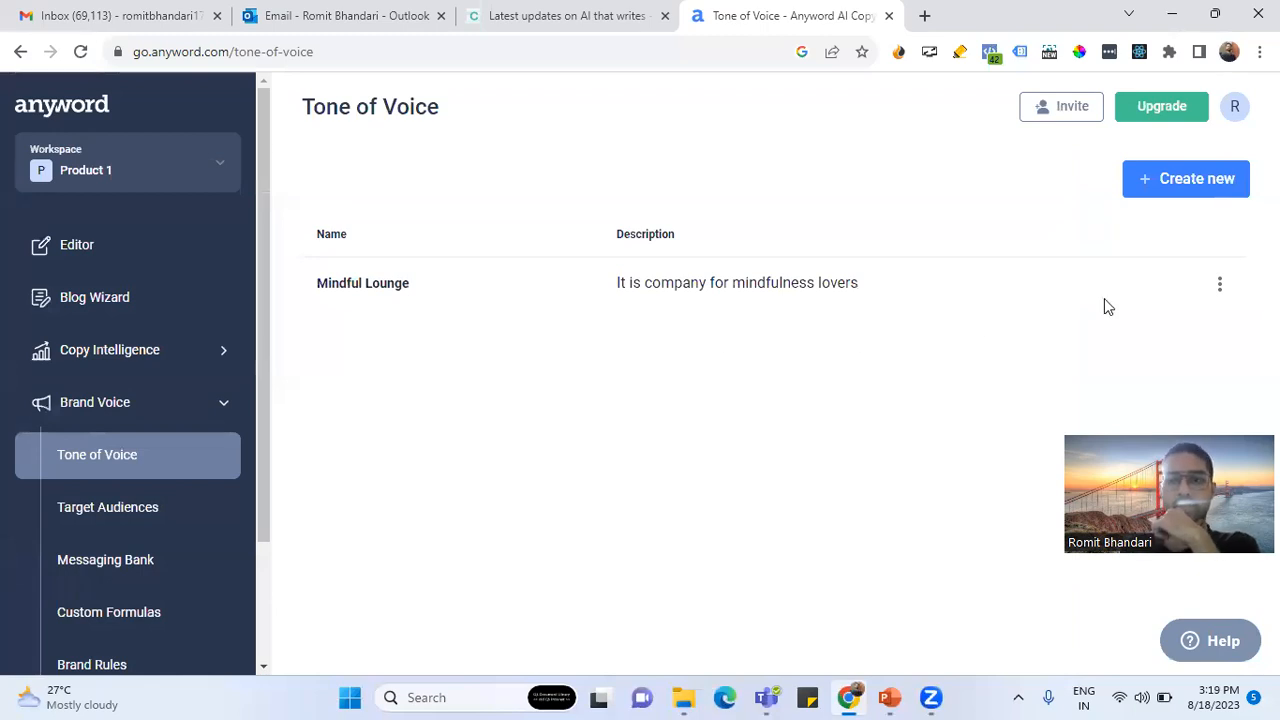
Look through the Mindful Lounge tone's options and the Target Audiences, Messaging Bank, Custom Formulas and Brand Rules pages
click(1221, 287)
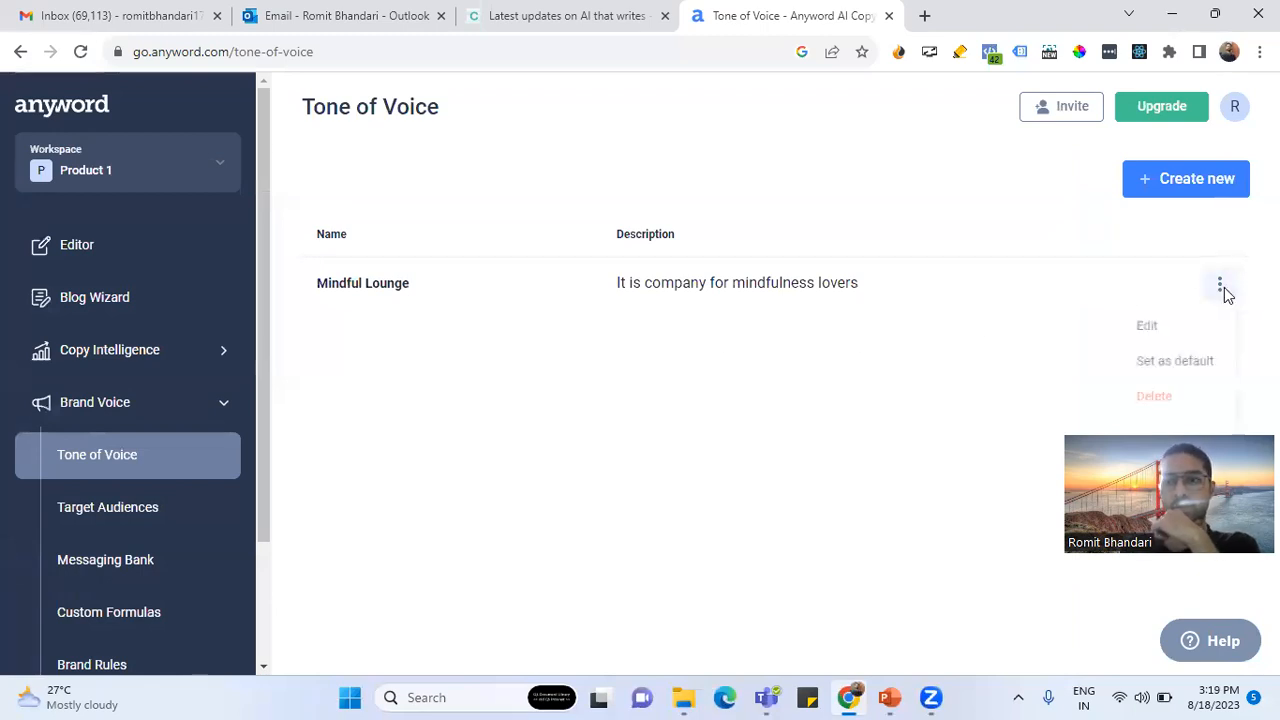
click(872, 442)
scroll(208, 532, down, 1)
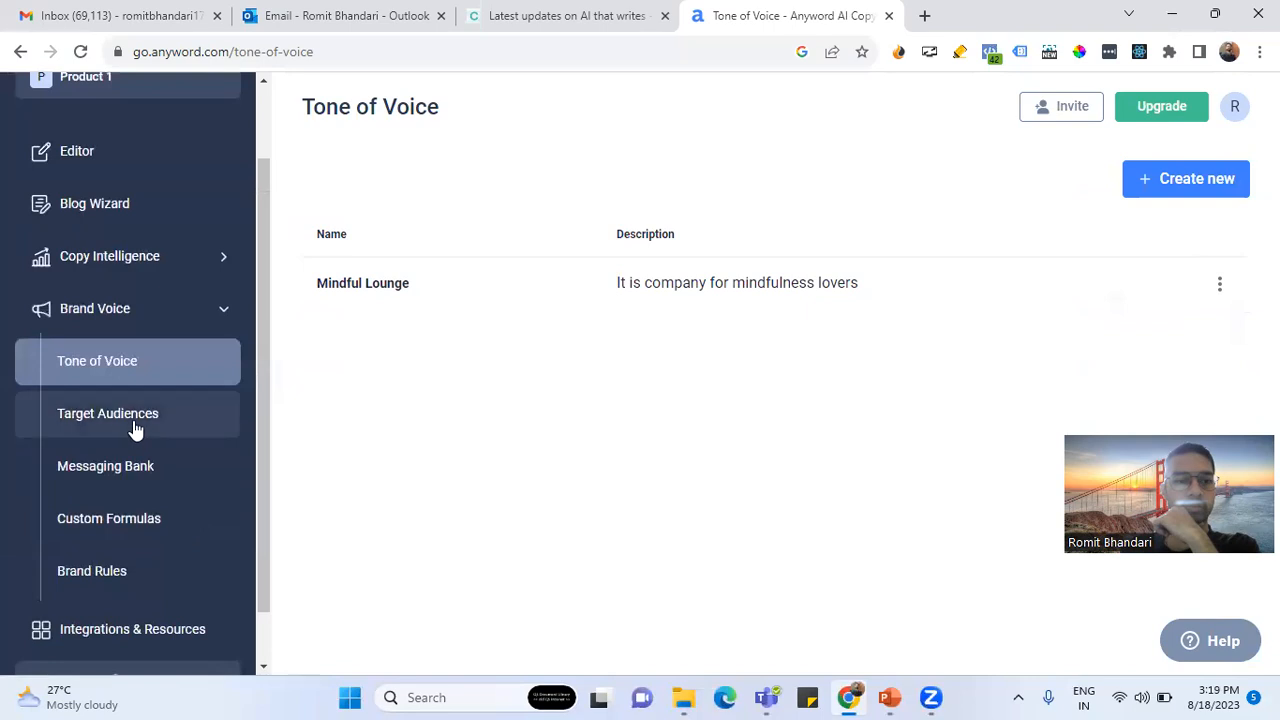
click(135, 429)
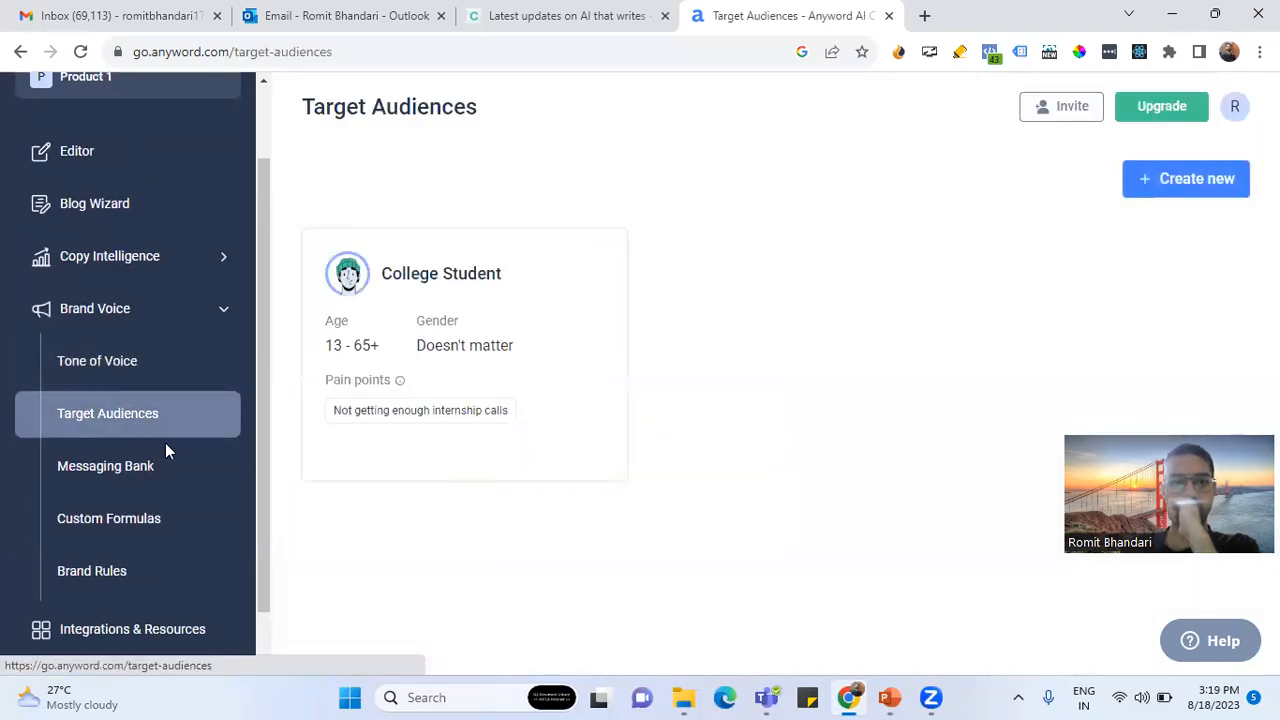
click(143, 473)
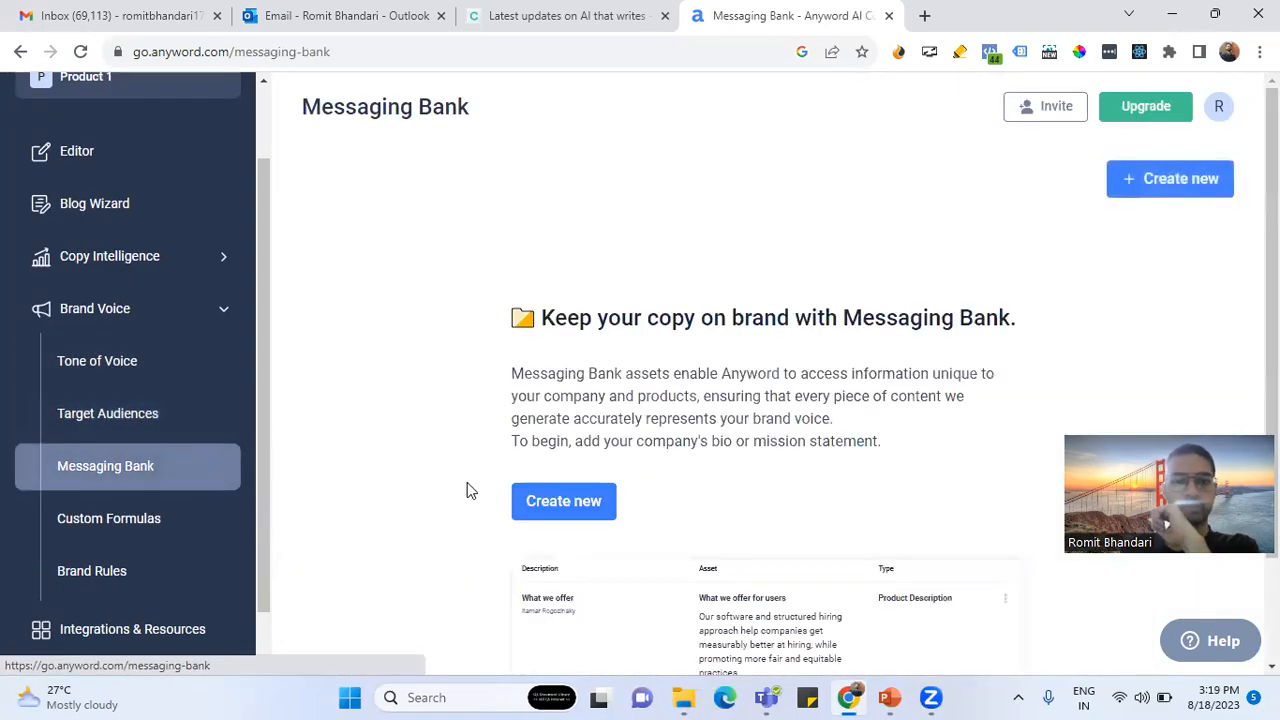
scroll(467, 482, down, 2)
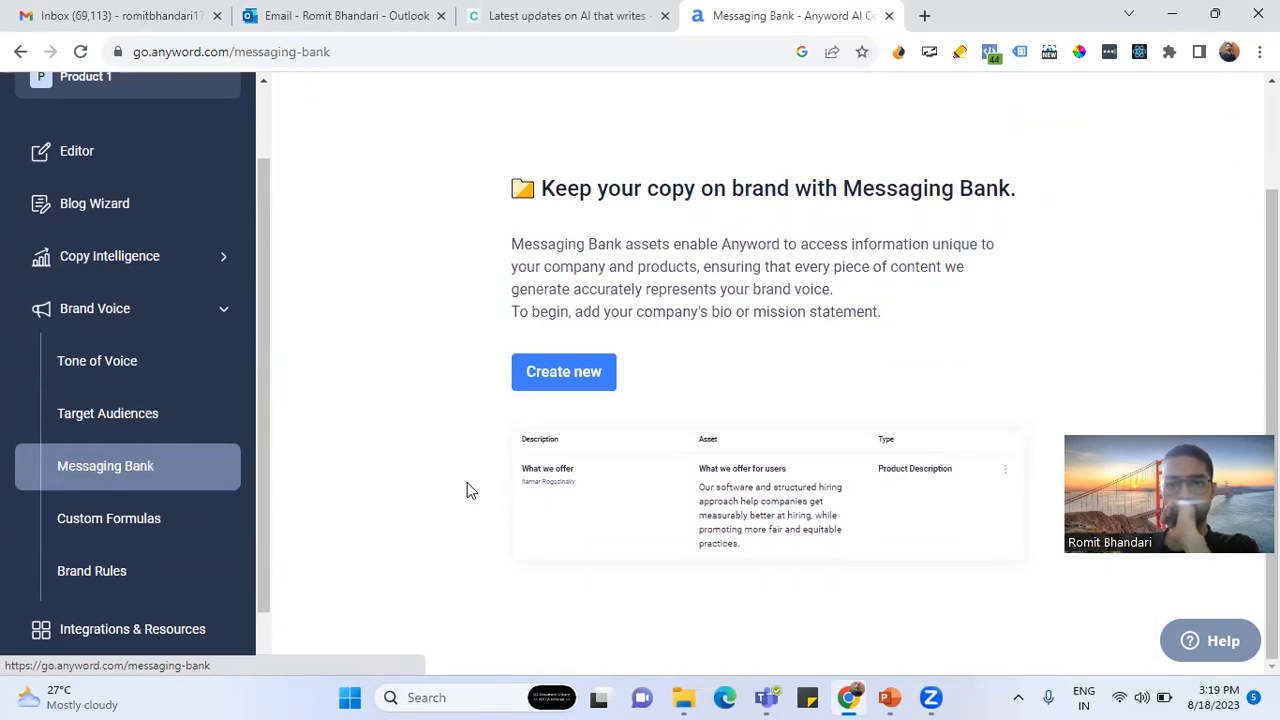
click(110, 525)
click(160, 570)
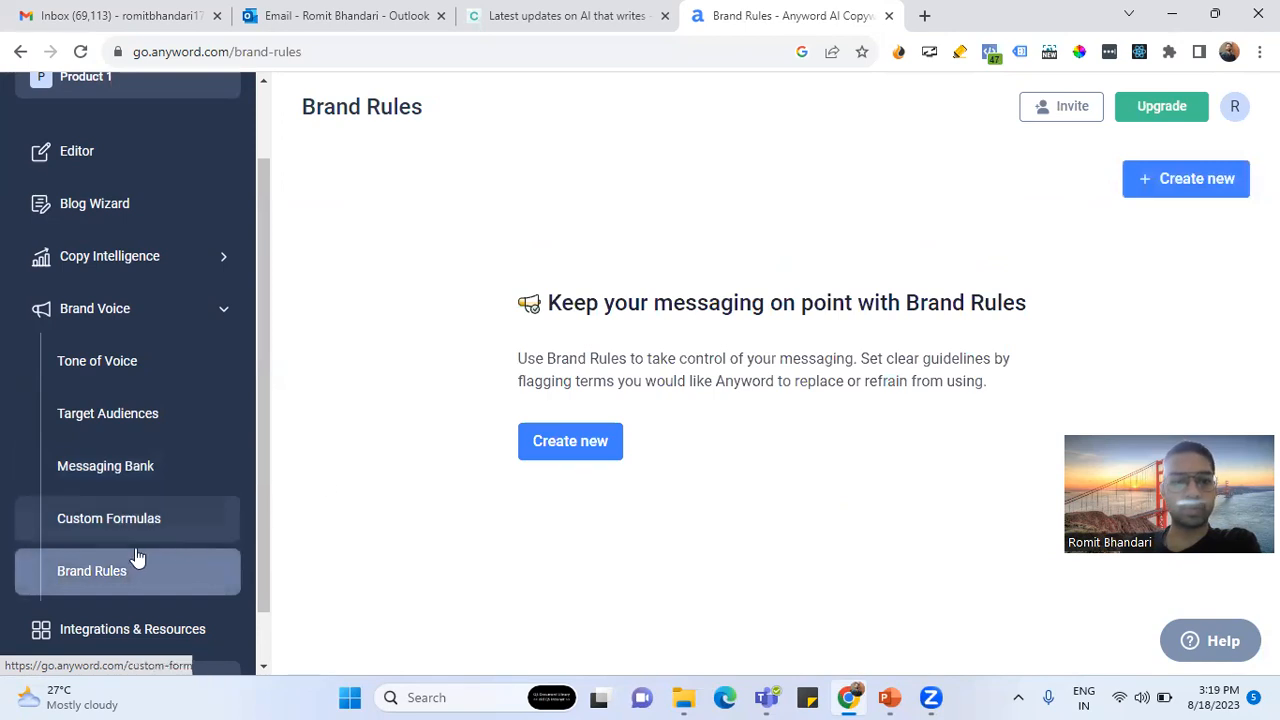
click(150, 372)
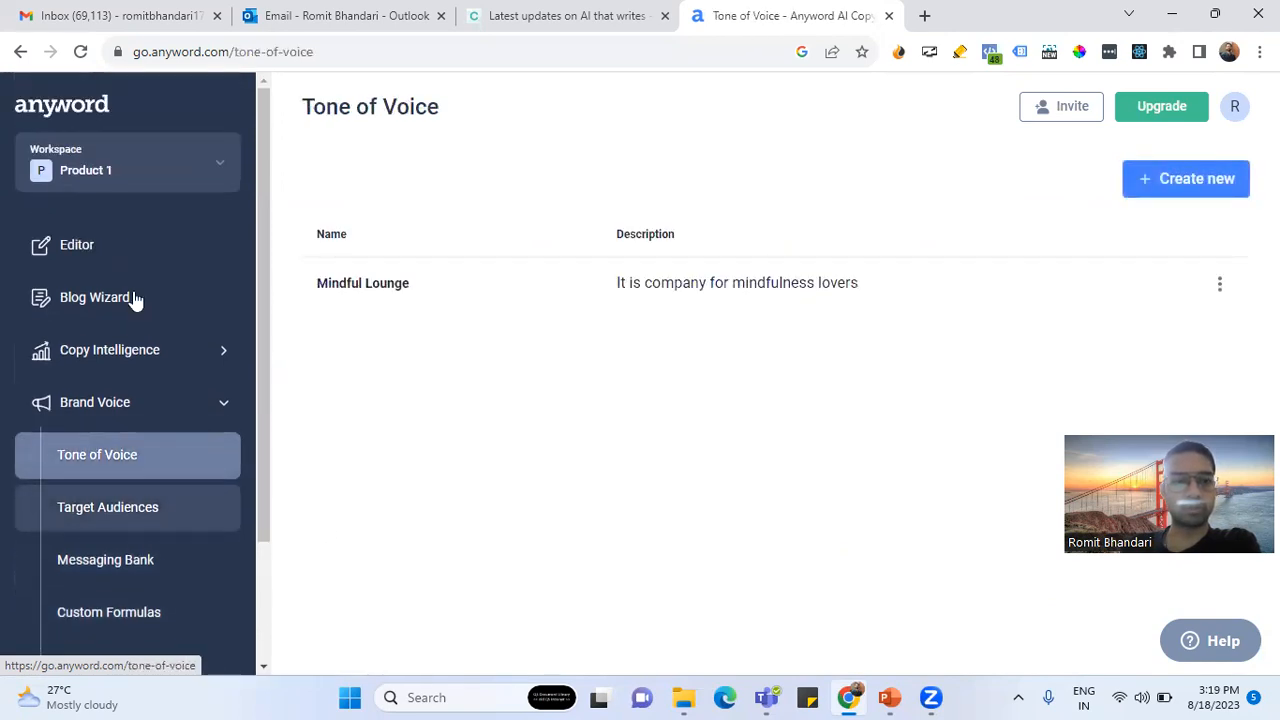
Create a new blank document in the Editor and open its Content Improver template
click(117, 258)
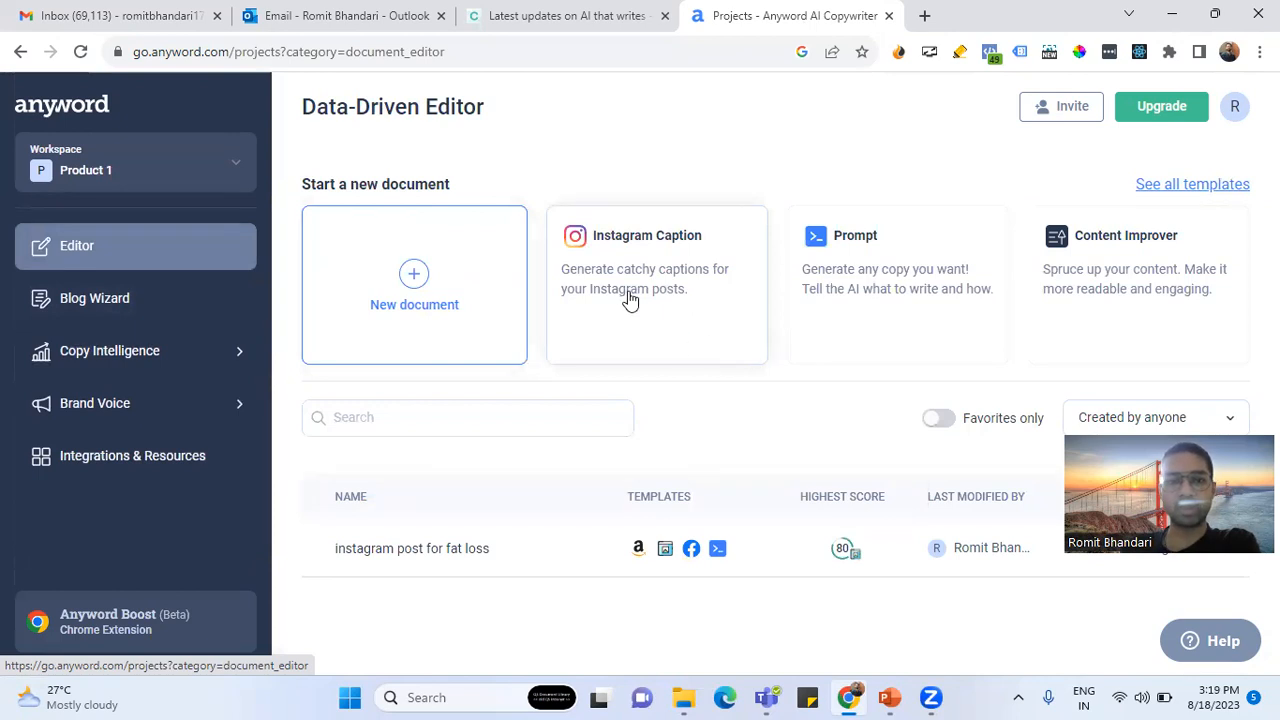
click(522, 294)
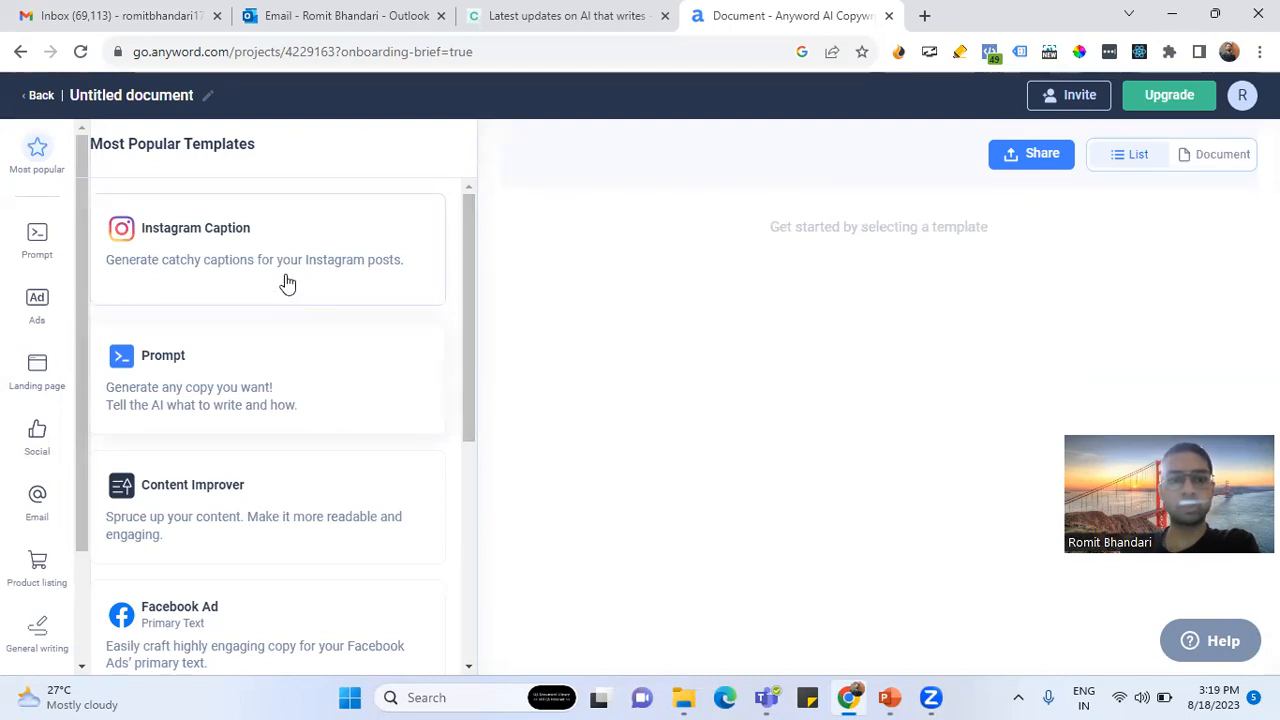
click(399, 490)
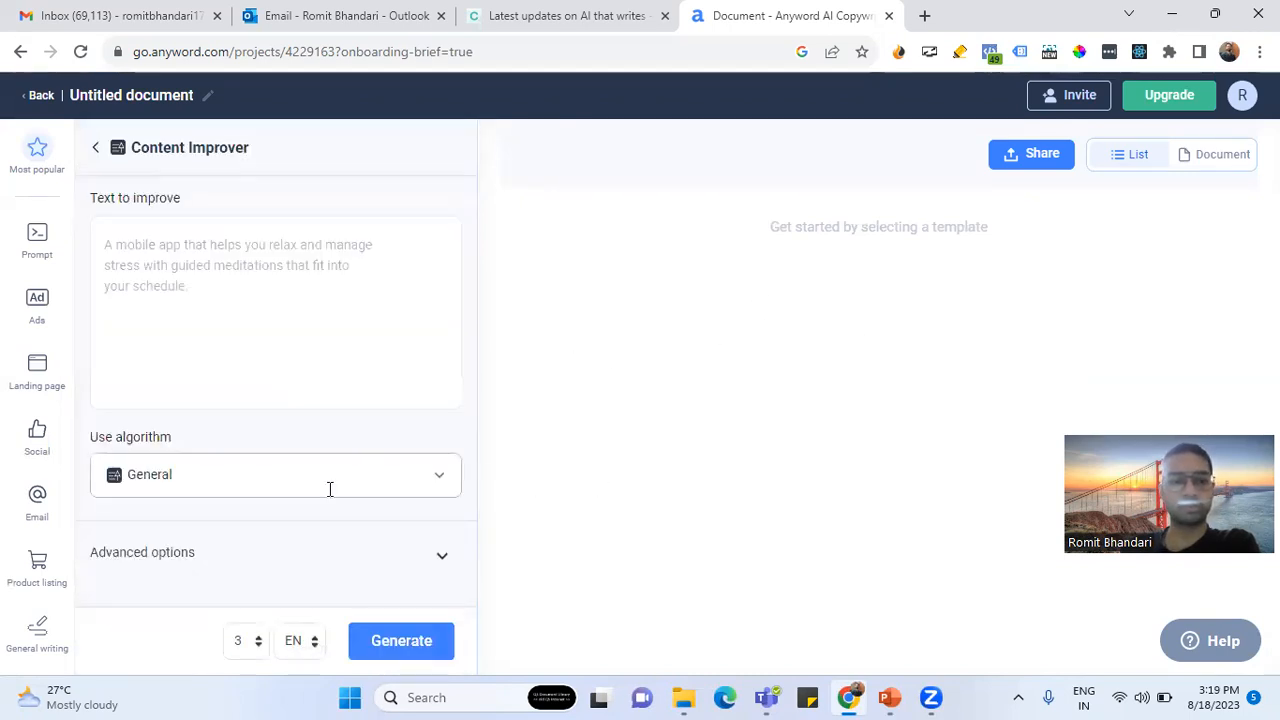
Examine the Content Improver's advanced formula setting, algorithm choices and text field, and return to the template list
click(438, 560)
scroll(317, 529, down, 1)
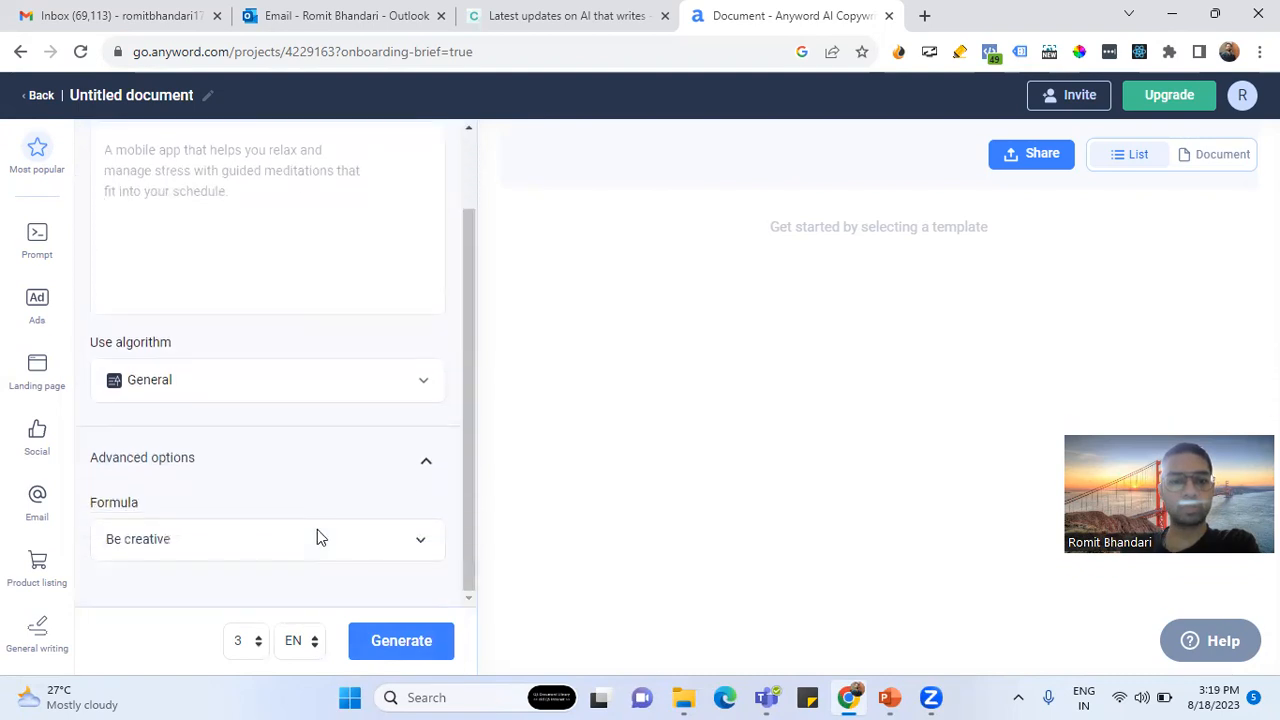
click(289, 545)
click(317, 461)
click(307, 380)
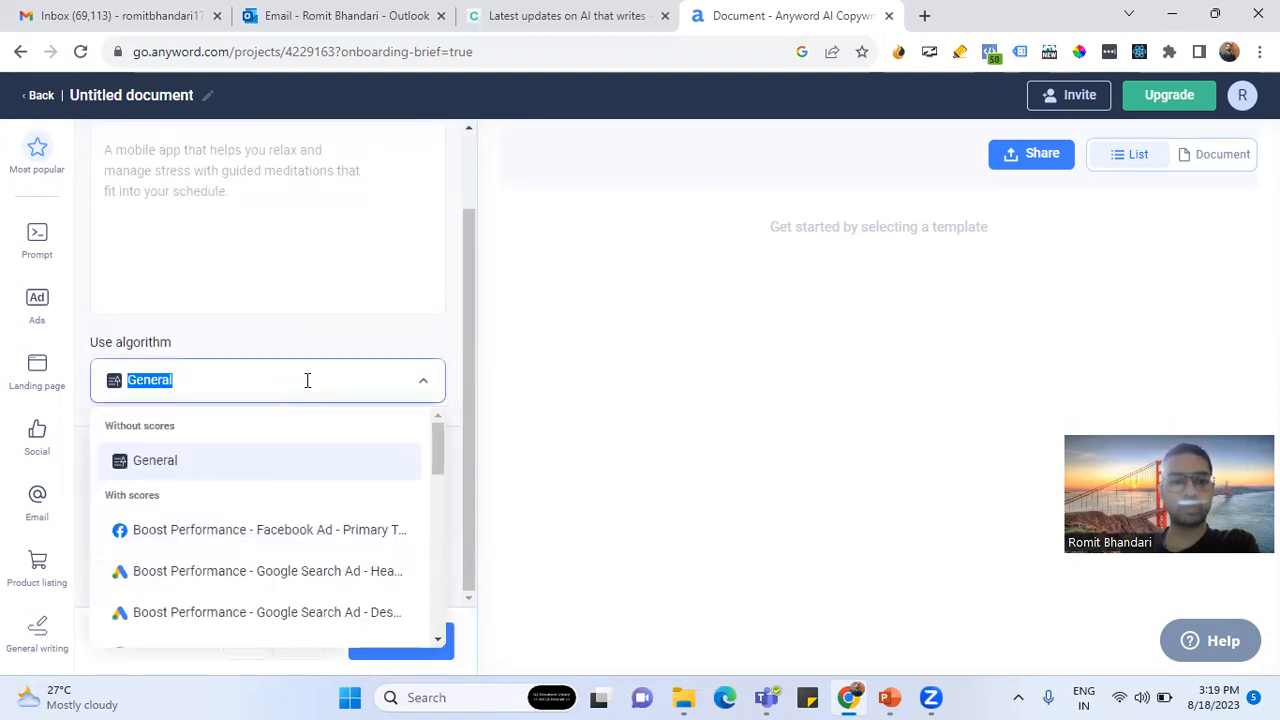
click(335, 326)
scroll(324, 421, up, 1)
click(254, 286)
click(95, 148)
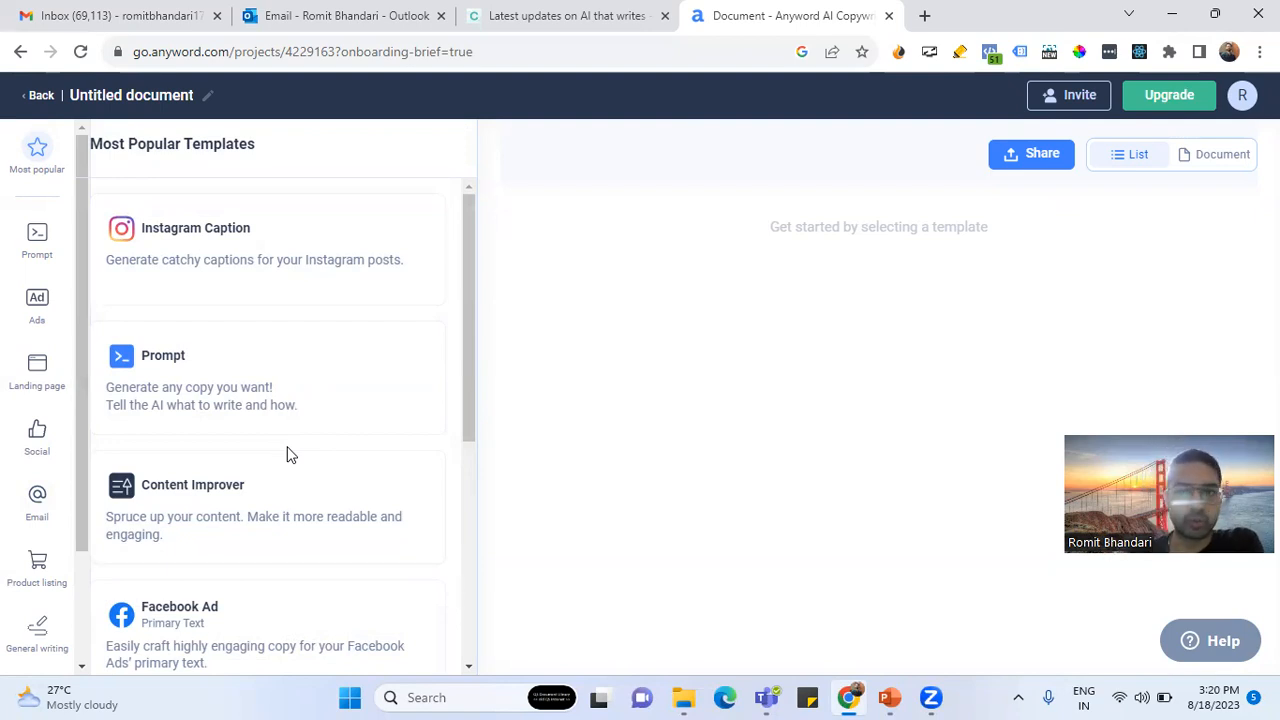
Browse the Most Popular Templates and leave the untitled document for the Editor's project overview
scroll(287, 455, down, 4)
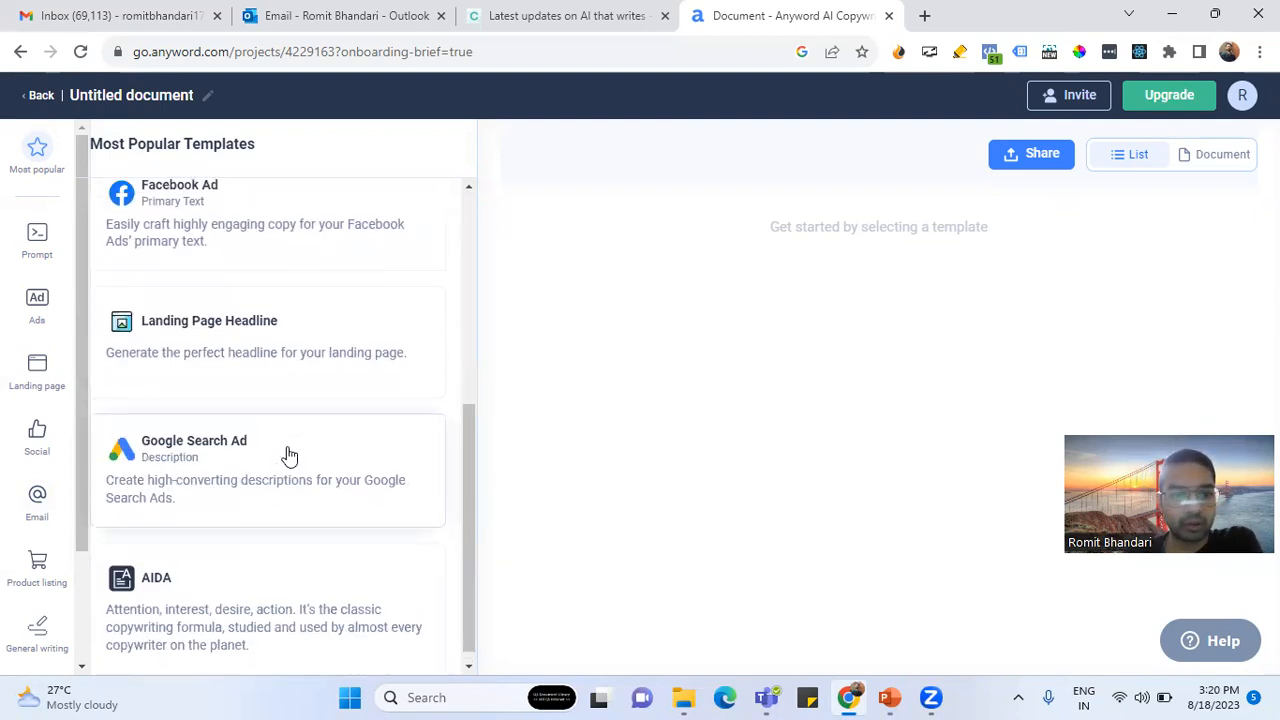
scroll(287, 455, up, 5)
click(80, 105)
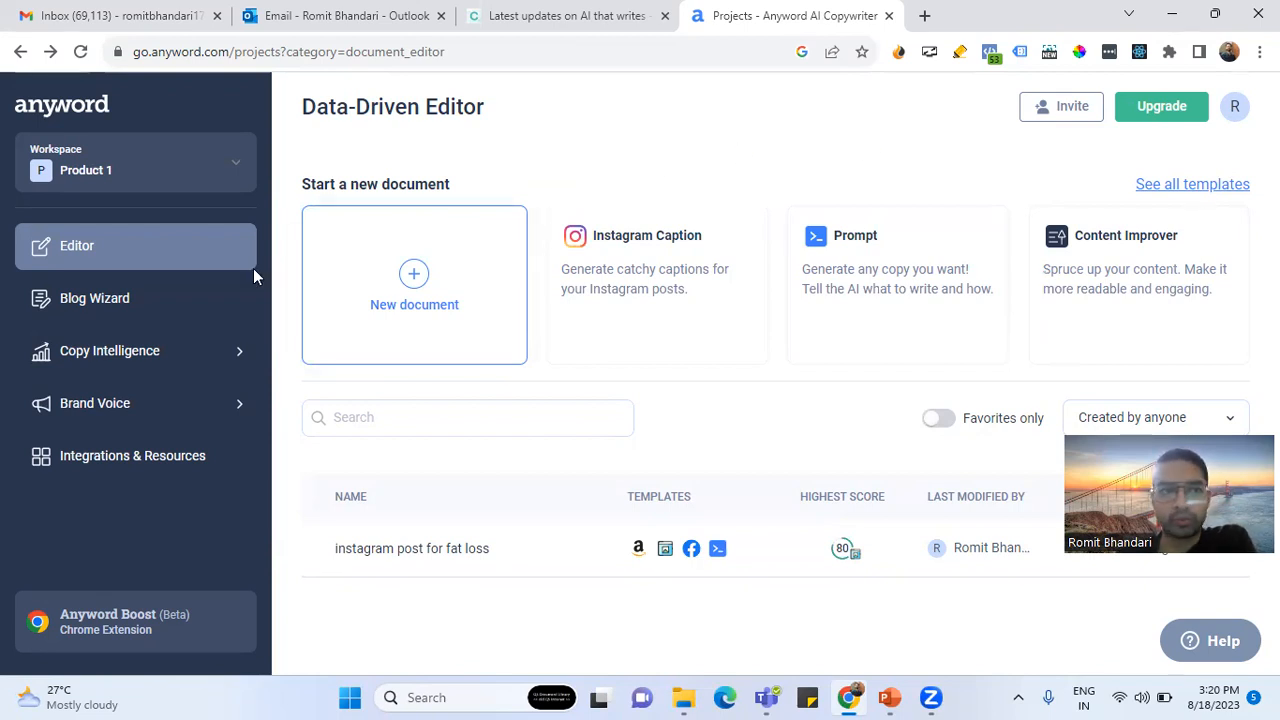
Open the upgrade page and compare the yearly pricing and features of the Starter, Data-Driven Teams and Business plans
click(1160, 106)
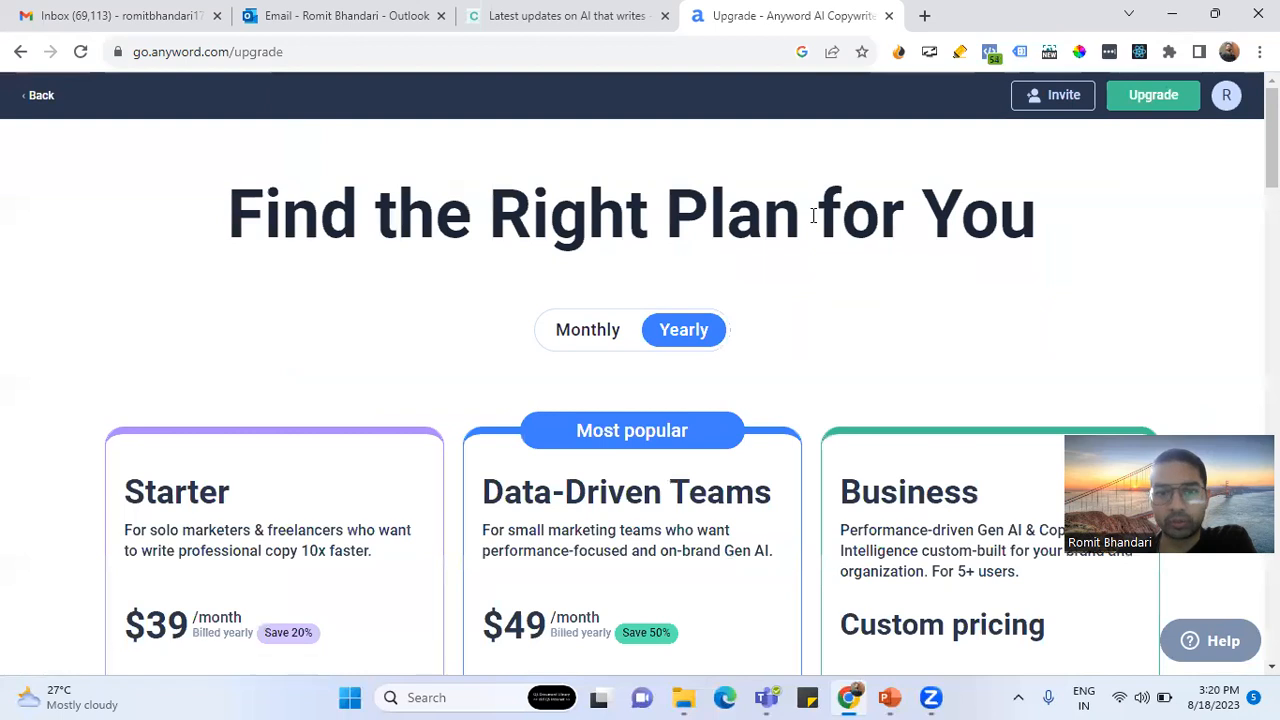
scroll(727, 365, down, 4)
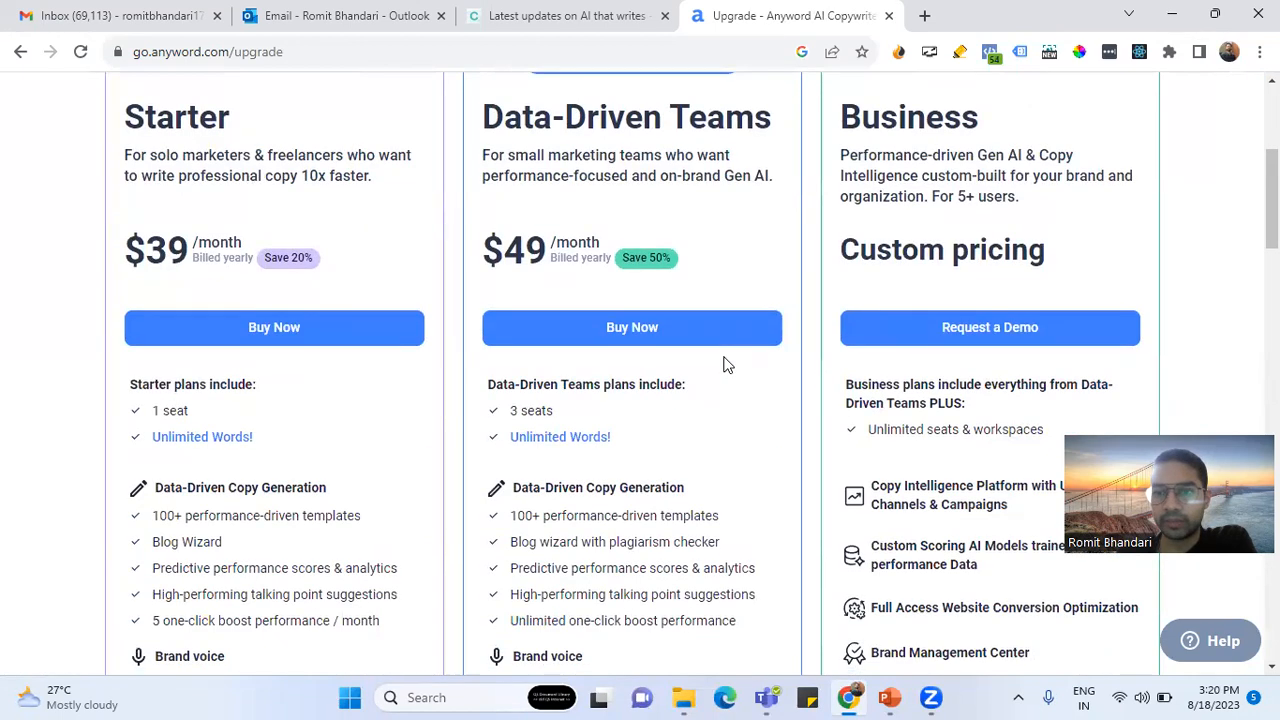
scroll(724, 364, up, 1)
drag(351, 374, 112, 352)
click(340, 290)
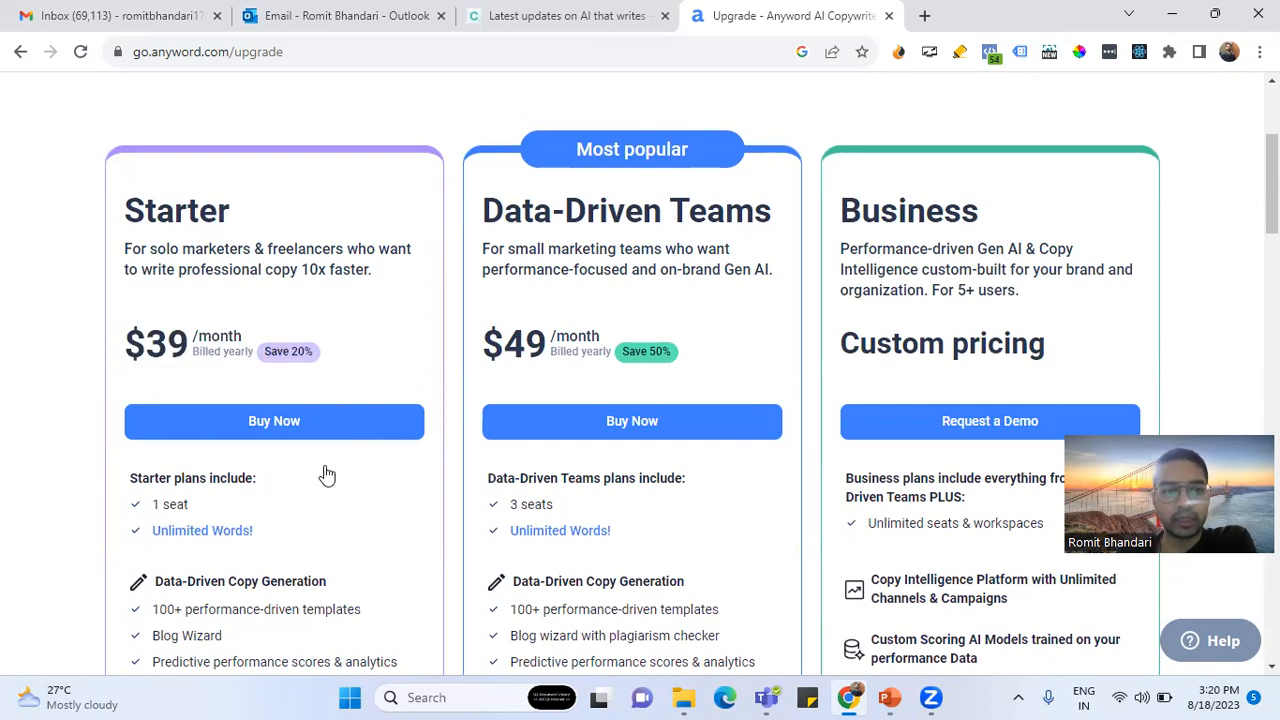
Review the included features listed under Anyword's Starter, Data-Driven Teams and Business plans and return to the plan heading
scroll(324, 475, down, 1)
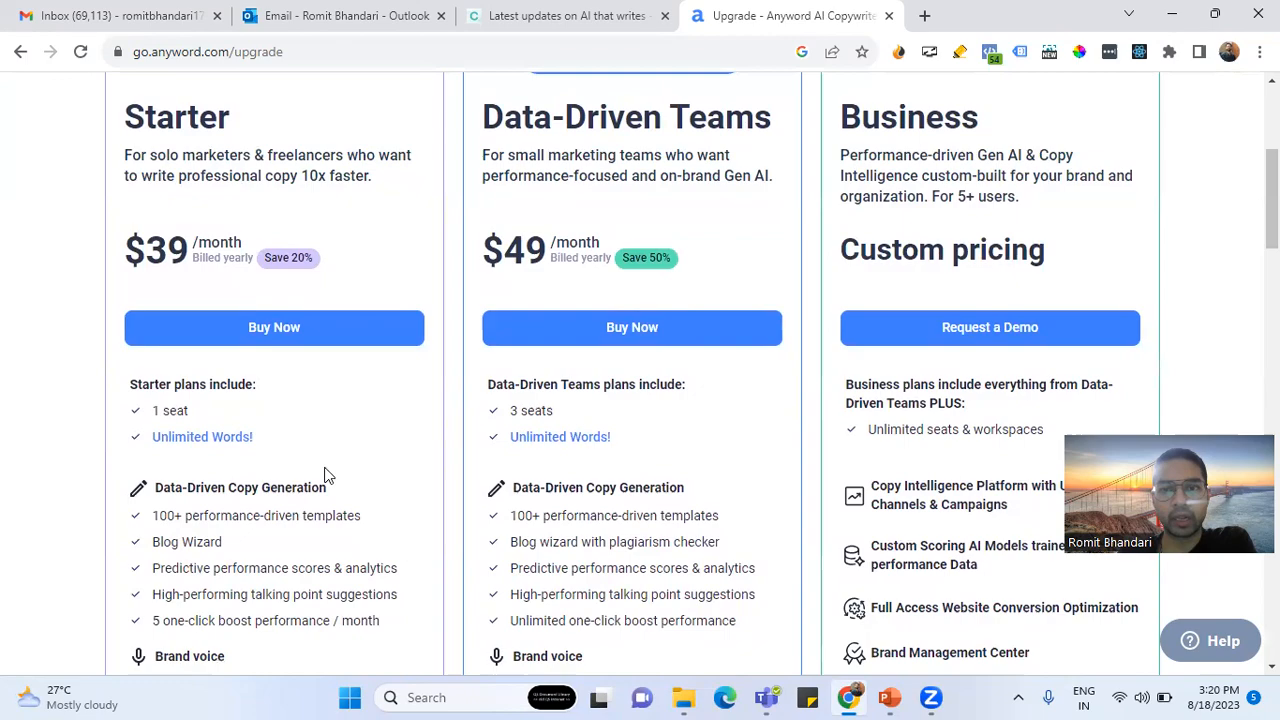
scroll(324, 475, down, 5)
scroll(324, 475, up, 5)
scroll(324, 475, down, 6)
scroll(324, 475, down, 3)
scroll(324, 475, up, 12)
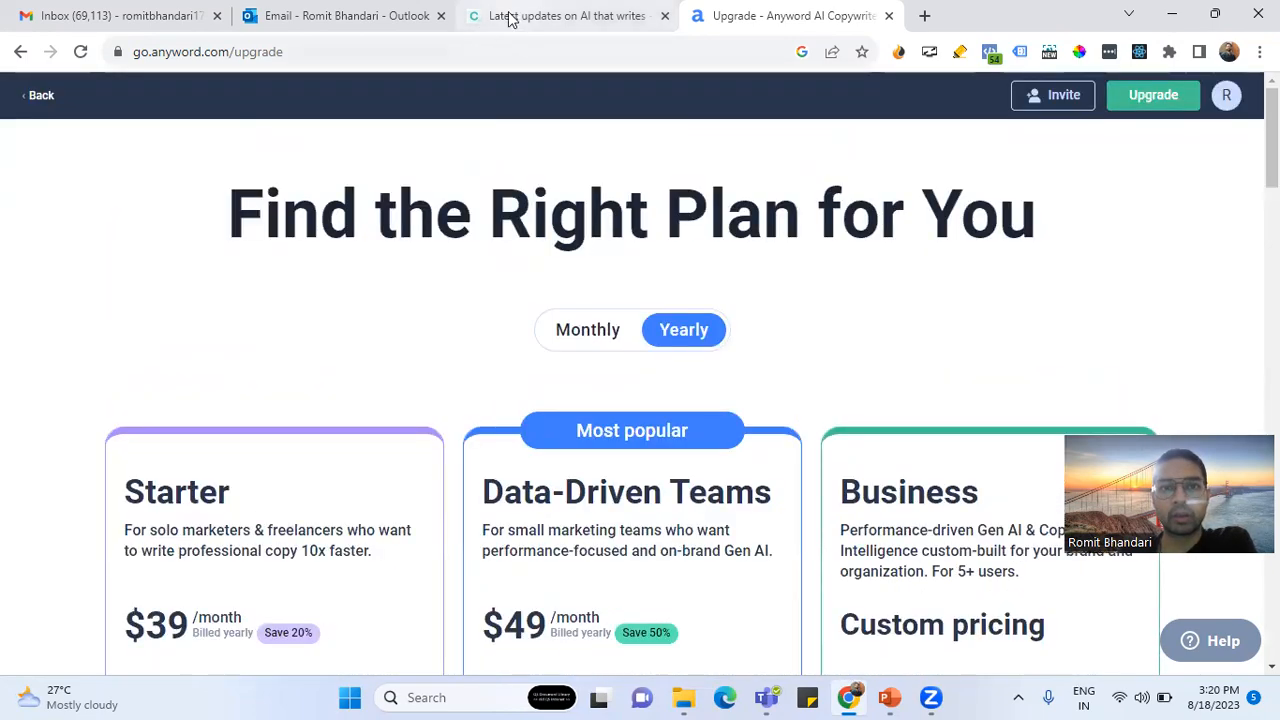
Switch to the Copy.ai project, open its Pro upgrade offer and examine the monthly price under yearly billing
click(510, 20)
click(105, 582)
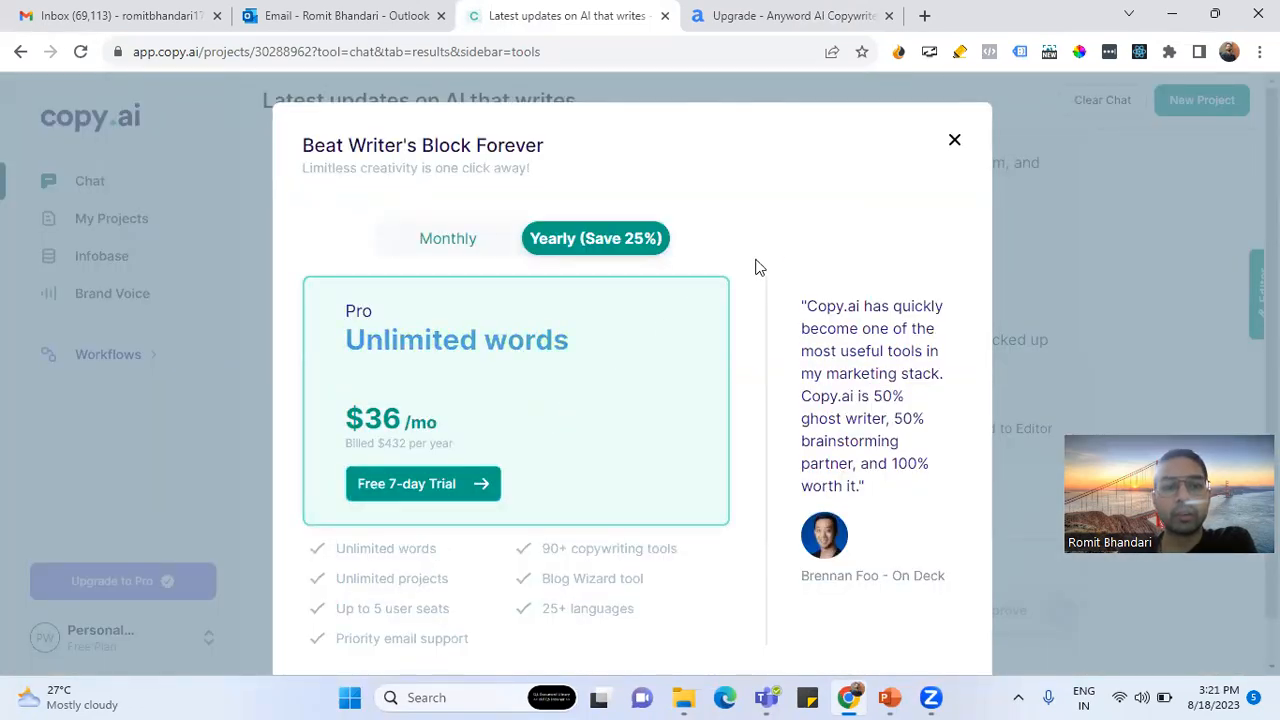
scroll(772, 255, down, 1)
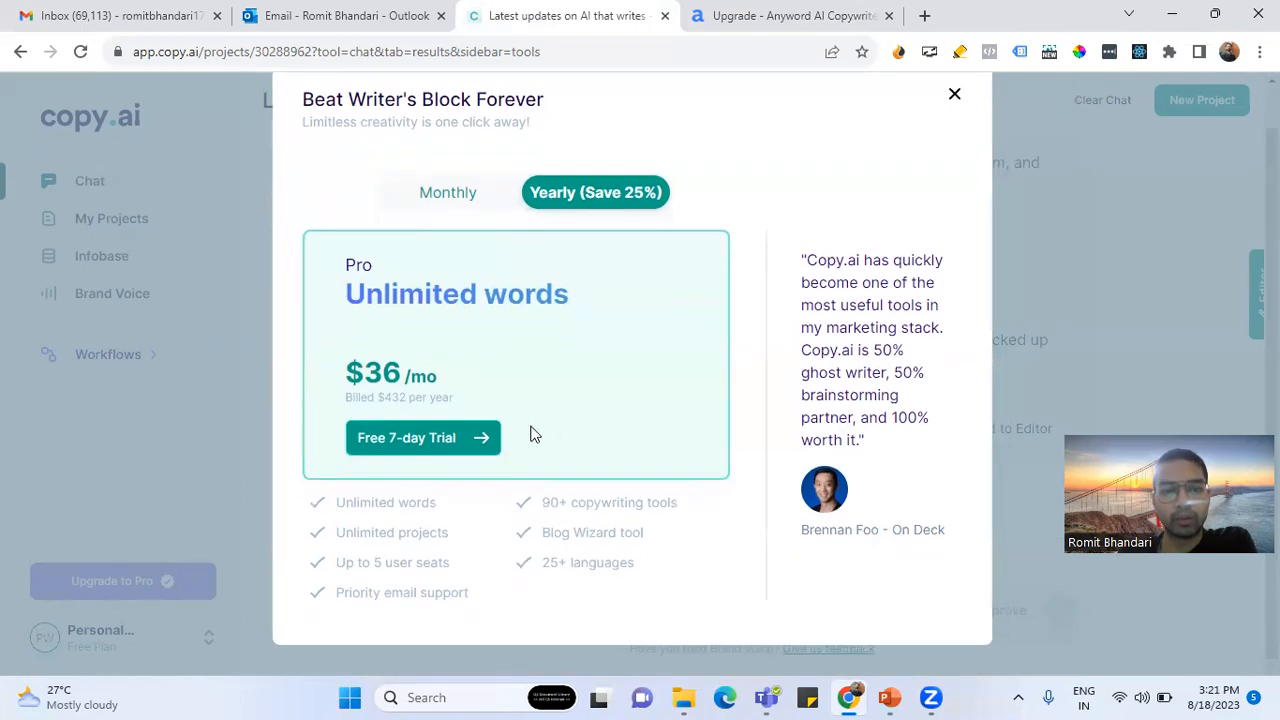
drag(408, 376, 474, 377)
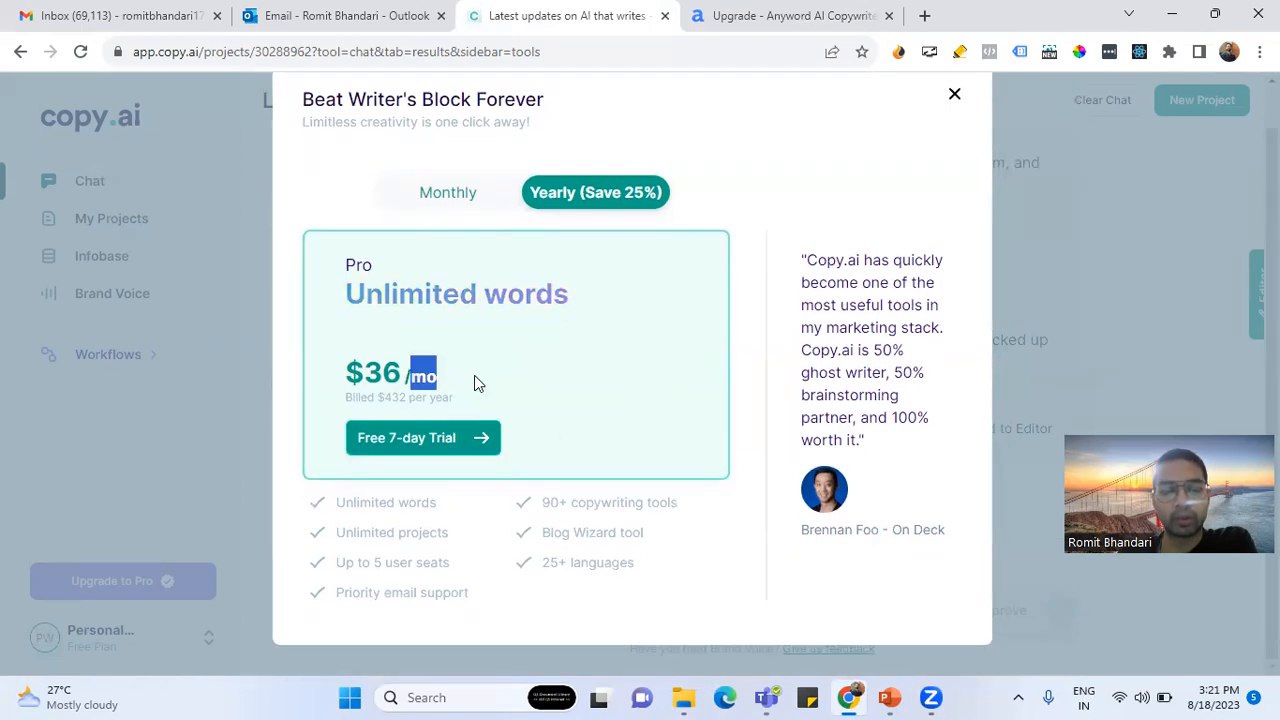
click(789, 212)
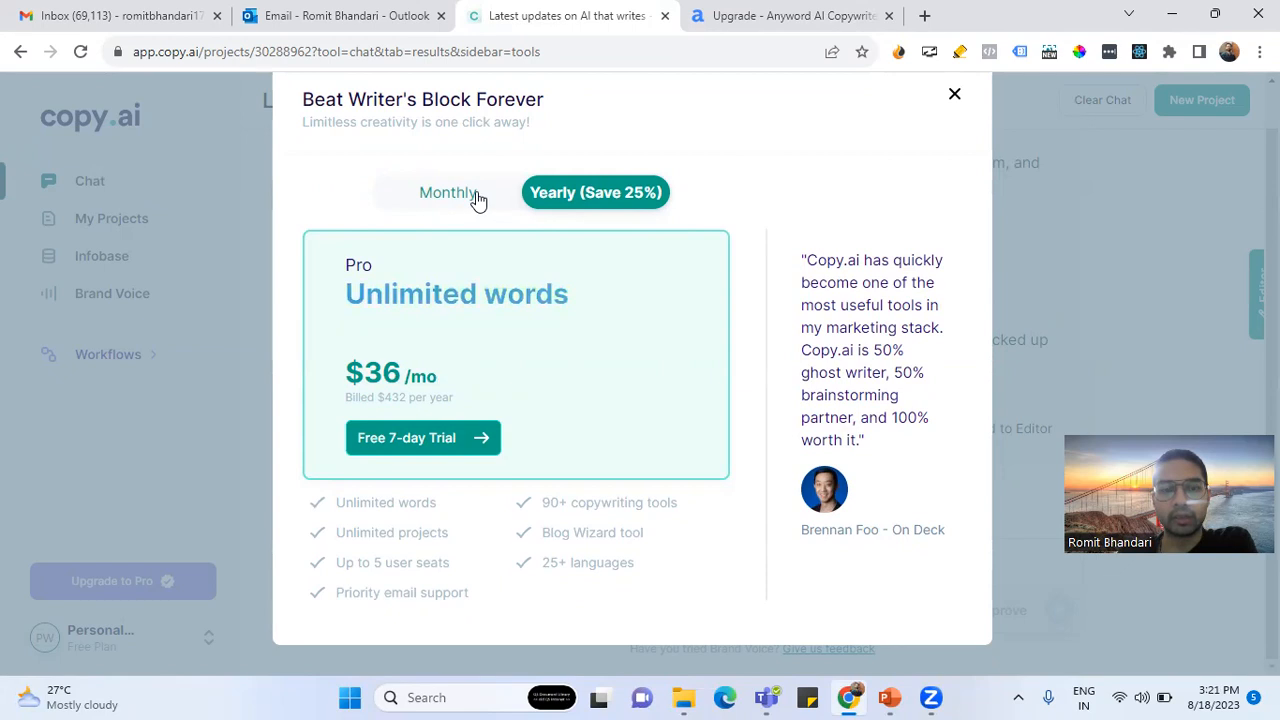
Compare Anyword's yearly Starter and Data-Driven Teams prices with the Copy.ai Pro offer, checking both upgrade pages
click(778, 20)
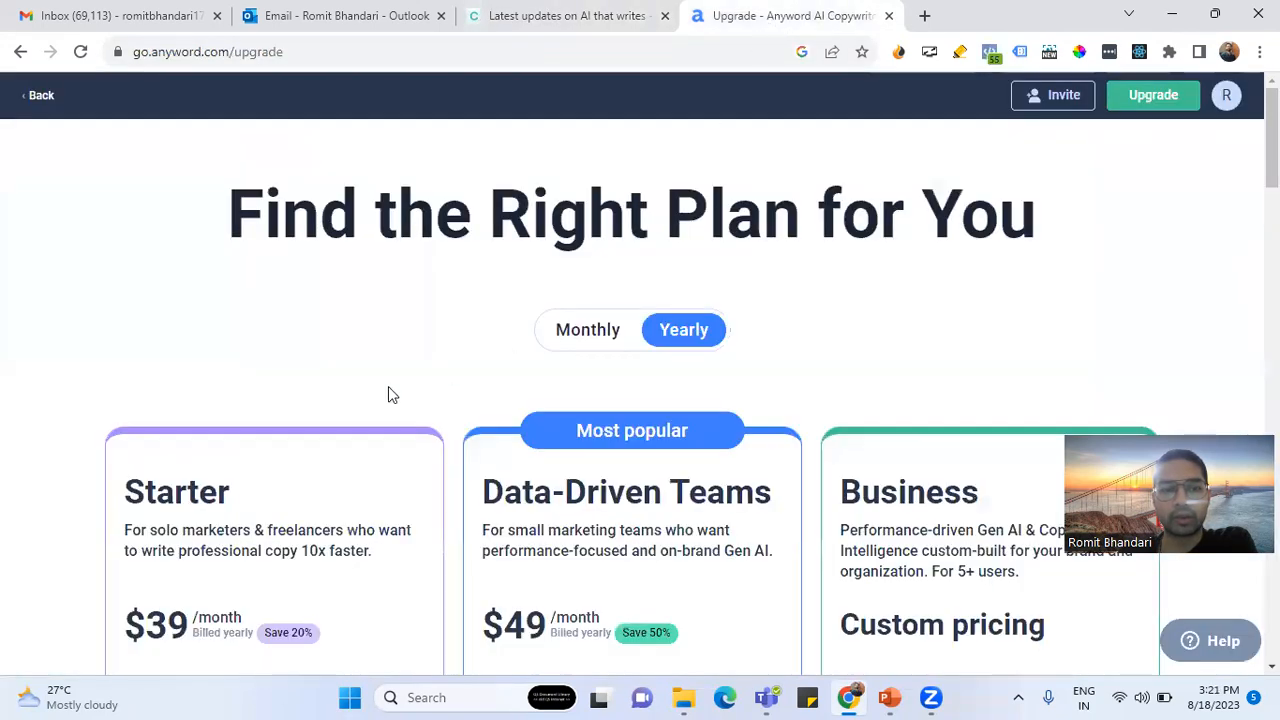
scroll(390, 394, down, 4)
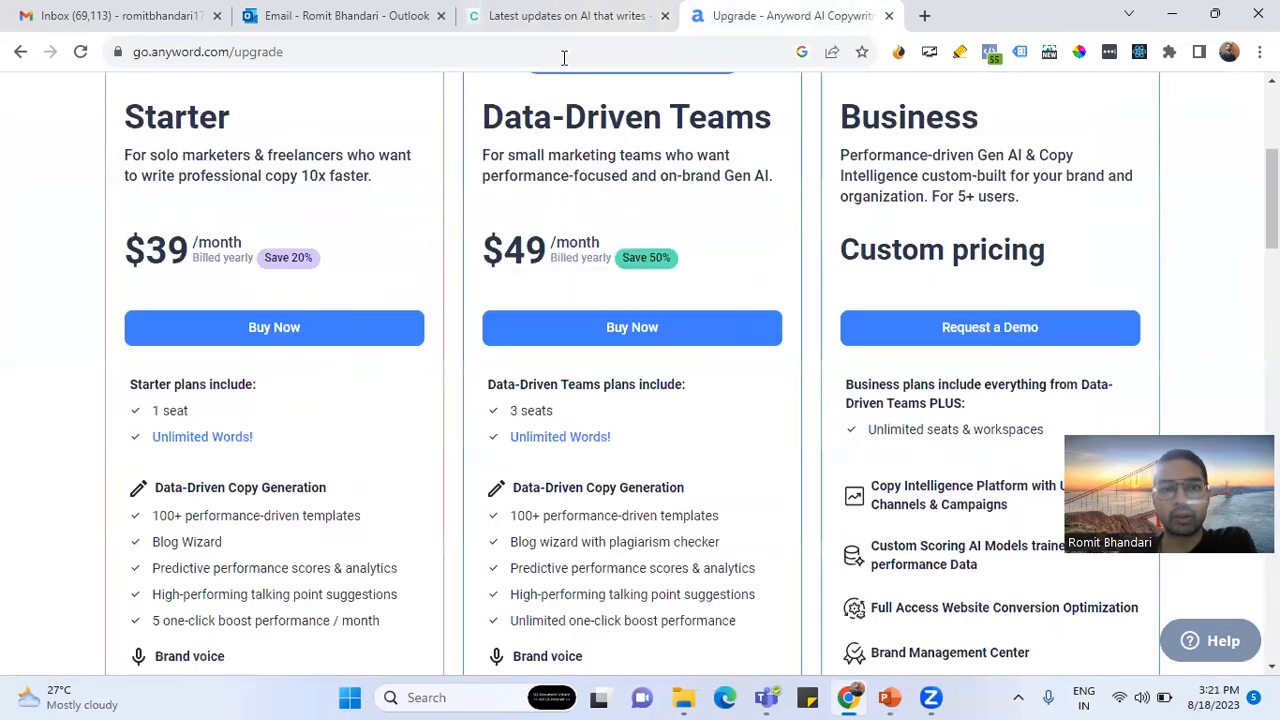
click(570, 16)
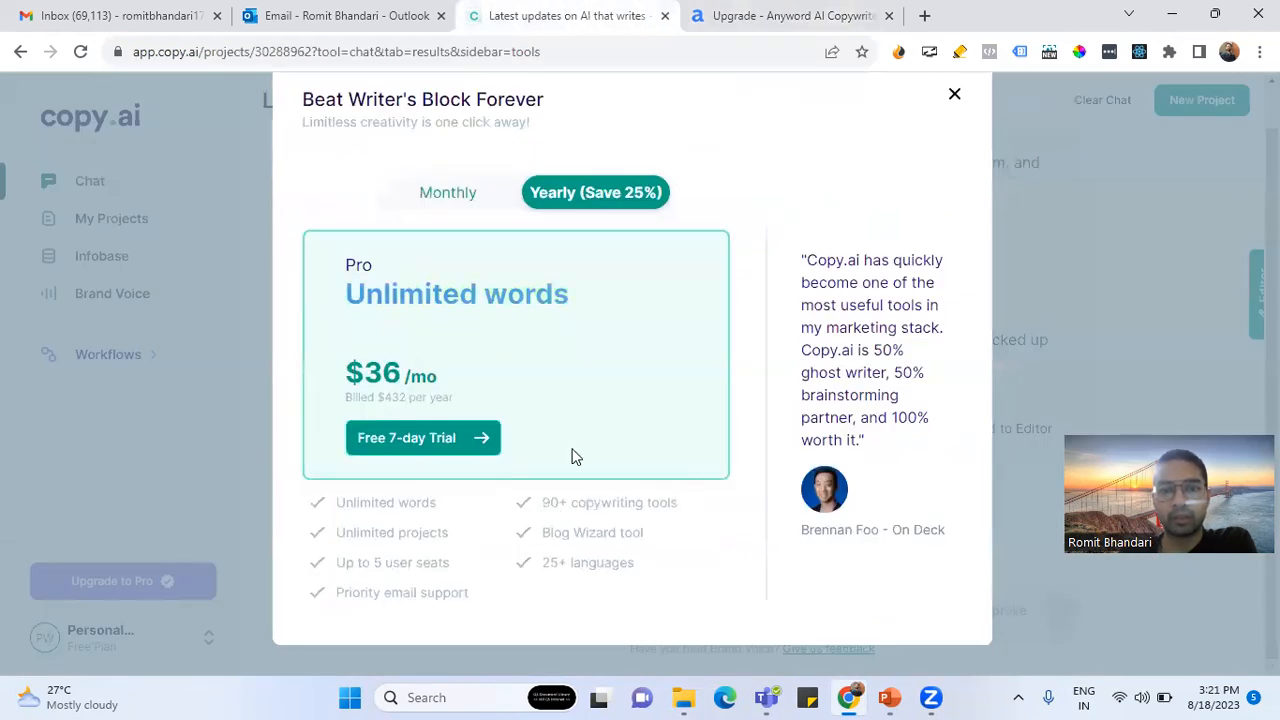
scroll(540, 385, up, 1)
scroll(560, 572, down, 1)
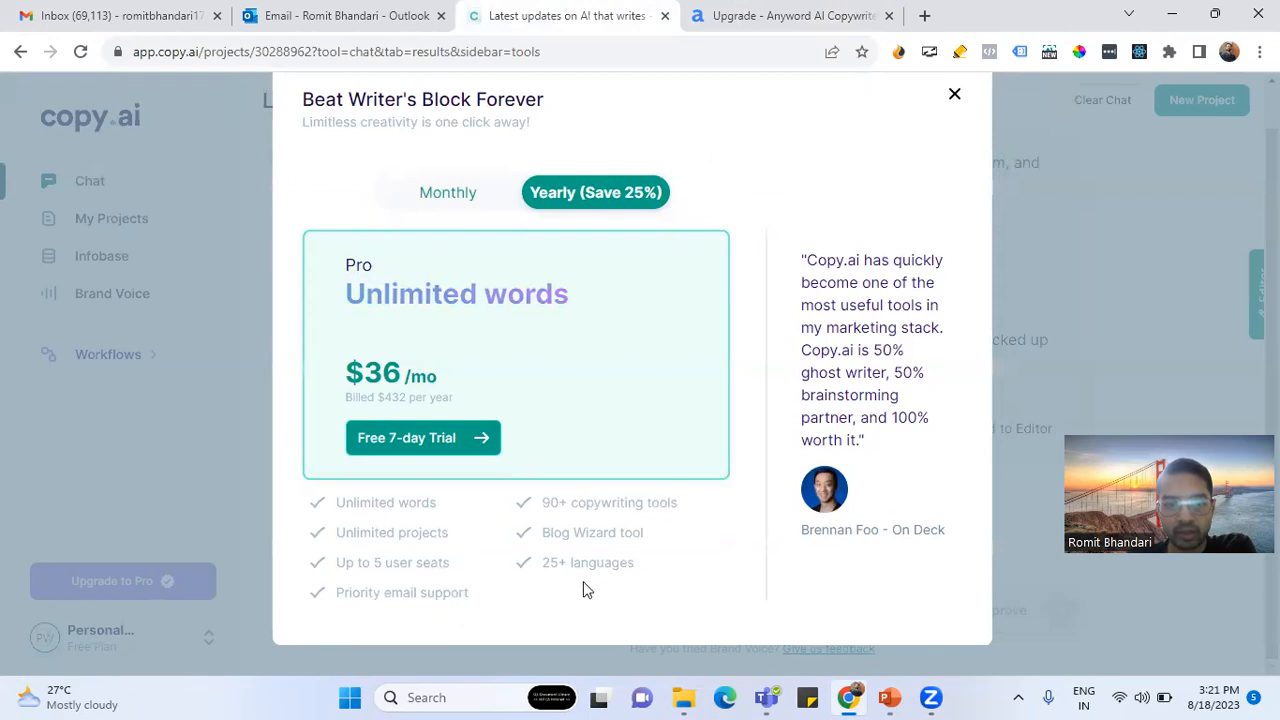
scroll(596, 563, up, 1)
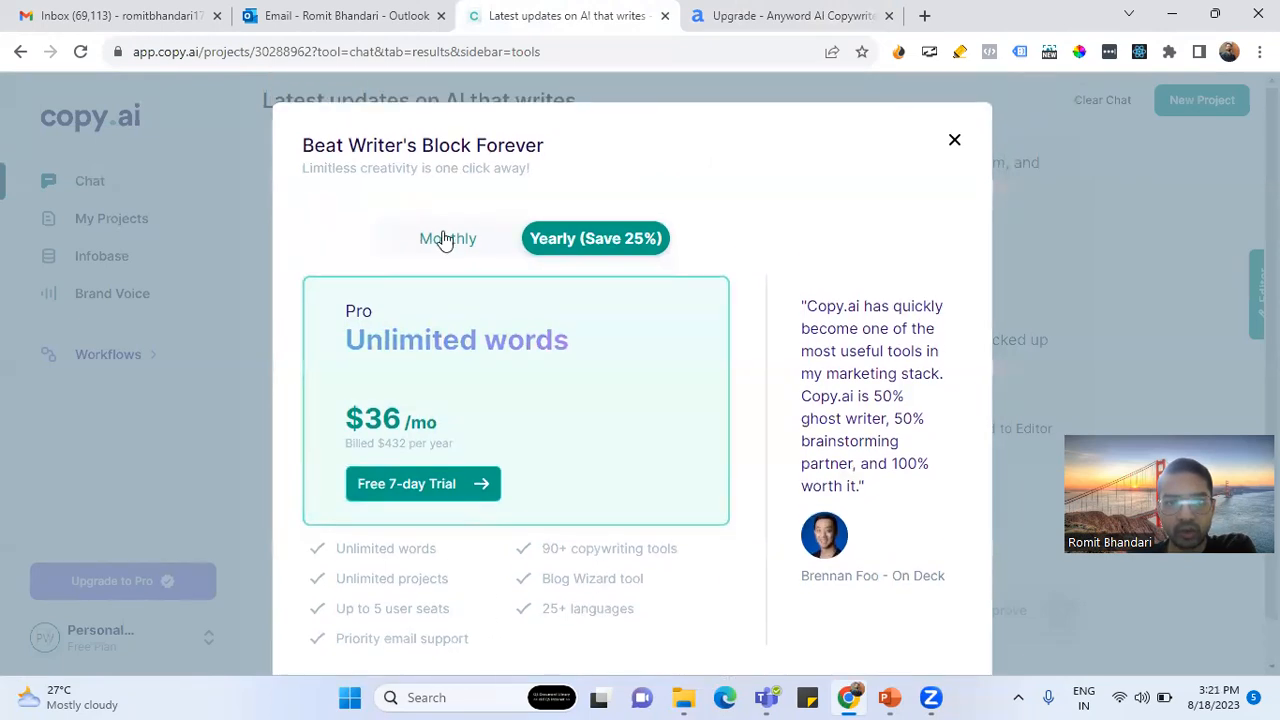
Examine the Copy.ai Pro plan's features and its monthly and yearly billing options, and close the upgrade offer
click(586, 240)
scroll(551, 471, down, 1)
drag(647, 571, 407, 566)
click(474, 601)
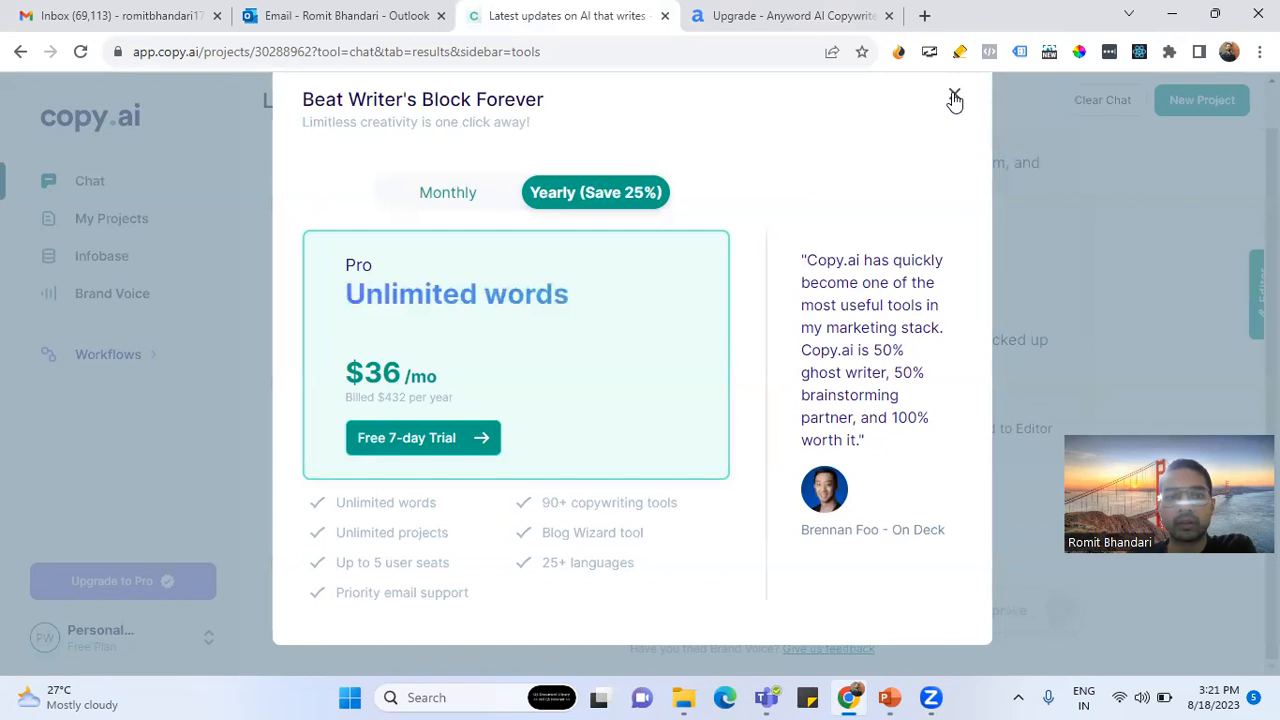
click(486, 191)
click(563, 191)
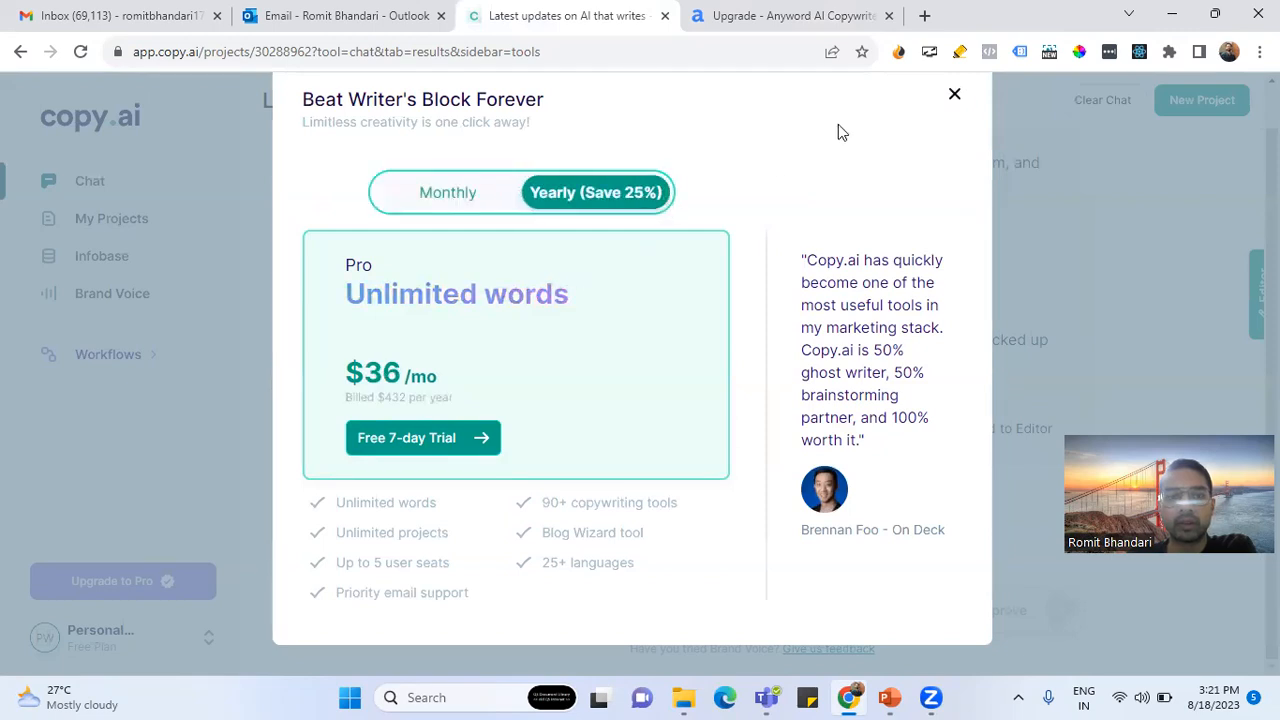
click(955, 97)
Return to Anyword's upgrade page and check the word allowance of the Data-Driven Teams and Starter plans
click(780, 16)
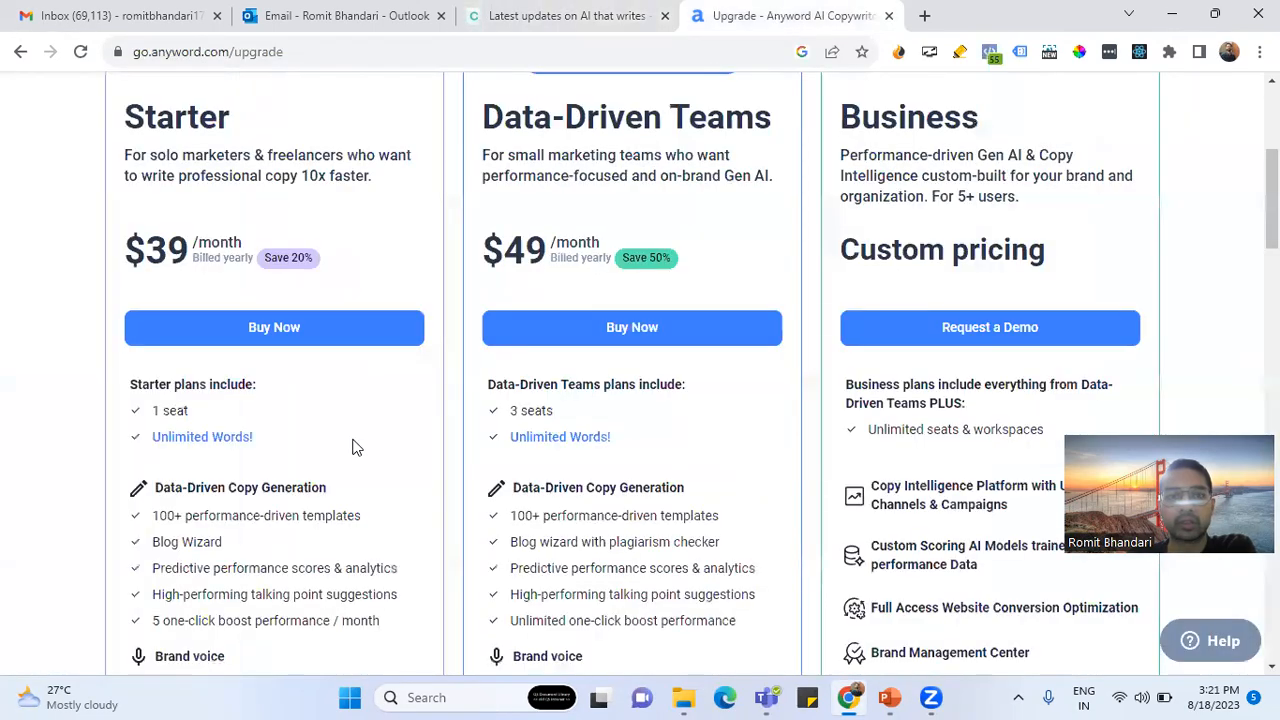
scroll(305, 483, down, 2)
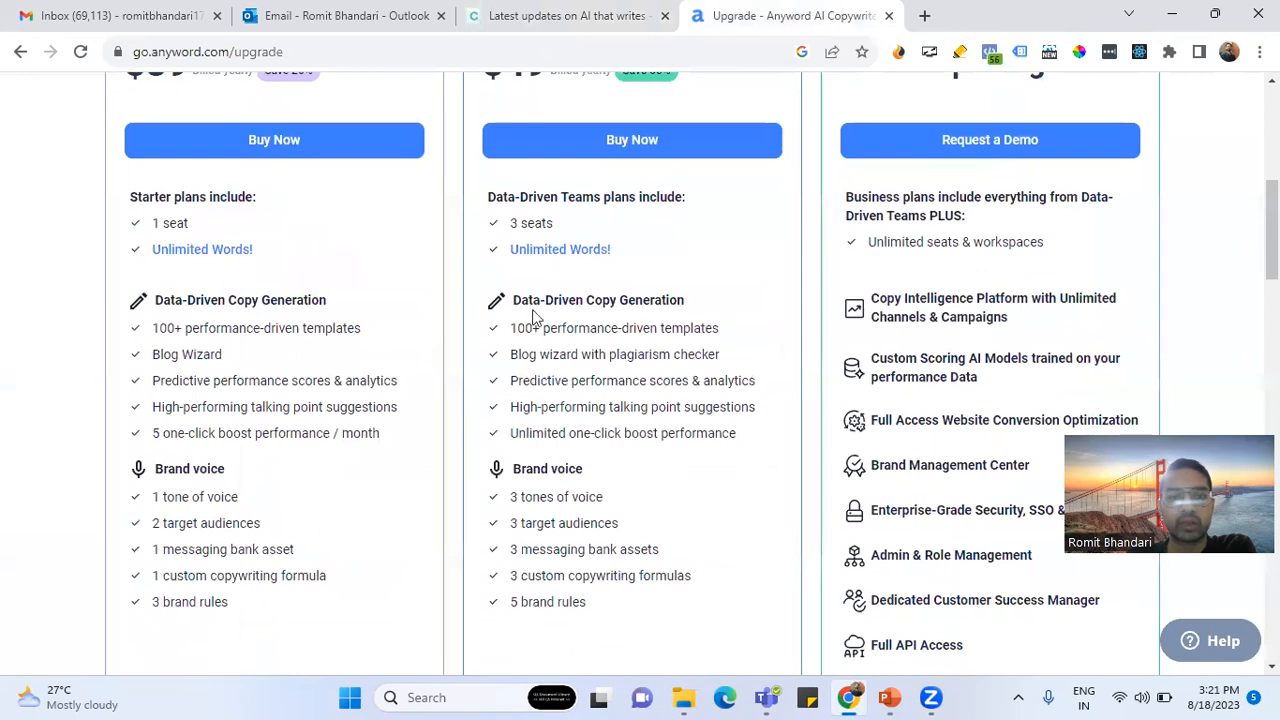
drag(467, 265, 463, 251)
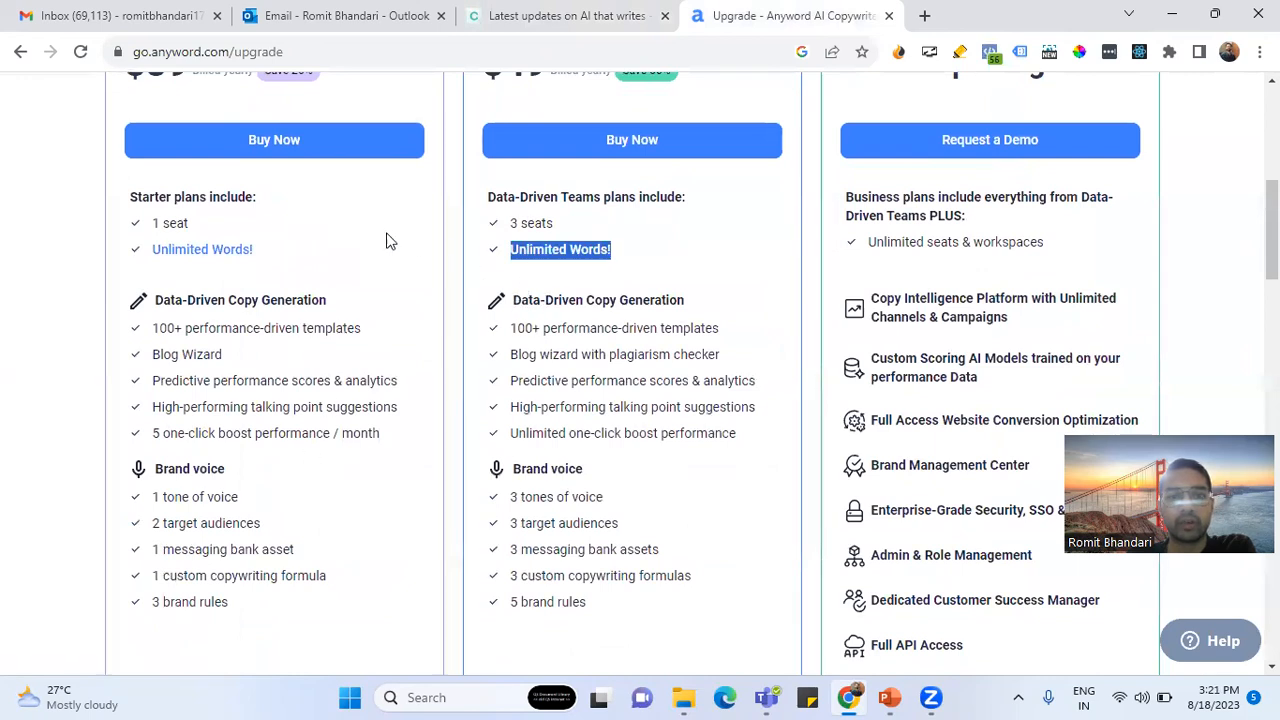
drag(194, 250, 145, 247)
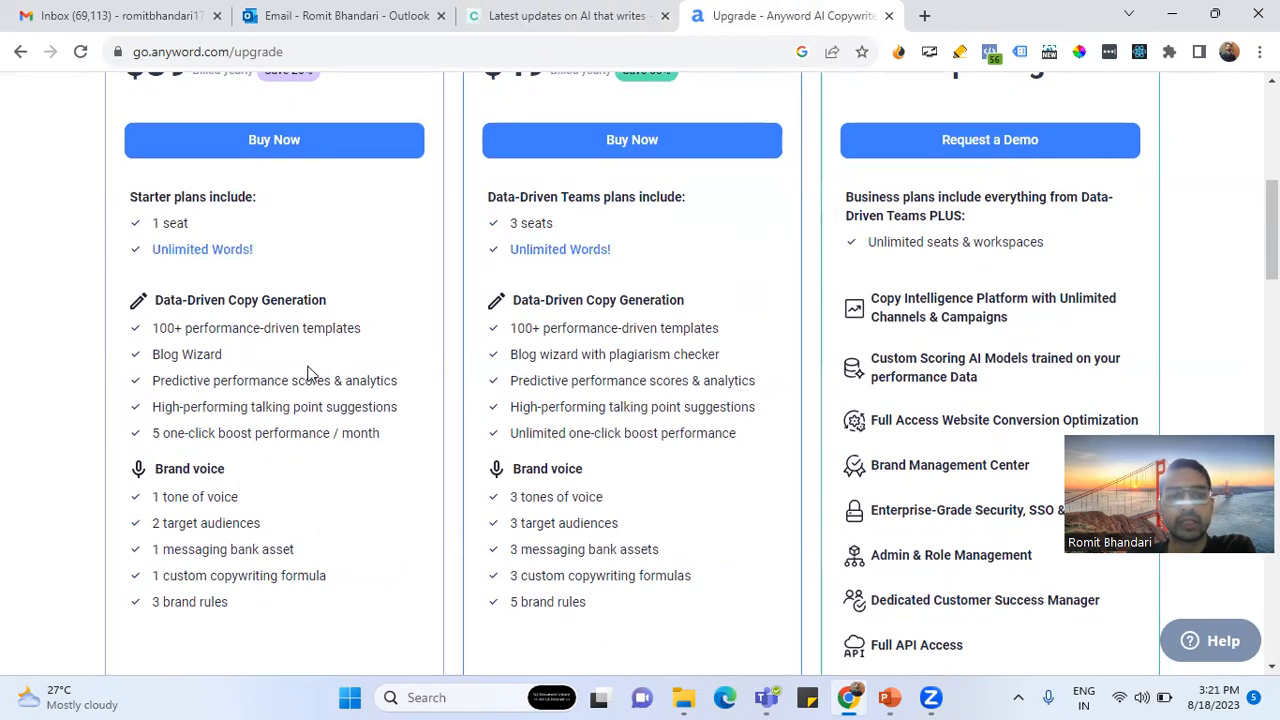
Reopen the Copy.ai Pro upgrade offer, check its user seat allowance and close the offer
click(520, 16)
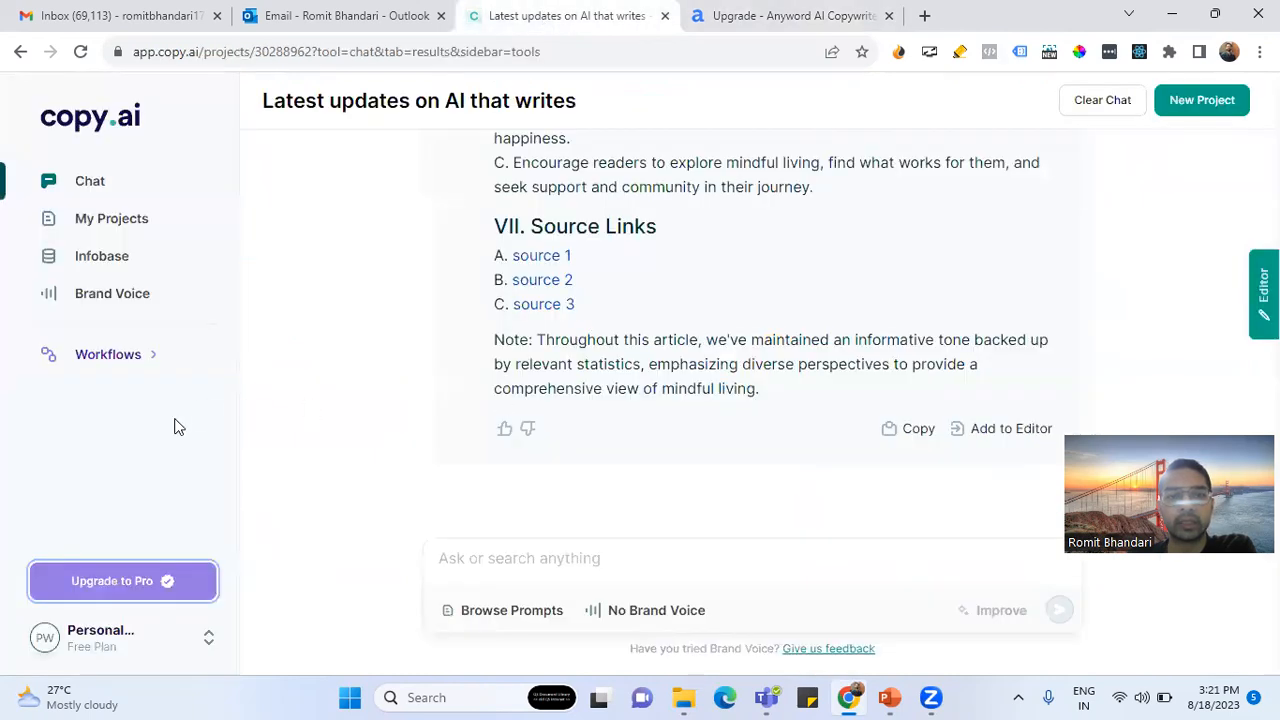
click(98, 603)
scroll(545, 480, down, 1)
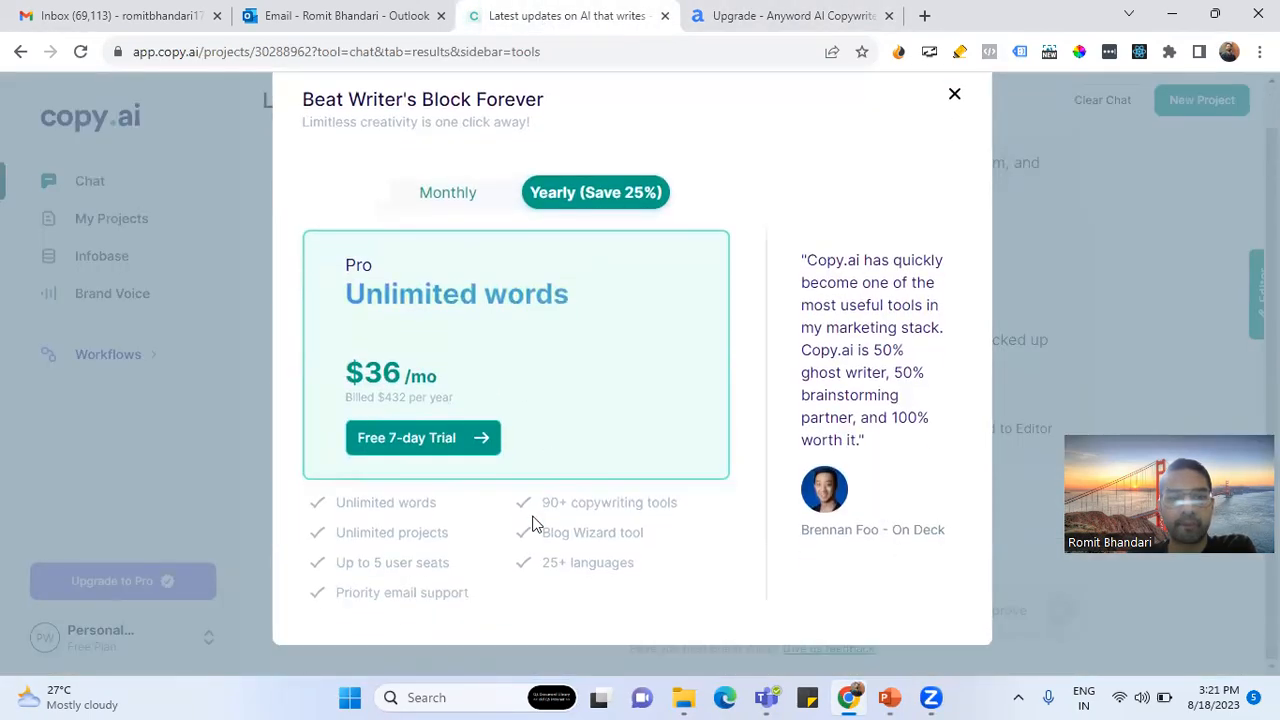
drag(450, 558, 310, 562)
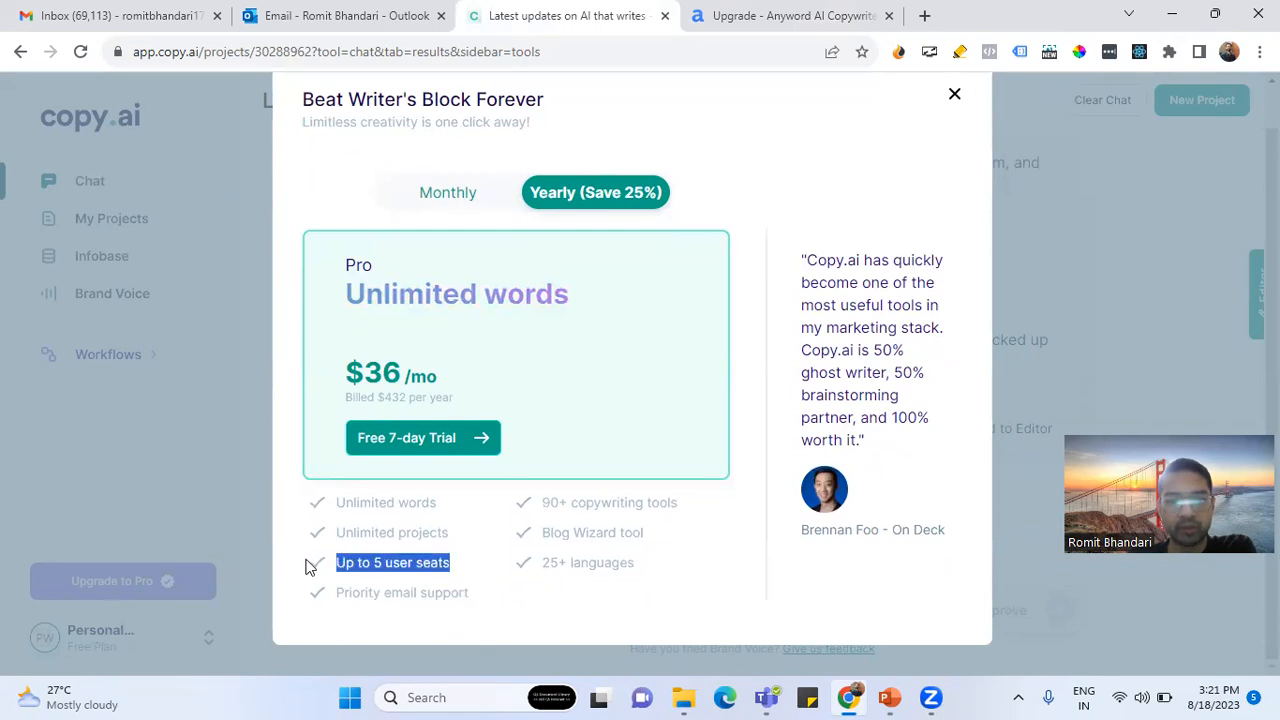
scroll(640, 346, up, 1)
click(956, 140)
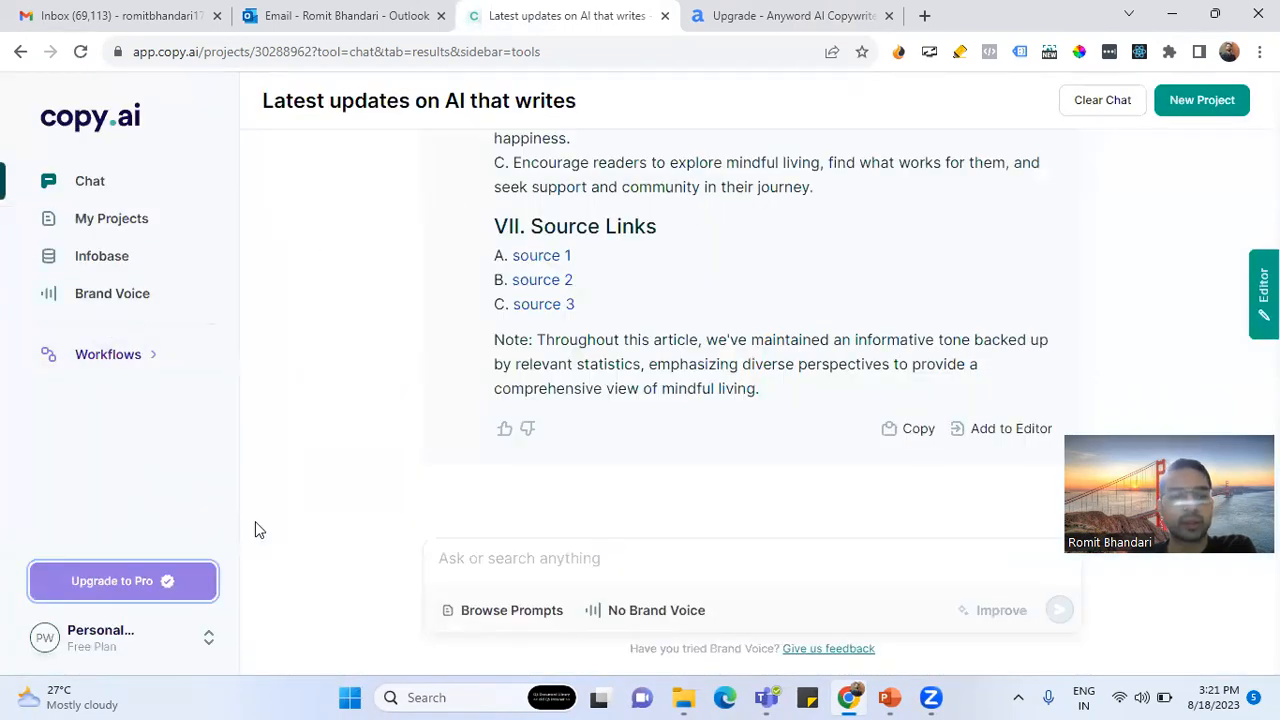
click(198, 646)
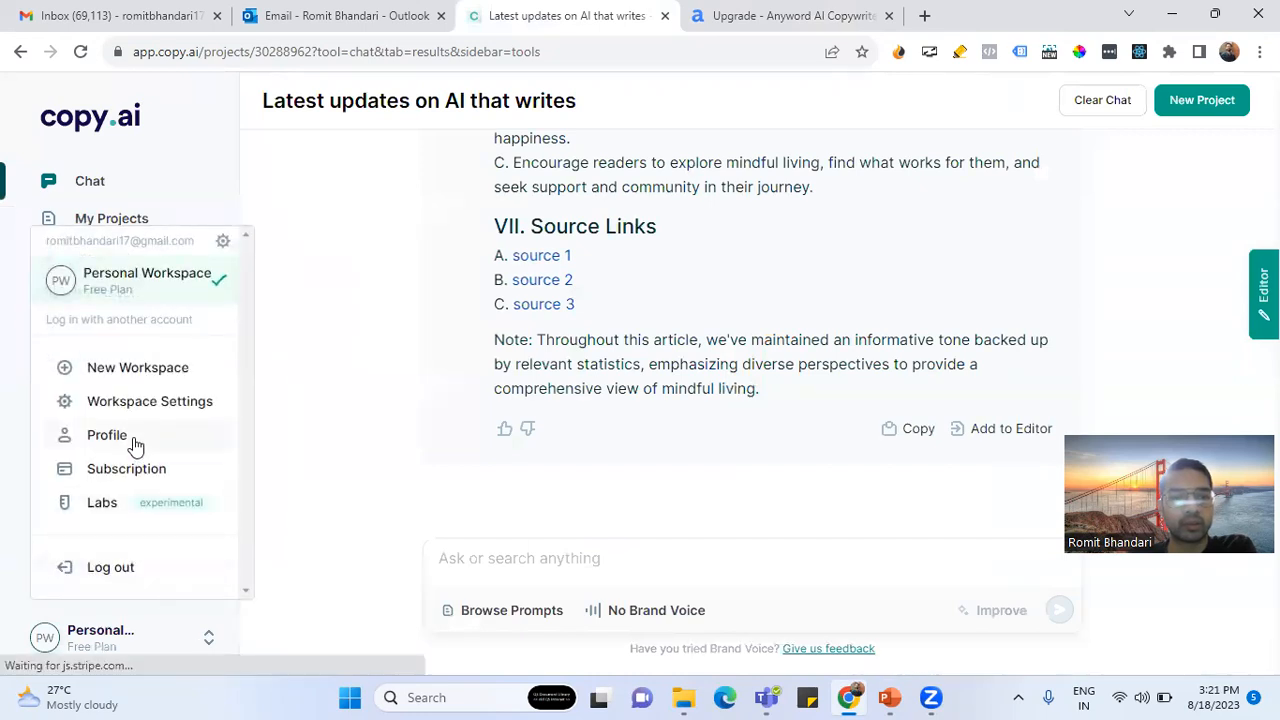
click(340, 455)
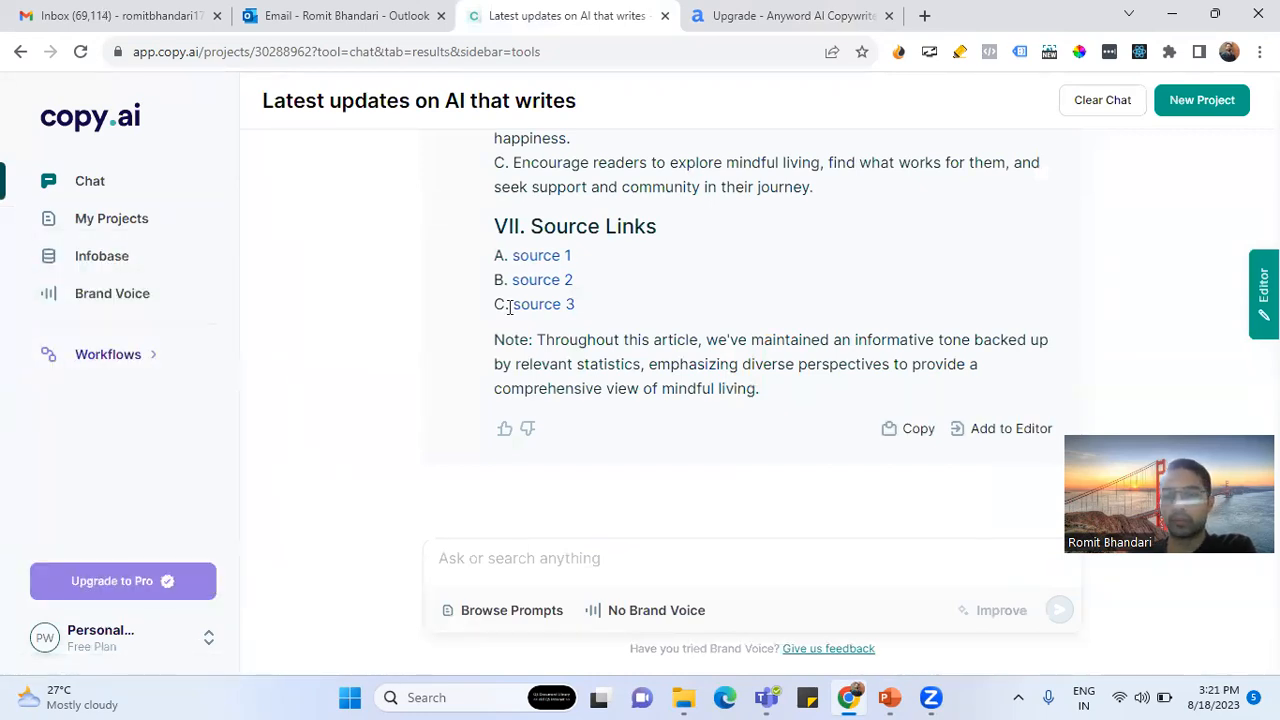
drag(1092, 578, 1002, 668)
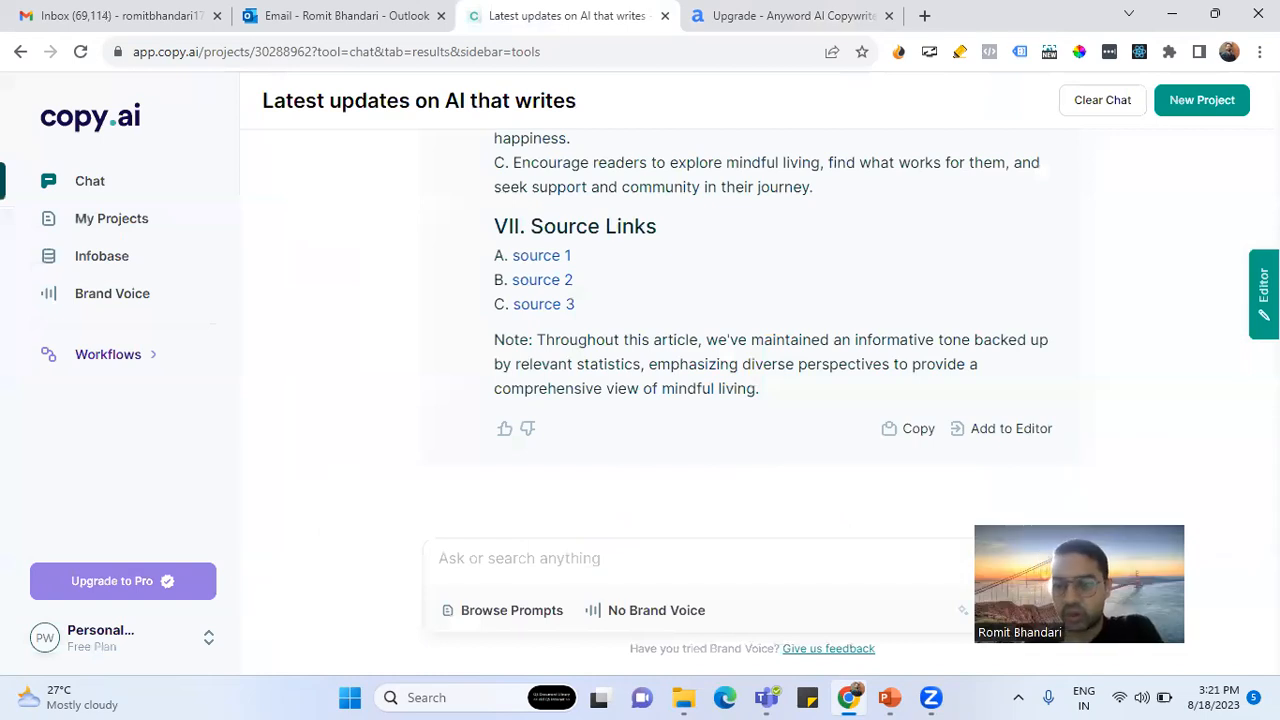